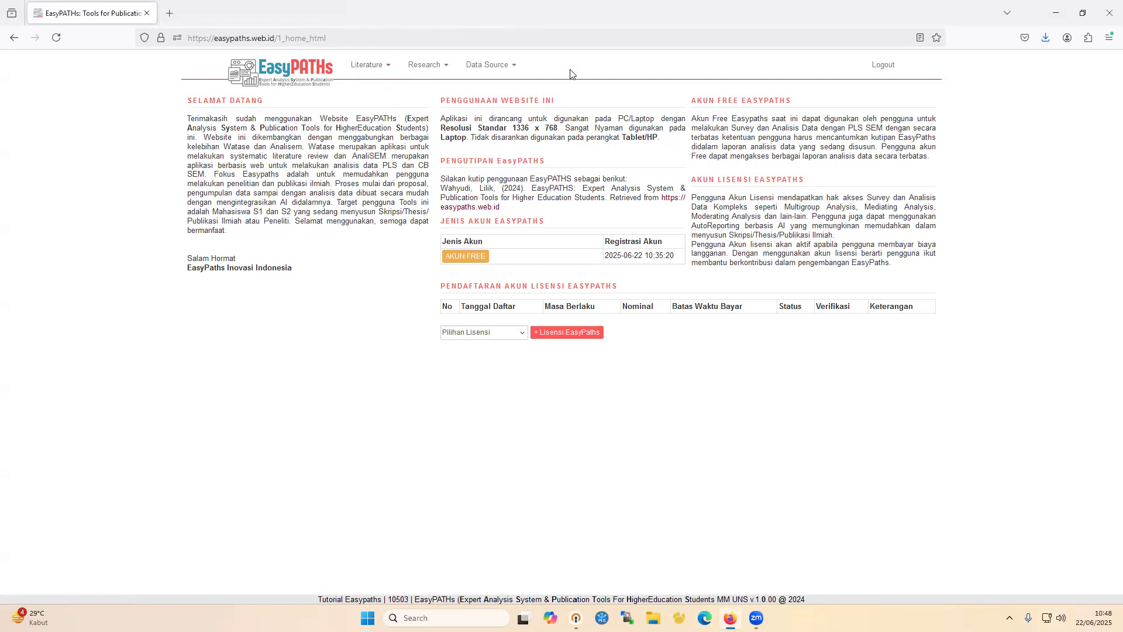
Look through the site's Literature, Research and Data Source sections and open the Find Literature page
{"action": "left_click", "coordinate": [374, 66]}
{"action": "left_click", "coordinate": [431, 67]}
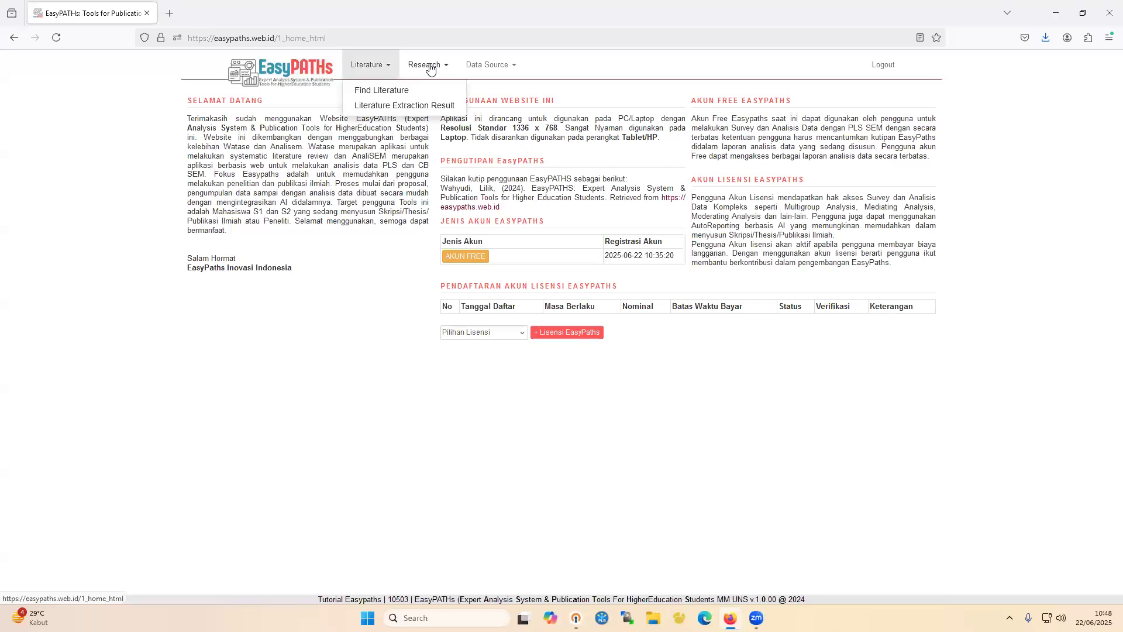
{"action": "left_click", "coordinate": [485, 69]}
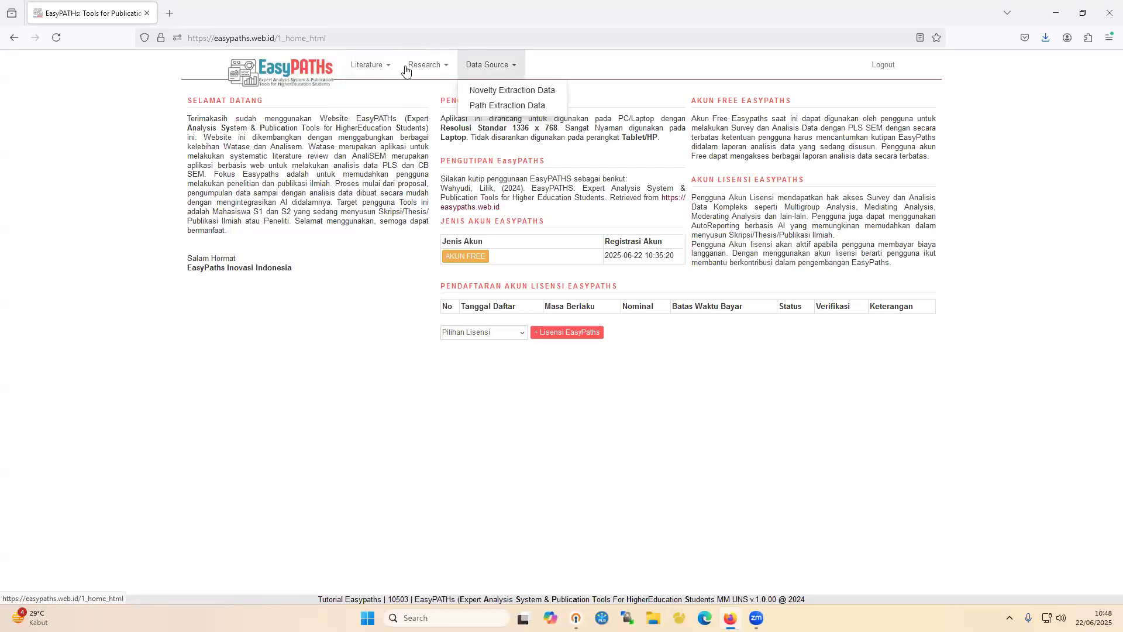
{"action": "left_click", "coordinate": [362, 75]}
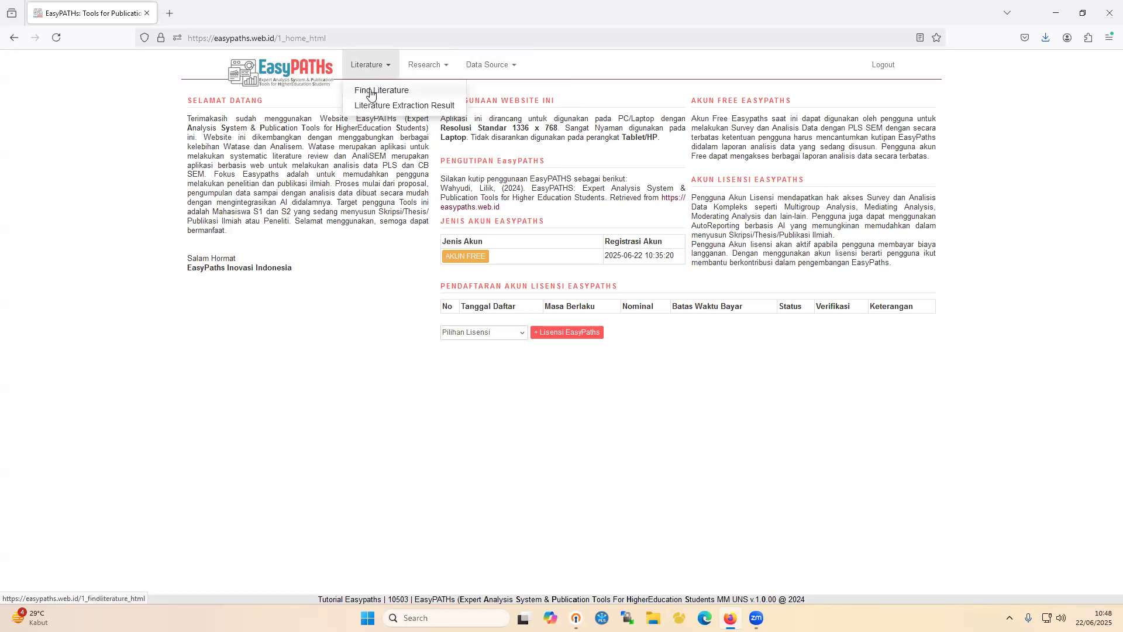
{"action": "left_click", "coordinate": [371, 95]}
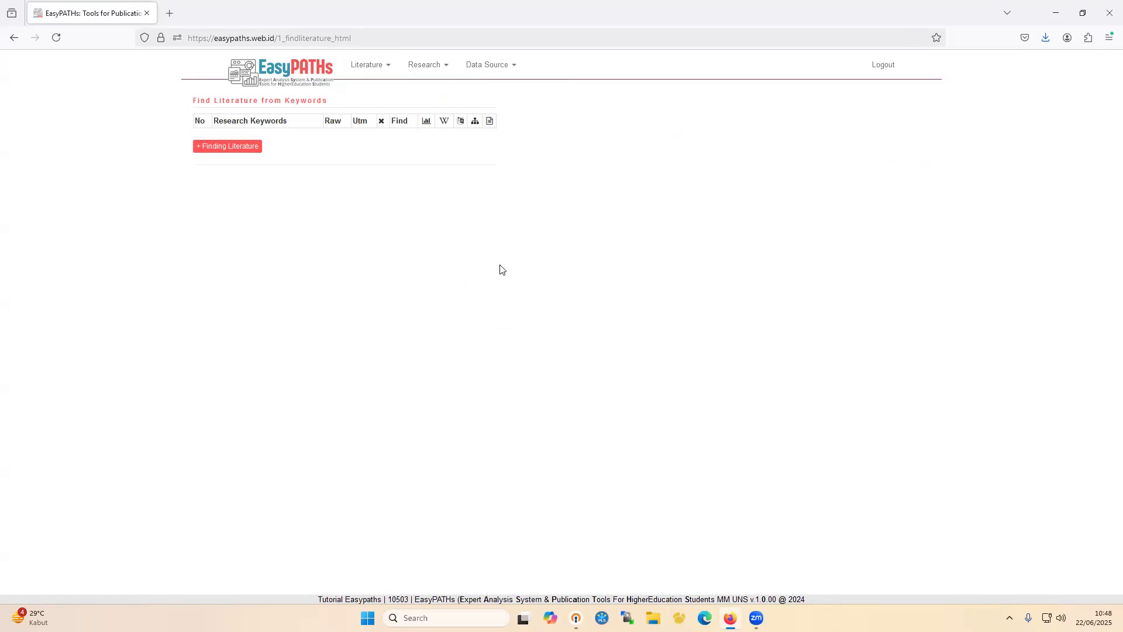
Add a literature search entry with the research keywords "Student Loyalty Higher"
{"action": "left_click", "coordinate": [245, 151]}
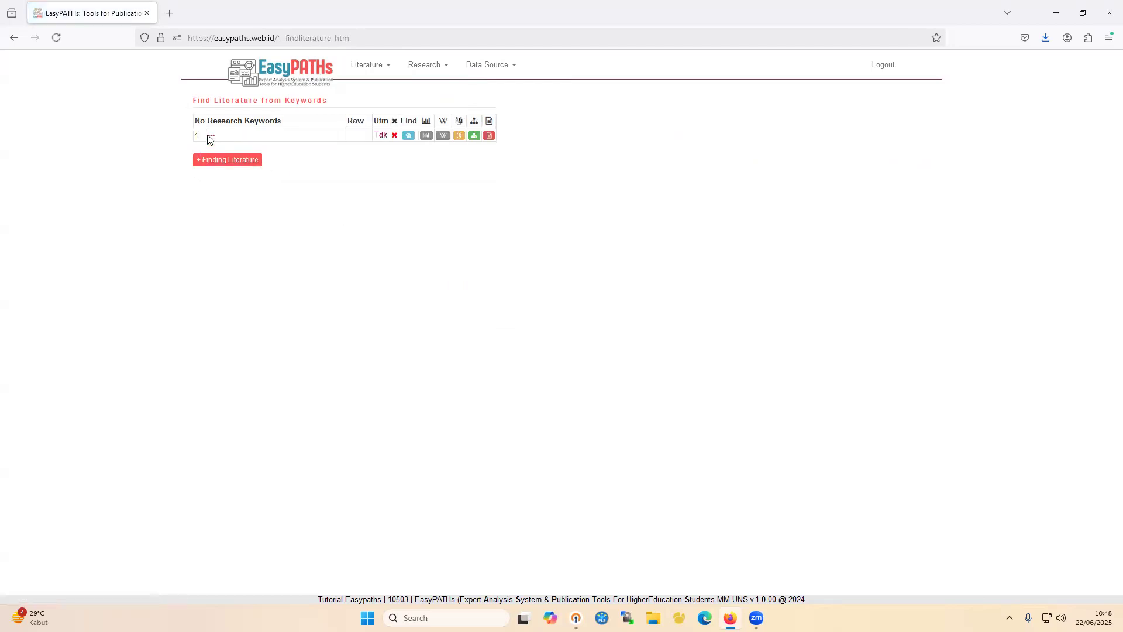
{"action": "left_click", "coordinate": [213, 137]}
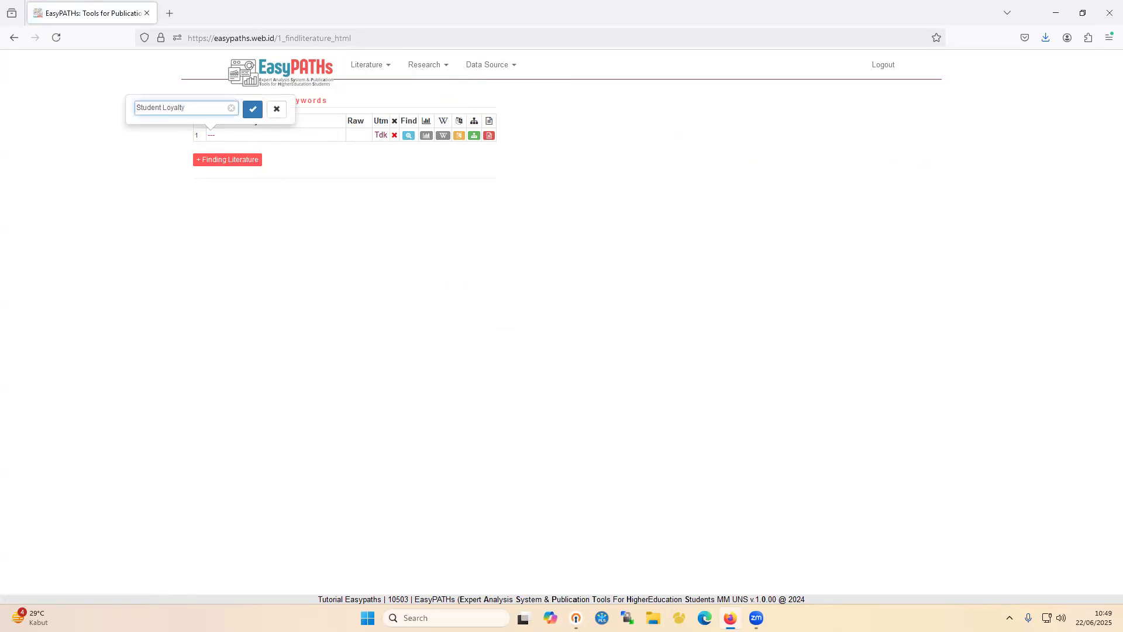
{"action": "type", "text": "Student Loyalty Higher"}
{"action": "key", "text": "Return"}
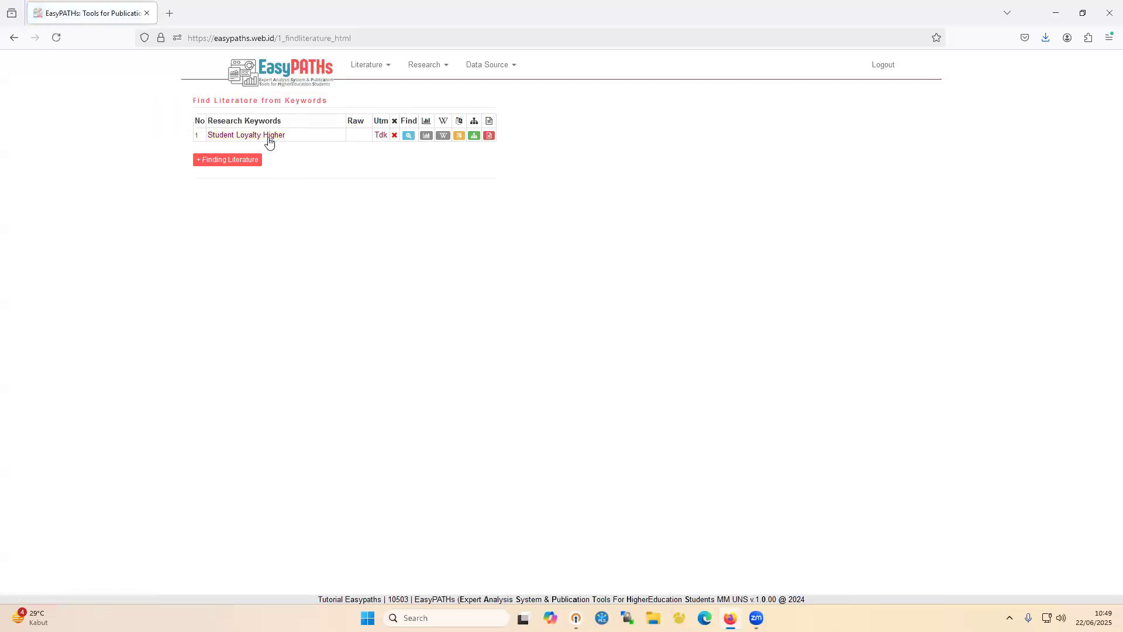
Check how many Scopus documents match the "Student Loyalty Higher" keywords, without downloading the data
{"action": "left_click_drag", "start_coordinate": [288, 134], "coordinate": [261, 136]}
{"action": "left_click", "coordinate": [409, 136]}
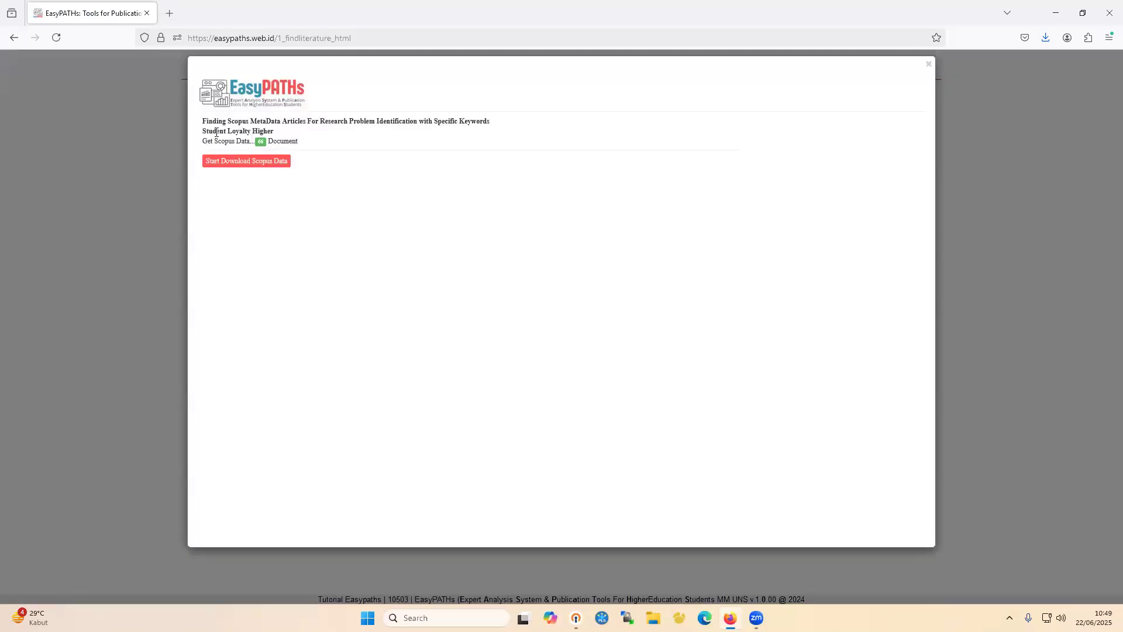
{"action": "left_click", "coordinate": [158, 153]}
Shorten the entry's research keywords to "Student Loyalty"
{"action": "left_click", "coordinate": [263, 136]}
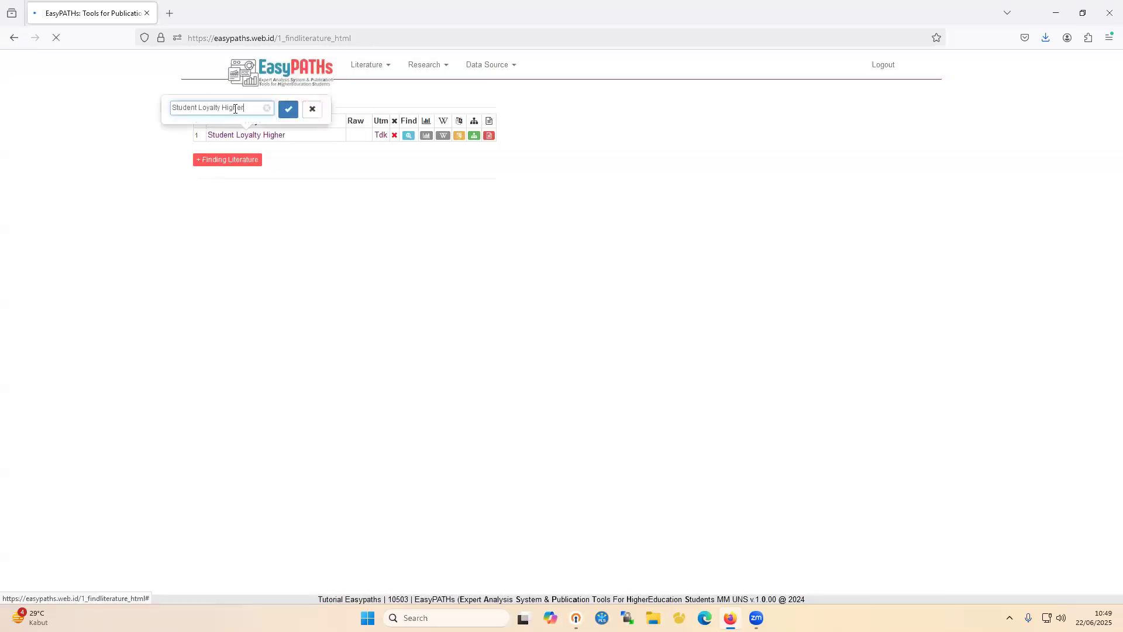
{"action": "key", "text": "ctrl+shift+Left"}
{"action": "key", "text": "BackSpace"}
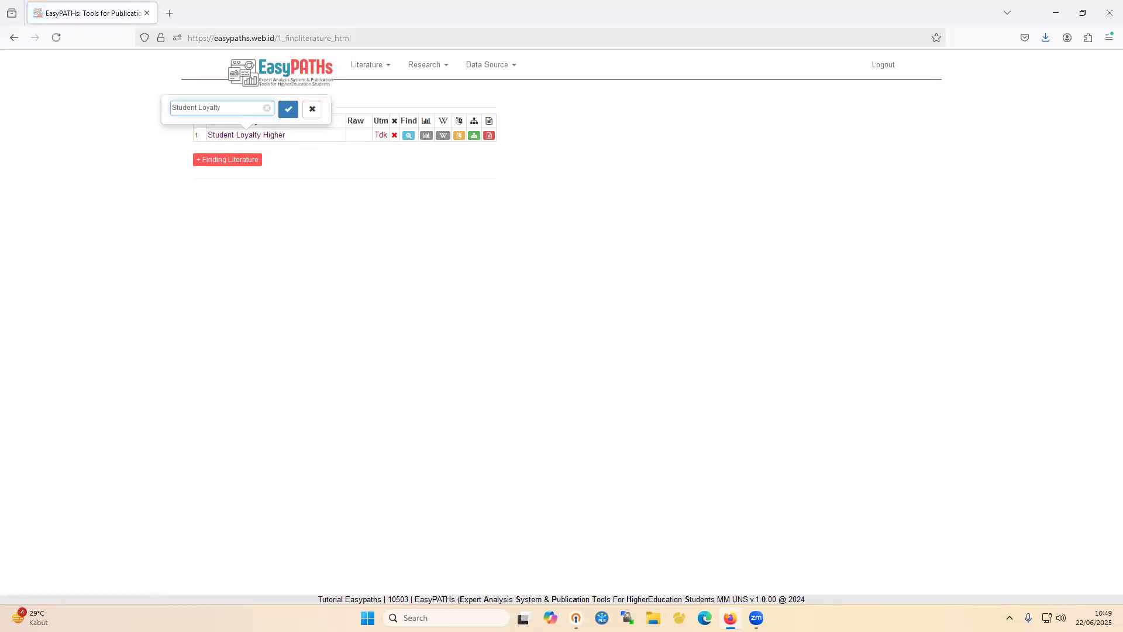
{"action": "key", "text": "Return"}
Find and download the Scopus metadata for the "Student Loyalty" keywords, closing the finished download window
{"action": "left_click", "coordinate": [409, 136]}
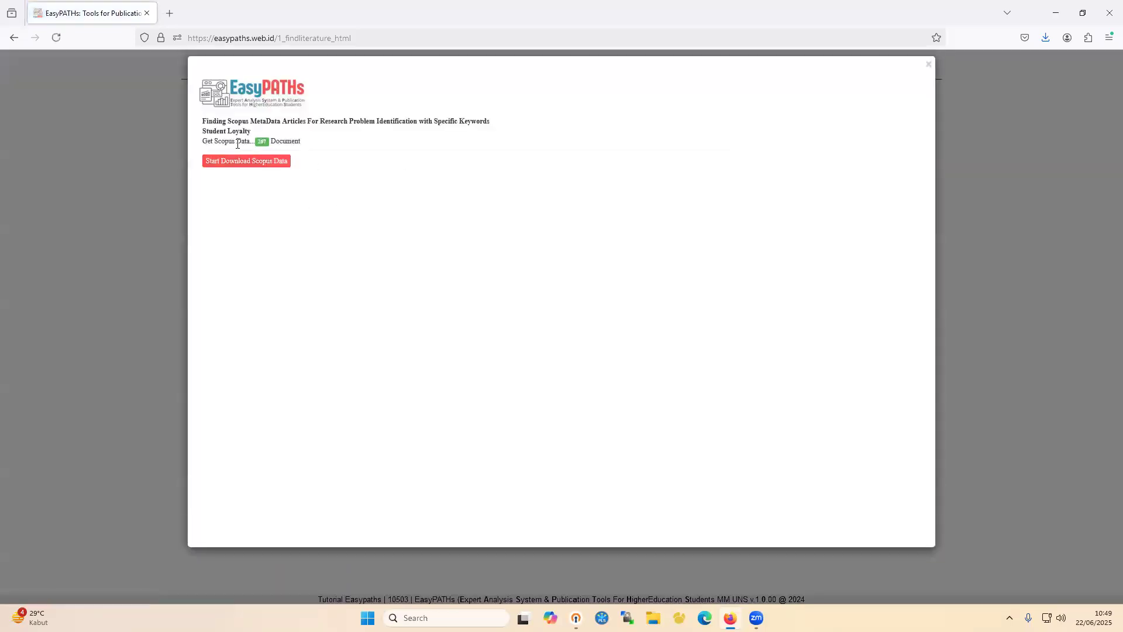
{"action": "left_click", "coordinate": [248, 165]}
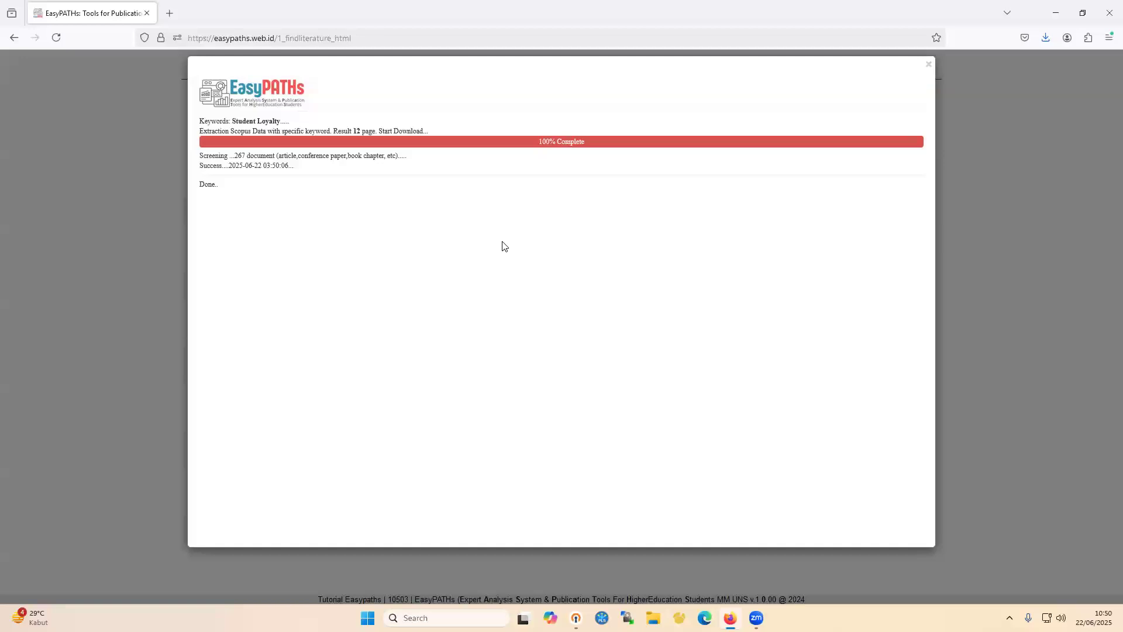
{"action": "left_click", "coordinate": [125, 202]}
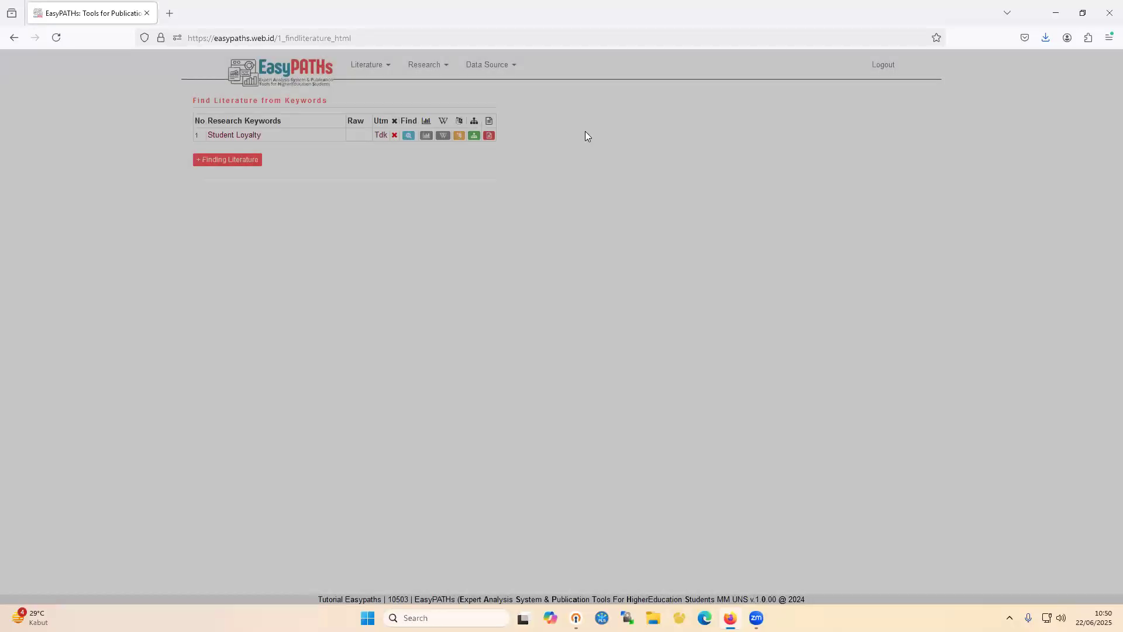
Examine the raw article count and the chart of articles per year for Student Loyalty, including 2024 and 2025
{"action": "double_click", "coordinate": [369, 136]}
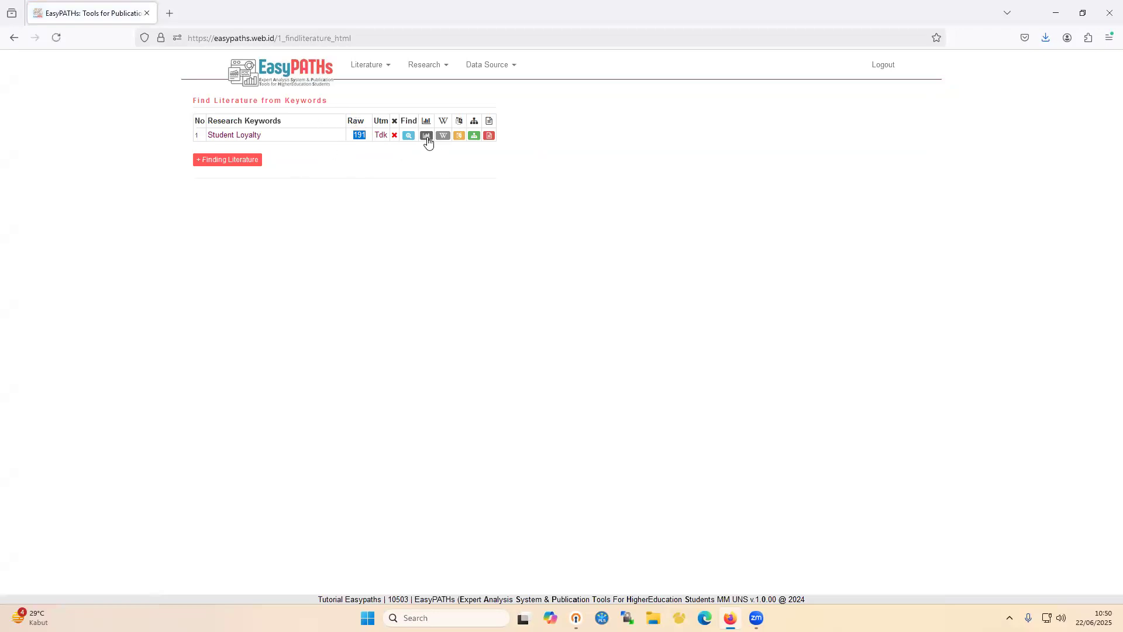
{"action": "left_click", "coordinate": [427, 135]}
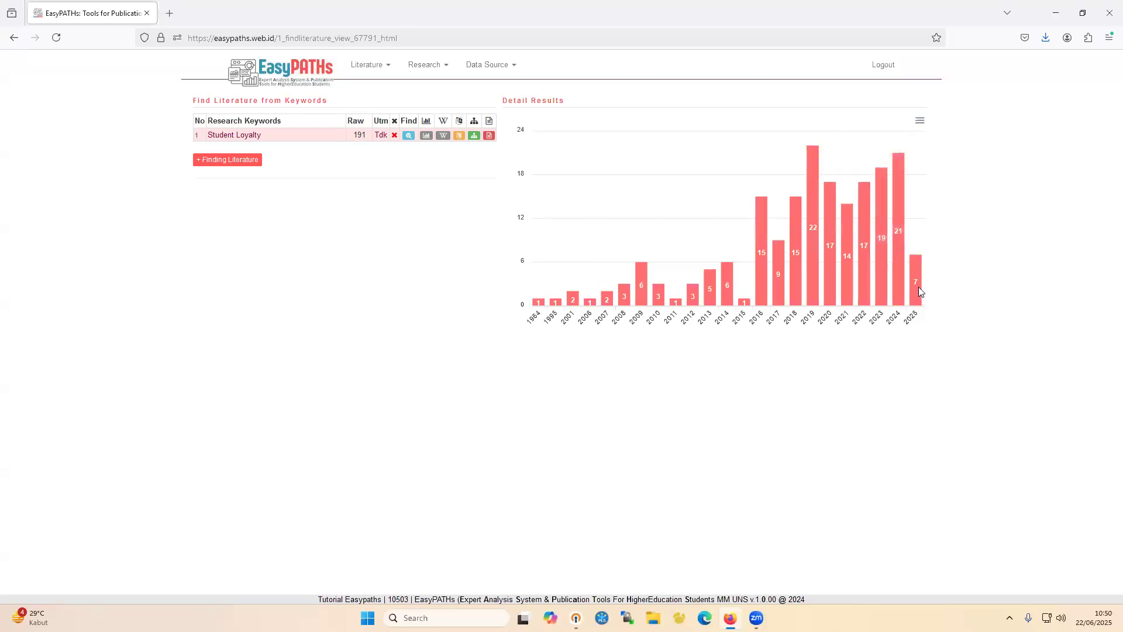
{"action": "mouse_move", "coordinate": [910, 303]}
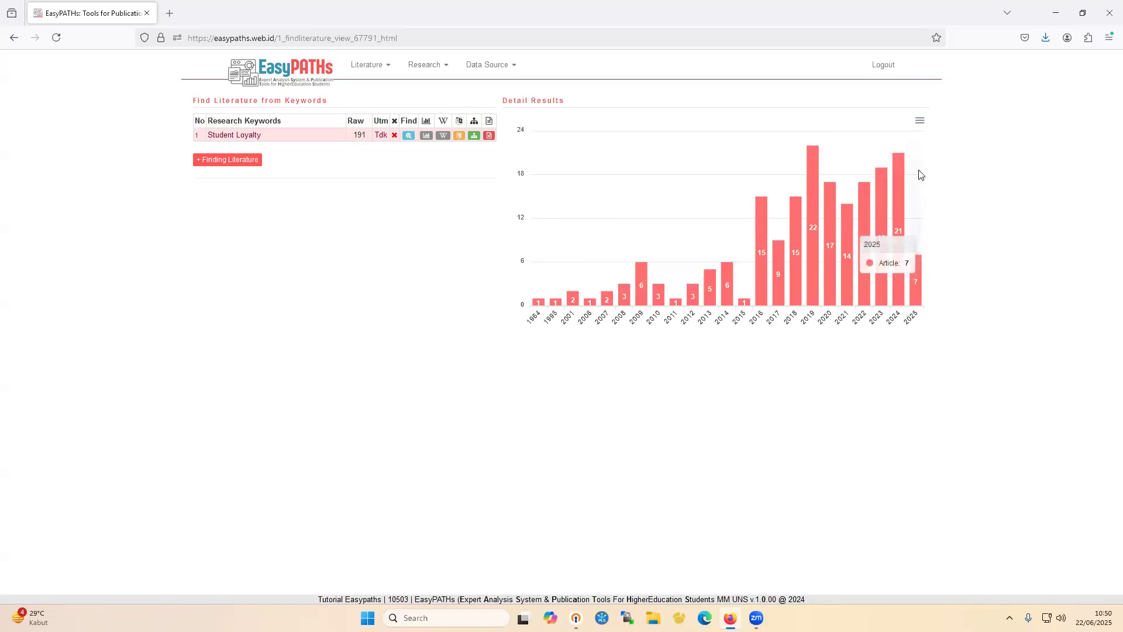
{"action": "mouse_move", "coordinate": [893, 157]}
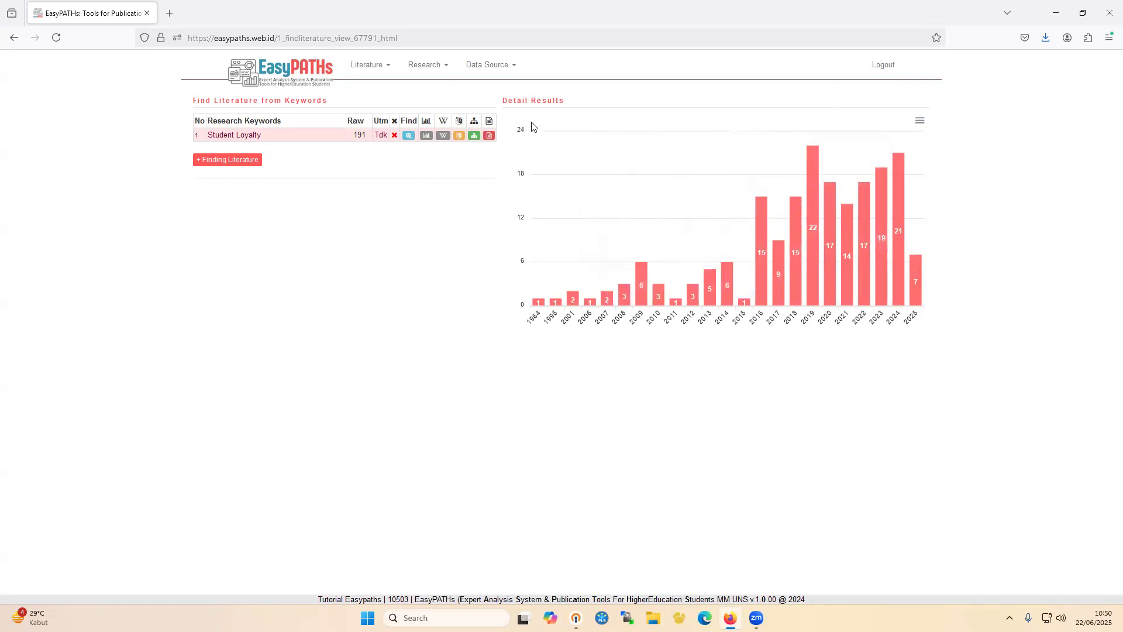
Examine the keyword word cloud for Student Loyalty, the research ideas from variables, and the yearly chart
{"action": "left_click", "coordinate": [443, 137]}
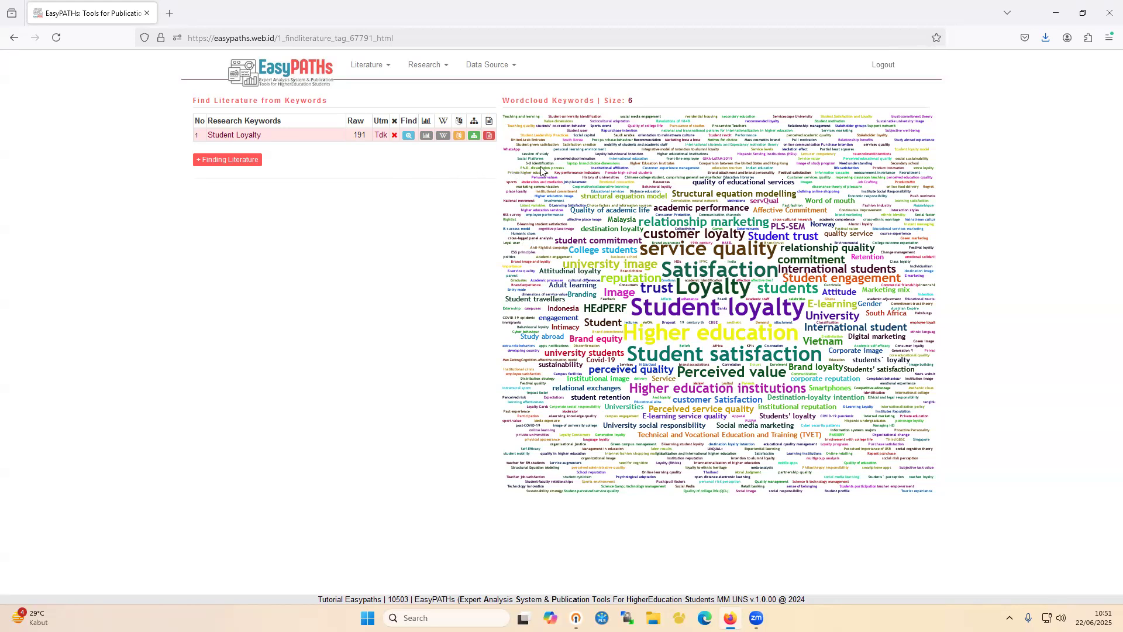
{"action": "left_click", "coordinate": [459, 136]}
{"action": "left_click", "coordinate": [471, 135]}
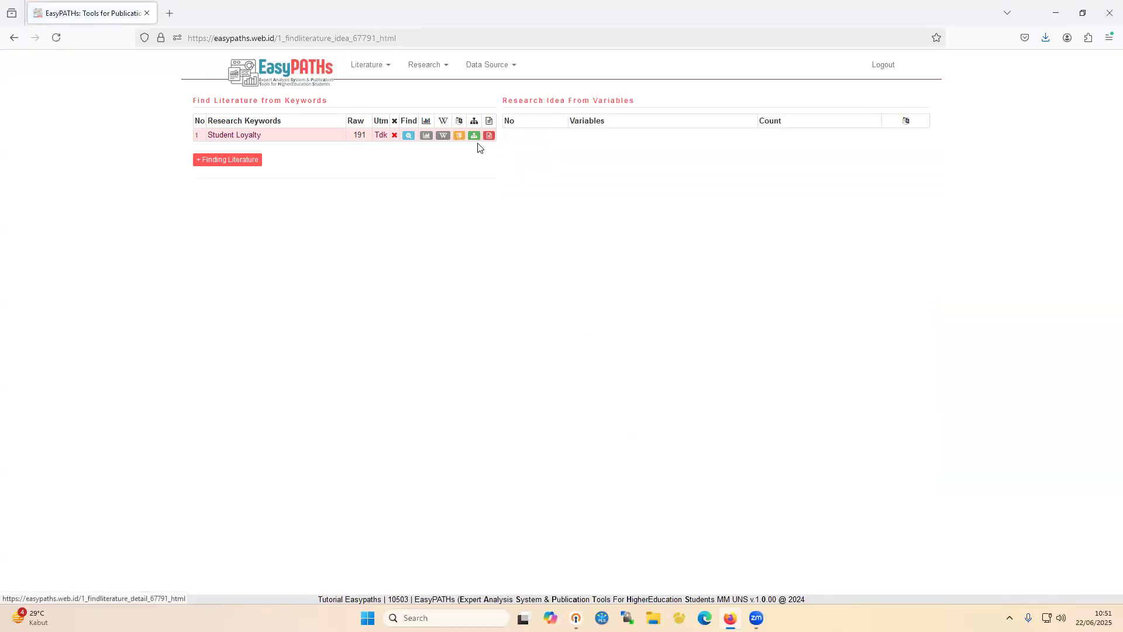
{"action": "left_click", "coordinate": [426, 136]}
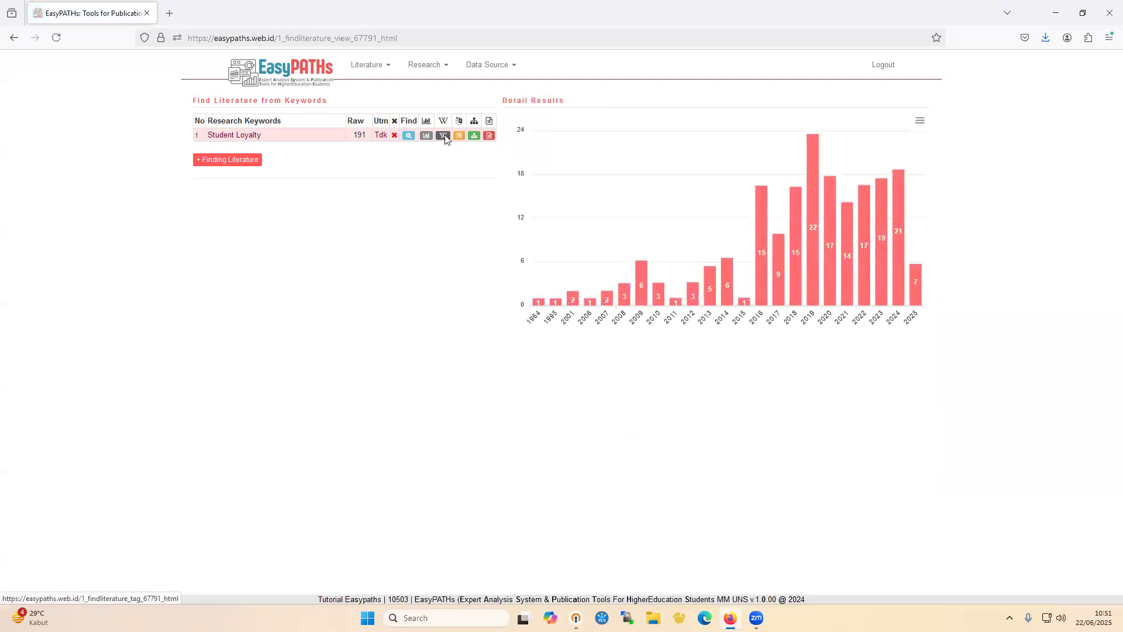
{"action": "left_click", "coordinate": [443, 135]}
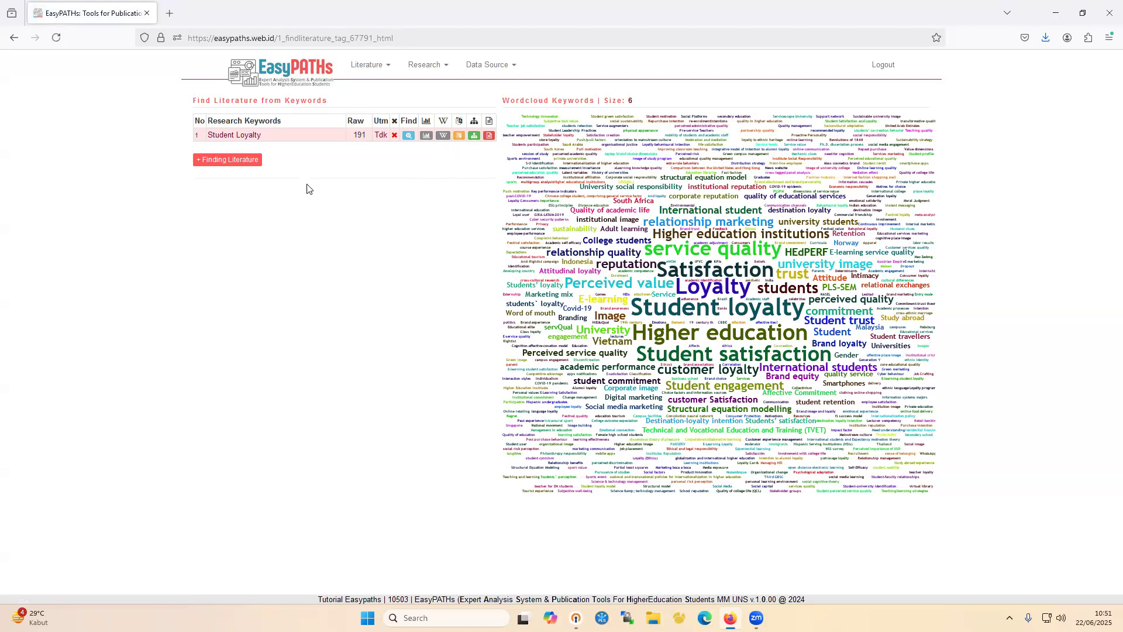
Open the list of Scopus articles for Student Loyalty and read through its first entries
{"action": "left_click", "coordinate": [489, 136]}
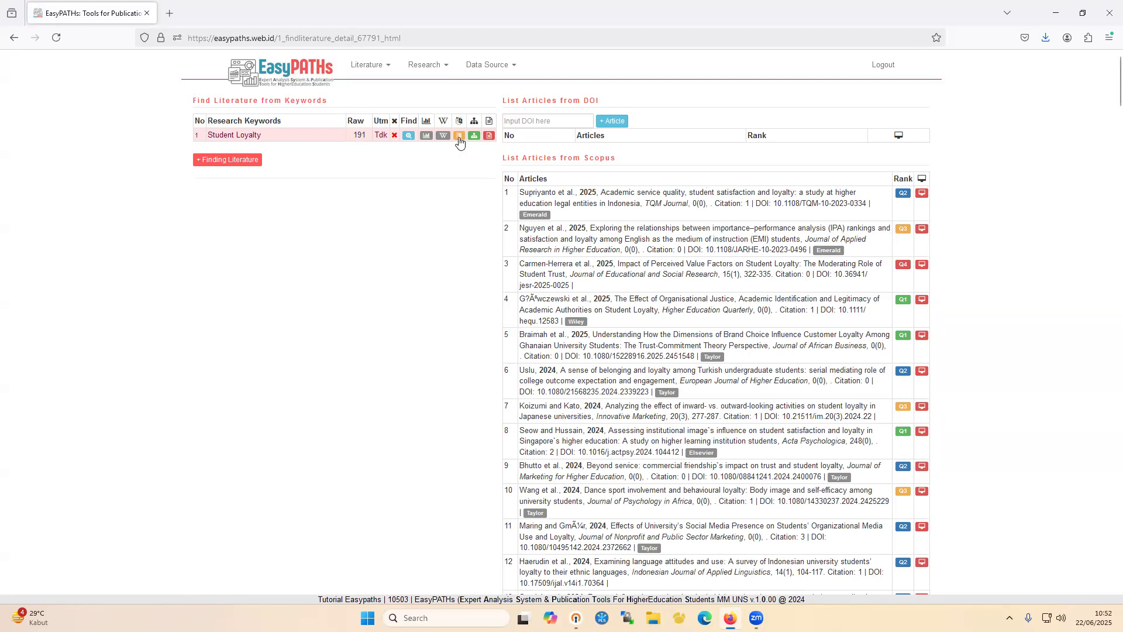
{"action": "left_click_drag", "start_coordinate": [584, 205], "coordinate": [657, 218]}
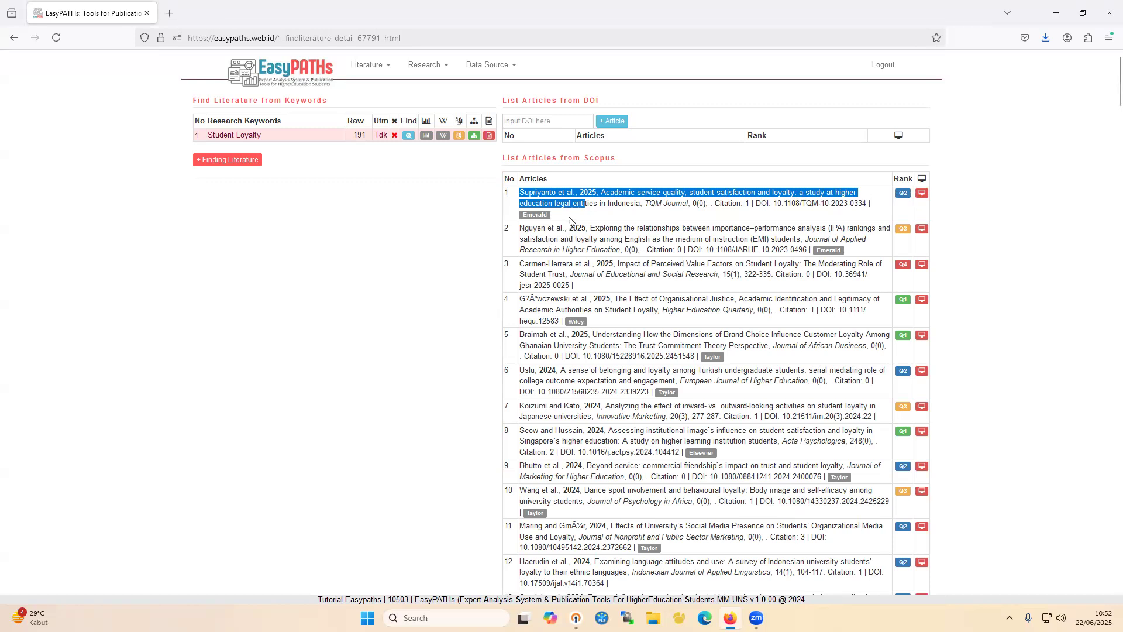
{"action": "left_click", "coordinate": [518, 193]}
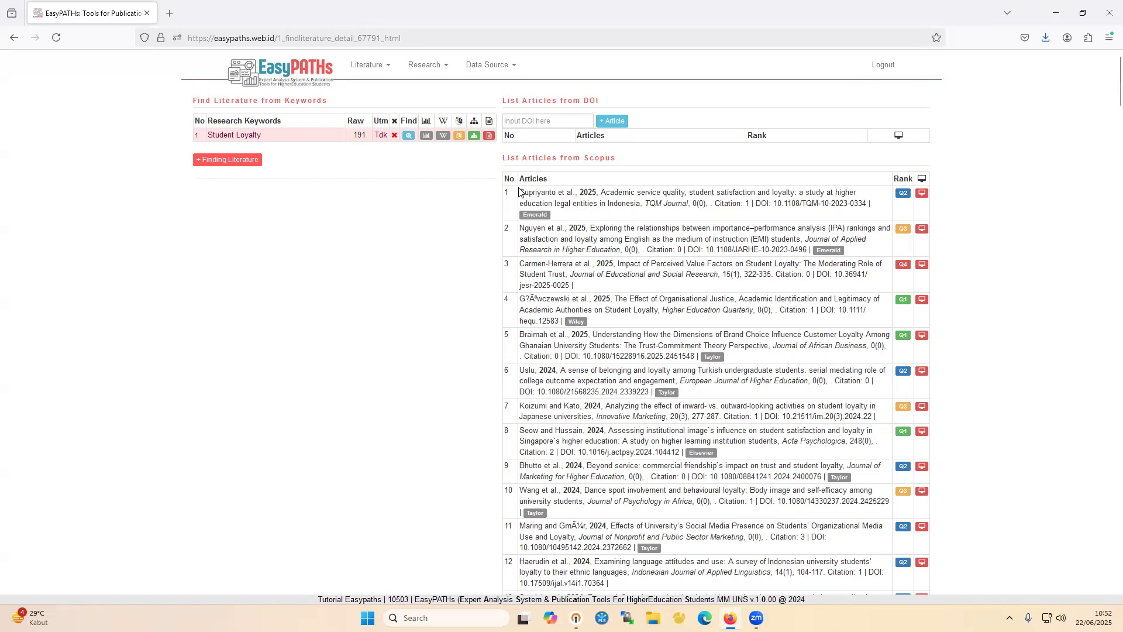
{"action": "left_click_drag", "start_coordinate": [725, 193], "coordinate": [859, 205]}
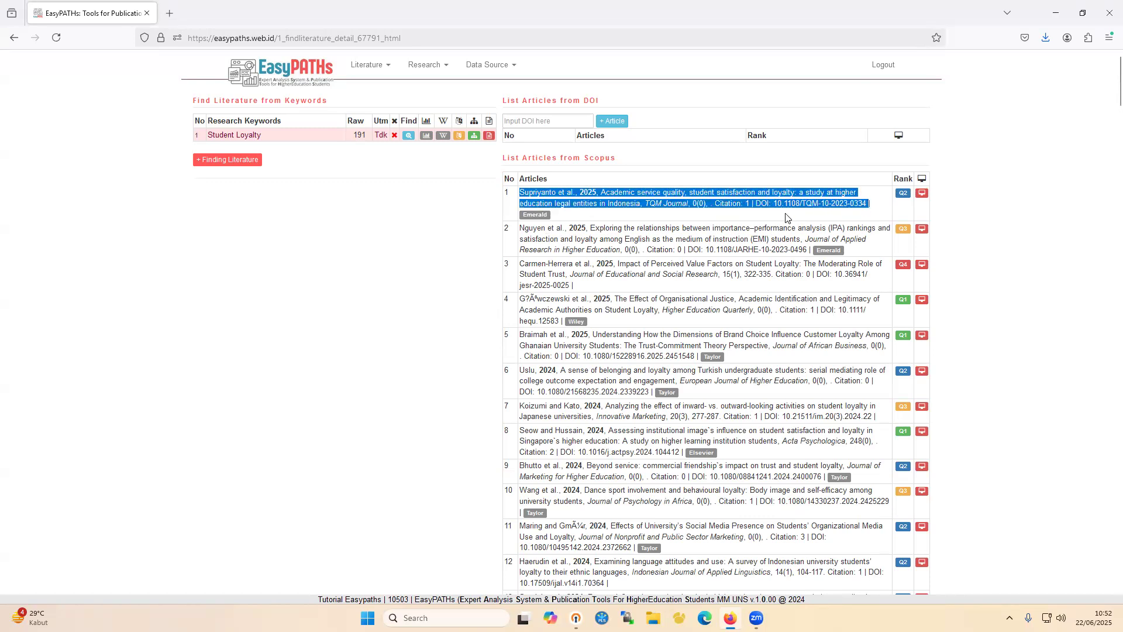
{"action": "left_click", "coordinate": [763, 217]}
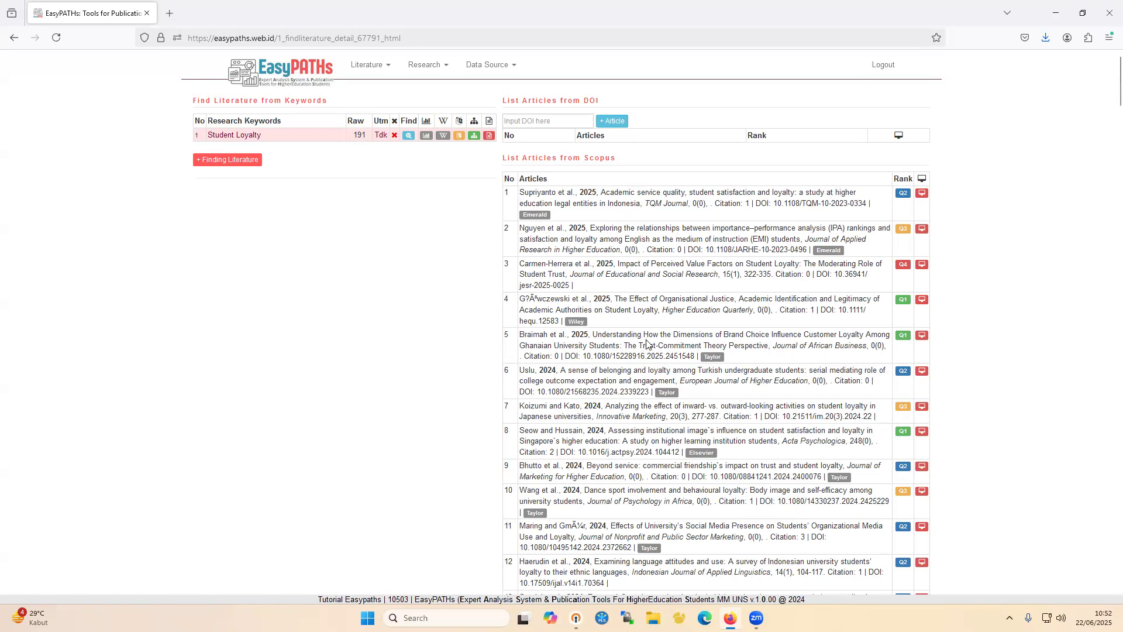
{"action": "scroll", "coordinate": [652, 340], "scroll_direction": "down", "scroll_amount": 1}
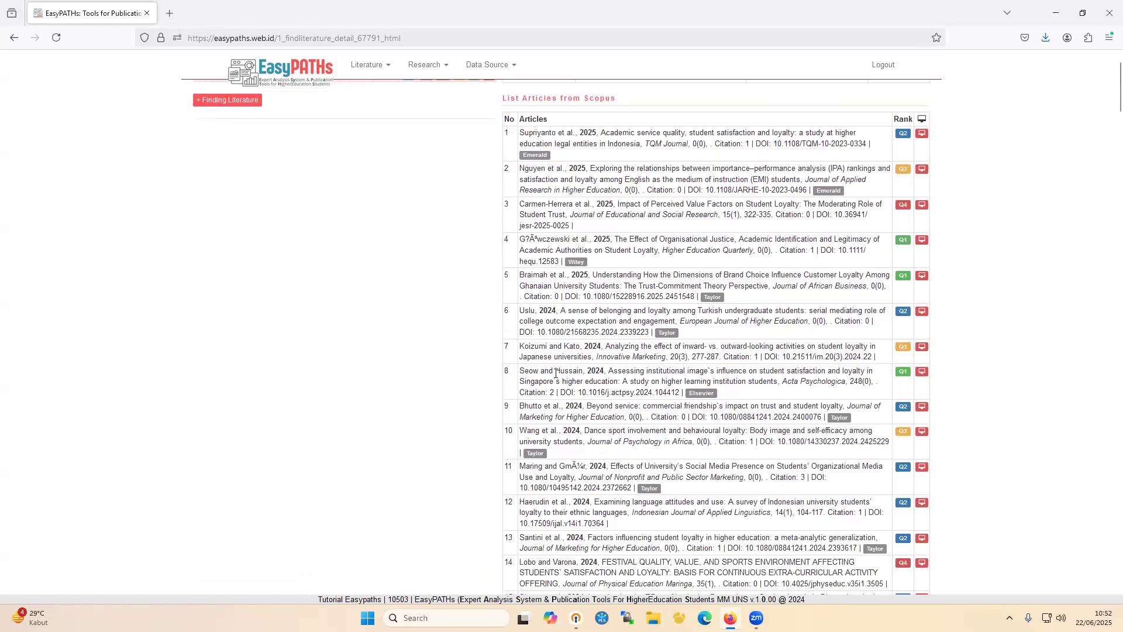
Open the novelty review of article 8, about institutional image's influence on student satisfaction and loyalty in Singapore's higher education
{"action": "left_click_drag", "start_coordinate": [519, 373], "coordinate": [769, 392]}
{"action": "left_click", "coordinate": [694, 391]}
{"action": "left_click", "coordinate": [922, 372]}
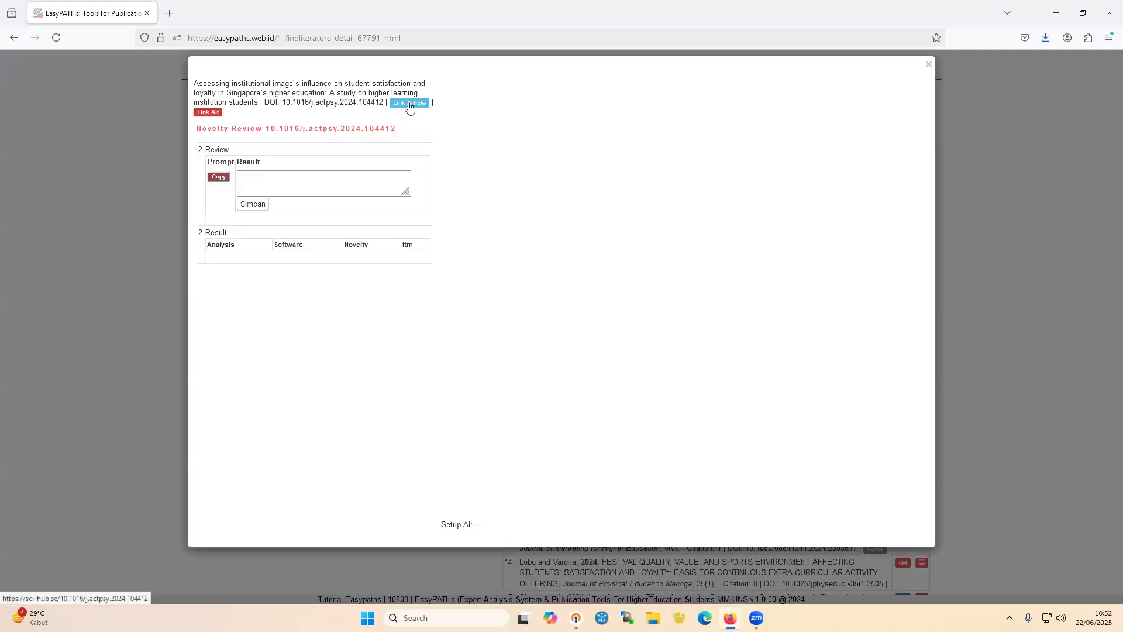
Open the reviewed article's PDF through its ScienceDirect page, save it to the computer and close both article pages
{"action": "left_click", "coordinate": [409, 104]}
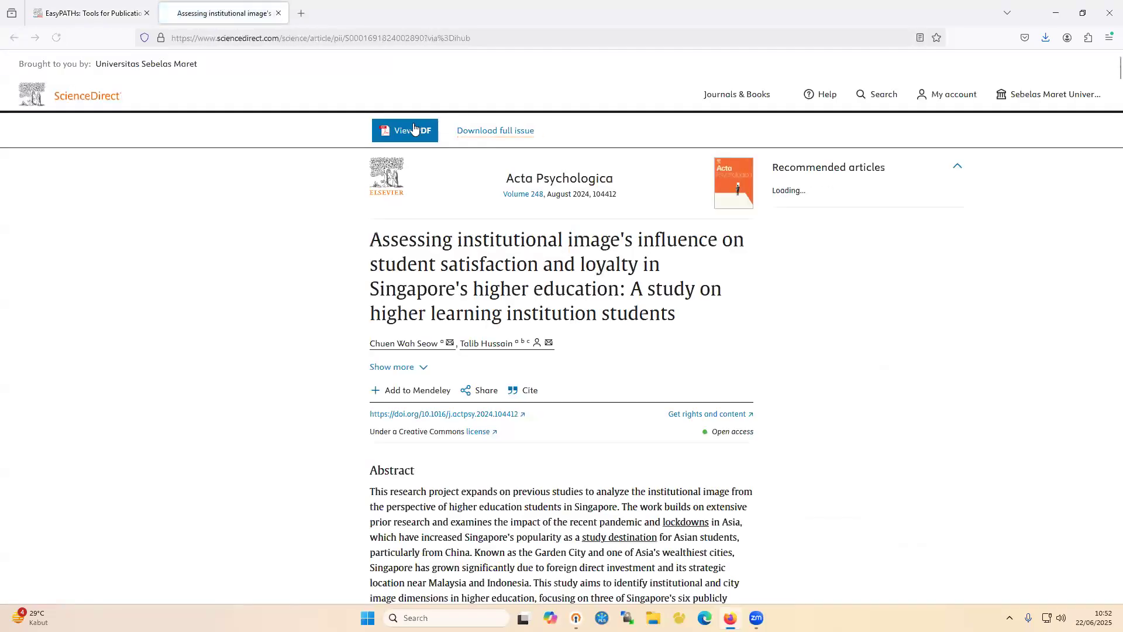
{"action": "left_click", "coordinate": [409, 131]}
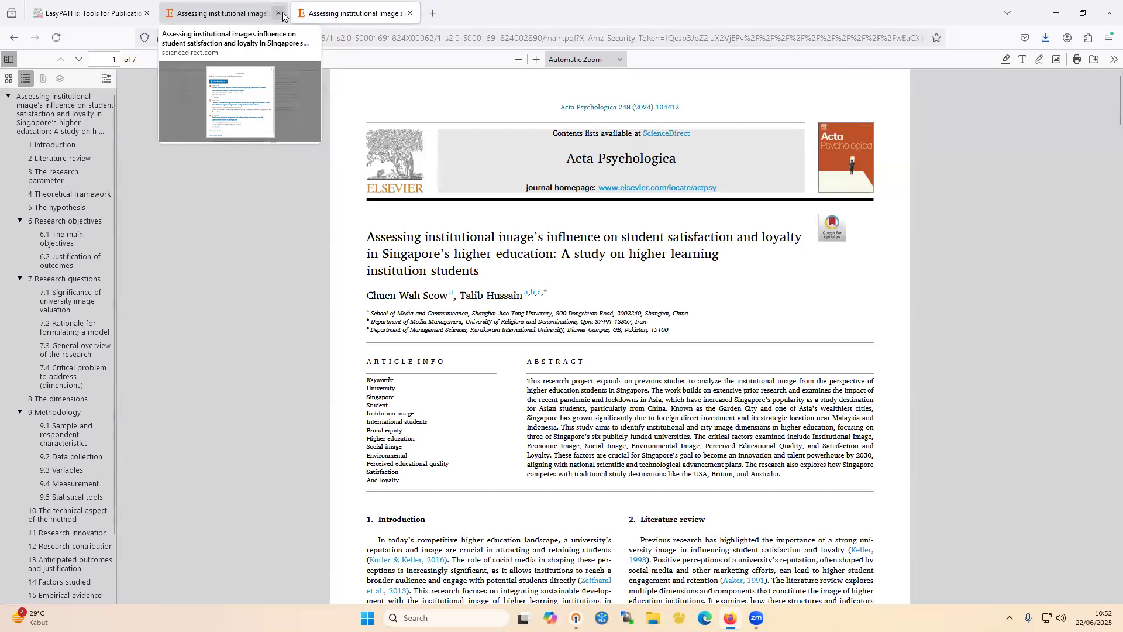
{"action": "left_click", "coordinate": [278, 13]}
{"action": "left_click", "coordinate": [1094, 60]}
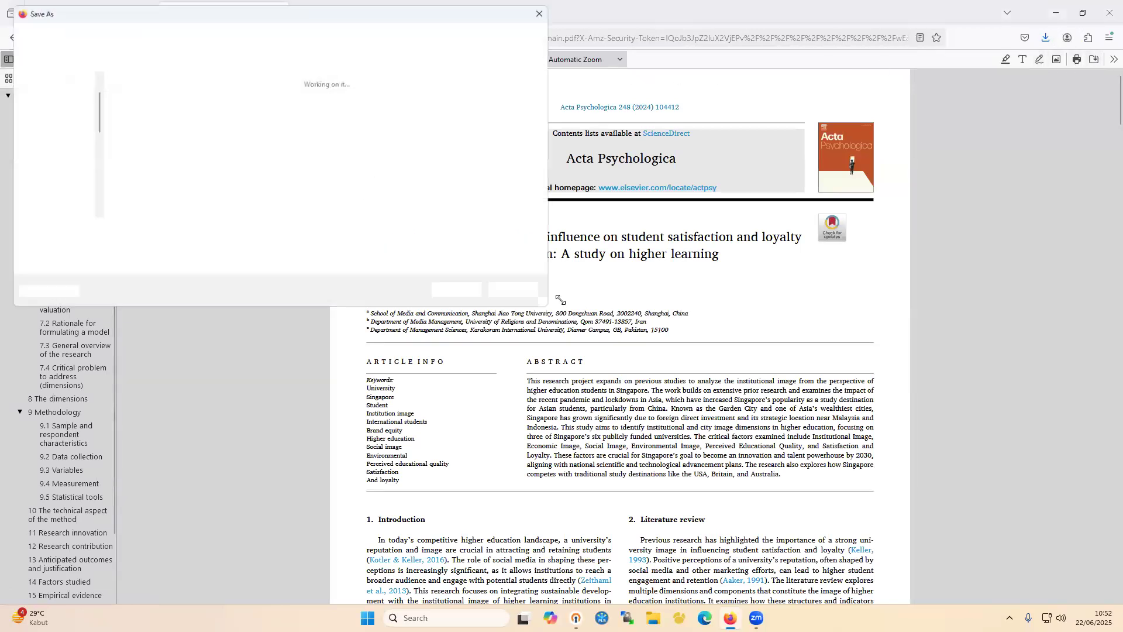
{"action": "left_click", "coordinate": [465, 295]}
{"action": "left_click", "coordinate": [590, 308]}
{"action": "left_click", "coordinate": [279, 13]}
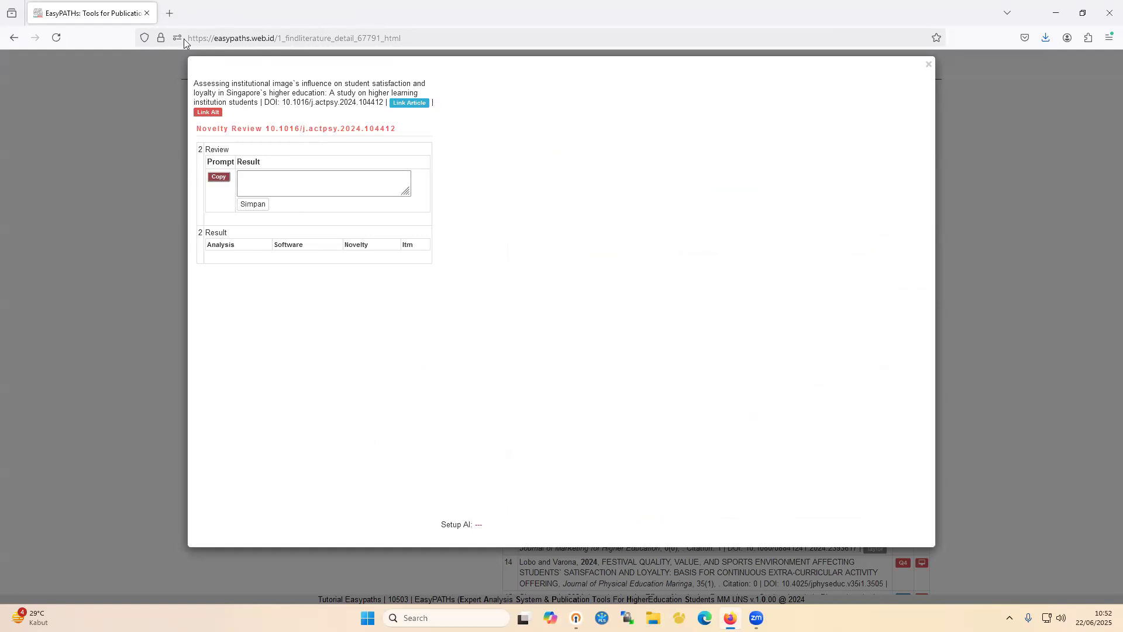
Load blackbox.ai in a separate browser tab and return to the article's novelty review in EasyPATHs
{"action": "left_click", "coordinate": [170, 13]}
{"action": "type", "text": "blackbox.ai/"}
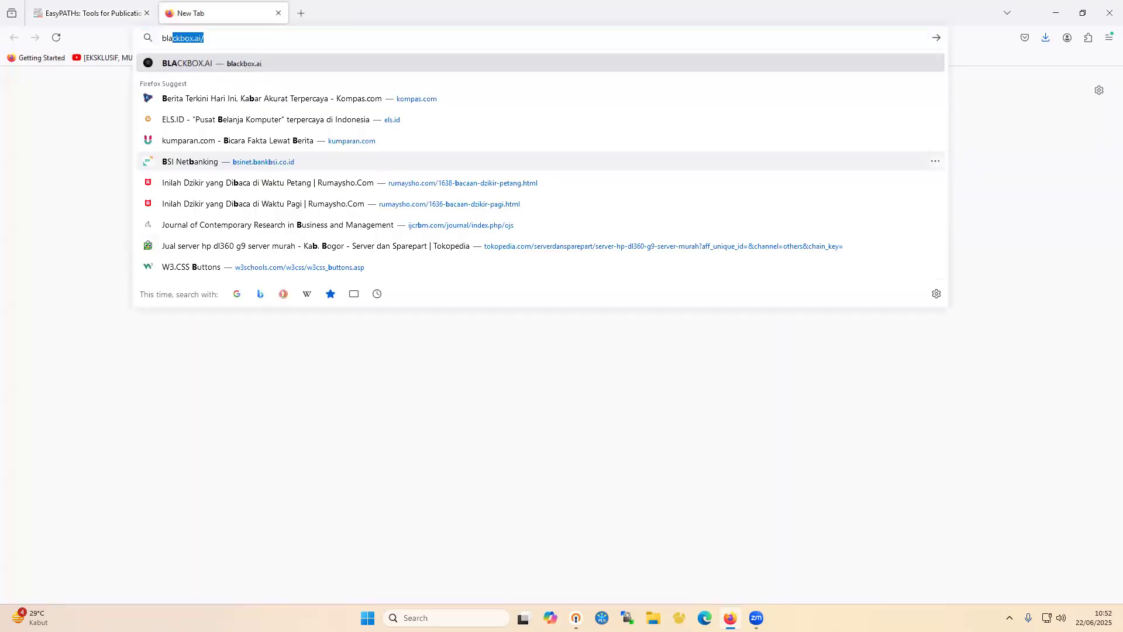
{"action": "key", "text": "Return"}
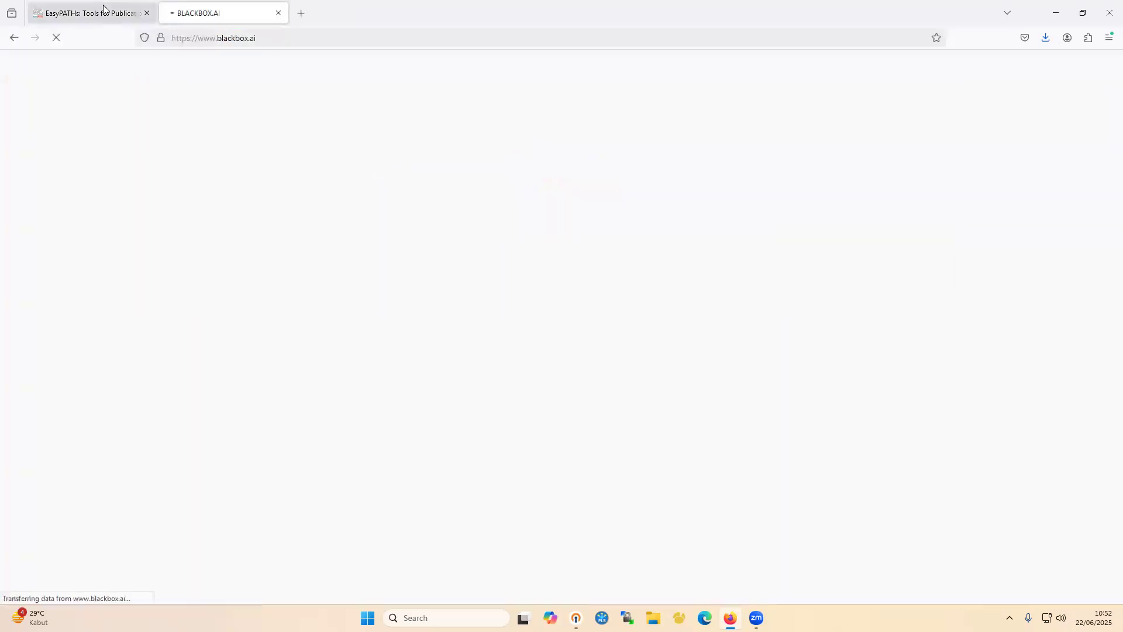
{"action": "left_click", "coordinate": [99, 7]}
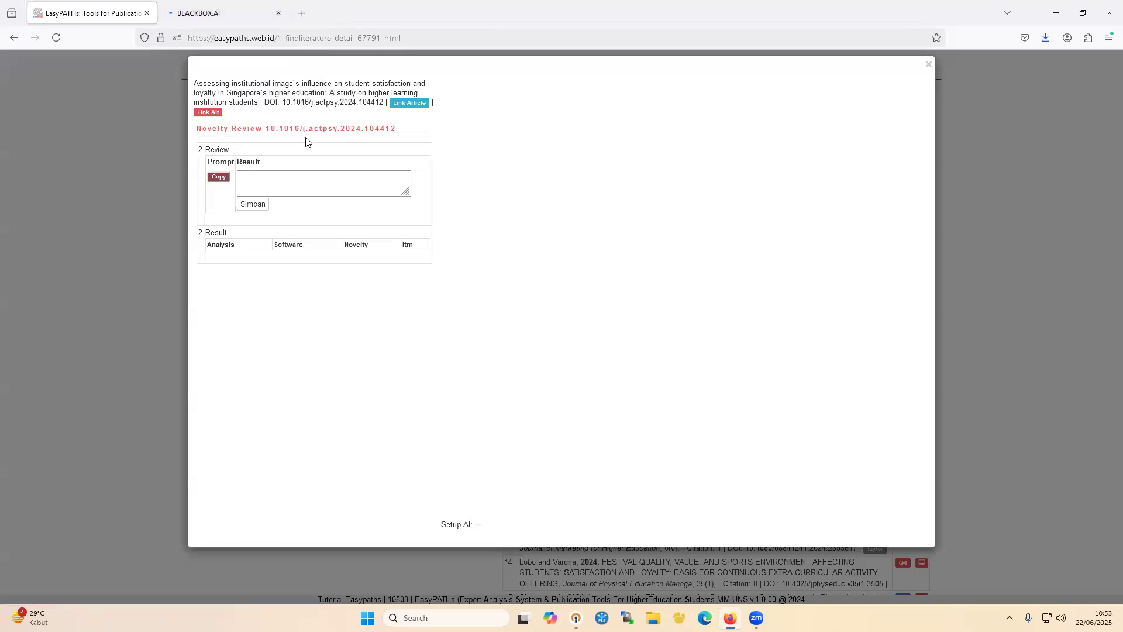
{"action": "left_click", "coordinate": [232, 19]}
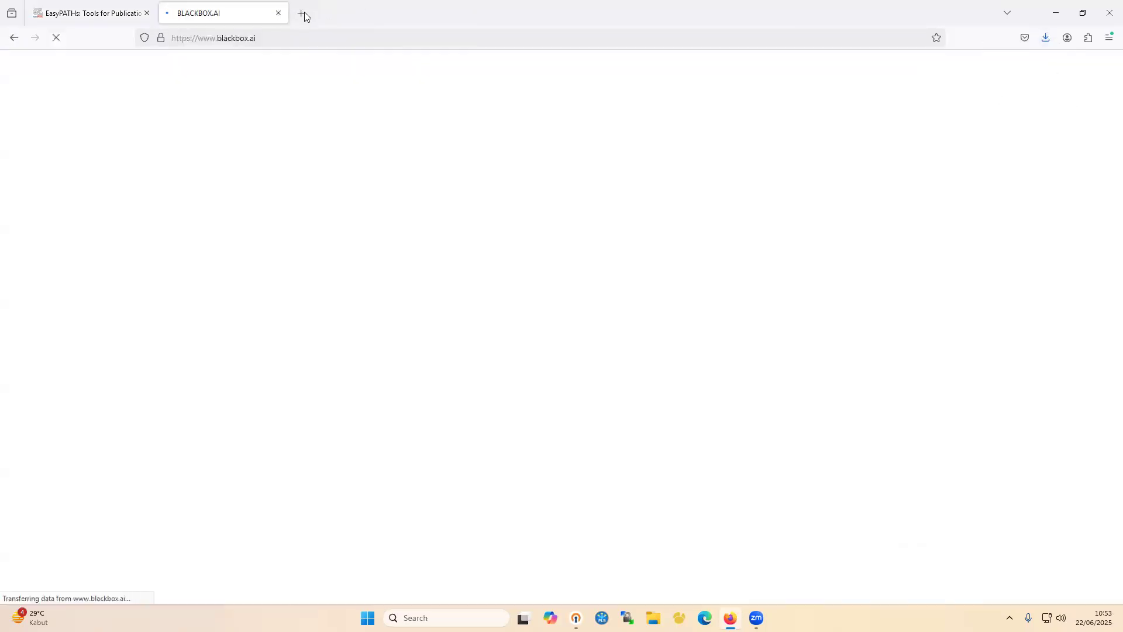
{"action": "left_click", "coordinate": [1046, 38]}
{"action": "left_click_drag", "start_coordinate": [877, 65], "coordinate": [526, 317]}
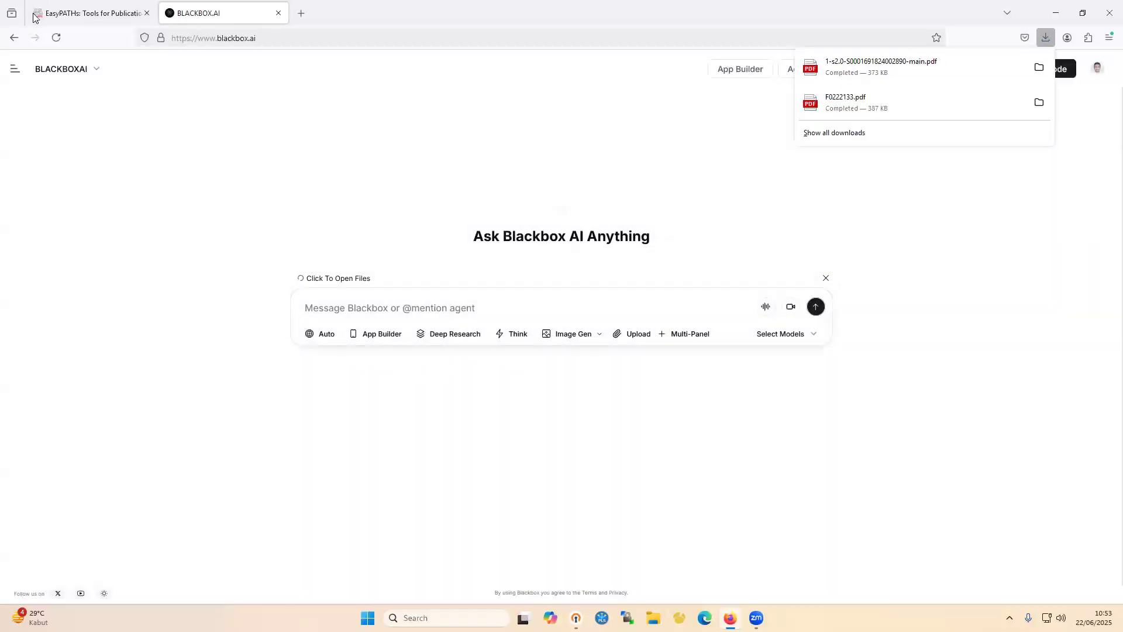
Copy the Novelty Review prompt from EasyPATHs and submit it in the separate Blackbox AI chat
{"action": "left_click", "coordinate": [68, 13]}
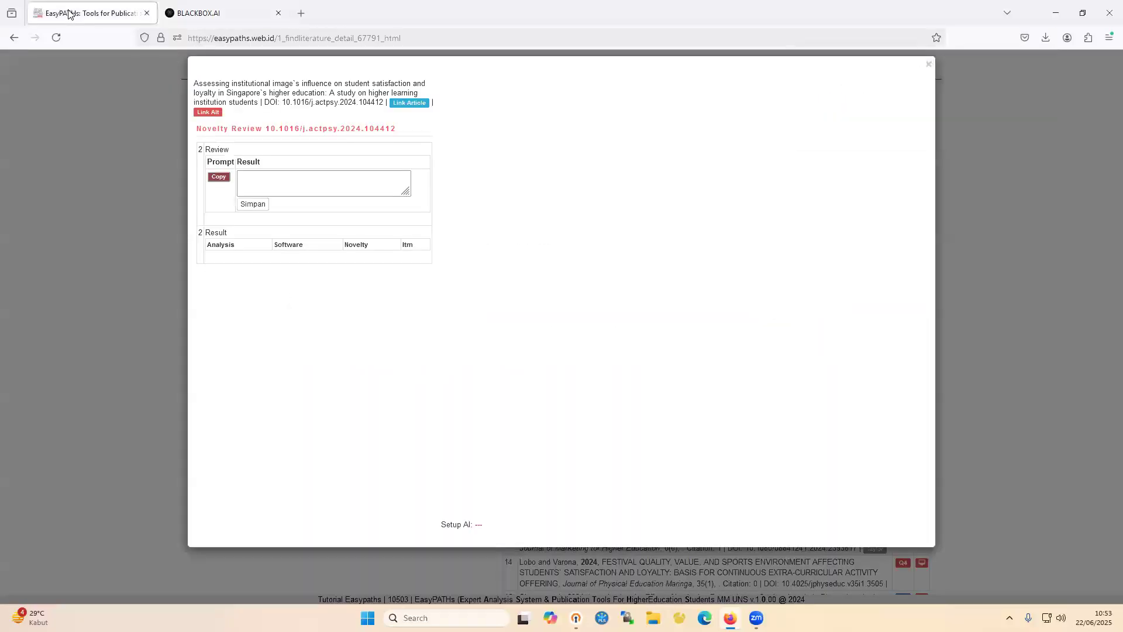
{"action": "left_click", "coordinate": [220, 13]}
{"action": "left_click", "coordinate": [108, 14]}
{"action": "left_click", "coordinate": [218, 176]}
{"action": "left_click", "coordinate": [658, 347]}
{"action": "left_click", "coordinate": [205, 13]}
{"action": "left_click", "coordinate": [556, 306]}
{"action": "key", "text": "ctrl+v"}
{"action": "key", "text": "Return"}
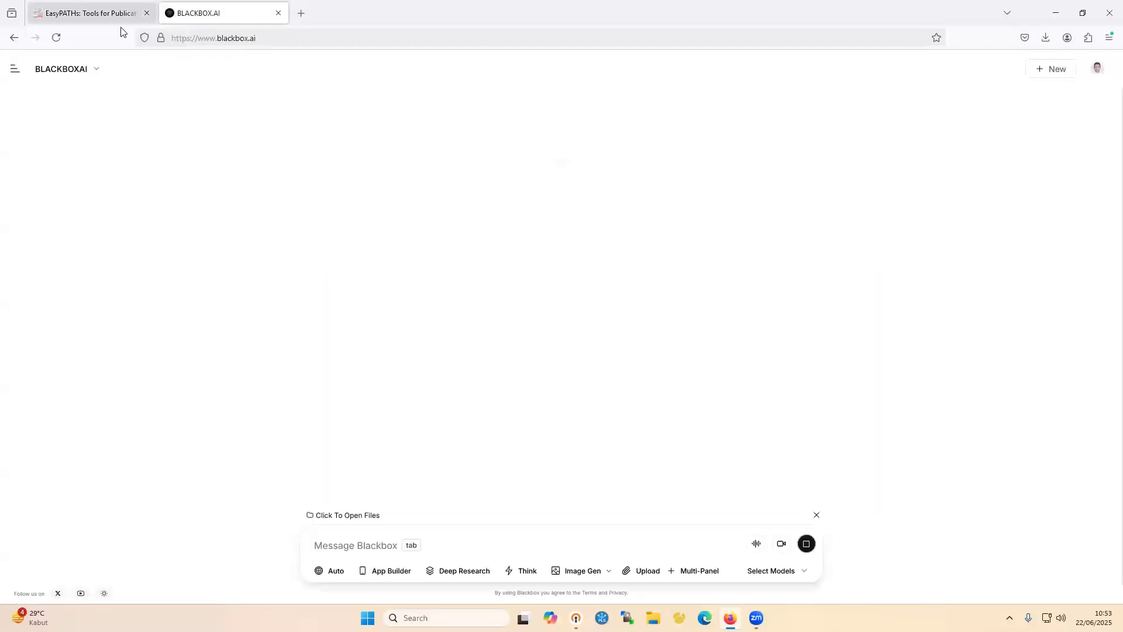
{"action": "left_click", "coordinate": [97, 17]}
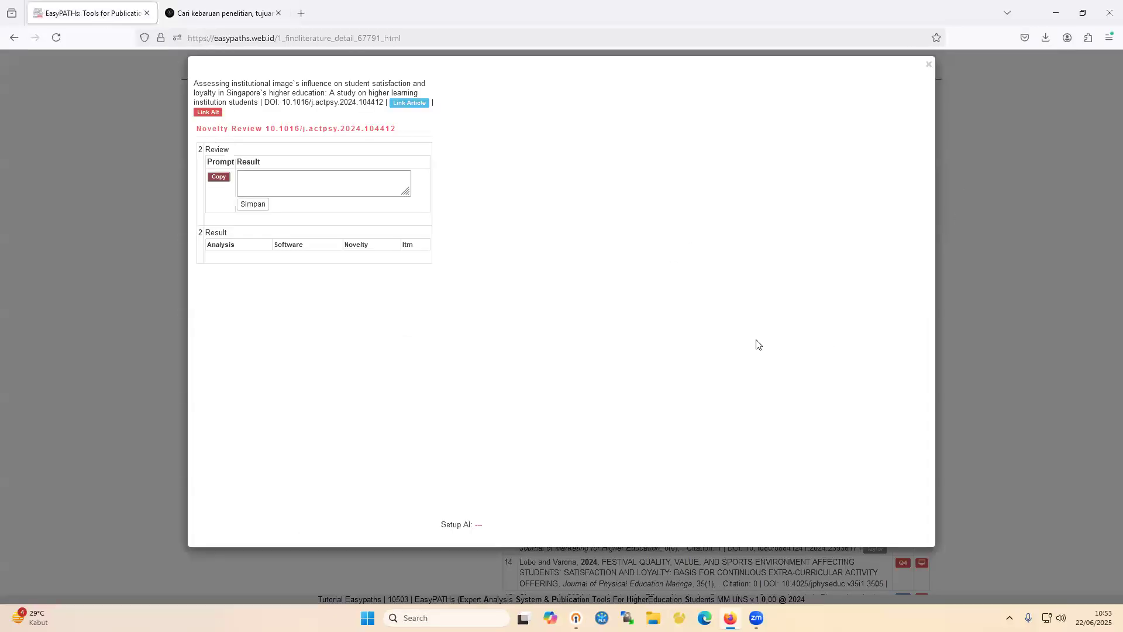
{"action": "left_click", "coordinate": [479, 524]}
{"action": "left_click", "coordinate": [470, 501]}
{"action": "left_click", "coordinate": [478, 517]}
{"action": "left_click", "coordinate": [513, 498]}
Reopen the article's novelty review with Blackbox AI embedded beside it, and close the separate Blackbox tab after checking its answer
{"action": "left_click", "coordinate": [222, 22]}
{"action": "scroll", "coordinate": [704, 381], "scroll_direction": "down", "scroll_amount": 5}
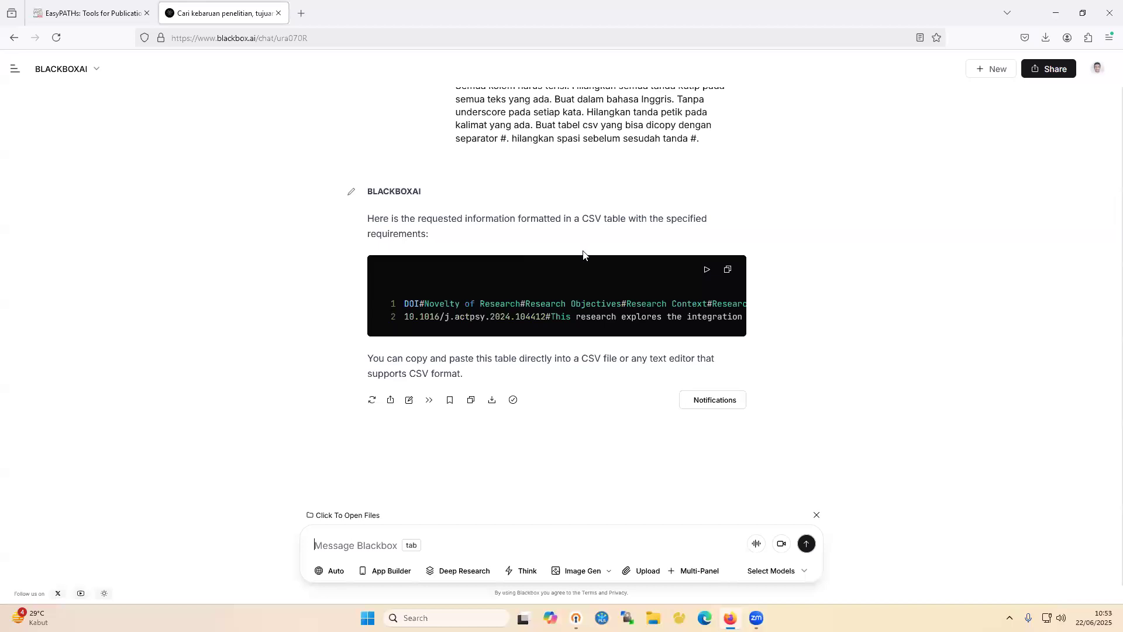
{"action": "left_click", "coordinate": [112, 14]}
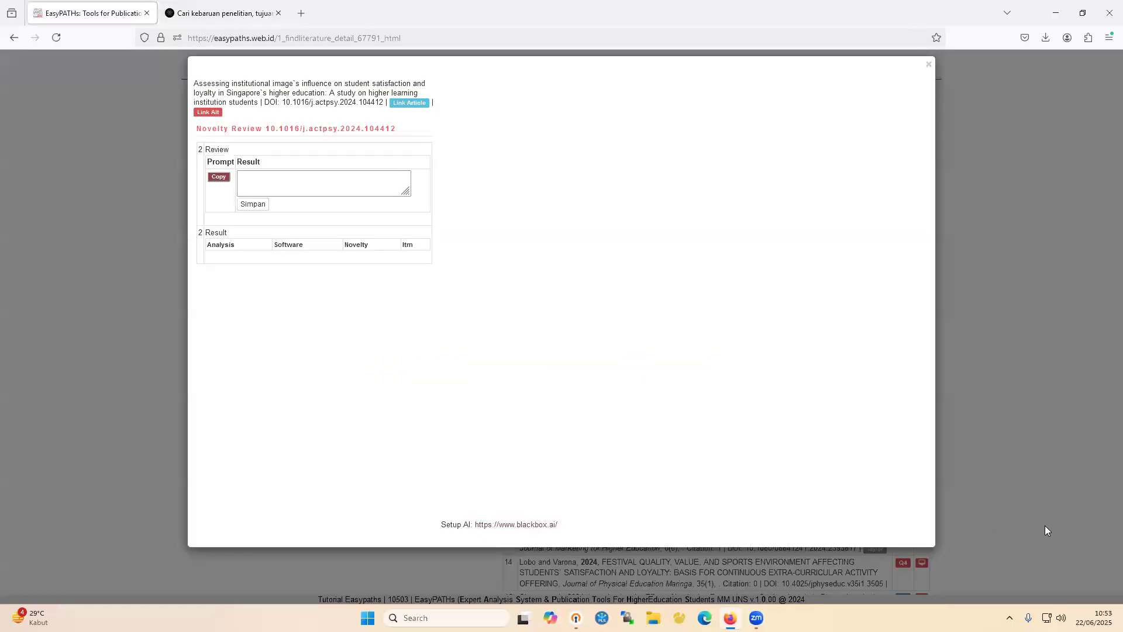
{"action": "left_click", "coordinate": [1034, 514]}
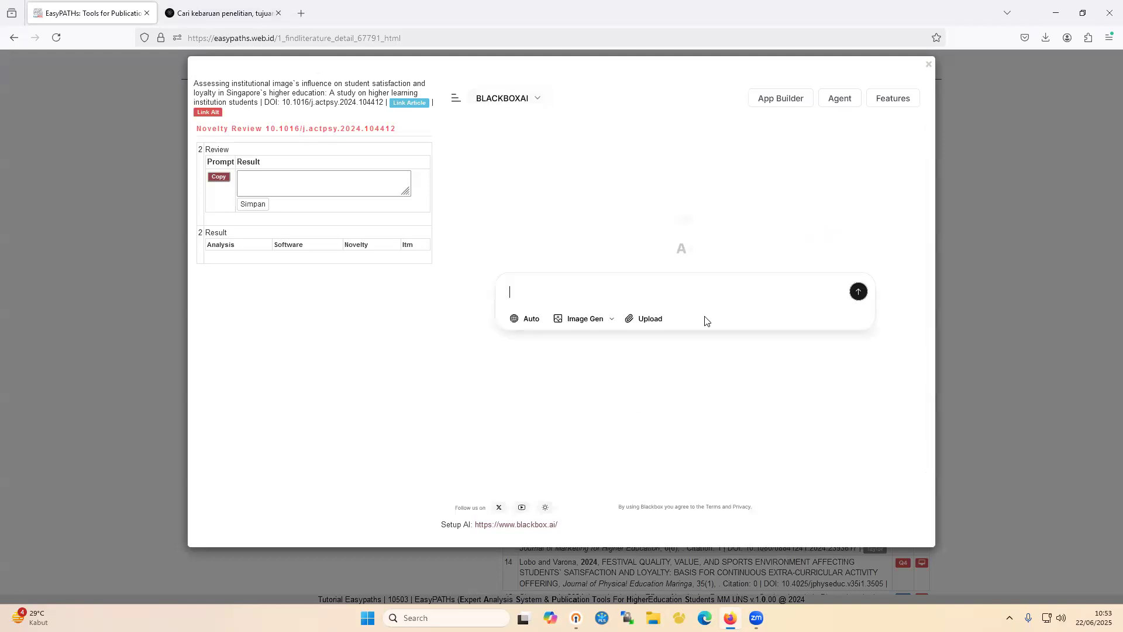
{"action": "left_click", "coordinate": [279, 13]}
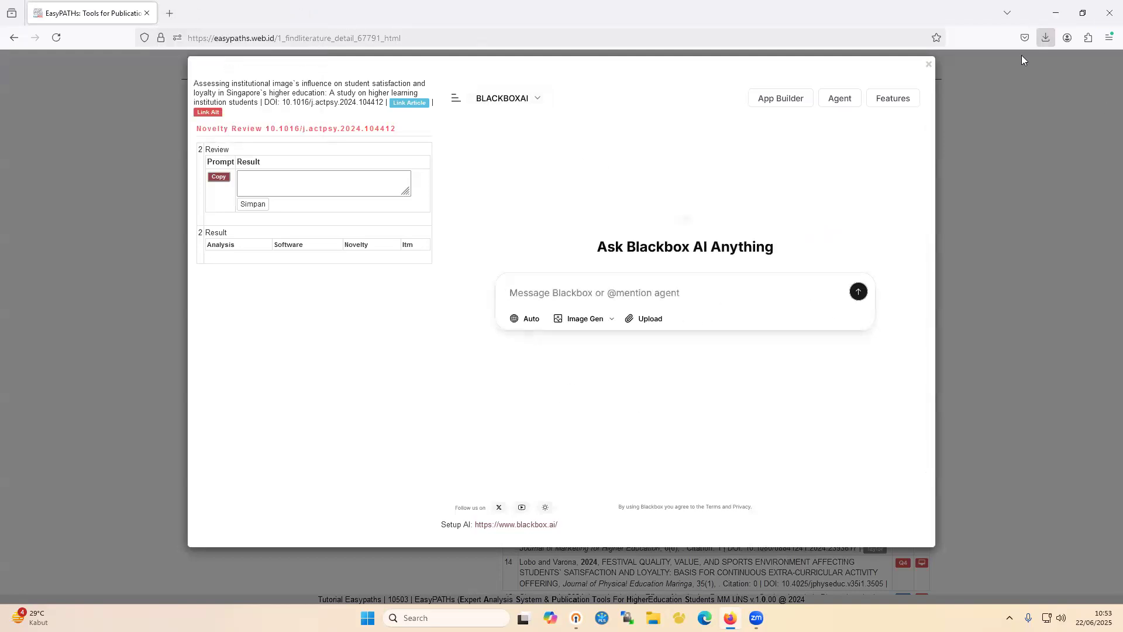
{"action": "left_click", "coordinate": [1045, 38]}
{"action": "left_click_drag", "start_coordinate": [892, 66], "coordinate": [711, 233]}
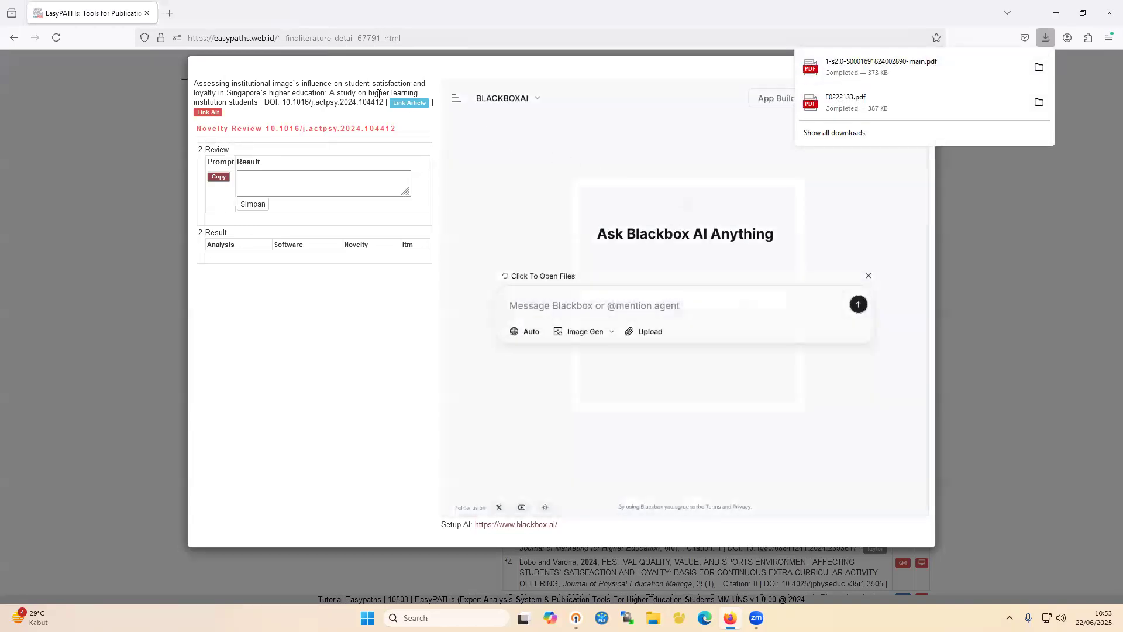
{"action": "left_click", "coordinate": [221, 178]}
{"action": "left_click", "coordinate": [658, 346]}
{"action": "left_click", "coordinate": [619, 301]}
{"action": "key", "text": "ctrl+v"}
{"action": "left_click", "coordinate": [859, 258]}
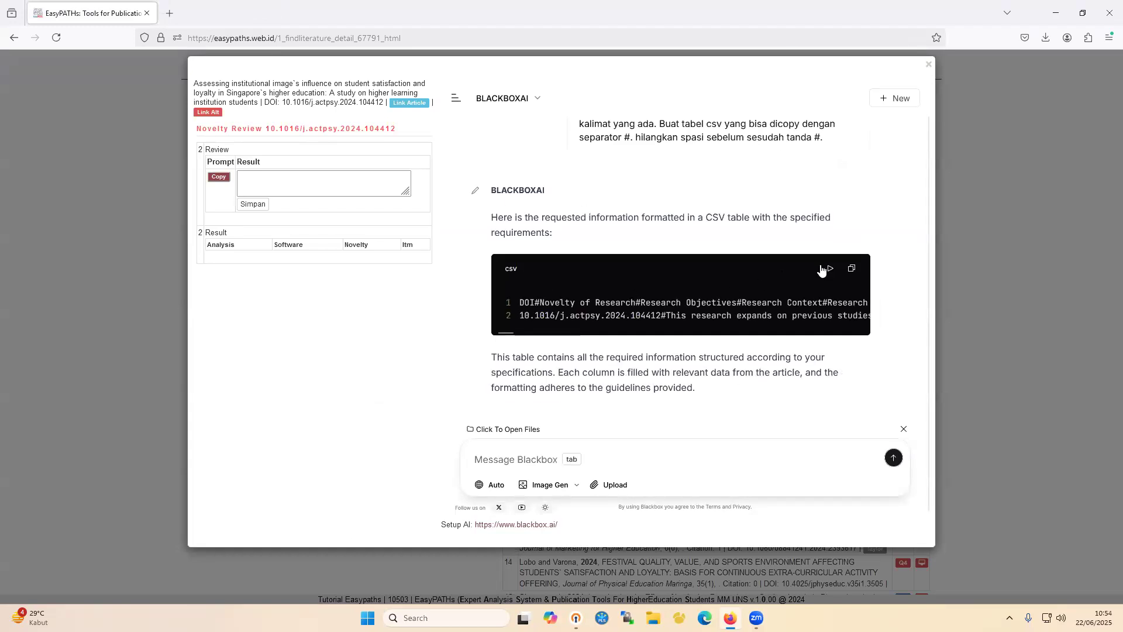
Paste Blackbox's novelty CSV into the Novelty Review result, save it and check the extracted analysis, software and novelty
{"action": "left_click", "coordinate": [852, 268]}
{"action": "left_click", "coordinate": [283, 183]}
{"action": "key", "text": "ctrl+v"}
{"action": "left_click", "coordinate": [252, 204]}
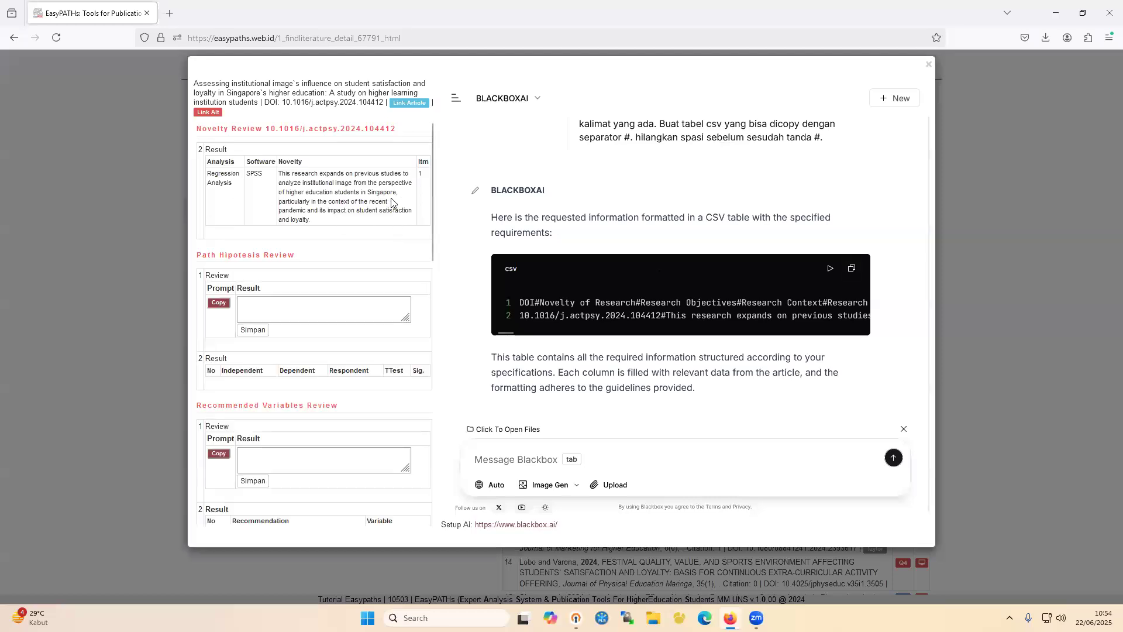
{"action": "left_click_drag", "start_coordinate": [211, 174], "coordinate": [272, 195]}
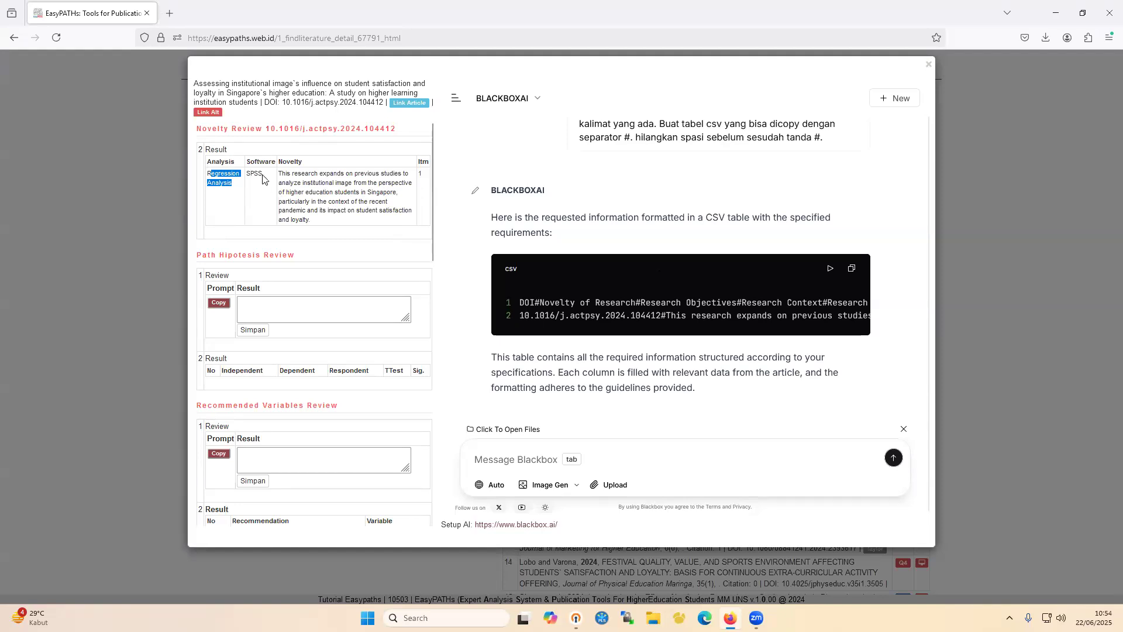
{"action": "left_click_drag", "start_coordinate": [307, 166], "coordinate": [281, 163]}
Copy the Path Hipotesis Review prompt and submit it in the embedded Blackbox chat
{"action": "left_click", "coordinate": [219, 310]}
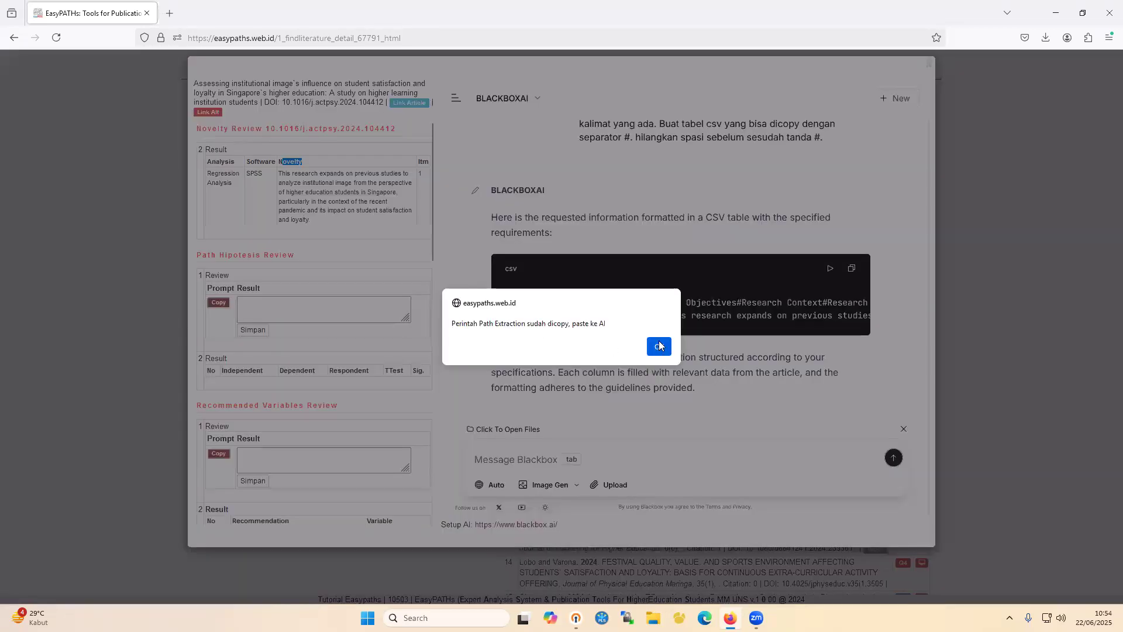
{"action": "left_click", "coordinate": [658, 346]}
{"action": "left_click", "coordinate": [603, 458]}
{"action": "key", "text": "ctrl+v"}
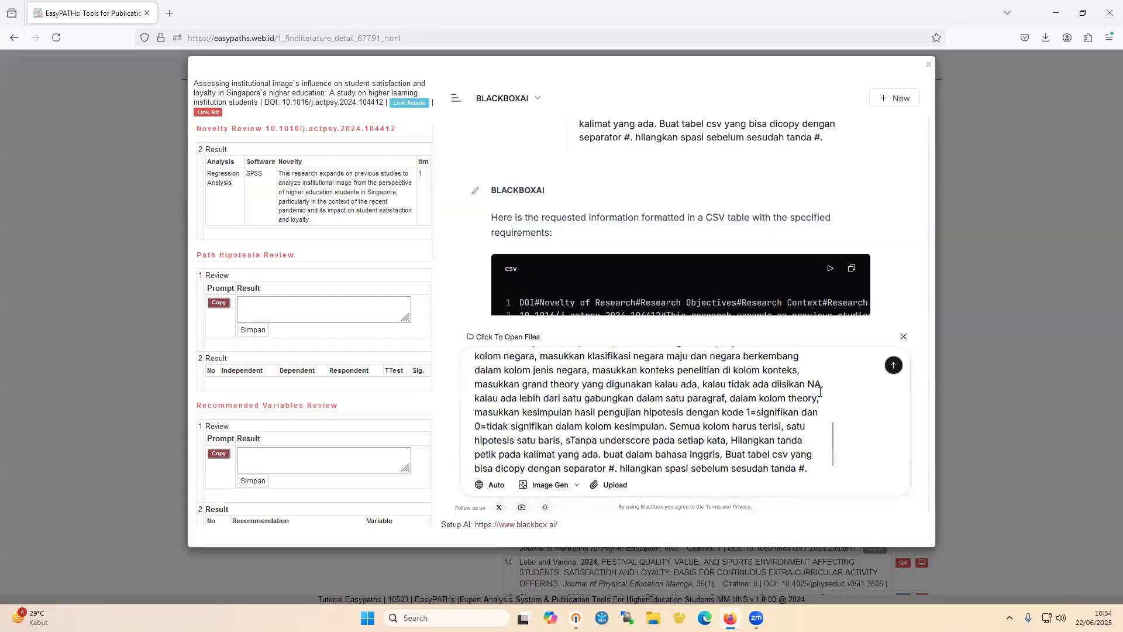
{"action": "left_click", "coordinate": [891, 367]}
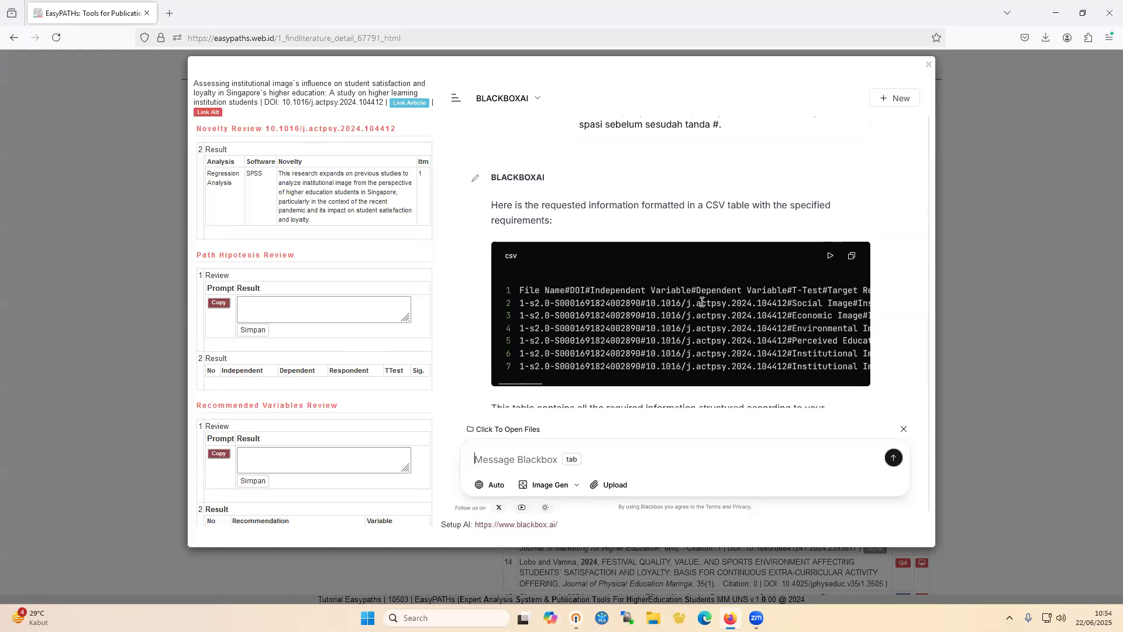
Copy the hypothesis CSV from Blackbox's answer into the Path Hipotesis Review result and save it
{"action": "scroll", "coordinate": [702, 302], "scroll_direction": "down", "scroll_amount": 3}
{"action": "scroll", "coordinate": [828, 205], "scroll_direction": "up", "scroll_amount": 2}
{"action": "left_click", "coordinate": [851, 186]}
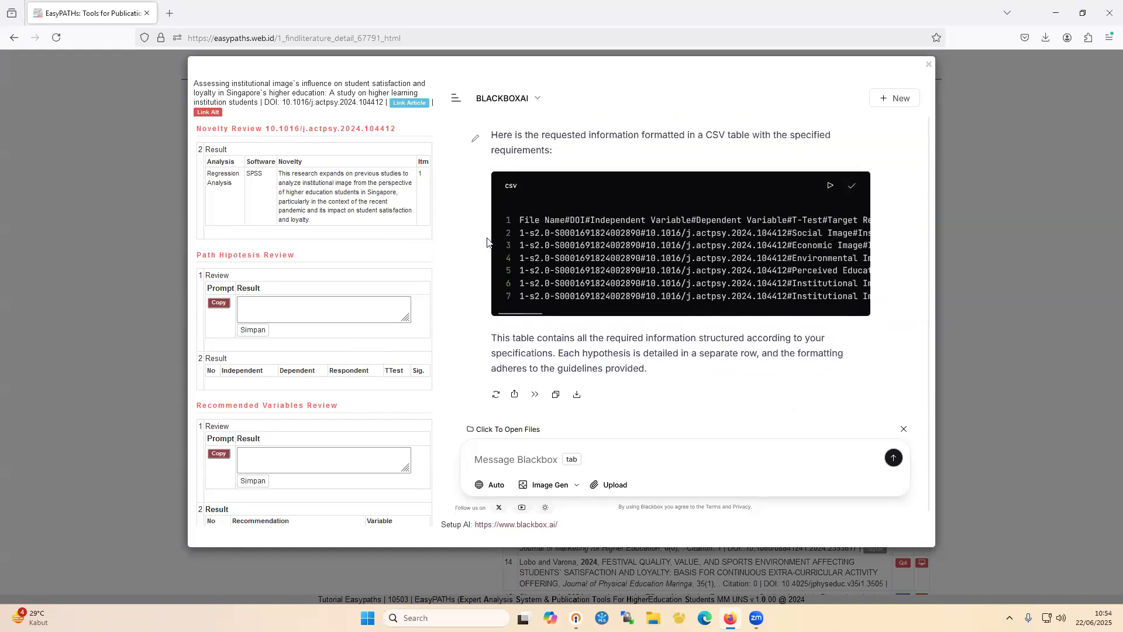
{"action": "left_click", "coordinate": [351, 310]}
{"action": "key", "text": "ctrl+v"}
{"action": "left_click", "coordinate": [253, 329]}
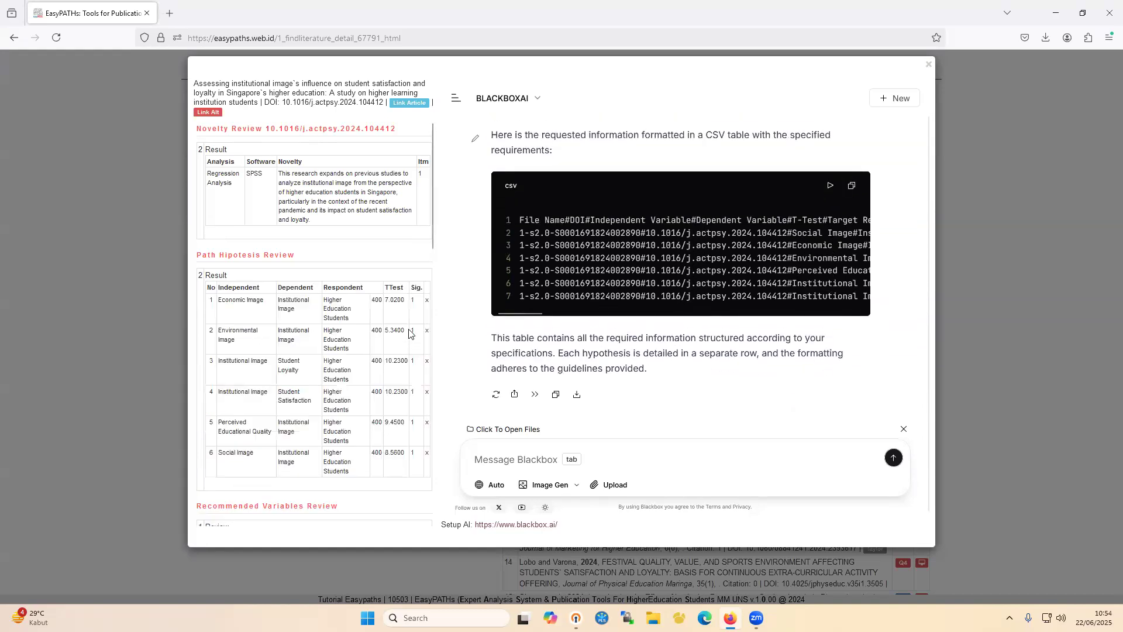
Copy the Recommended Variables Review prompt and submit it in the embedded Blackbox chat
{"action": "scroll", "coordinate": [410, 332], "scroll_direction": "down", "scroll_amount": 3}
{"action": "scroll", "coordinate": [316, 351], "scroll_direction": "up", "scroll_amount": 1}
{"action": "scroll", "coordinate": [210, 370], "scroll_direction": "down", "scroll_amount": 1}
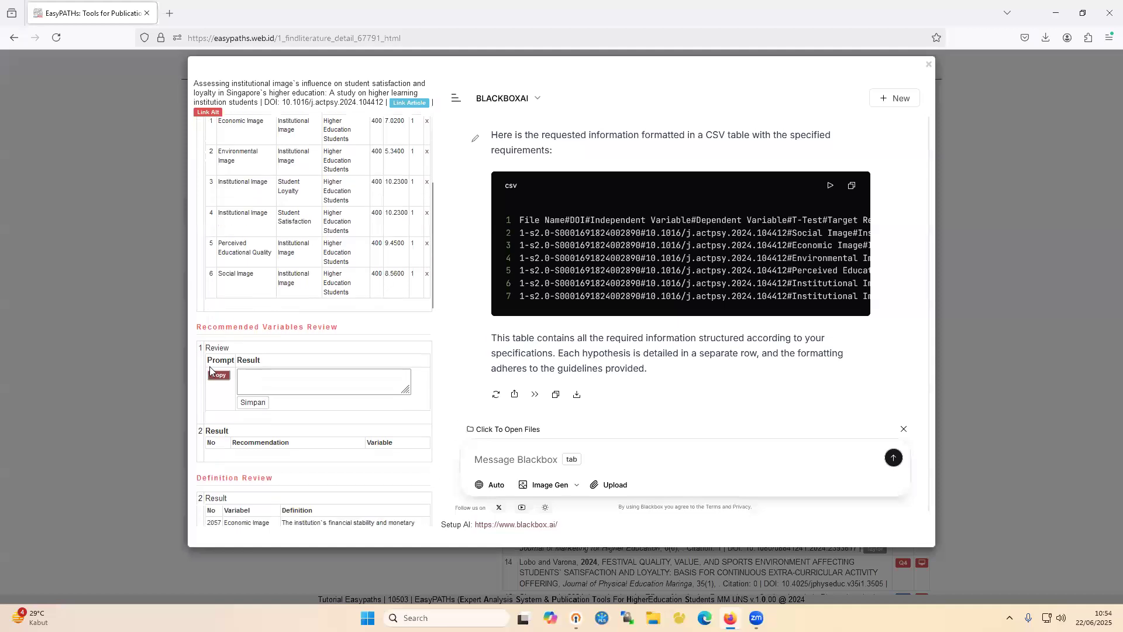
{"action": "left_click", "coordinate": [217, 375]}
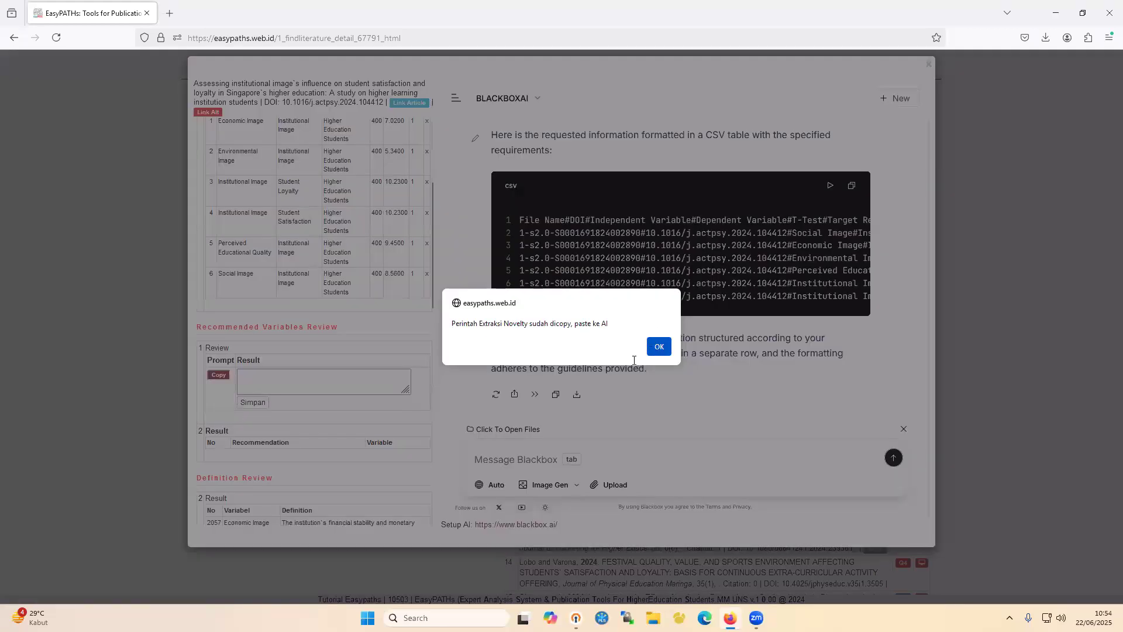
{"action": "left_click", "coordinate": [658, 347]}
{"action": "left_click", "coordinate": [601, 456]}
{"action": "key", "text": "ctrl+v"}
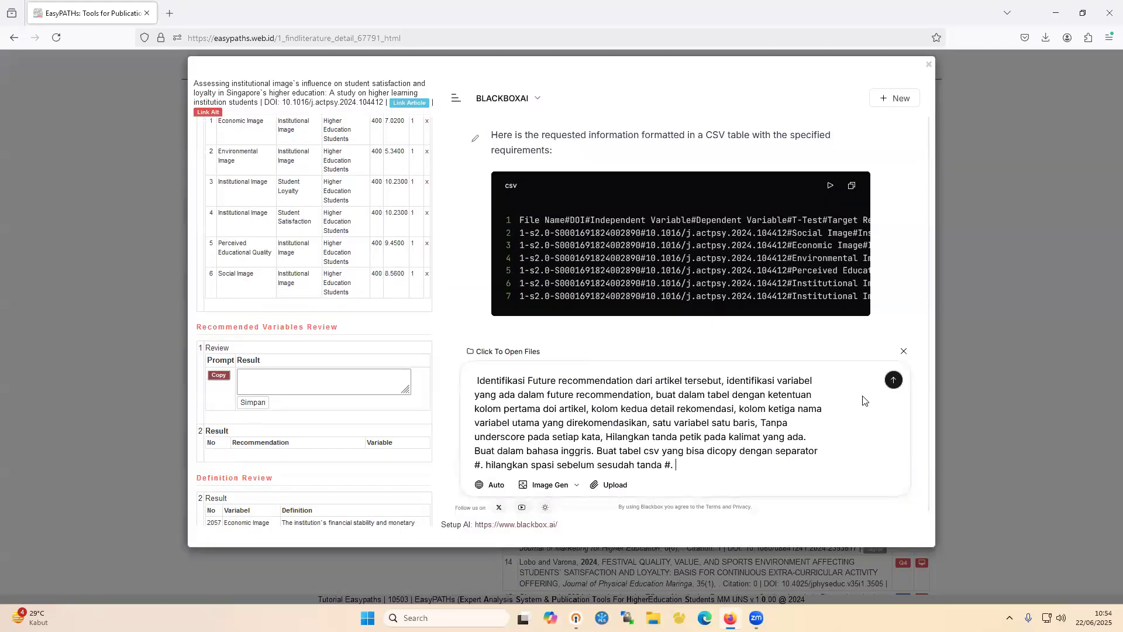
{"action": "left_click", "coordinate": [893, 379]}
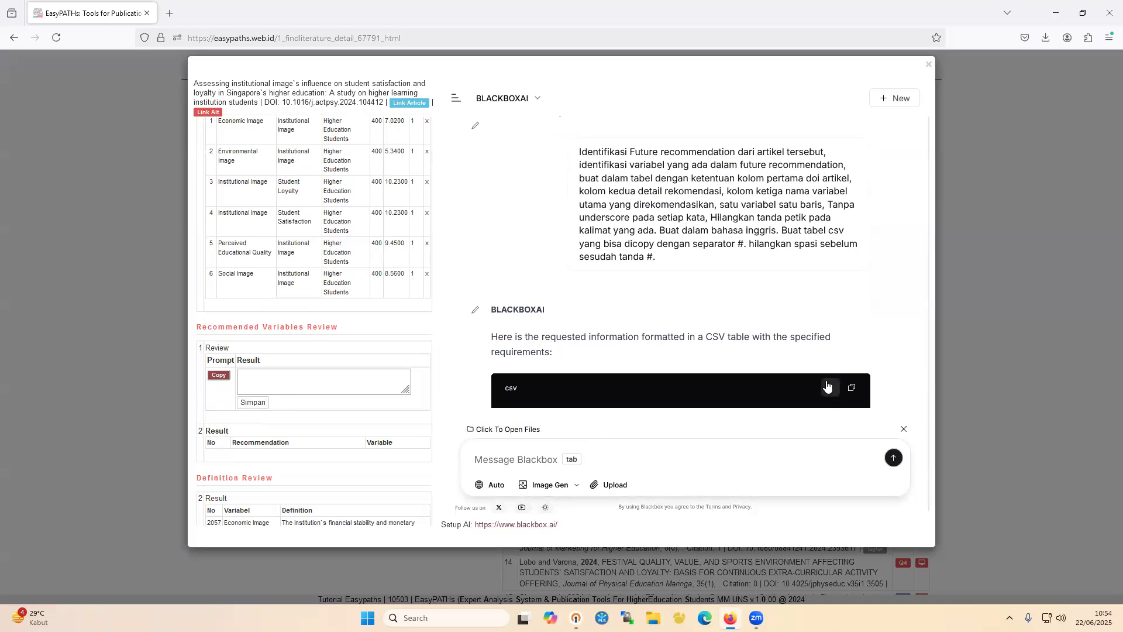
Copy the recommendations CSV from Blackbox's answer into the Recommended Variables Review result and save it
{"action": "scroll", "coordinate": [753, 331], "scroll_direction": "down", "scroll_amount": 4}
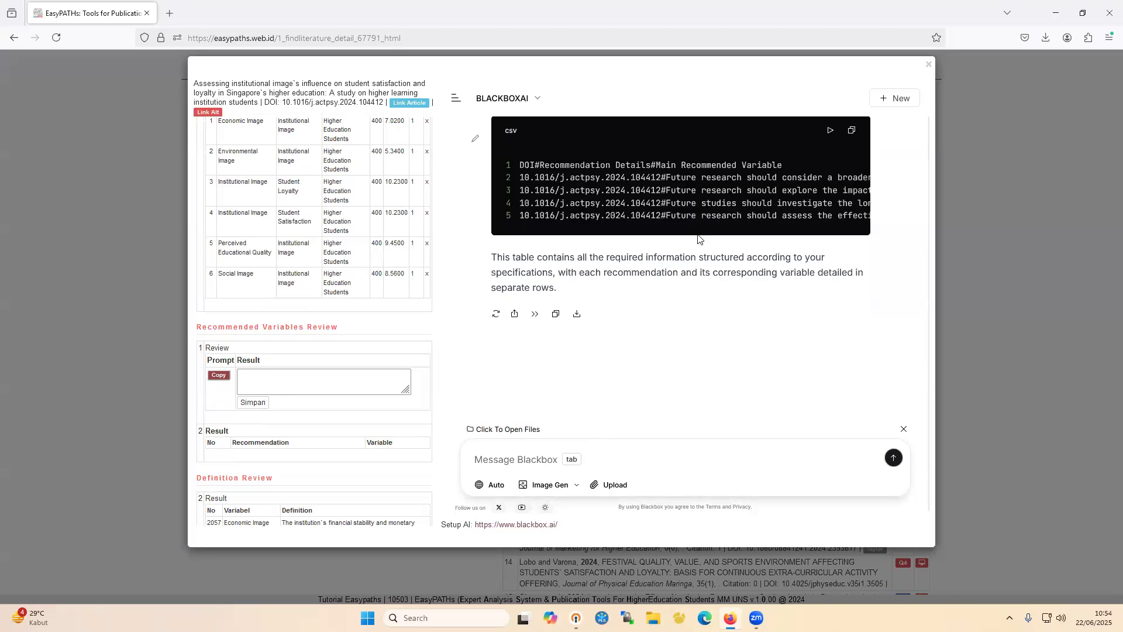
{"action": "left_click", "coordinate": [852, 130]}
{"action": "left_click", "coordinate": [267, 372]}
{"action": "key", "text": "ctrl+v"}
{"action": "left_click", "coordinate": [253, 402]}
Examine the recommended variables, the variable definitions and the questionnaire items in the article's saved review results
{"action": "scroll", "coordinate": [388, 380], "scroll_direction": "down", "scroll_amount": 1}
{"action": "scroll", "coordinate": [388, 381], "scroll_direction": "down", "scroll_amount": 8}
{"action": "left_click_drag", "start_coordinate": [224, 205], "coordinate": [258, 206]}
{"action": "scroll", "coordinate": [388, 249], "scroll_direction": "up", "scroll_amount": 4}
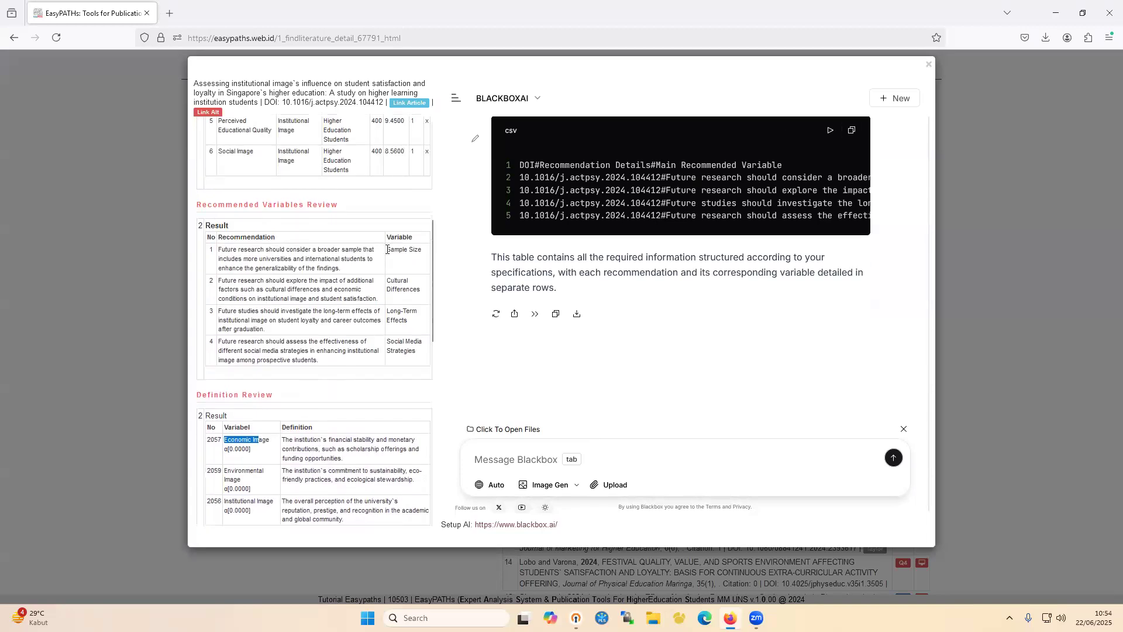
{"action": "left_click_drag", "start_coordinate": [390, 252], "coordinate": [421, 253]}
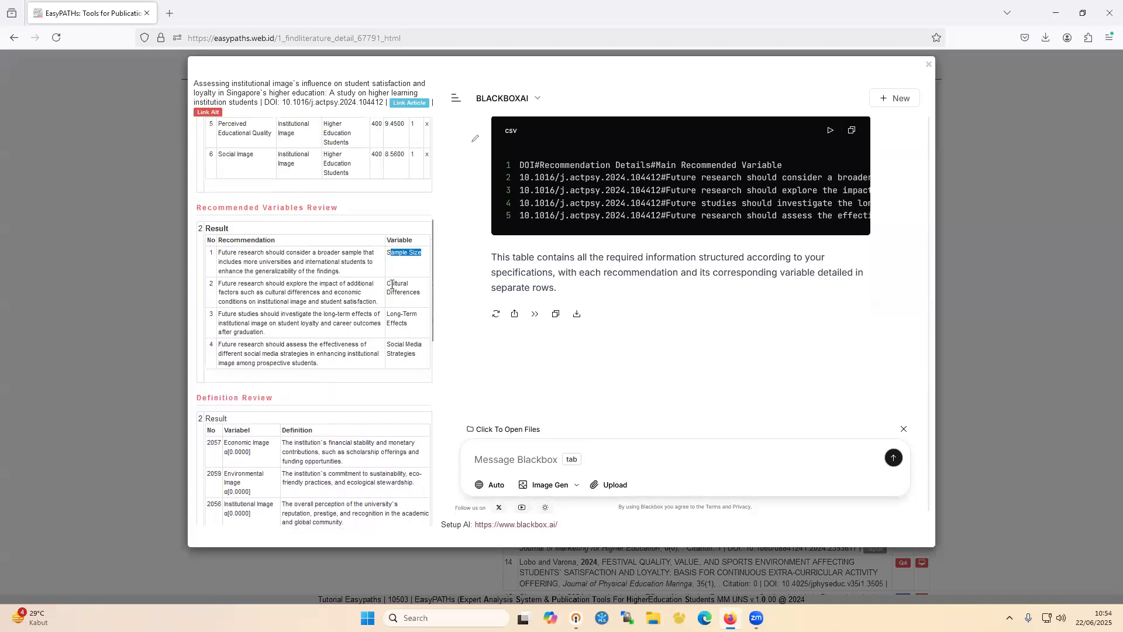
{"action": "left_click_drag", "start_coordinate": [392, 285], "coordinate": [411, 289]}
{"action": "left_click_drag", "start_coordinate": [393, 341], "coordinate": [412, 353]}
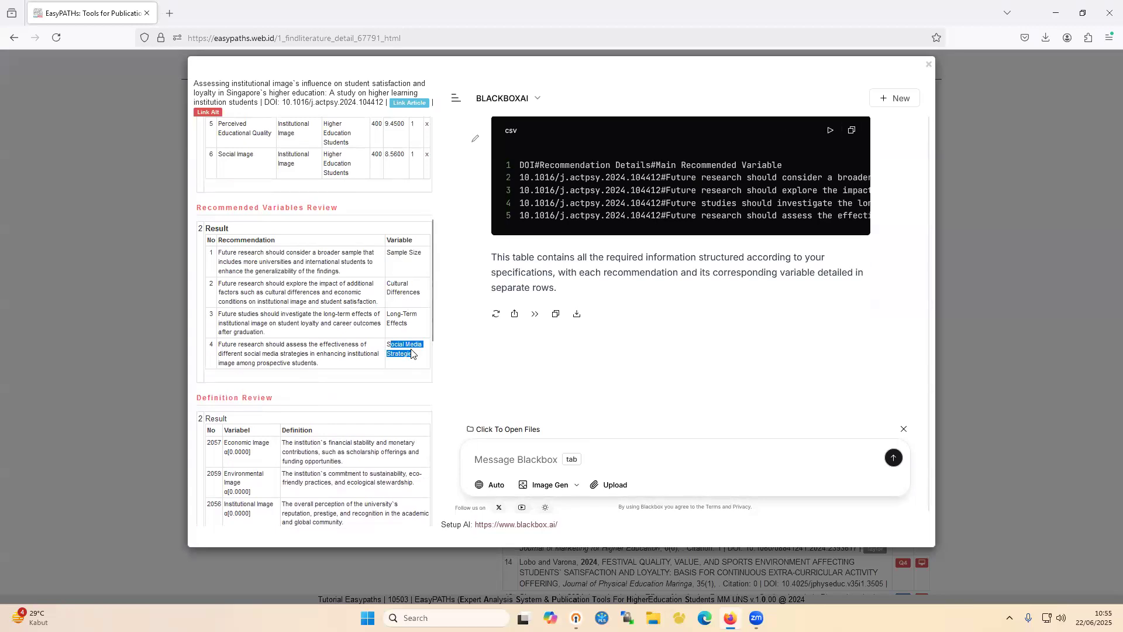
{"action": "scroll", "coordinate": [292, 311], "scroll_direction": "down", "scroll_amount": 2}
{"action": "scroll", "coordinate": [267, 307], "scroll_direction": "down", "scroll_amount": 4}
{"action": "scroll", "coordinate": [296, 421], "scroll_direction": "down", "scroll_amount": 1}
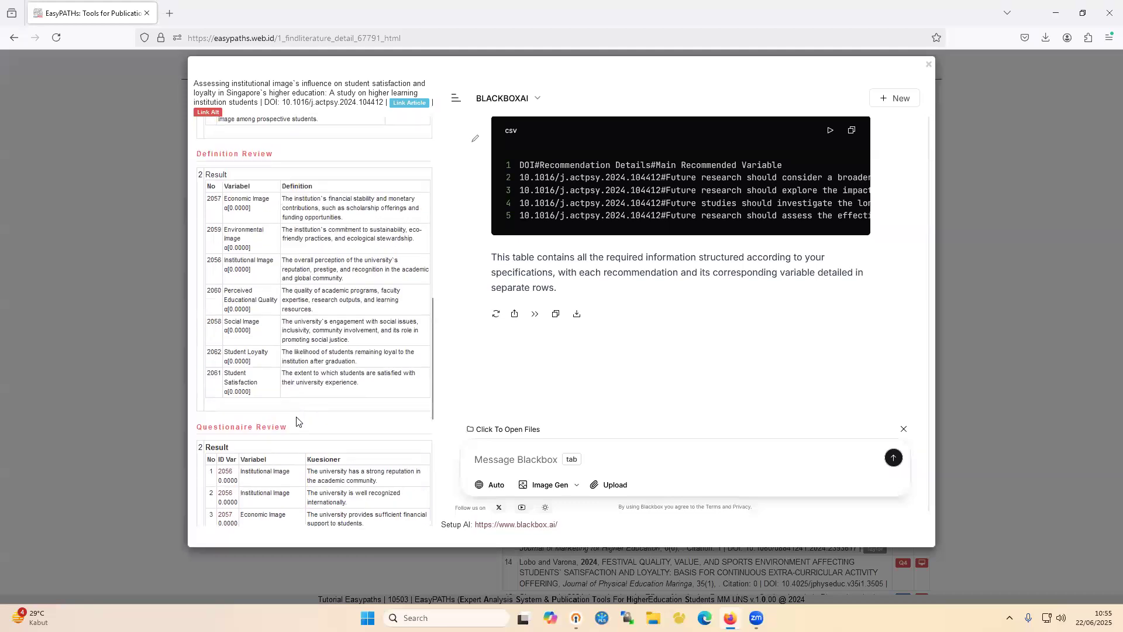
{"action": "scroll", "coordinate": [304, 421], "scroll_direction": "down", "scroll_amount": 1}
{"action": "scroll", "coordinate": [304, 418], "scroll_direction": "up", "scroll_amount": 6}
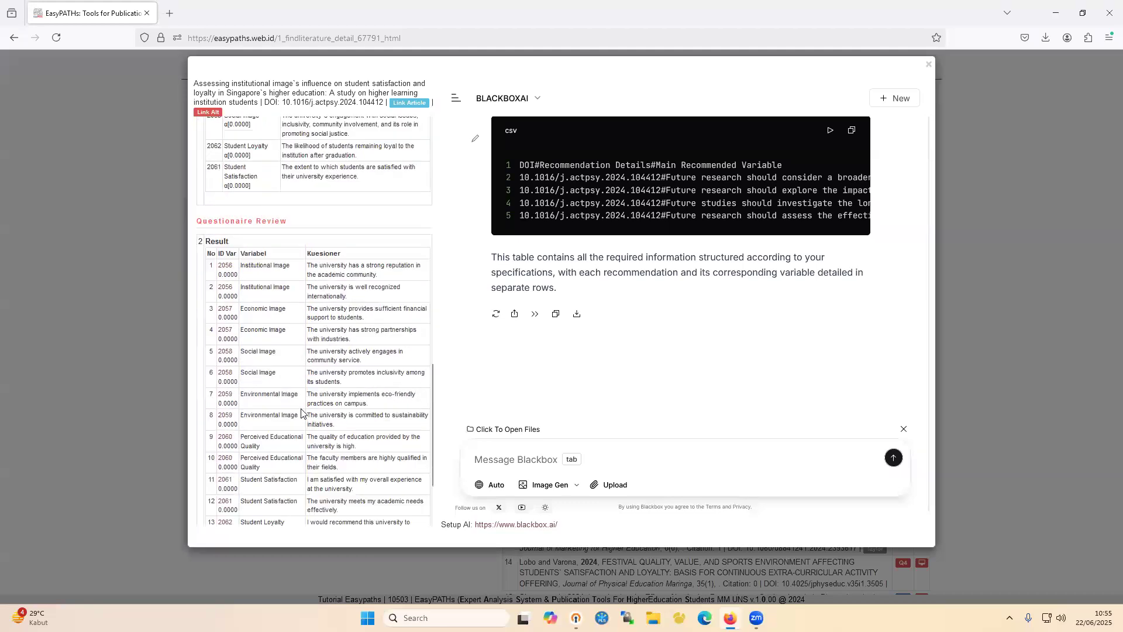
Close the review and view article 8's path diagram with its recommended variables from the Scopus article list
{"action": "left_click", "coordinate": [155, 203]}
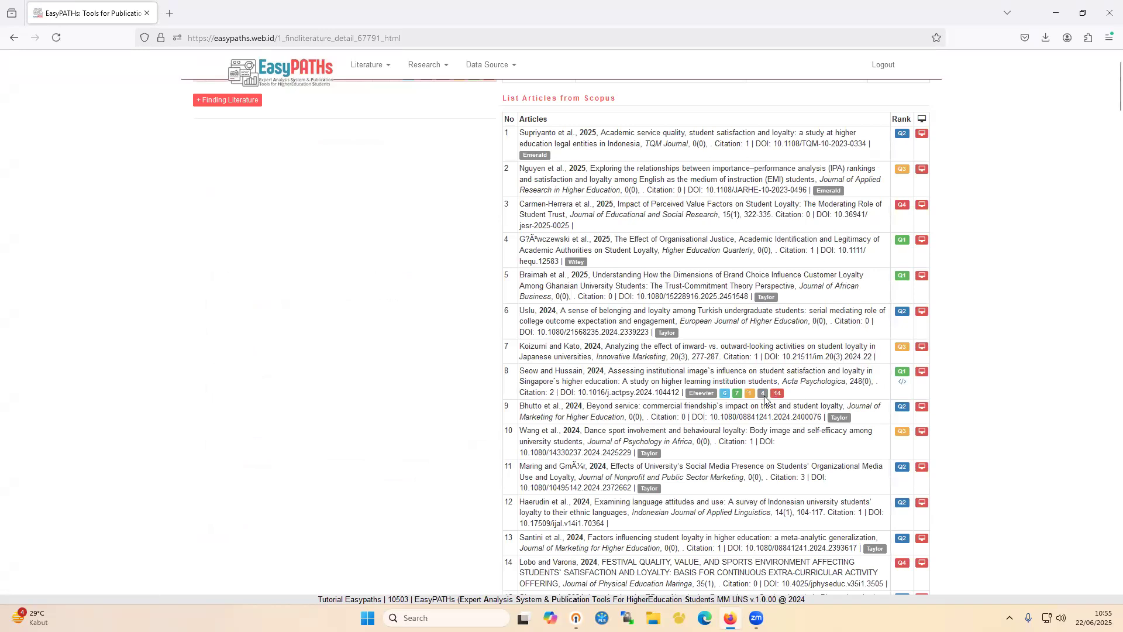
{"action": "left_click", "coordinate": [900, 382]}
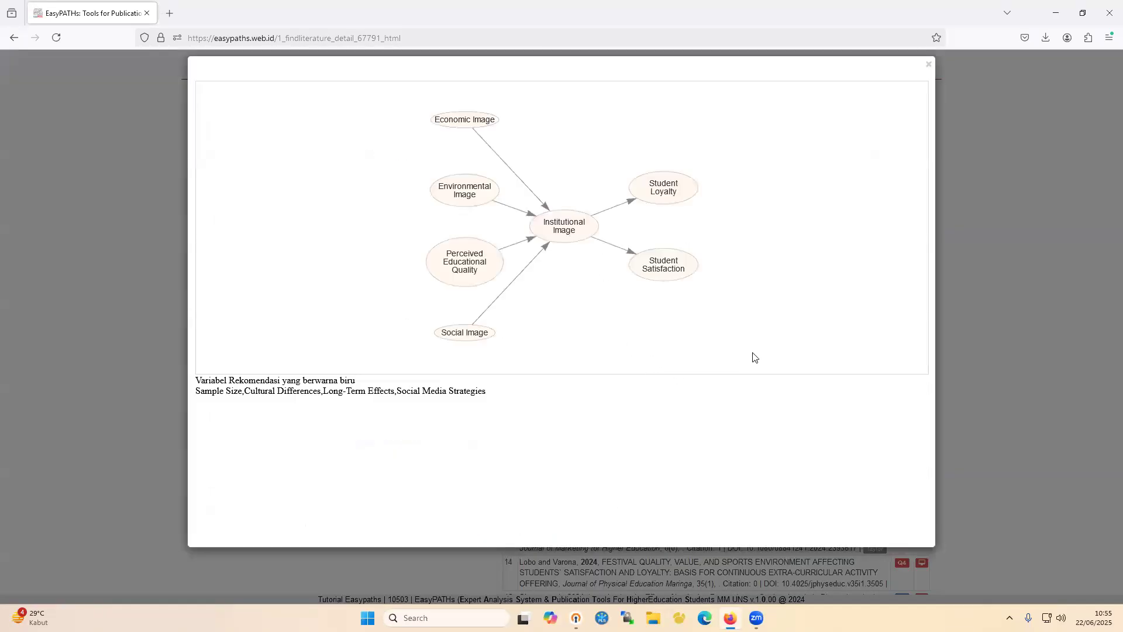
{"action": "left_click", "coordinate": [980, 374]}
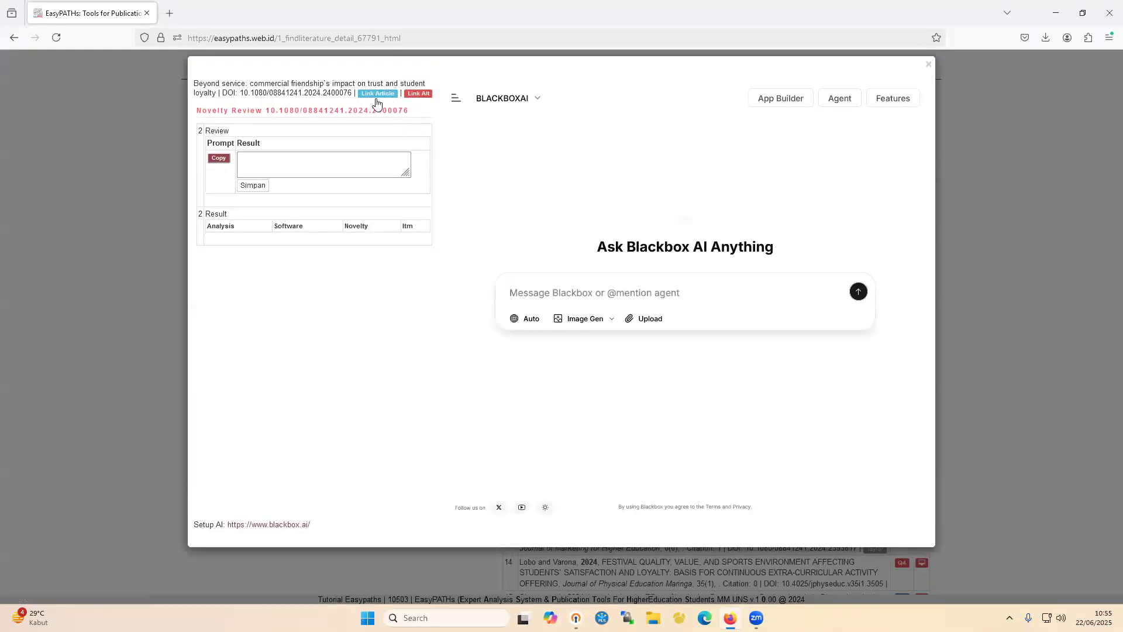
Open the publisher page of the article on commercial friendship's impact on trust and student loyalty, skim it and close it
{"action": "left_click", "coordinate": [370, 95]}
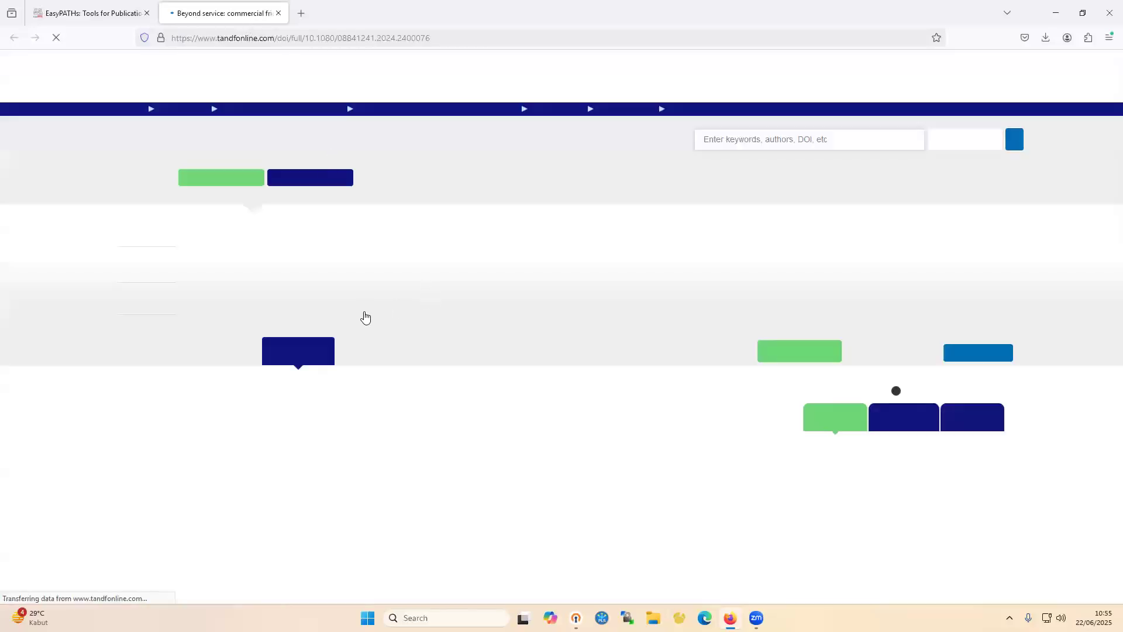
{"action": "scroll", "coordinate": [587, 350], "scroll_direction": "down", "scroll_amount": 3}
{"action": "scroll", "coordinate": [586, 350], "scroll_direction": "down", "scroll_amount": 5}
{"action": "scroll", "coordinate": [474, 119], "scroll_direction": "up", "scroll_amount": 5}
{"action": "scroll", "coordinate": [474, 119], "scroll_direction": "up", "scroll_amount": 4}
{"action": "key", "text": "ctrl+w"}
Try the alternative Sci-Hub links for the commercial friendship article and the article on belonging and loyalty among Turkish undergraduates
{"action": "left_click", "coordinate": [419, 95]}
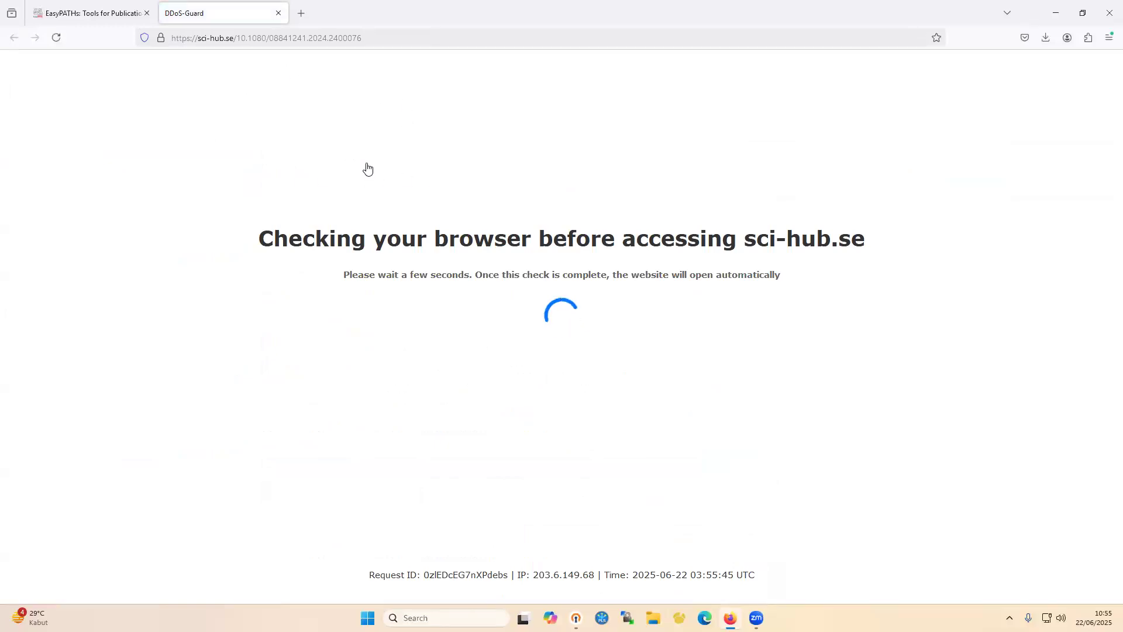
{"action": "left_click", "coordinate": [279, 13]}
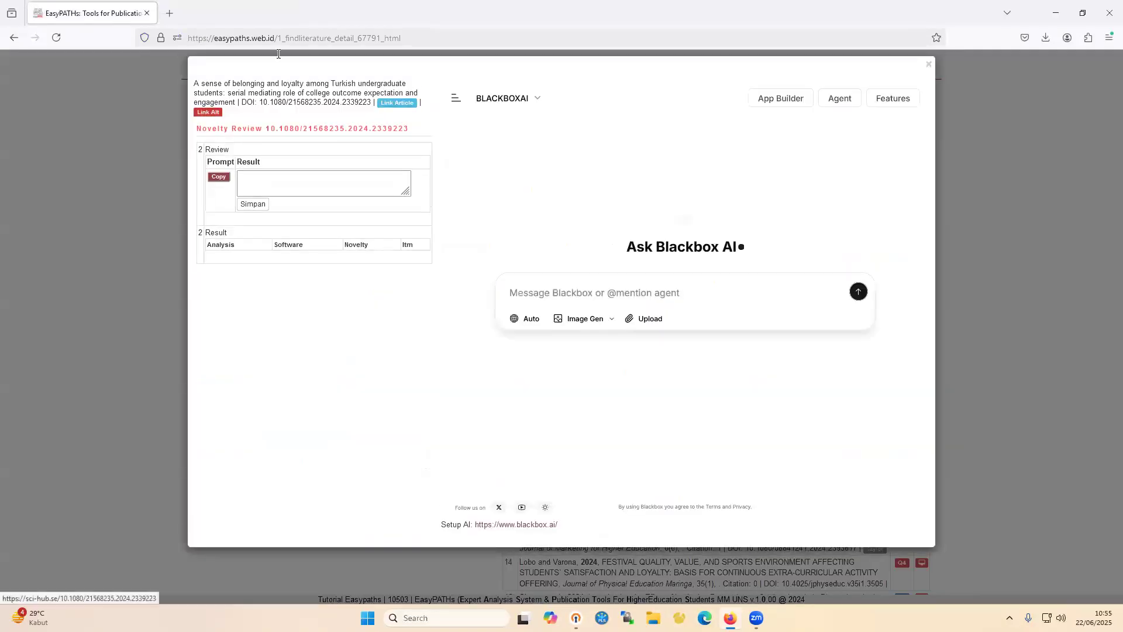
{"action": "left_click", "coordinate": [212, 111]}
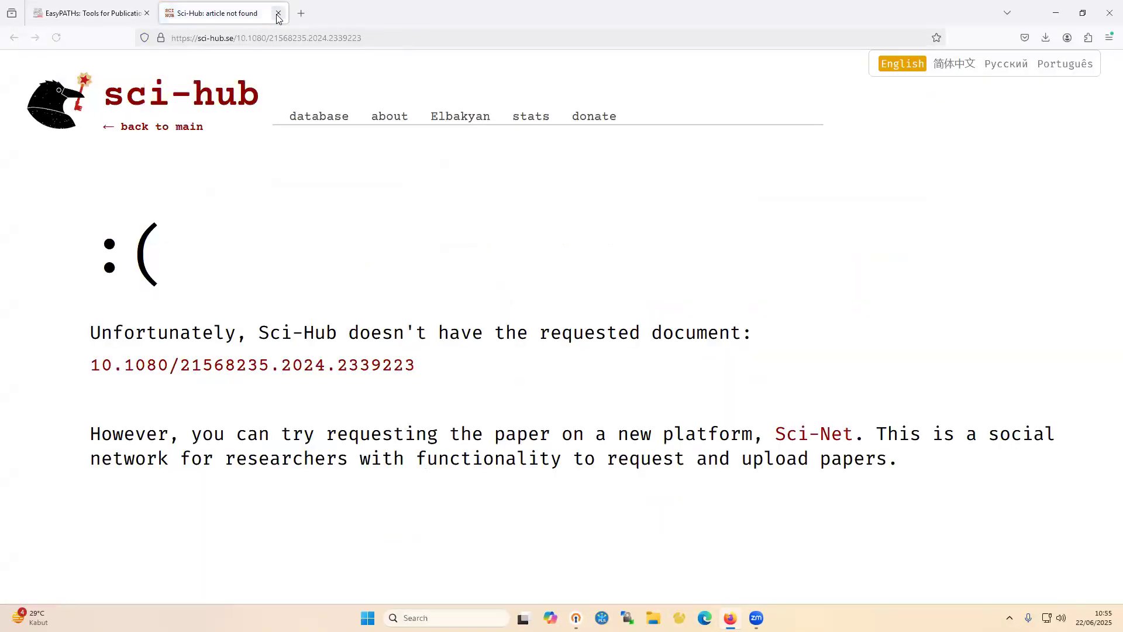
Close the Sci-Hub page and the open review, and check the publisher page of the article on IPA rankings and EMI students
{"action": "left_click", "coordinate": [278, 13]}
{"action": "key", "text": "Escape"}
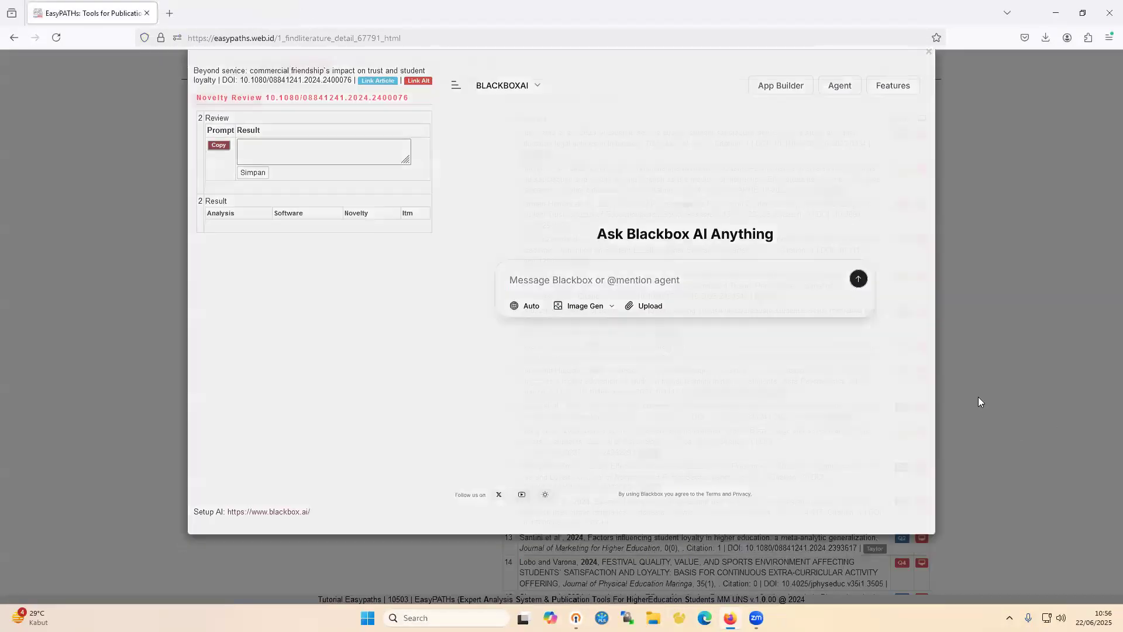
{"action": "left_click", "coordinate": [978, 397]}
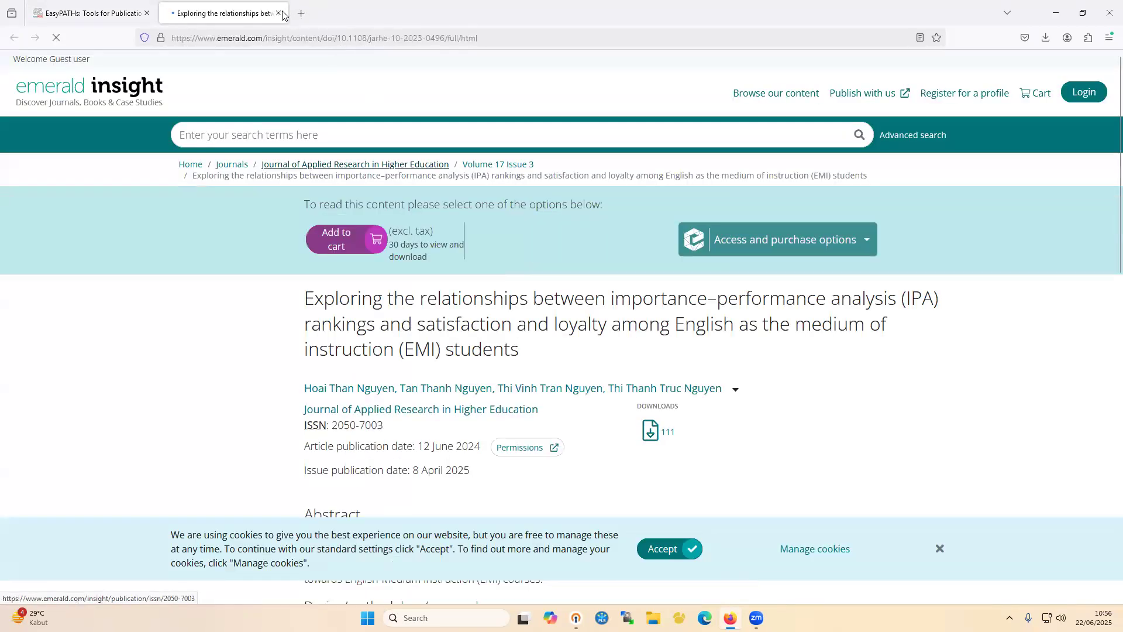
{"action": "key", "text": "ctrl+w"}
{"action": "left_click", "coordinate": [929, 64]}
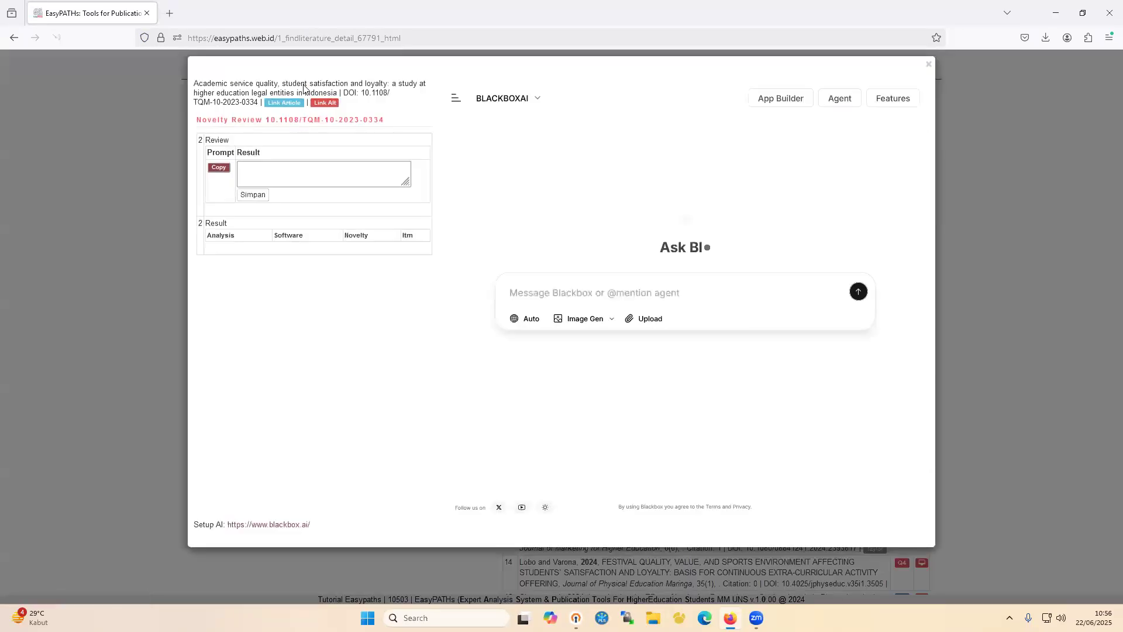
Check the publisher page of the article on academic service quality in Indonesia, then view and close the IPA article's review
{"action": "left_click", "coordinate": [300, 68]}
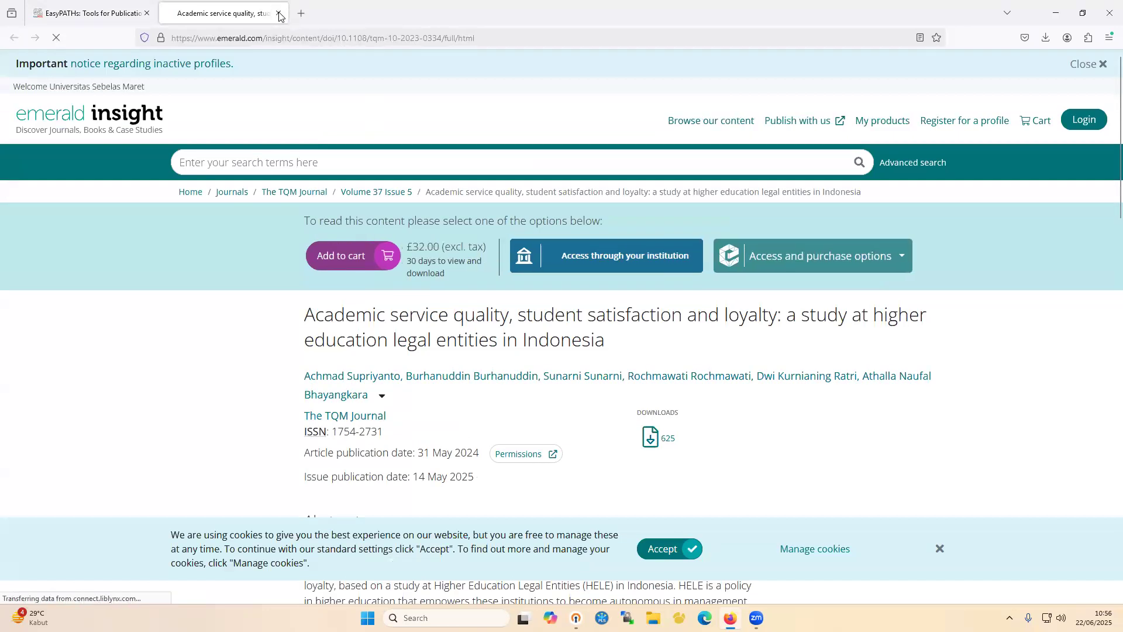
{"action": "left_click", "coordinate": [278, 13]}
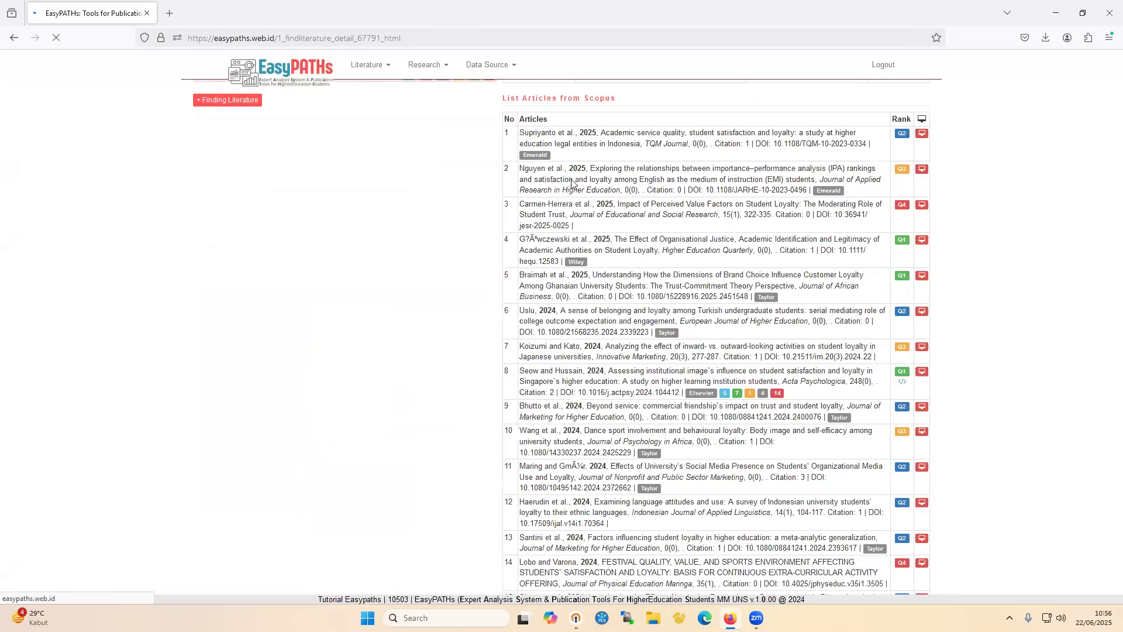
{"action": "left_click", "coordinate": [571, 180]}
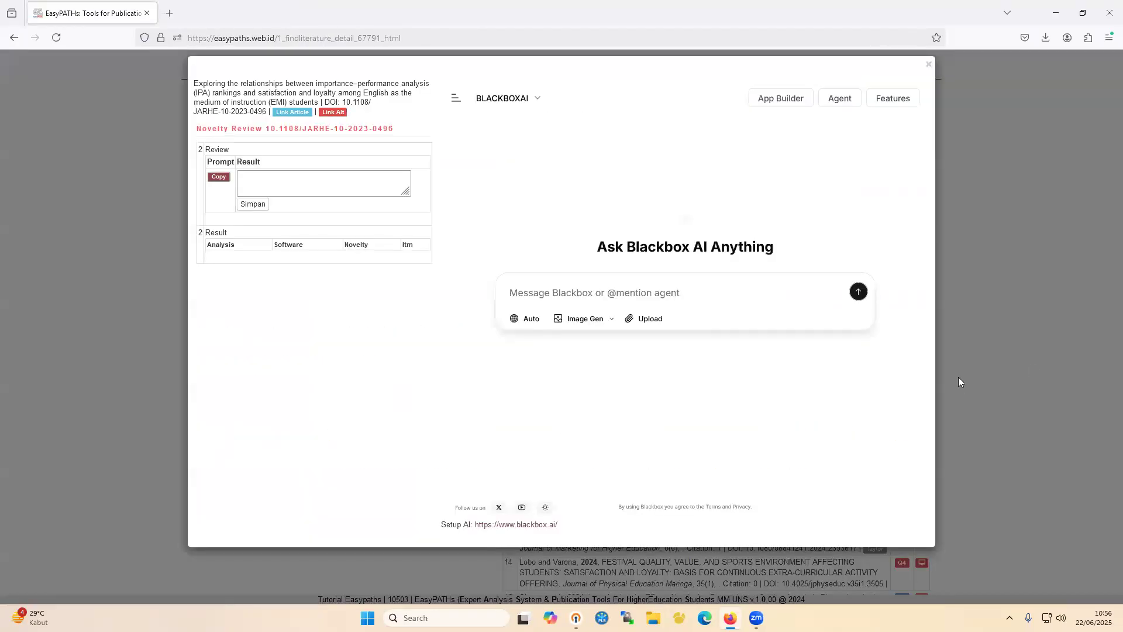
{"action": "left_click", "coordinate": [958, 381]}
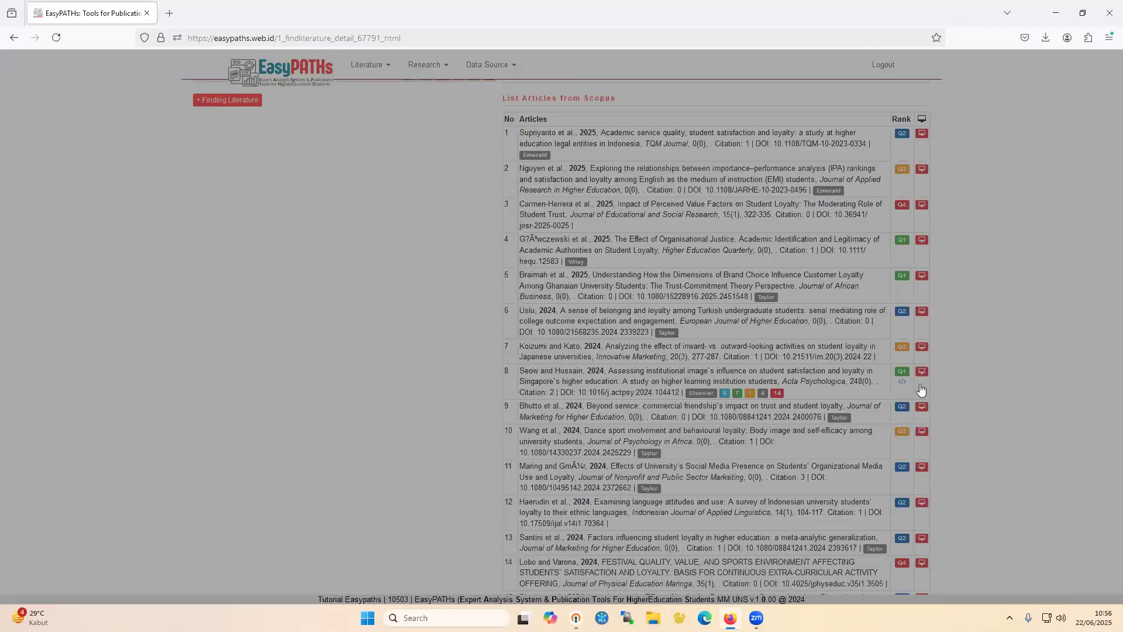
Open the publisher page of article 12 on Indonesian students' loyalty to their ethnic languages and skim its abstract
{"action": "scroll", "coordinate": [348, 119], "scroll_direction": "down", "scroll_amount": 2}
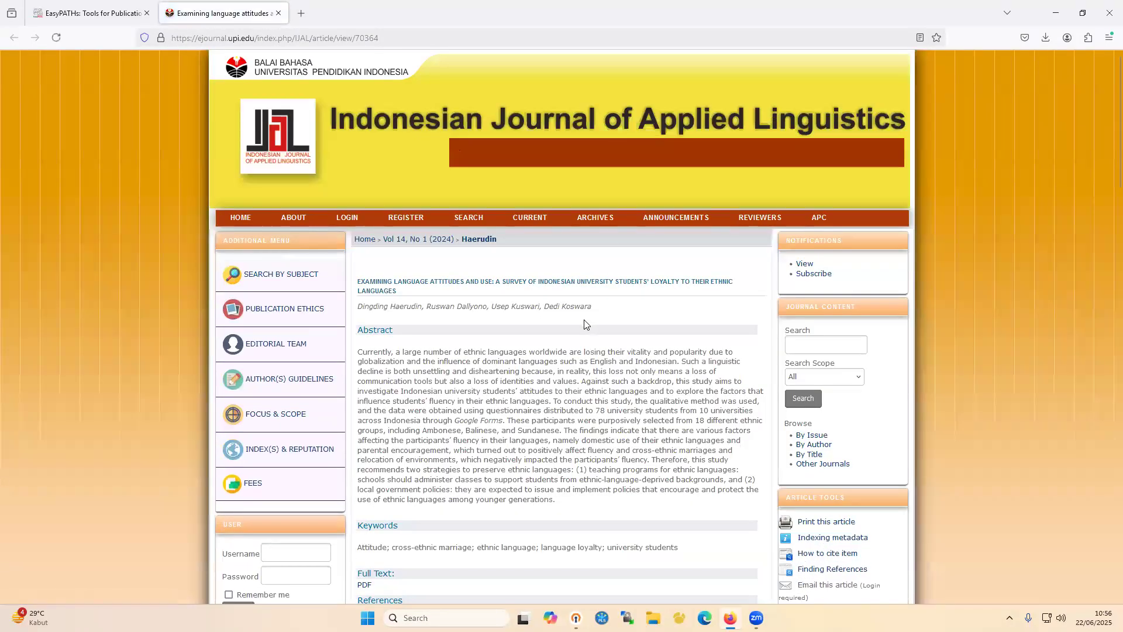
{"action": "scroll", "coordinate": [586, 323], "scroll_direction": "down", "scroll_amount": 2}
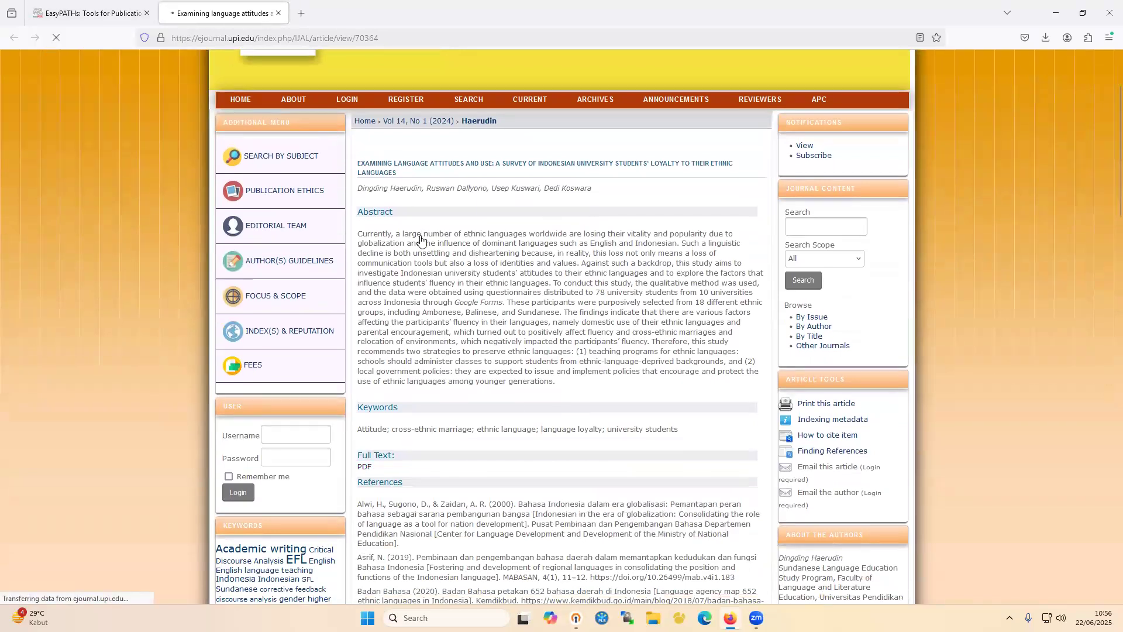
{"action": "scroll", "coordinate": [403, 182], "scroll_direction": "up", "scroll_amount": 2}
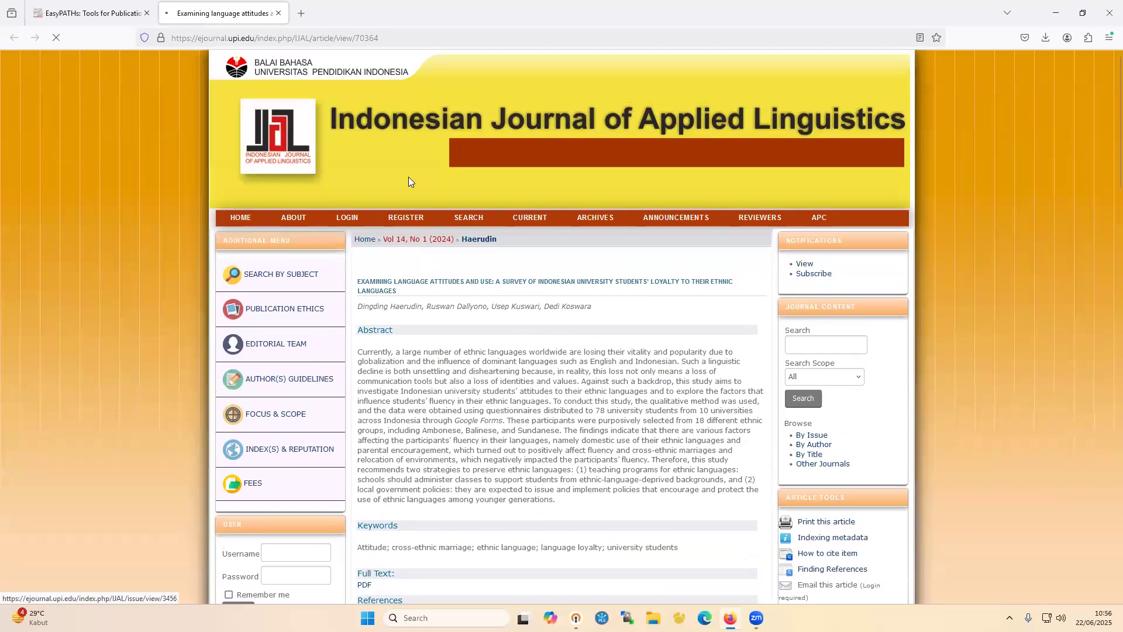
{"action": "left_click", "coordinate": [94, 13]}
{"action": "left_click", "coordinate": [220, 16]}
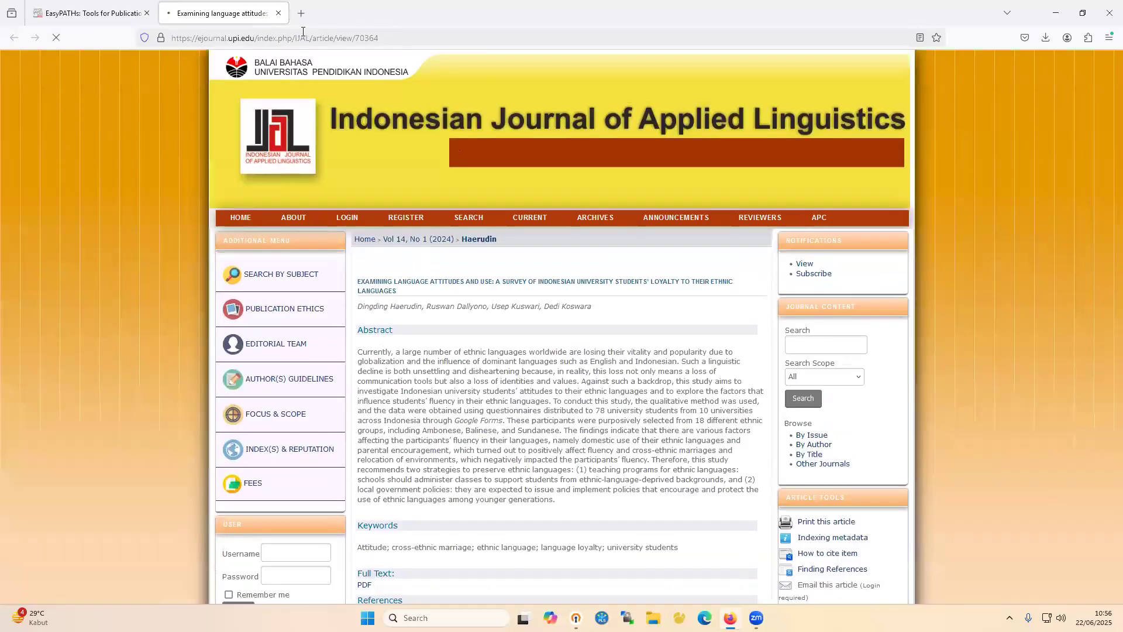
{"action": "scroll", "coordinate": [554, 360], "scroll_direction": "down", "scroll_amount": 4}
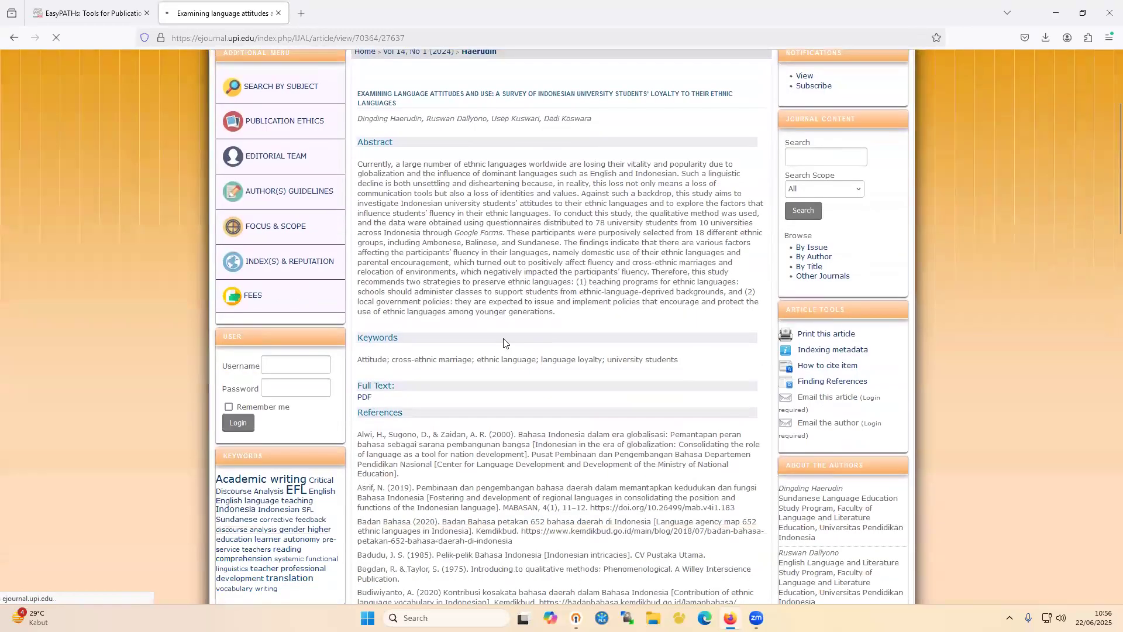
Open the full text of the ethnic languages article, download its PDF and close the PDF view
{"action": "left_click", "coordinate": [364, 347]}
{"action": "scroll", "coordinate": [668, 164], "scroll_direction": "down", "scroll_amount": 2}
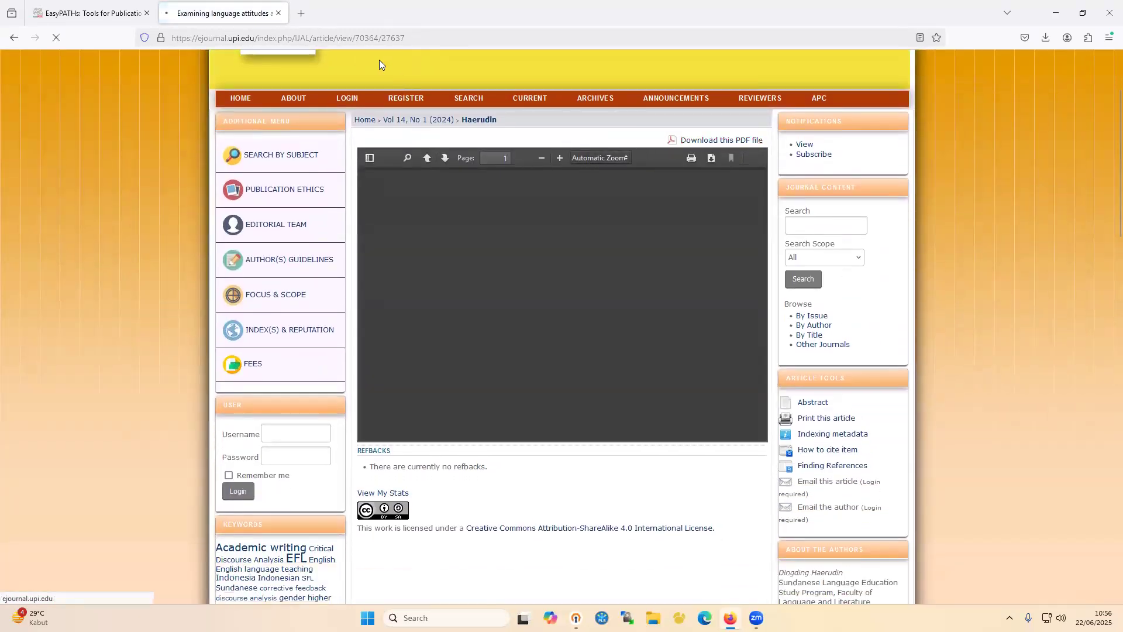
{"action": "scroll", "coordinate": [318, 221], "scroll_direction": "down", "scroll_amount": 5}
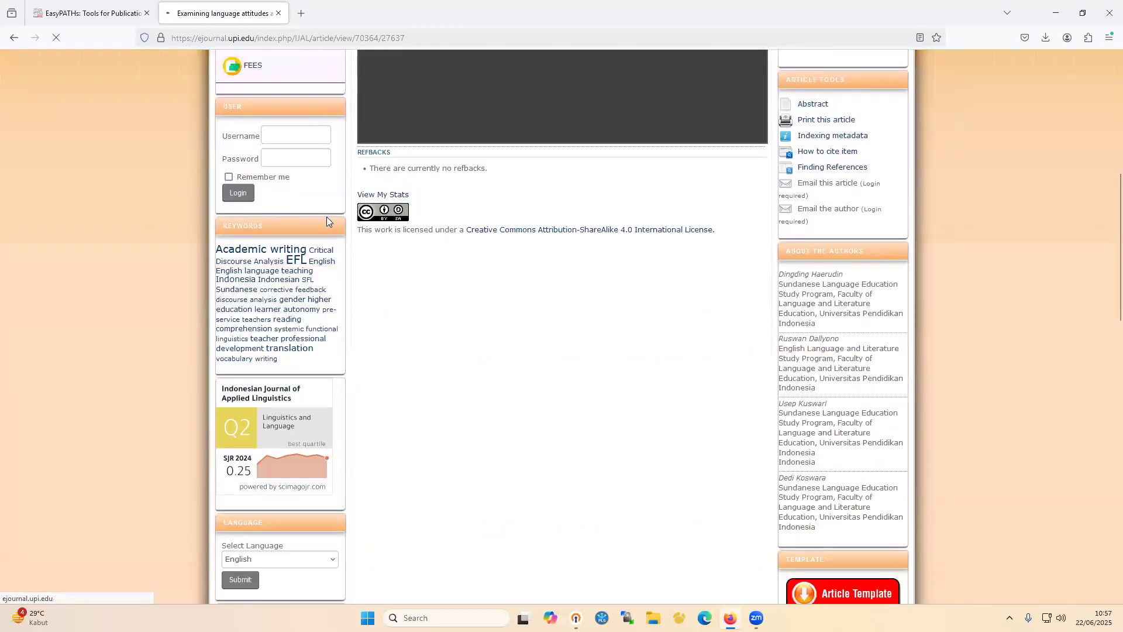
{"action": "scroll", "coordinate": [331, 216], "scroll_direction": "down", "scroll_amount": 5}
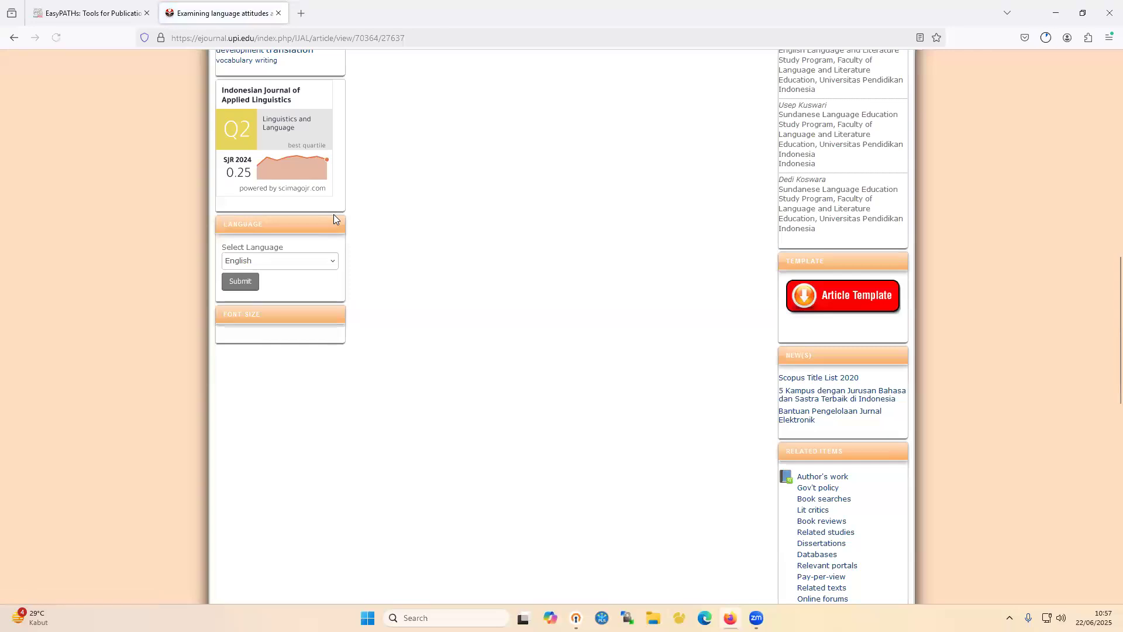
{"action": "scroll", "coordinate": [335, 217], "scroll_direction": "up", "scroll_amount": 4}
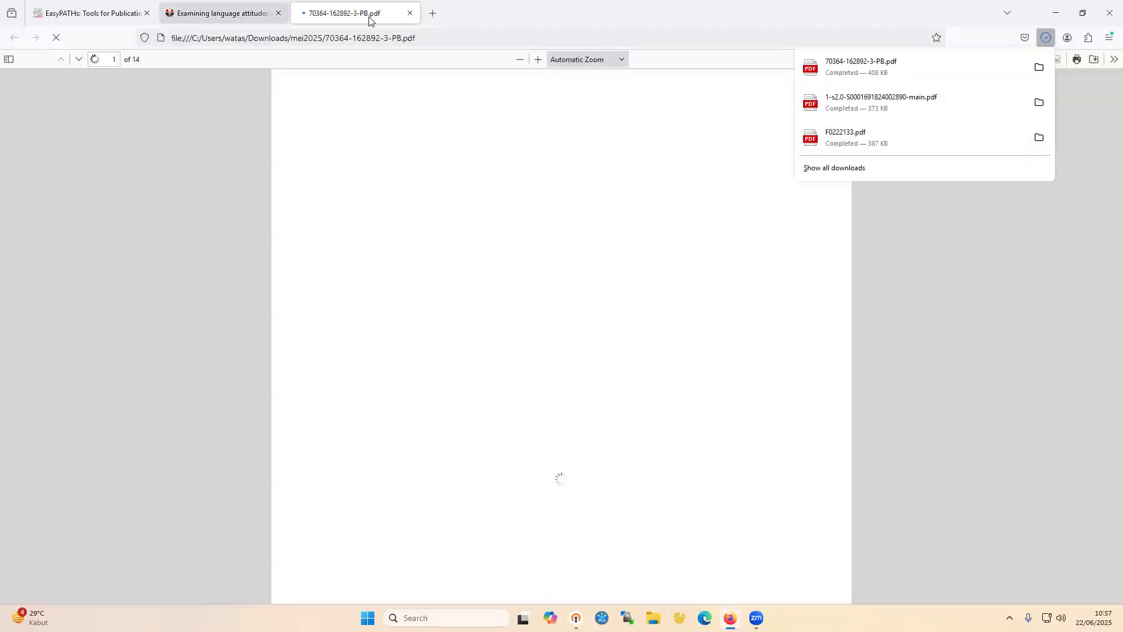
{"action": "left_click", "coordinate": [410, 13]}
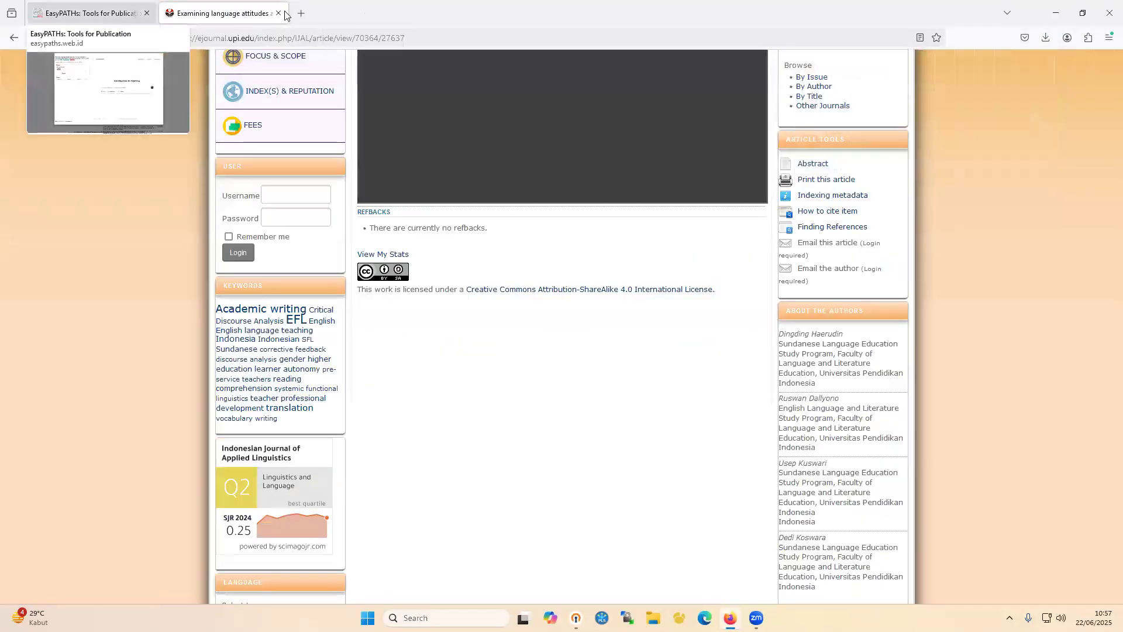
{"action": "left_click", "coordinate": [92, 14]}
{"action": "left_click", "coordinate": [1046, 38]}
{"action": "left_click_drag", "start_coordinate": [910, 59], "coordinate": [614, 193]}
{"action": "left_click", "coordinate": [219, 168]}
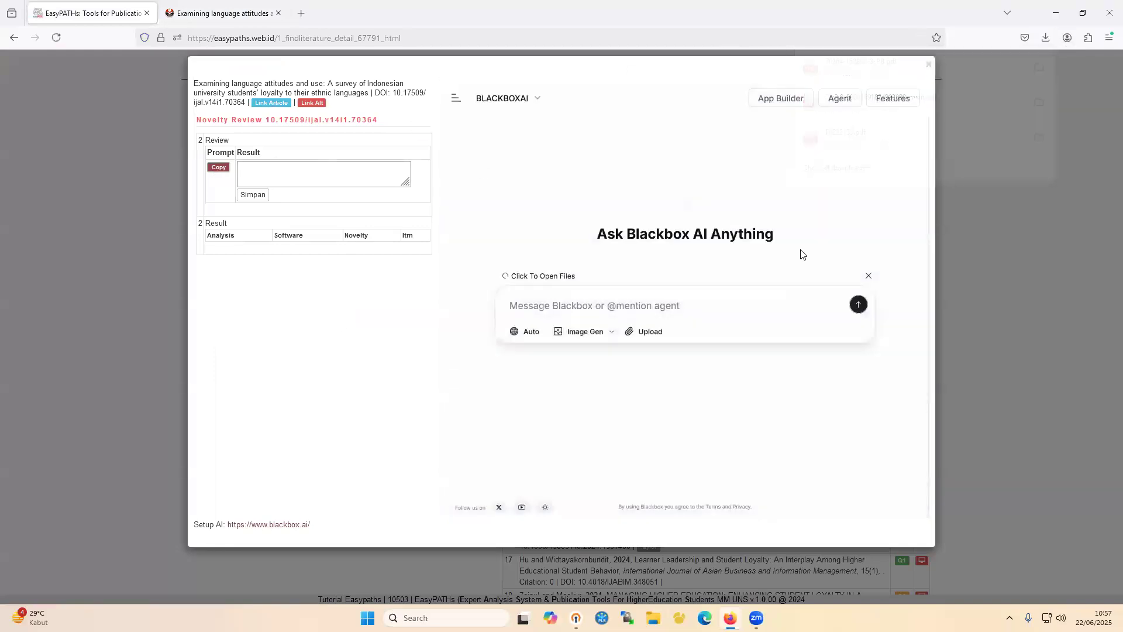
{"action": "left_click", "coordinate": [660, 347]}
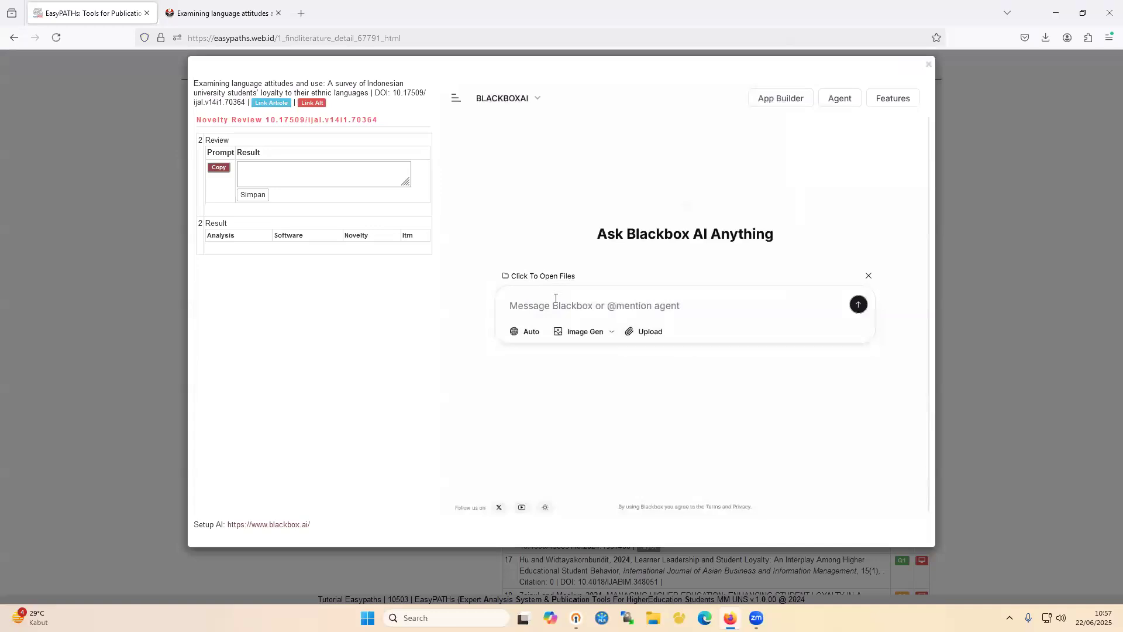
{"action": "key", "text": "ctrl+v"}
{"action": "key", "text": "Return"}
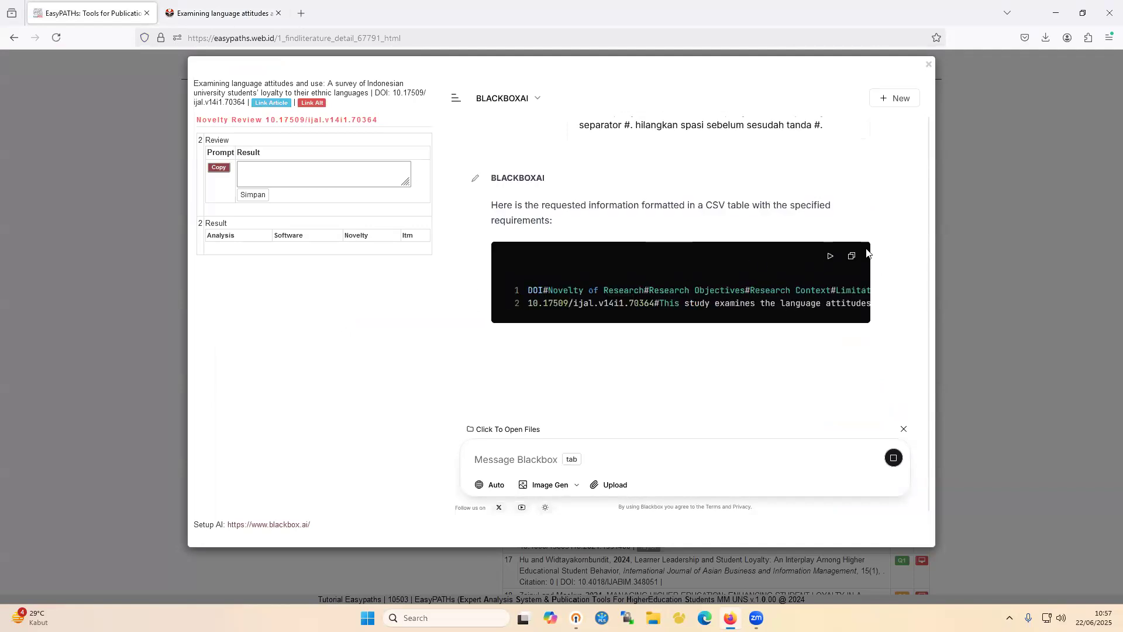
Save Blackbox AI's CSV table as the ethnic languages article's novelty review result, check the saved result and close the review
{"action": "left_click", "coordinate": [851, 186]}
{"action": "left_click", "coordinate": [258, 183]}
{"action": "key", "text": "ctrl+v"}
{"action": "left_click", "coordinate": [253, 195]}
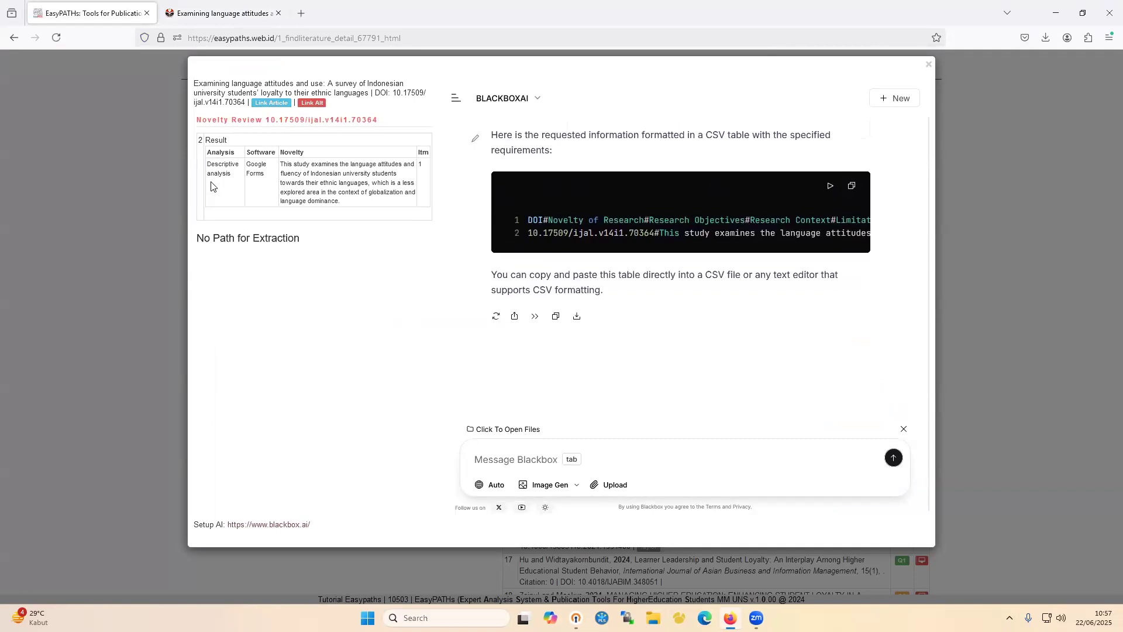
{"action": "left_click_drag", "start_coordinate": [209, 165], "coordinate": [299, 238]}
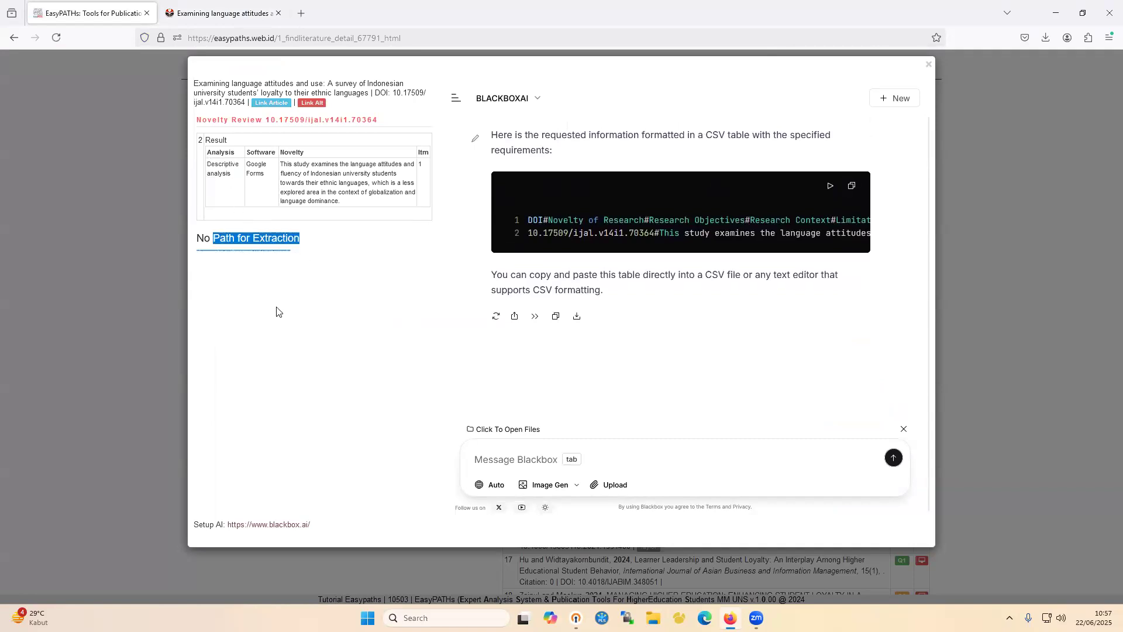
{"action": "left_click", "coordinate": [280, 231]}
{"action": "left_click", "coordinate": [927, 64]}
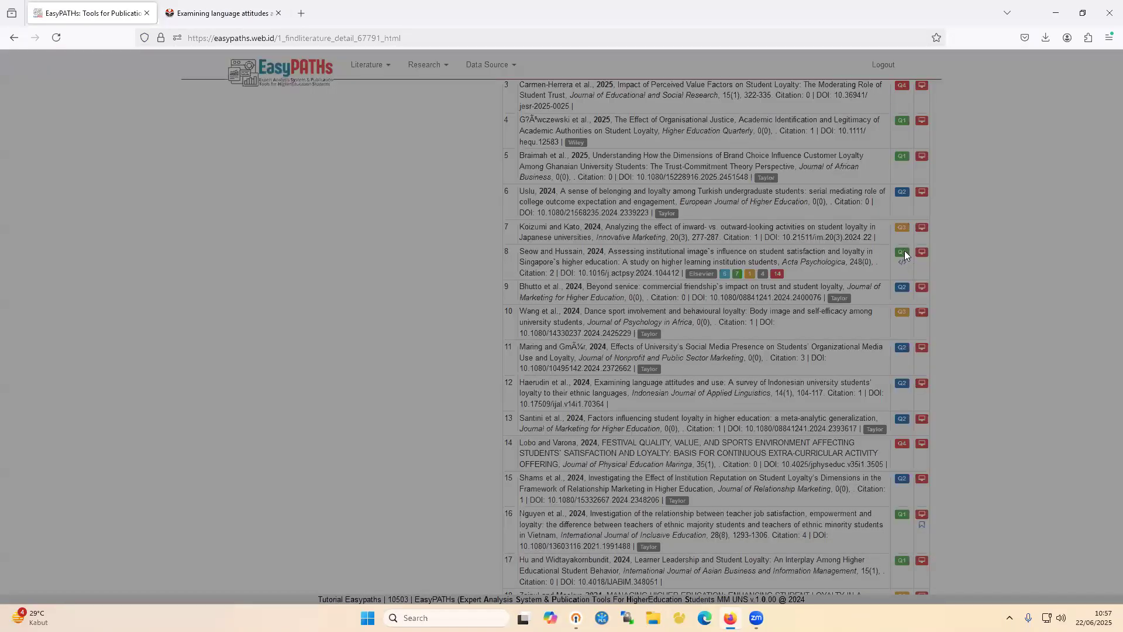
Find article 22 on the impact of universities' e-marketing on students' loyalty and open its publisher page from its review
{"action": "scroll", "coordinate": [835, 328], "scroll_direction": "down", "scroll_amount": 3}
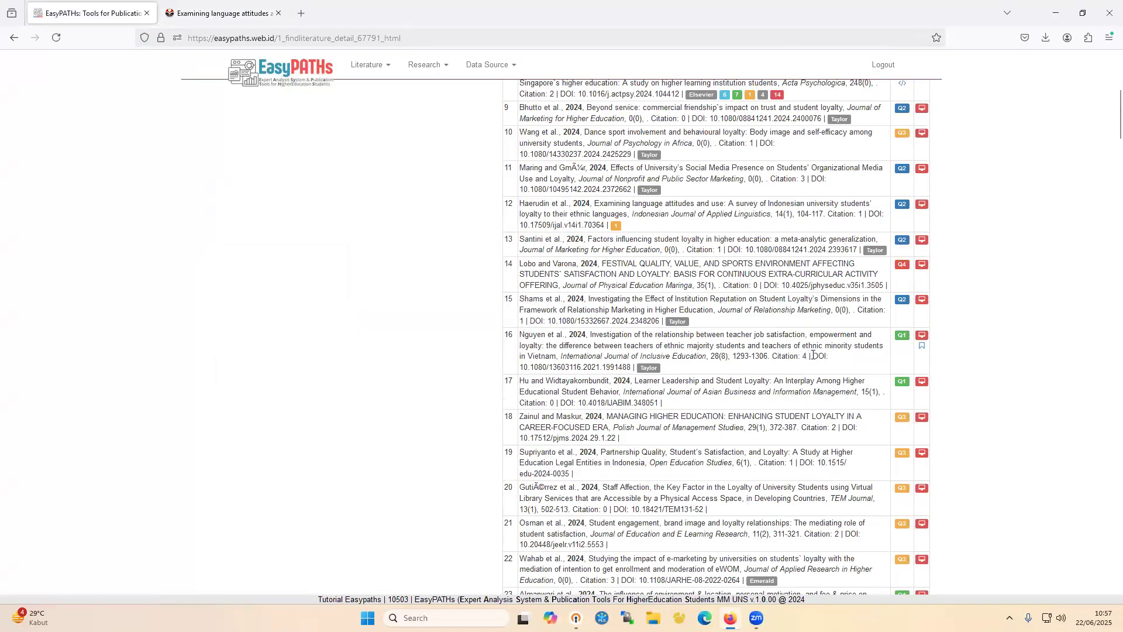
{"action": "scroll", "coordinate": [843, 377], "scroll_direction": "down", "scroll_amount": 3}
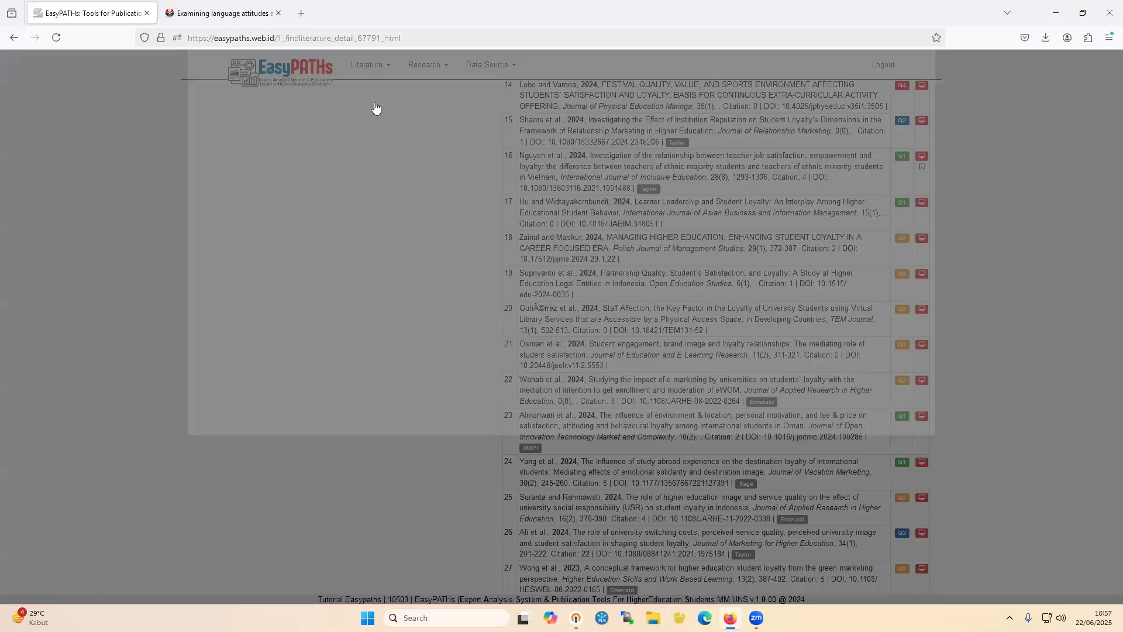
{"action": "left_click", "coordinate": [375, 106]}
{"action": "left_click", "coordinate": [407, 14]}
{"action": "mouse_move", "coordinate": [87, 14]}
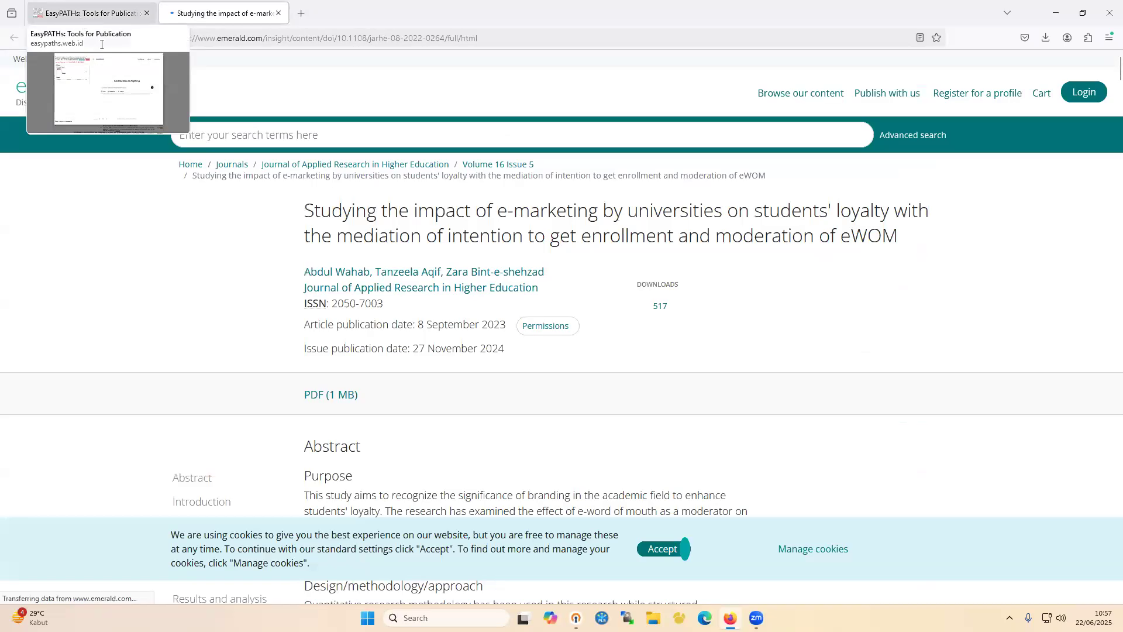
Download the e-marketing article's PDF from Emerald and close the publisher page
{"action": "left_click", "coordinate": [331, 426]}
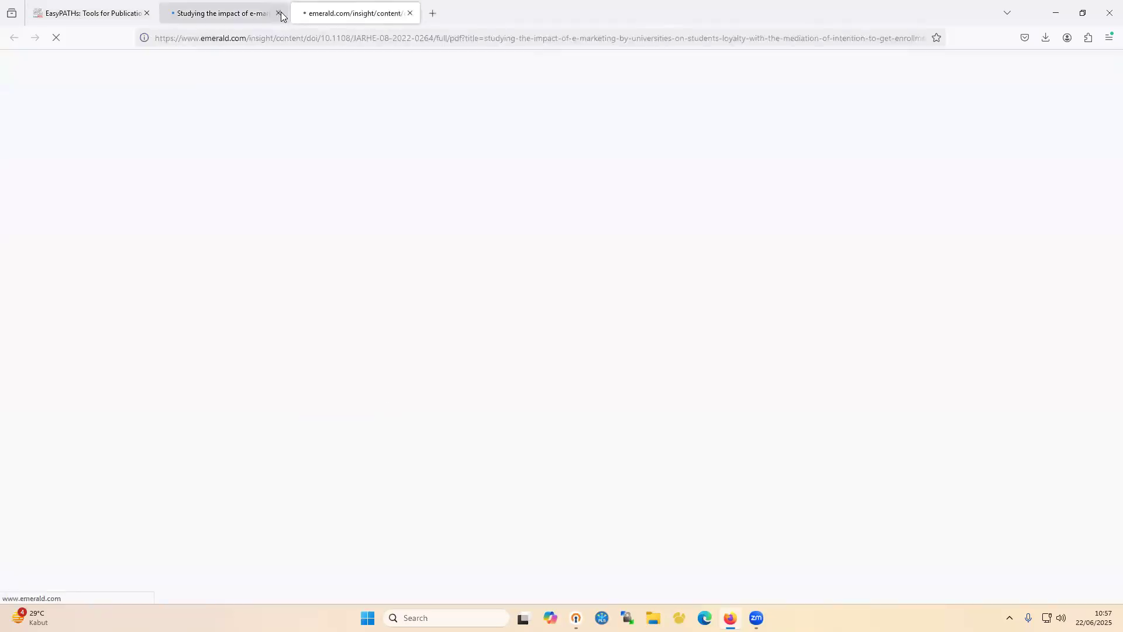
{"action": "mouse_move", "coordinate": [281, 16]}
{"action": "left_click", "coordinate": [1094, 59]}
{"action": "key", "text": "Return"}
{"action": "left_click", "coordinate": [280, 13]}
Attach 10-1108_jarhe-08-2022-0264.pdf to Blackbox AI in the e-marketing article's review and send the novelty extraction prompt
{"action": "left_click", "coordinate": [1046, 38]}
{"action": "left_click_drag", "start_coordinate": [877, 69], "coordinate": [590, 232]}
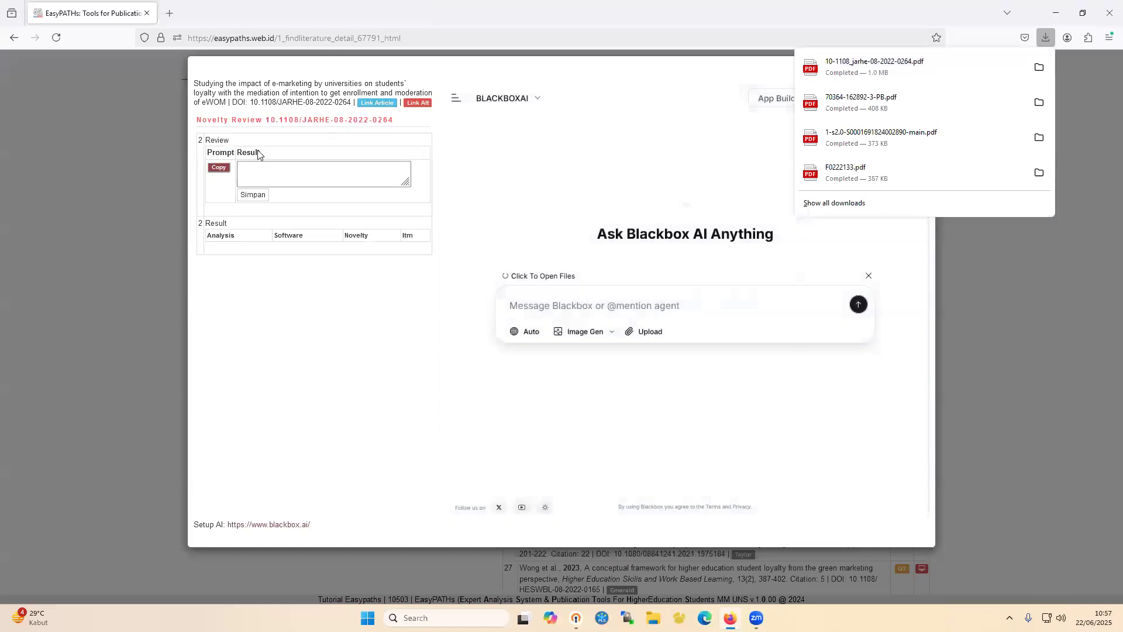
{"action": "left_click", "coordinate": [218, 168]}
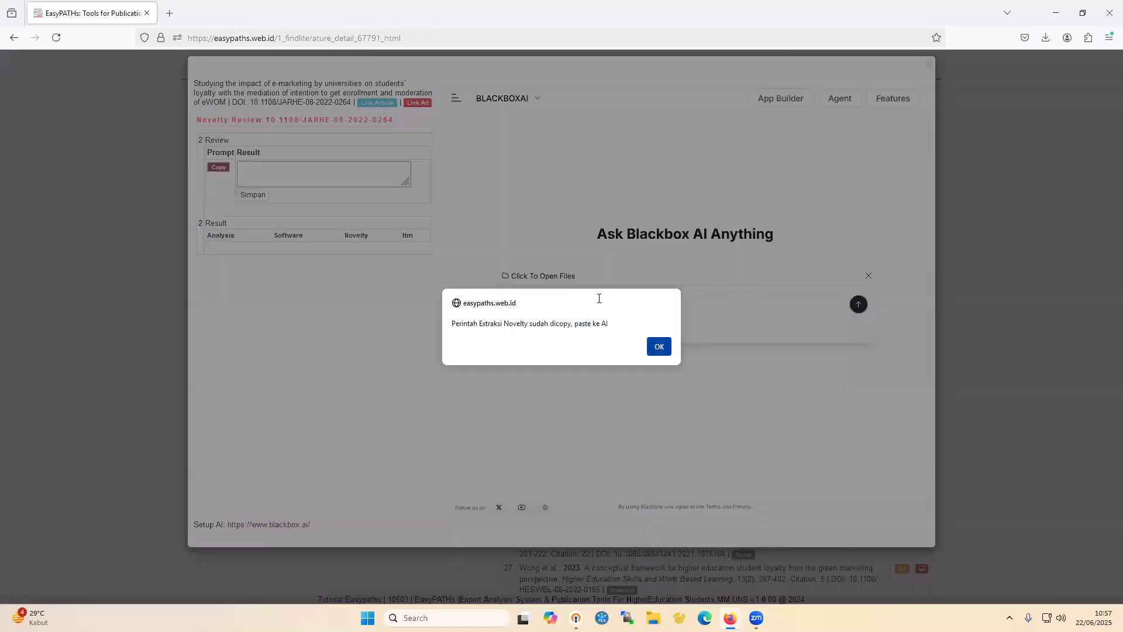
{"action": "key", "text": "Return"}
{"action": "key", "text": "ctrl+v"}
{"action": "left_click", "coordinate": [859, 259]}
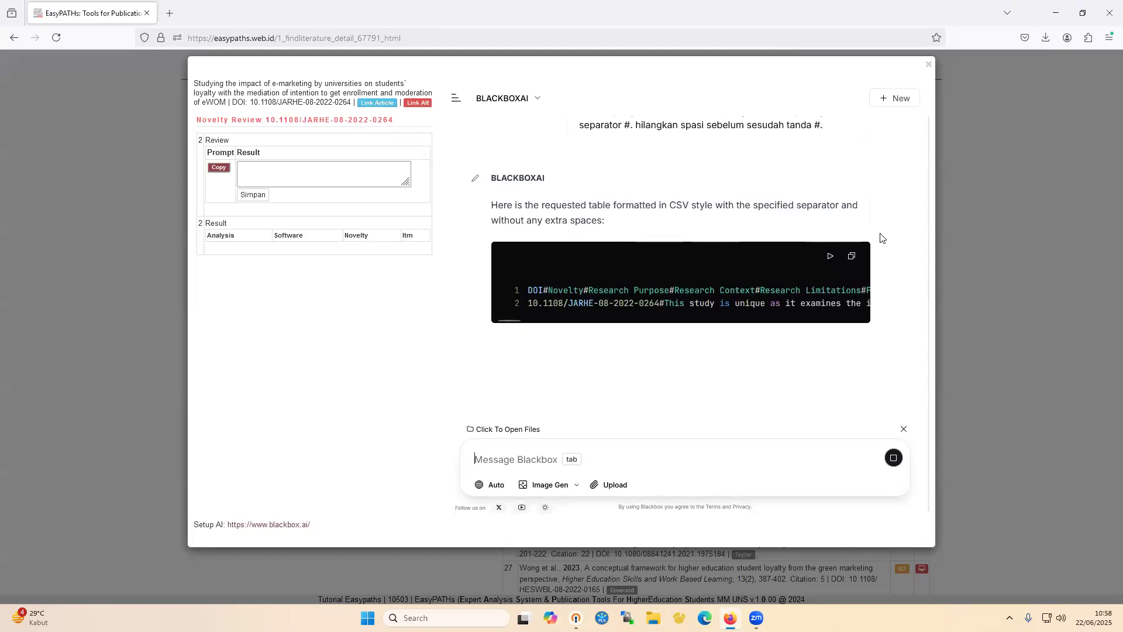
Copy Blackbox AI's CSV table into the e-marketing article's novelty review result and save it
{"action": "left_click", "coordinate": [857, 257]}
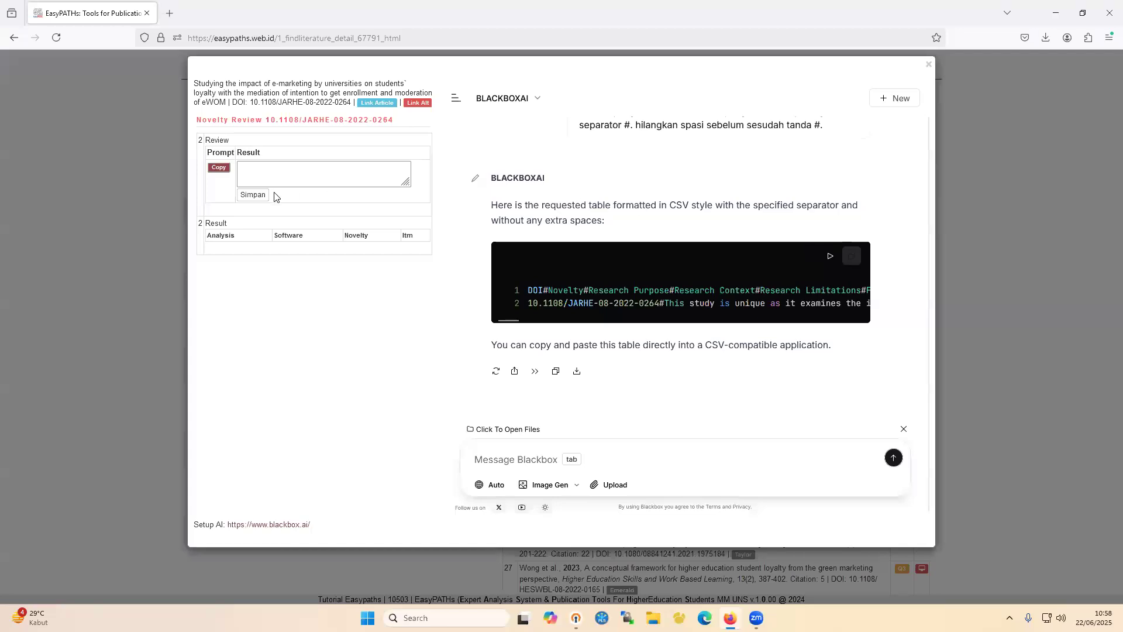
{"action": "left_click", "coordinate": [271, 173]}
{"action": "key", "text": "ctrl+v"}
{"action": "left_click", "coordinate": [257, 198]}
Copy the path hypothesis extraction prompt for the e-marketing article and send it to Blackbox AI
{"action": "left_click", "coordinate": [217, 283]}
{"action": "key", "text": "Return"}
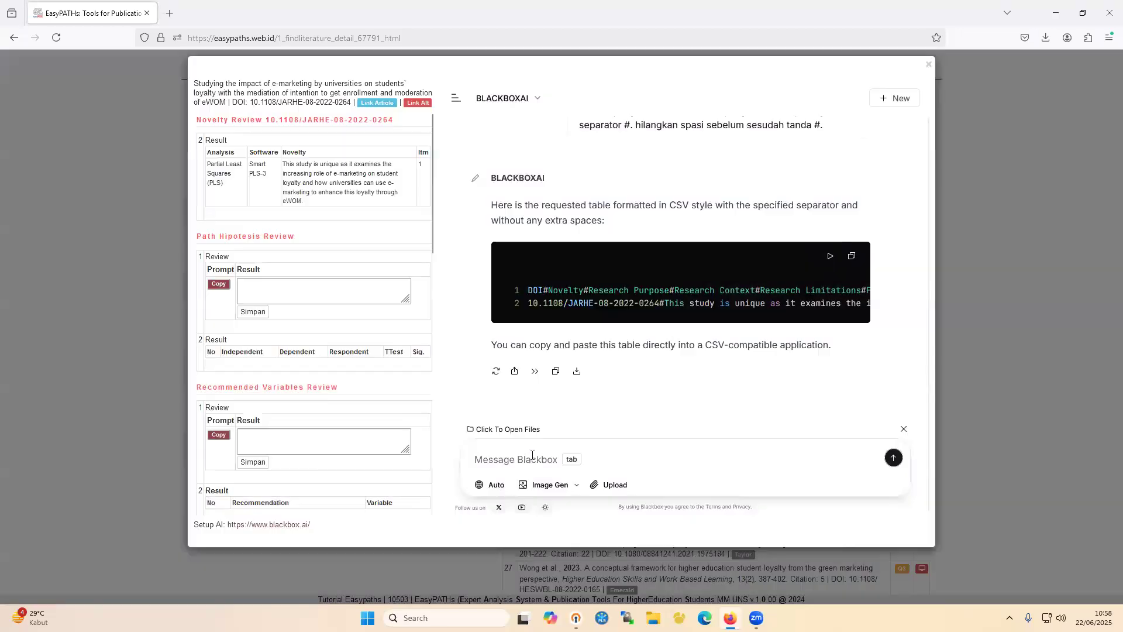
{"action": "key", "text": "ctrl+v"}
{"action": "key", "text": "Return"}
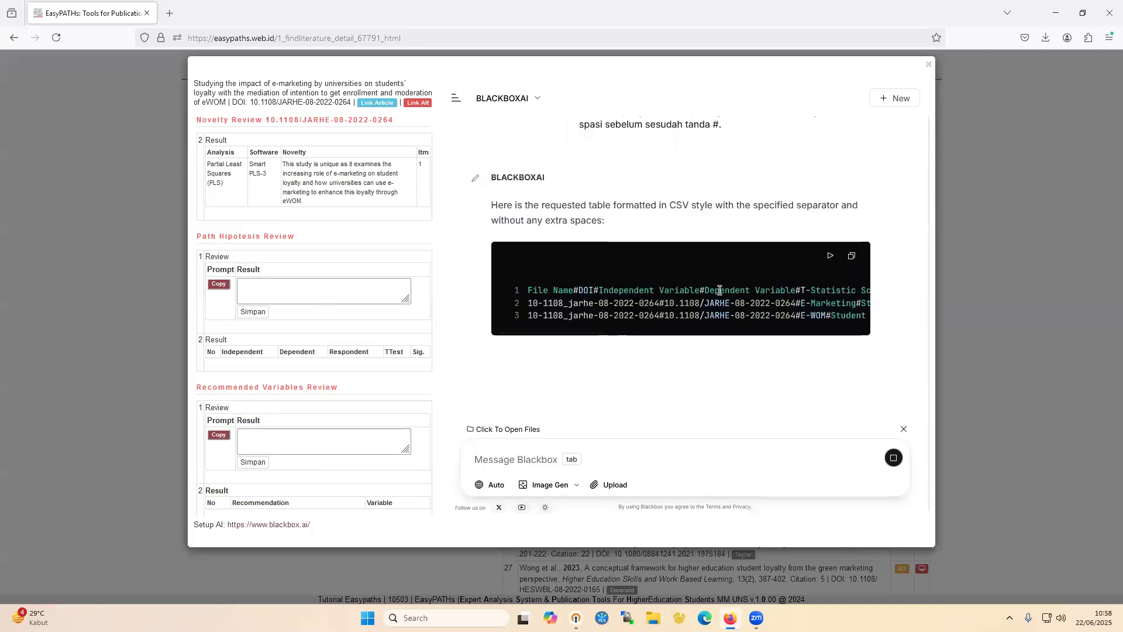
Copy Blackbox AI's path table into the e-marketing article's path hypothesis review result and save it
{"action": "left_click", "coordinate": [852, 230]}
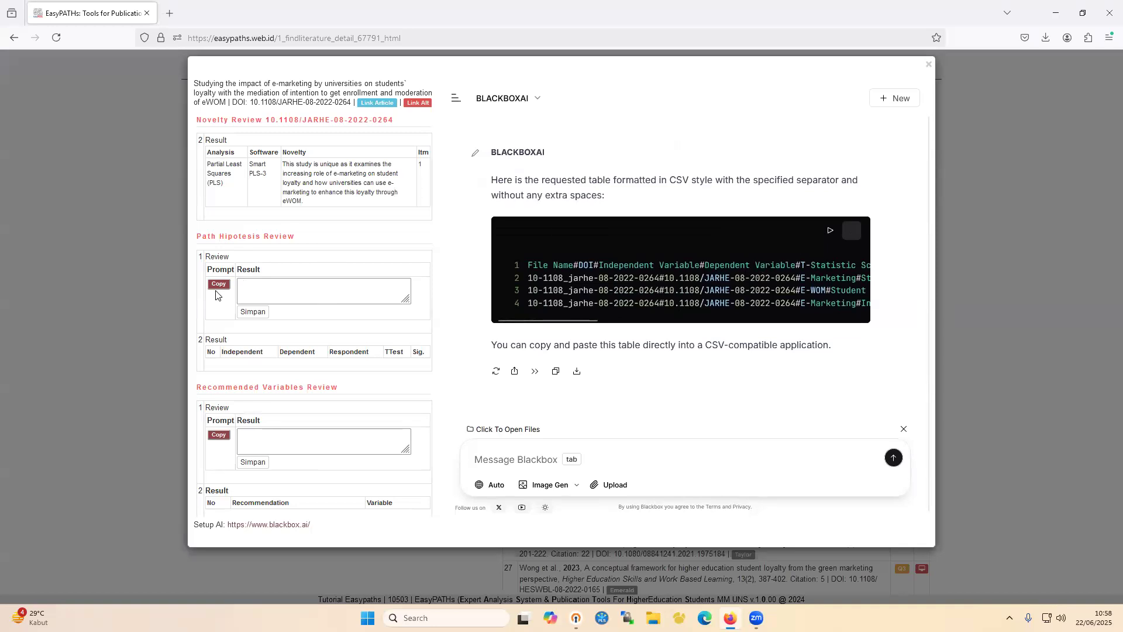
{"action": "left_click", "coordinate": [322, 291]}
{"action": "key", "text": "ctrl+v"}
Copy the recommended variables extraction prompt for the e-marketing article and send it to Blackbox AI
{"action": "scroll", "coordinate": [236, 188], "scroll_direction": "down", "scroll_amount": 5}
{"action": "scroll", "coordinate": [223, 190], "scroll_direction": "up", "scroll_amount": 1}
{"action": "left_click", "coordinate": [655, 345]}
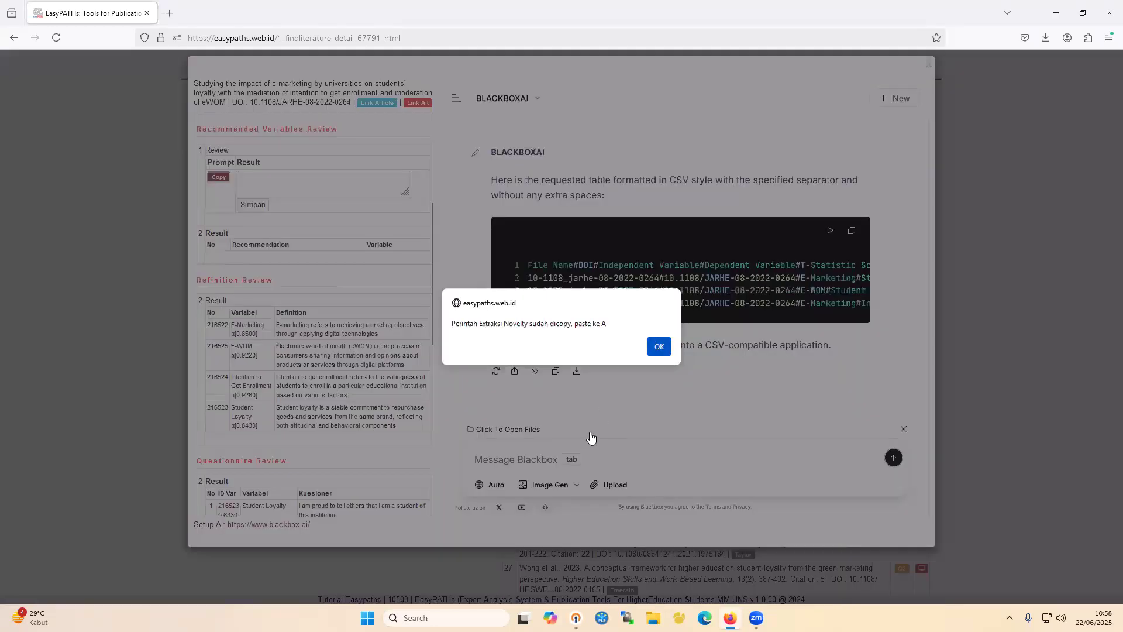
{"action": "left_click", "coordinate": [615, 453]}
{"action": "key", "text": "ctrl+v"}
{"action": "key", "text": "Return"}
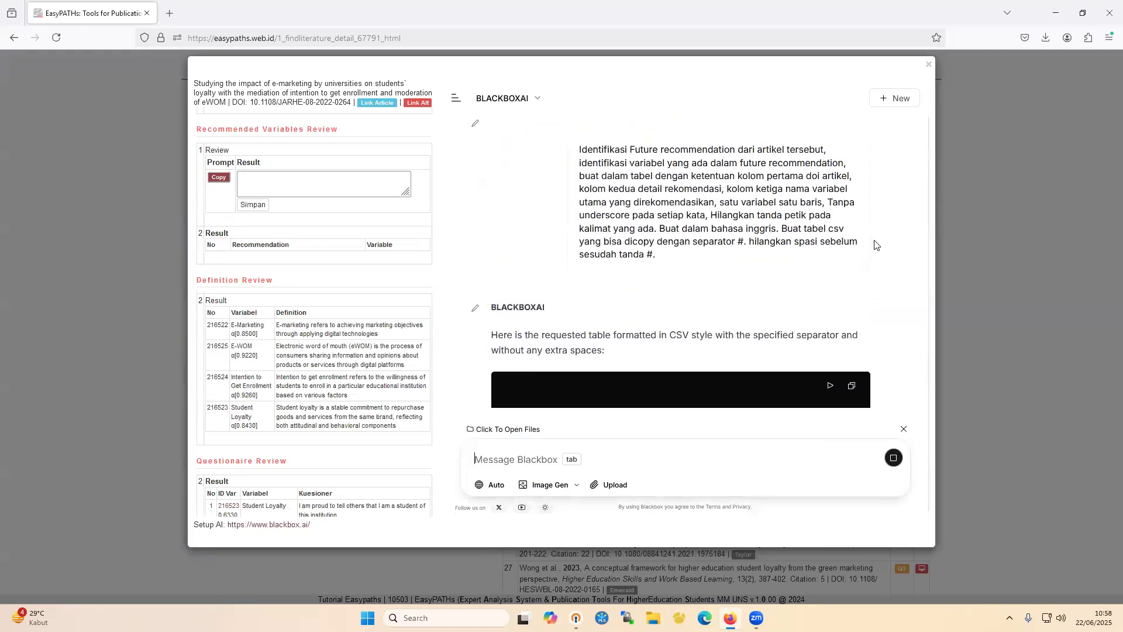
Copy Blackbox AI's recommendation table into the e-marketing article's recommended variables result, save it and close the review
{"action": "left_click", "coordinate": [305, 188]}
{"action": "key", "text": "ctrl+v"}
{"action": "left_click", "coordinate": [253, 204]}
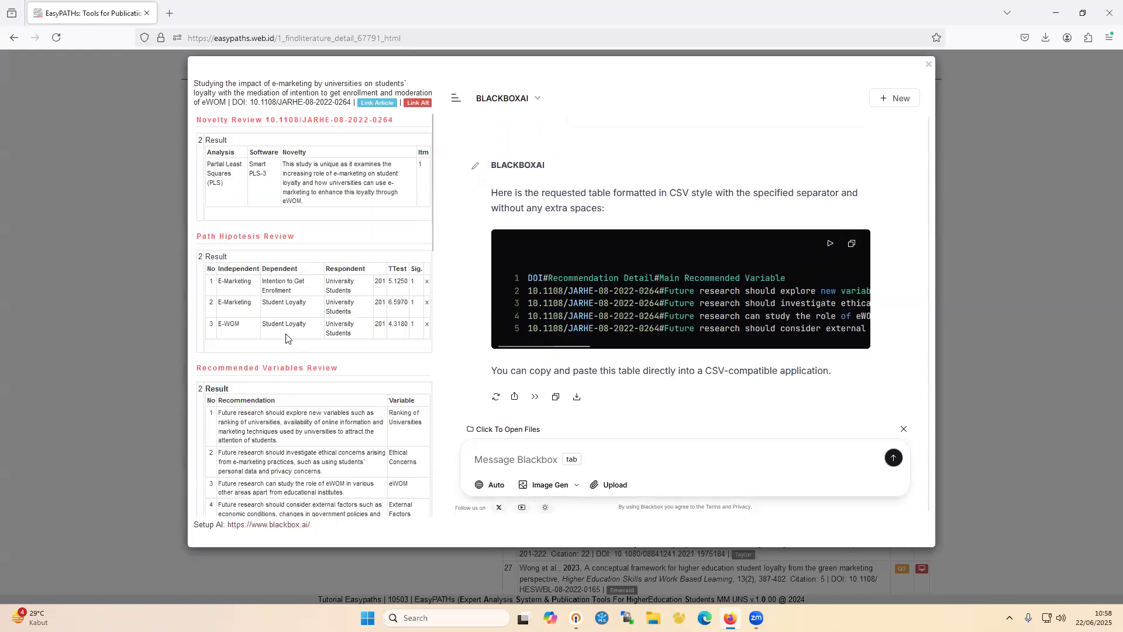
{"action": "scroll", "coordinate": [193, 304], "scroll_direction": "down", "scroll_amount": 4}
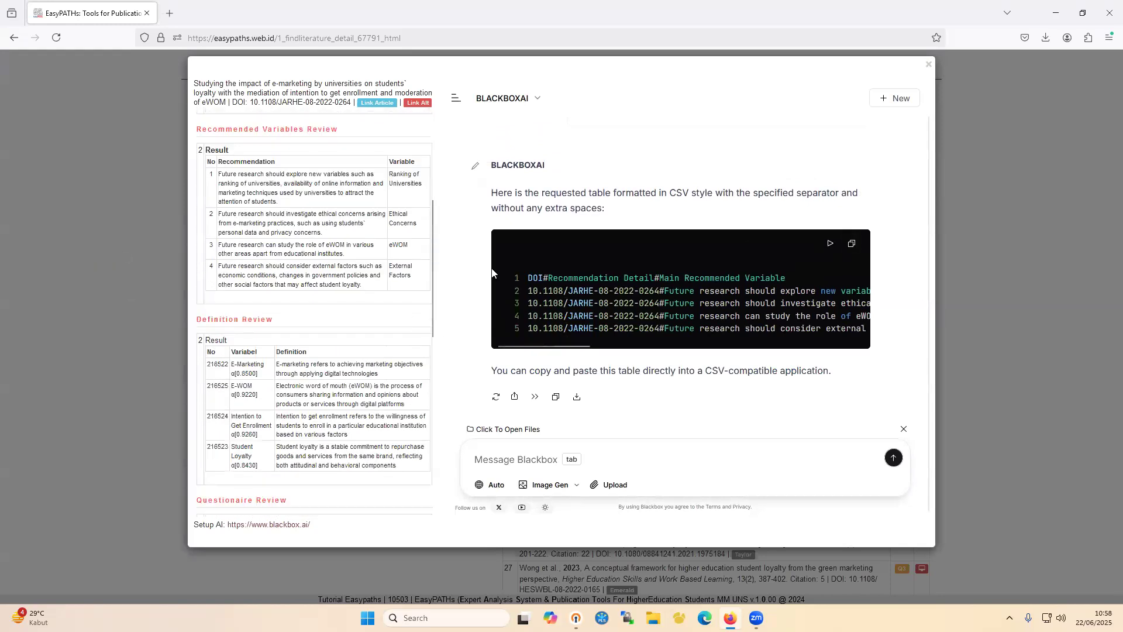
{"action": "left_click", "coordinate": [1040, 417]}
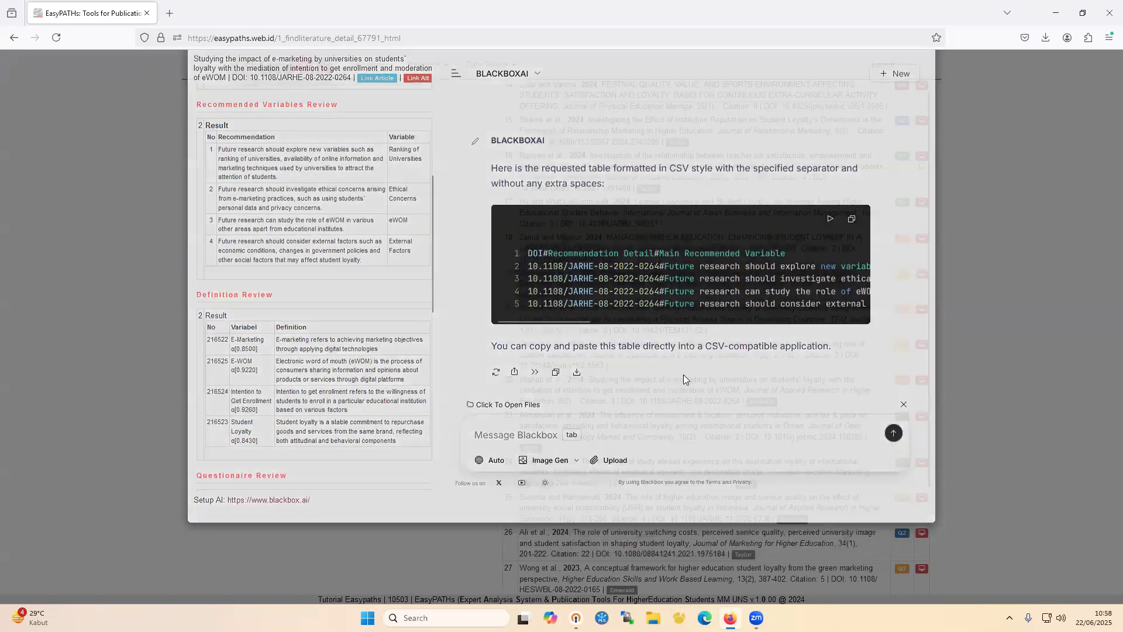
View the Student Loyalty research ideas grouped by theory and by variable
{"action": "scroll", "coordinate": [471, 140], "scroll_direction": "up", "scroll_amount": 8}
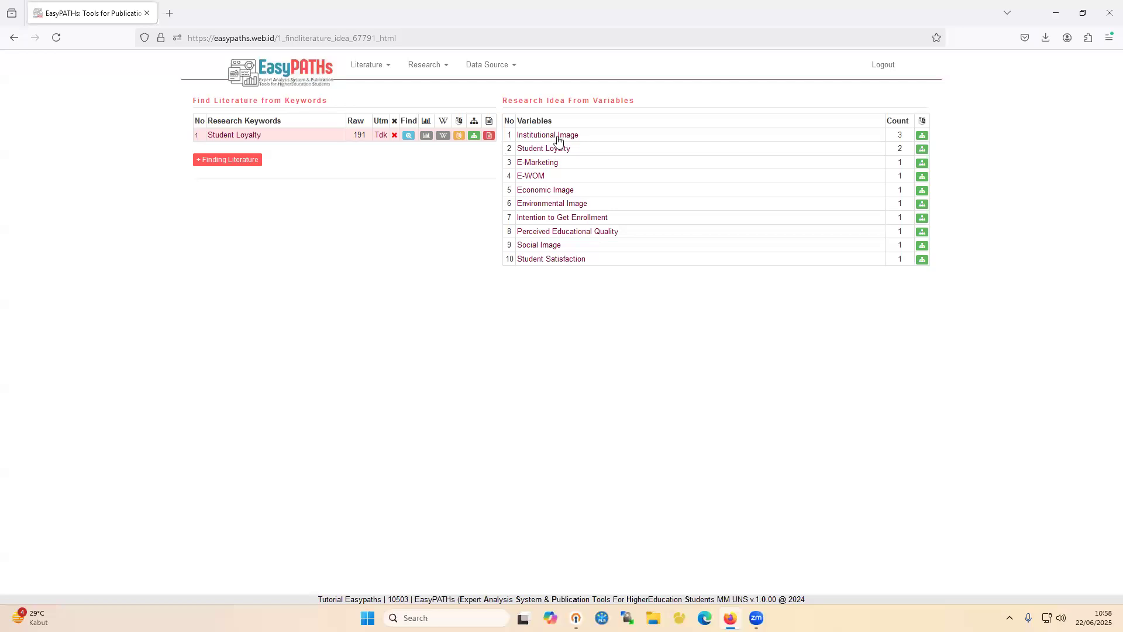
{"action": "left_click", "coordinate": [461, 140]}
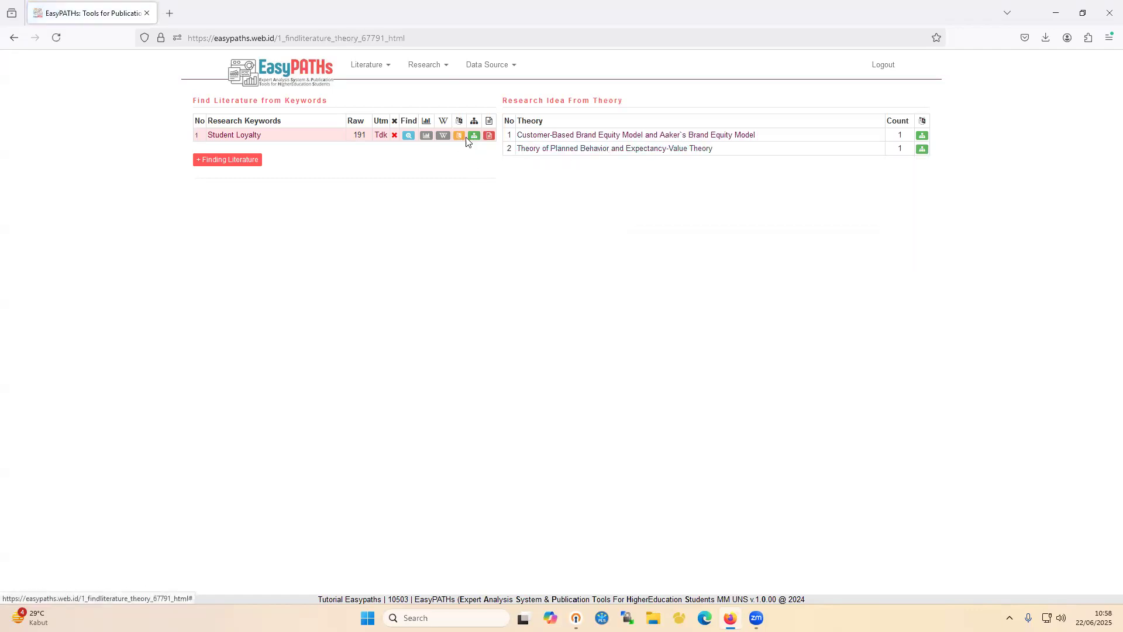
{"action": "left_click", "coordinate": [474, 136]}
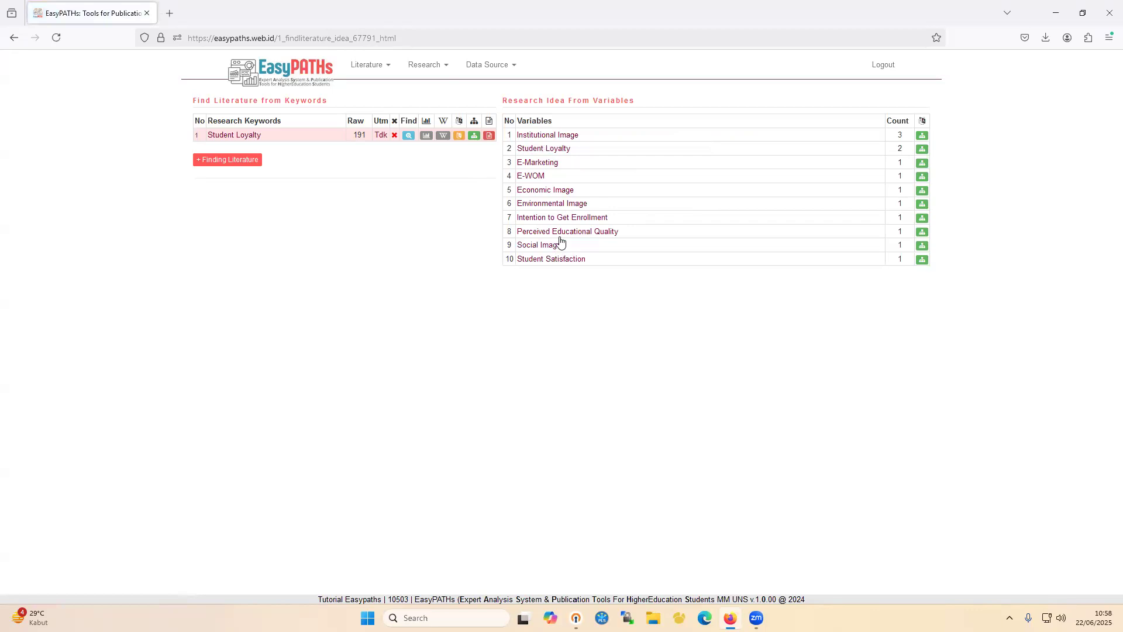
Examine the organizing framework for Institutional Image, including its antecedents and outcomes, and close it
{"action": "left_click", "coordinate": [922, 136]}
{"action": "left_click_drag", "start_coordinate": [430, 142], "coordinate": [517, 140]}
{"action": "left_click_drag", "start_coordinate": [709, 142], "coordinate": [658, 142]}
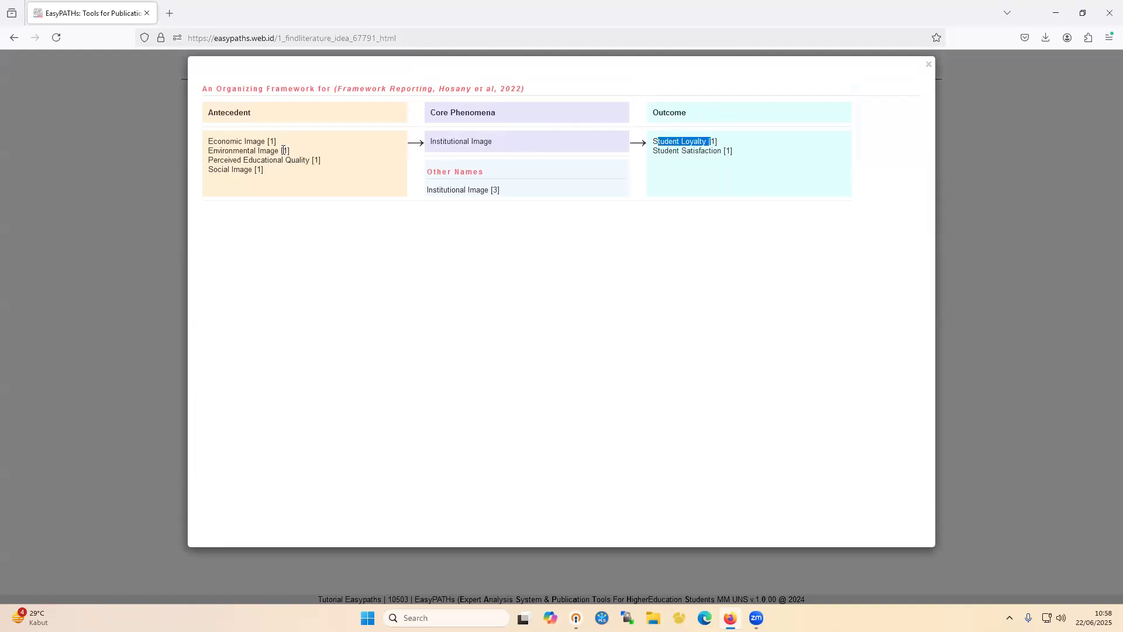
{"action": "left_click_drag", "start_coordinate": [292, 154], "coordinate": [217, 142]}
{"action": "left_click", "coordinate": [985, 247]}
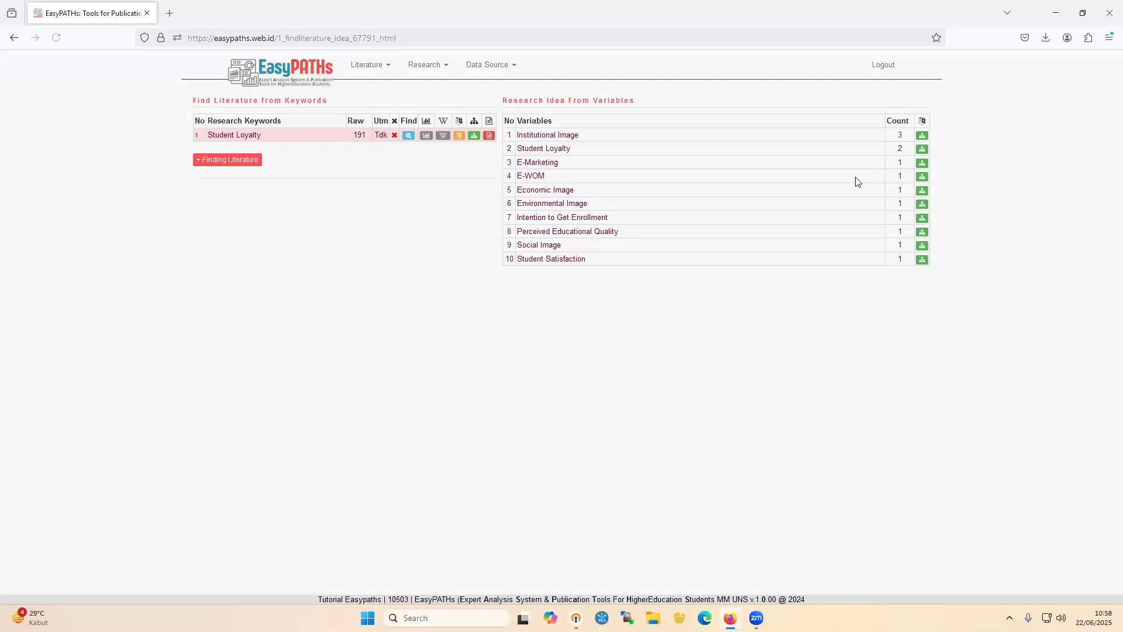
Check the Student Loyalty variable and reopen the organizing framework for Institutional Image, closing it again
{"action": "left_click", "coordinate": [543, 148]}
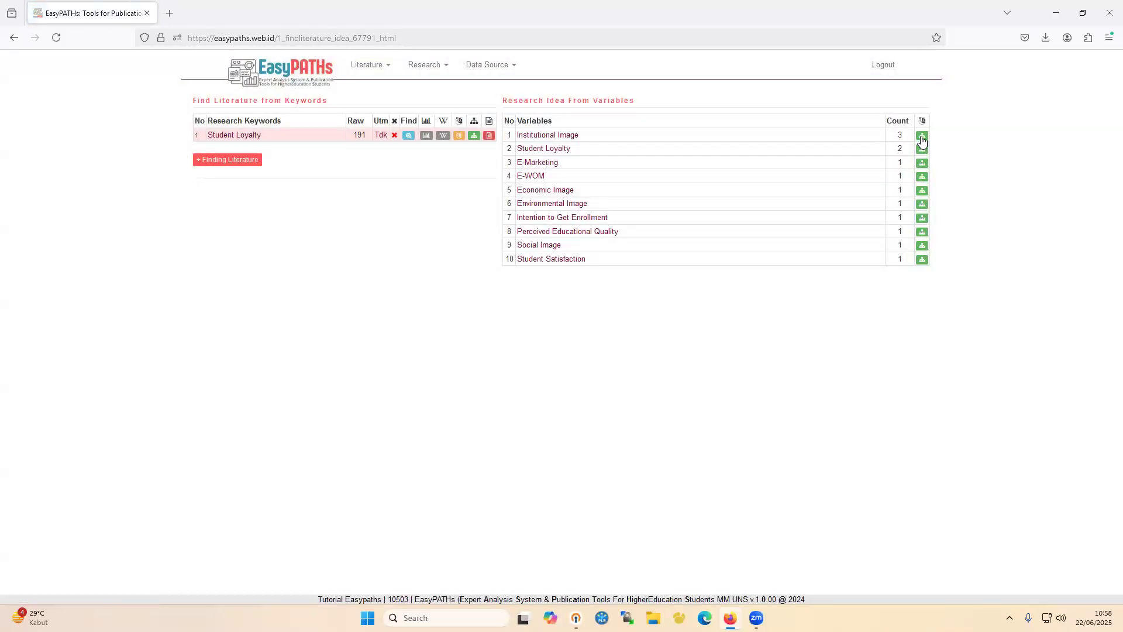
{"action": "left_click", "coordinate": [921, 137]}
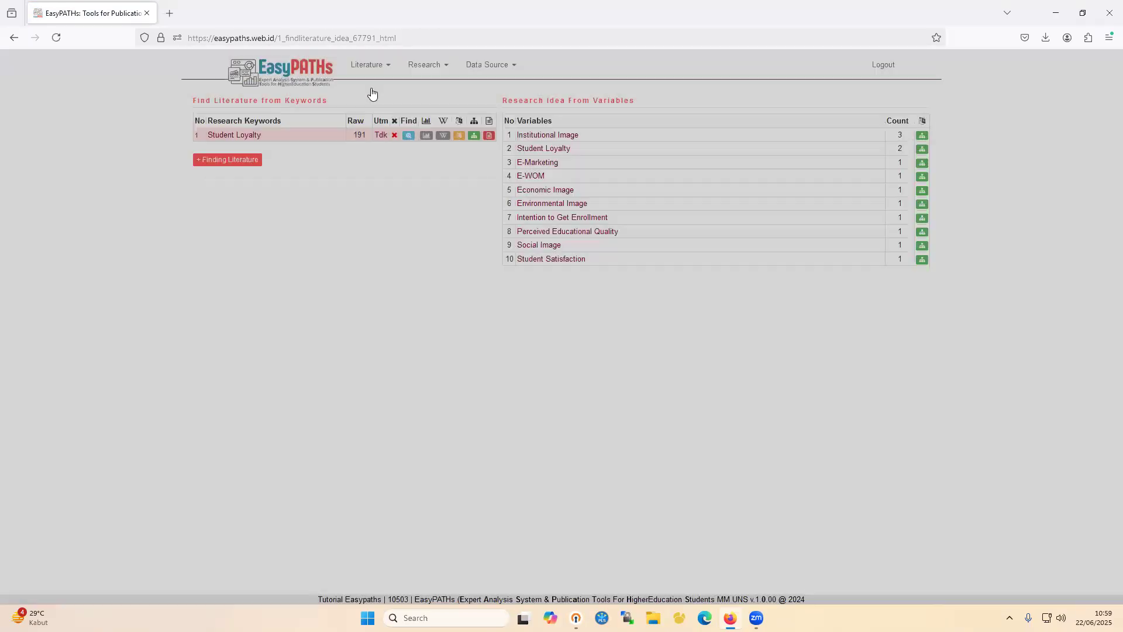
{"action": "left_click", "coordinate": [369, 89]}
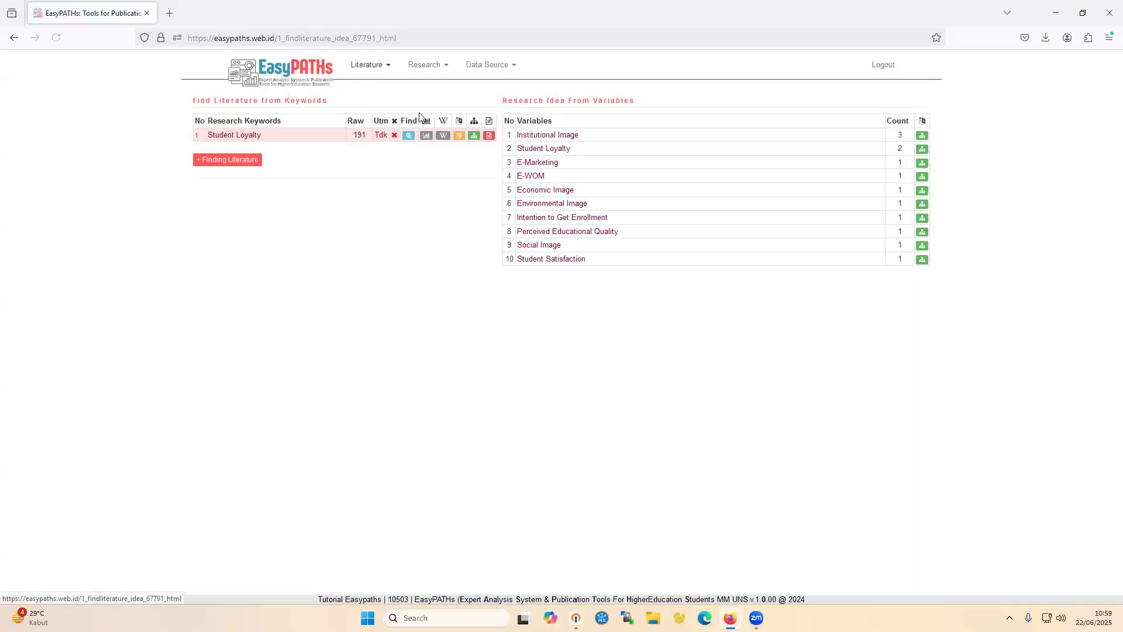
From the Student Loyalty article list, open the PDF of article 23 on international students' satisfaction and loyalty in Oman
{"action": "left_click", "coordinate": [474, 142]}
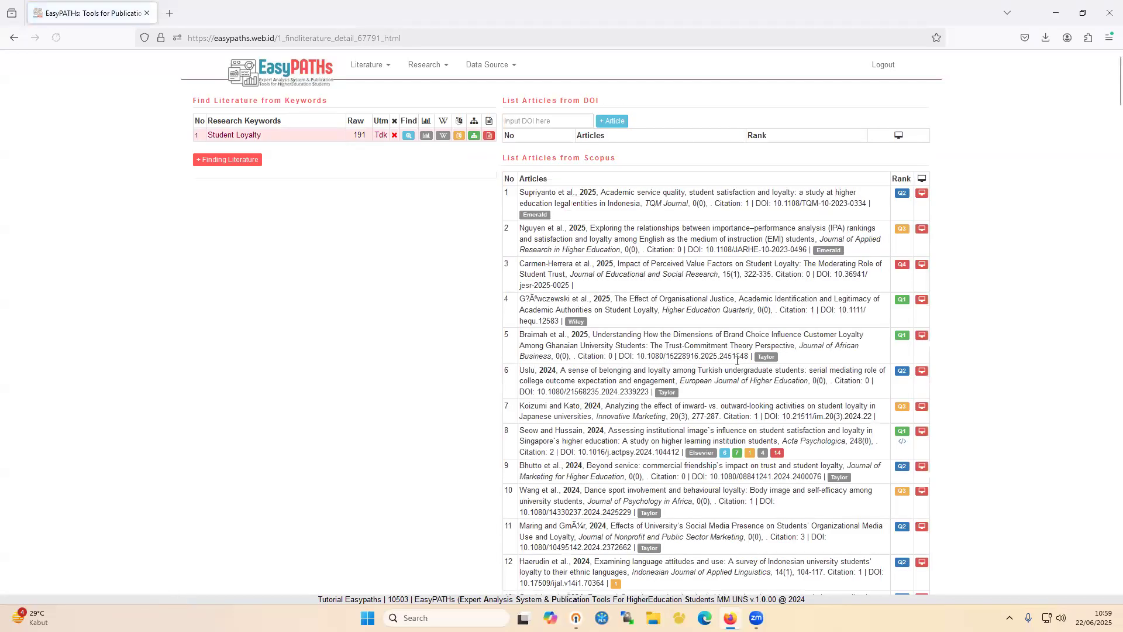
{"action": "scroll", "coordinate": [740, 357], "scroll_direction": "down", "scroll_amount": 5}
{"action": "scroll", "coordinate": [744, 352], "scroll_direction": "down", "scroll_amount": 1}
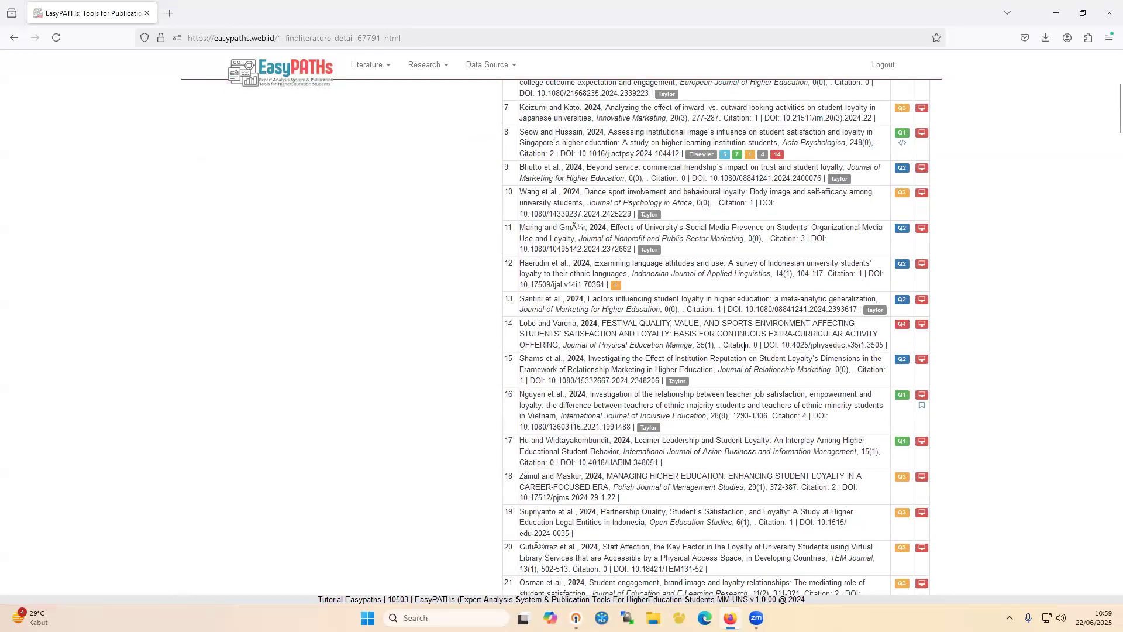
{"action": "scroll", "coordinate": [744, 346], "scroll_direction": "down", "scroll_amount": 6}
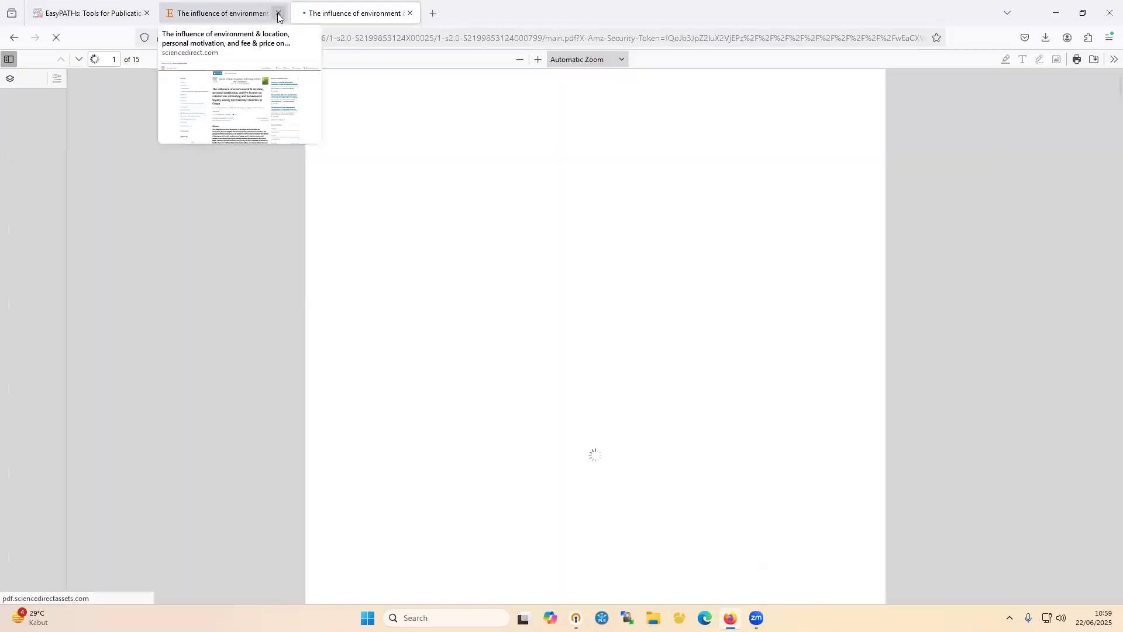
{"action": "left_click", "coordinate": [279, 13]}
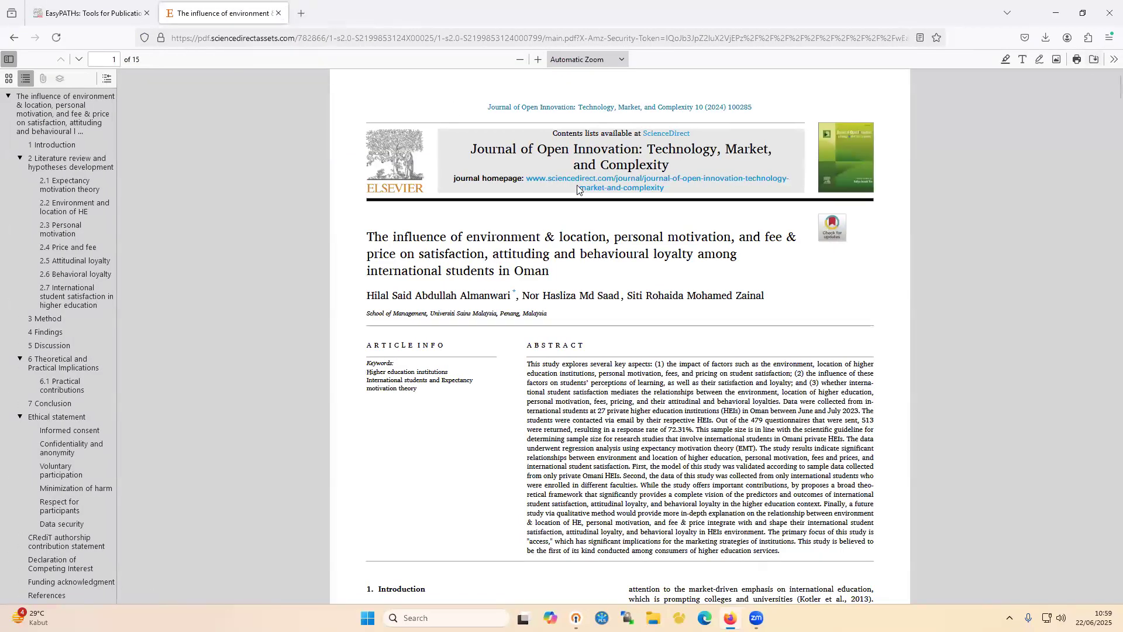
{"action": "key", "text": "ctrl+s"}
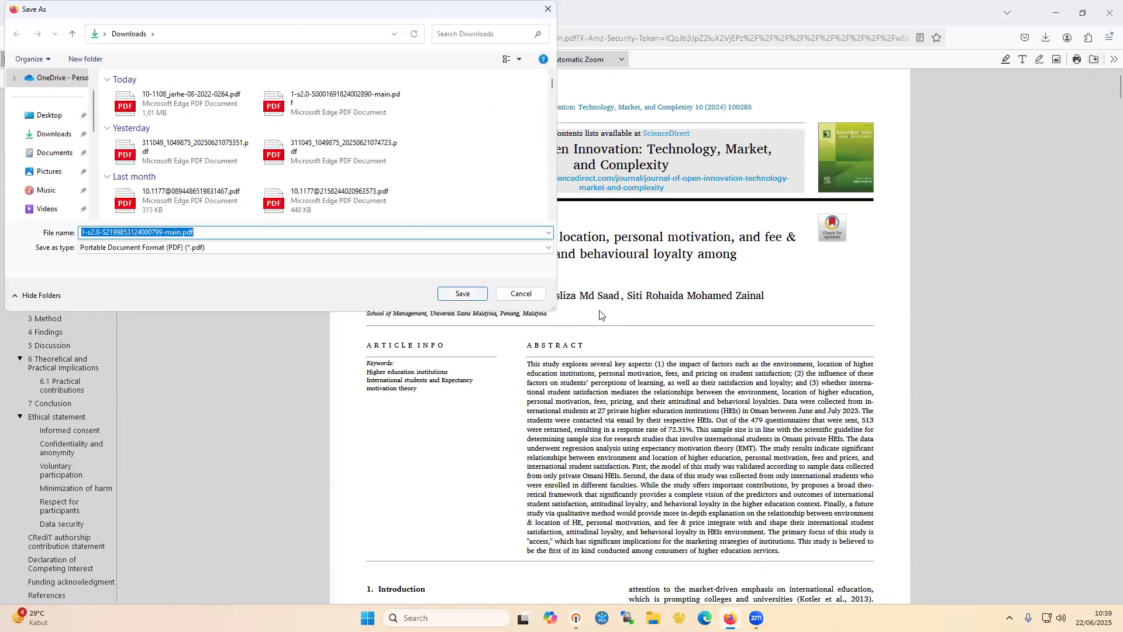
{"action": "key", "text": "Return"}
{"action": "key", "text": "Left"}
{"action": "key", "text": "Return"}
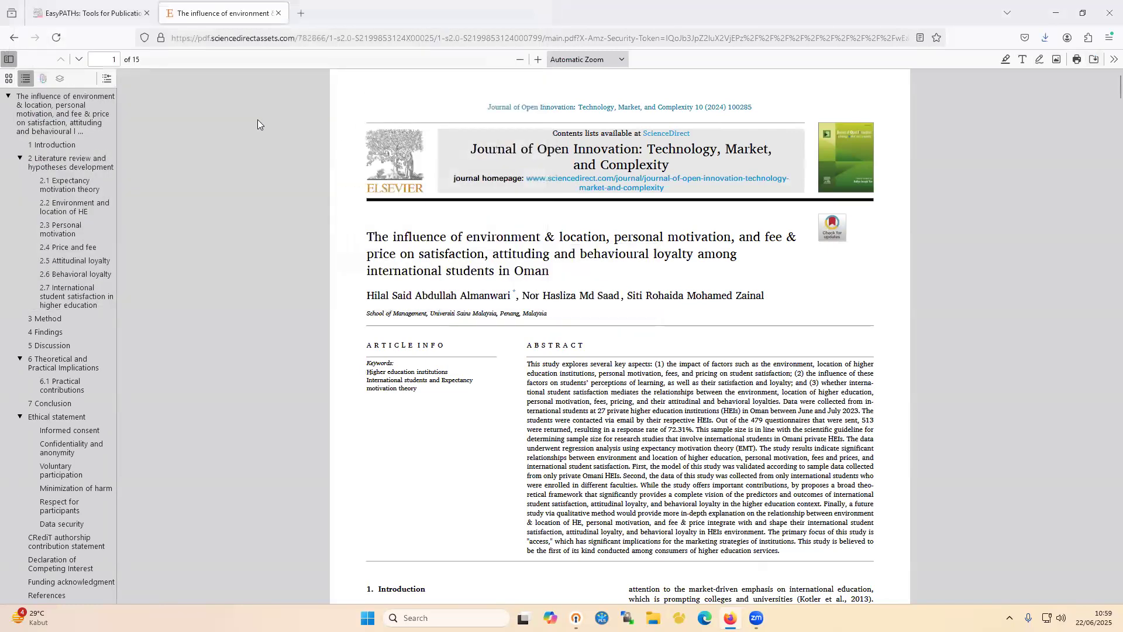
{"action": "left_click", "coordinate": [279, 13]}
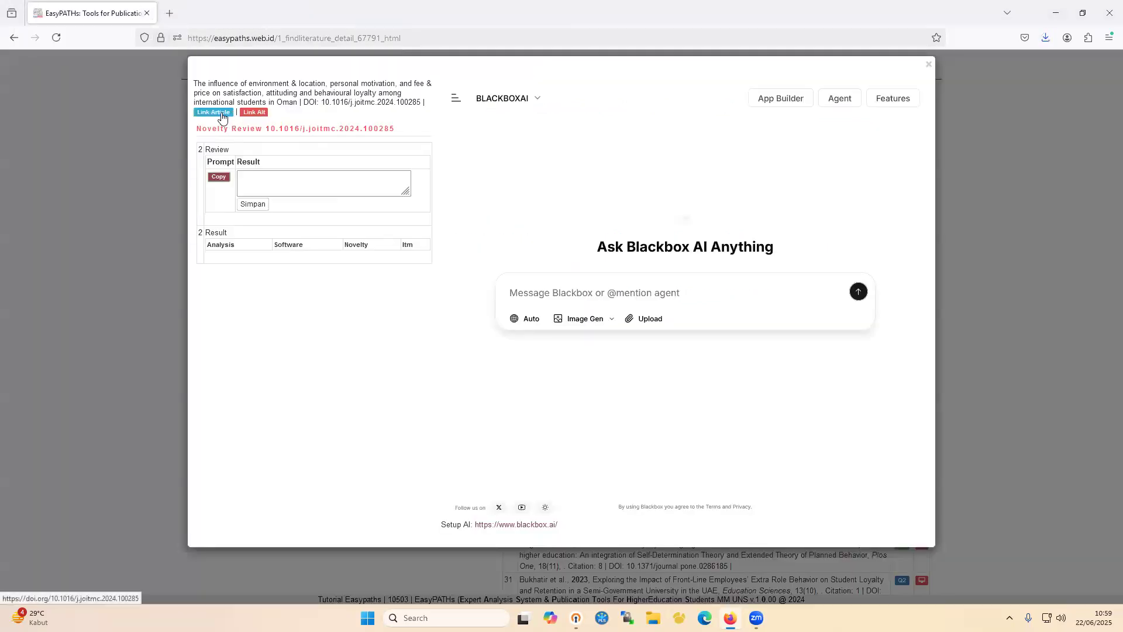
{"action": "left_click", "coordinate": [222, 113]}
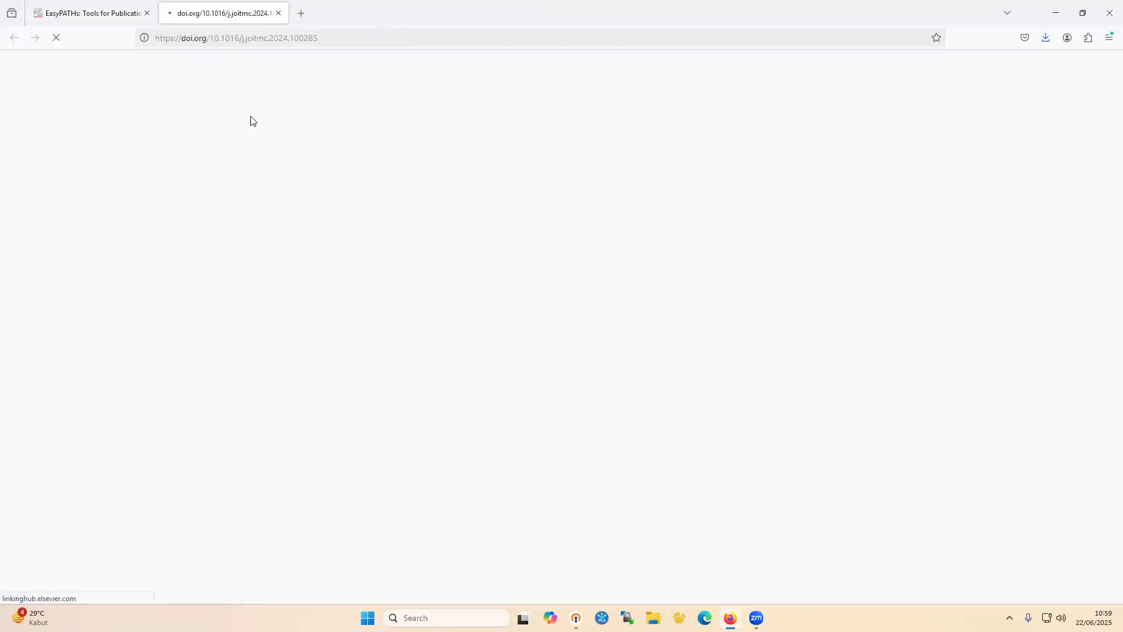
{"action": "left_click", "coordinate": [279, 13]}
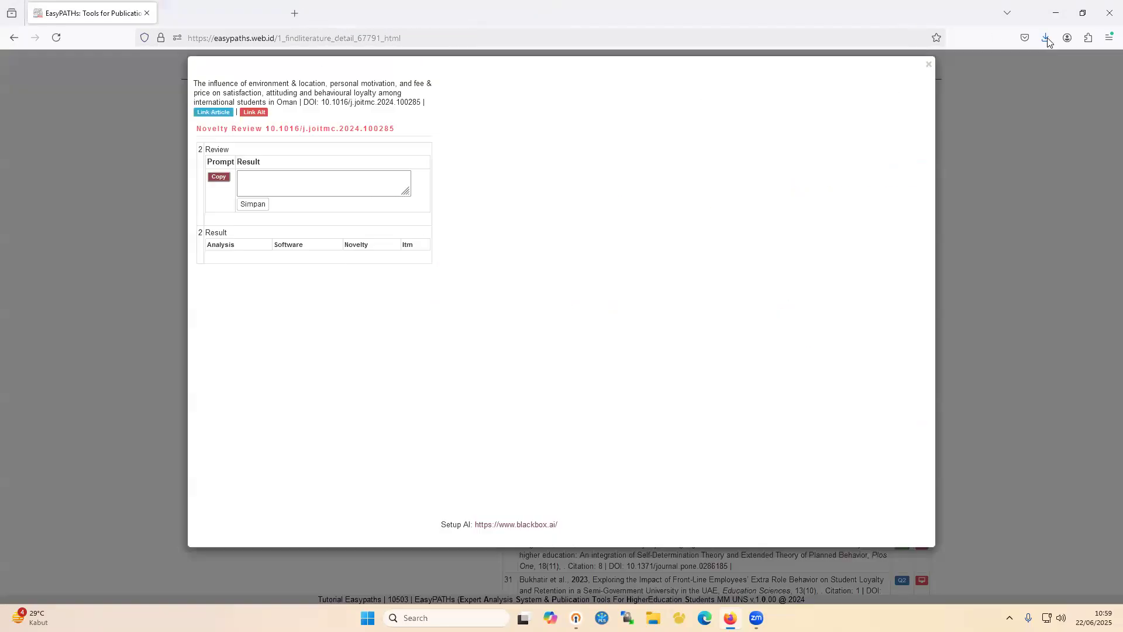
{"action": "left_click_drag", "start_coordinate": [891, 73], "coordinate": [728, 226]}
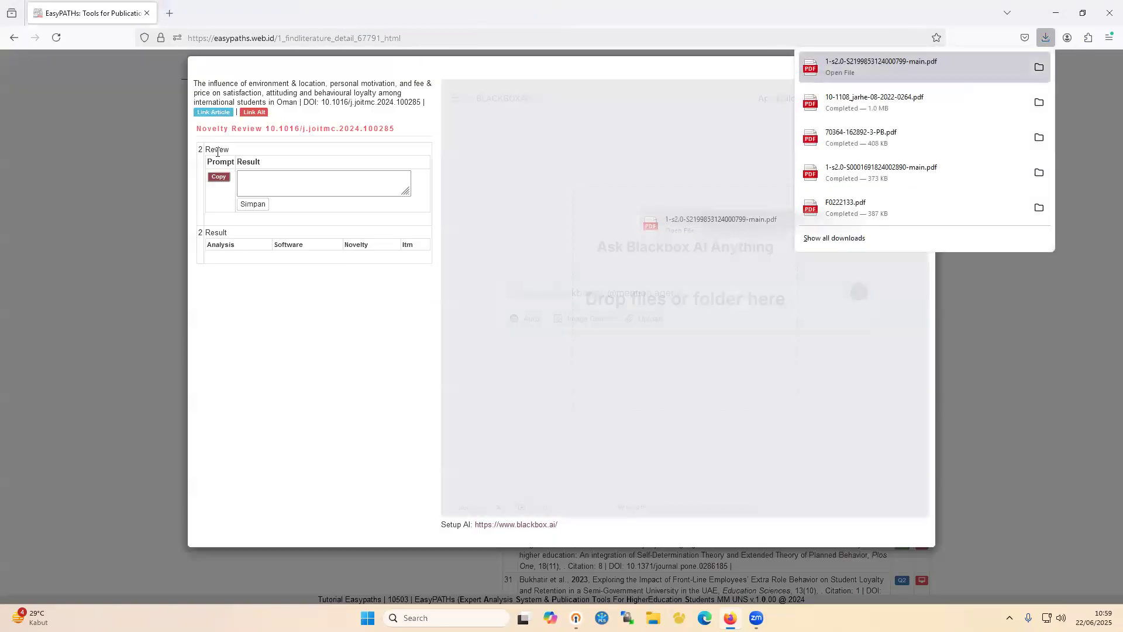
{"action": "left_click", "coordinate": [218, 180]}
{"action": "left_click", "coordinate": [659, 346]}
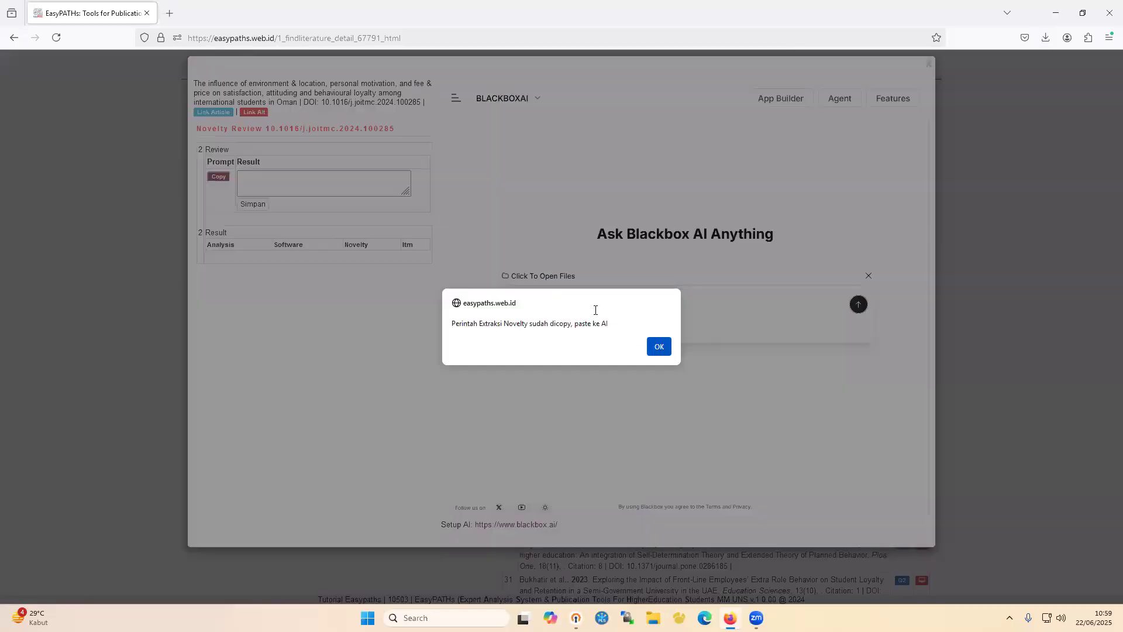
{"action": "left_click", "coordinate": [776, 296]}
{"action": "key", "text": "ctrl+v"}
{"action": "key", "text": "Return"}
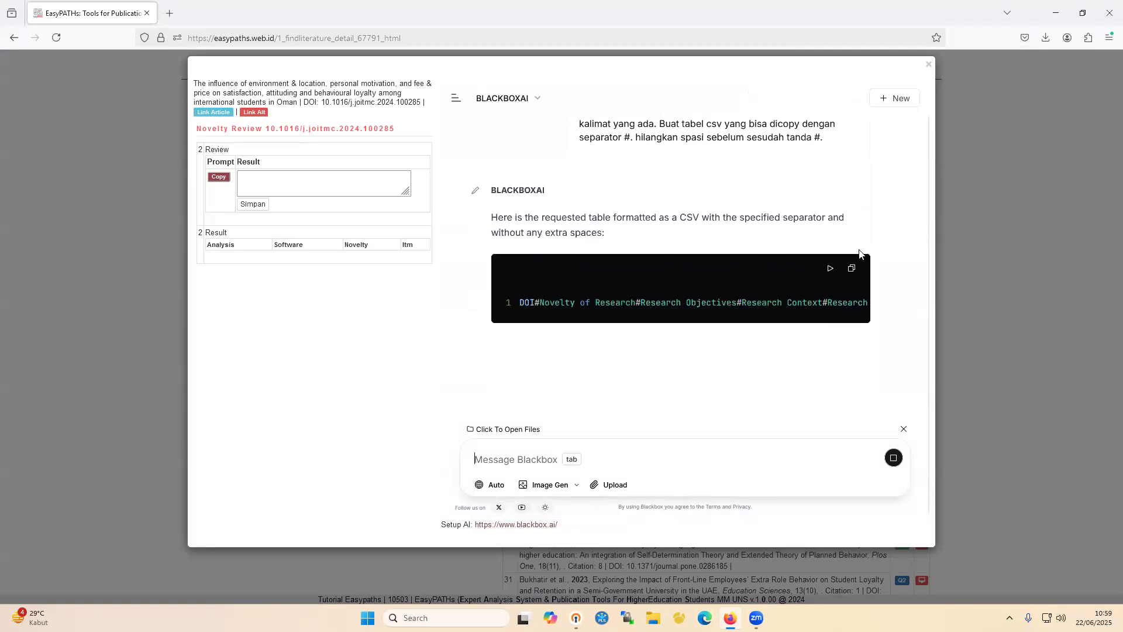
Copy Blackbox AI's CSV table into the Oman article's novelty review result and save it
{"action": "left_click", "coordinate": [852, 255]}
{"action": "left_click", "coordinate": [306, 179]}
{"action": "key", "text": "ctrl+v"}
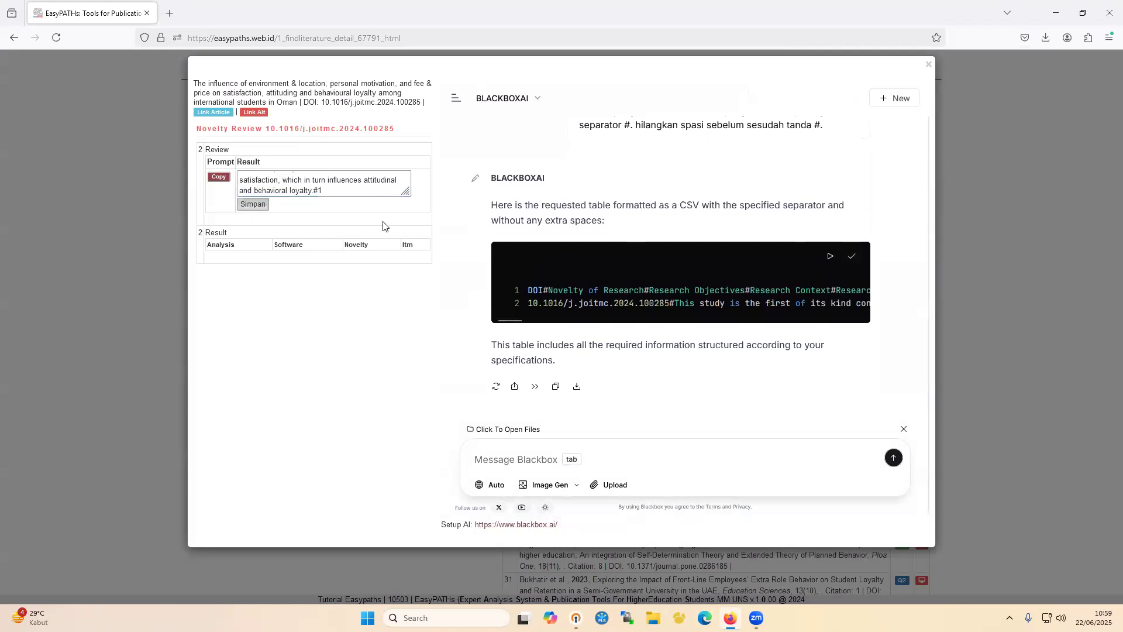
{"action": "left_click", "coordinate": [253, 204]}
Copy the path hypothesis extraction prompt for the Oman article and send it to Blackbox AI
{"action": "left_click", "coordinate": [218, 285]}
{"action": "left_click", "coordinate": [658, 347]}
{"action": "key", "text": "ctrl+v"}
{"action": "key", "text": "Return"}
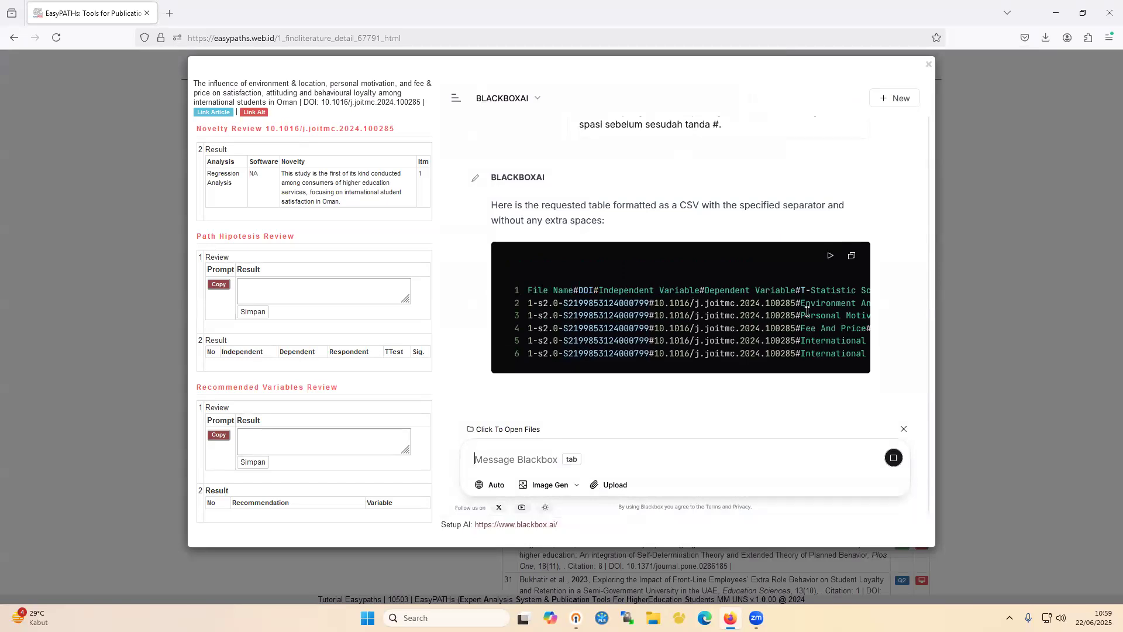
Copy Blackbox AI's path table into the Oman article's path hypothesis review result and save it
{"action": "left_click", "coordinate": [851, 133]}
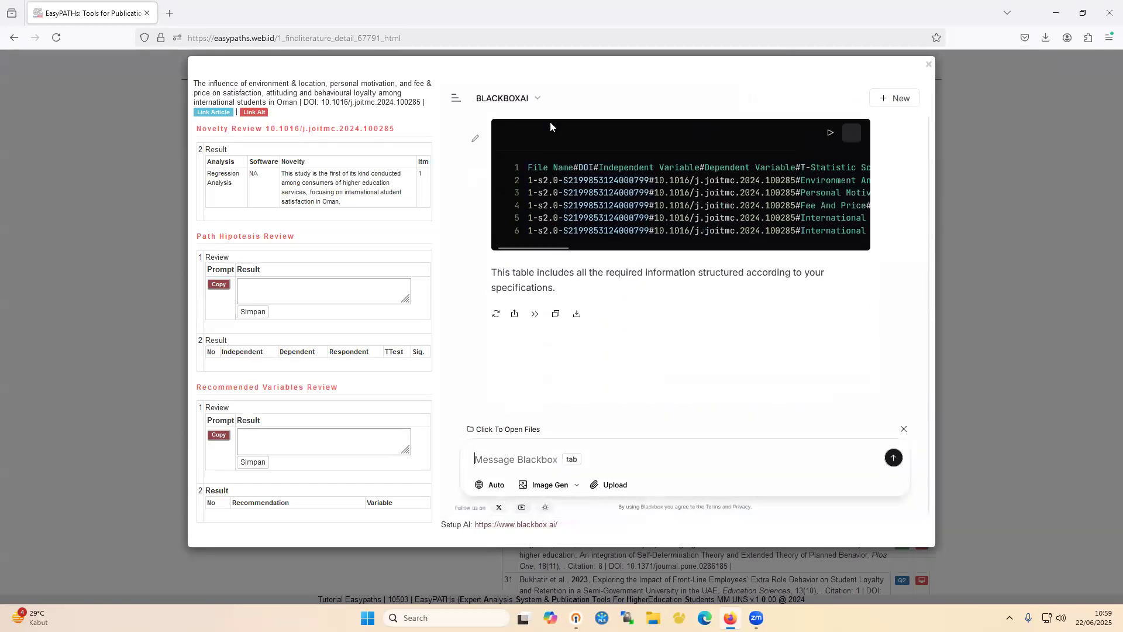
{"action": "left_click", "coordinate": [274, 290]}
{"action": "key", "text": "ctrl+v"}
{"action": "left_click", "coordinate": [253, 312]}
Copy the recommended variables extraction prompt for the Oman article and send it to Blackbox AI
{"action": "scroll", "coordinate": [387, 334], "scroll_direction": "down", "scroll_amount": 6}
{"action": "scroll", "coordinate": [387, 334], "scroll_direction": "up", "scroll_amount": 2}
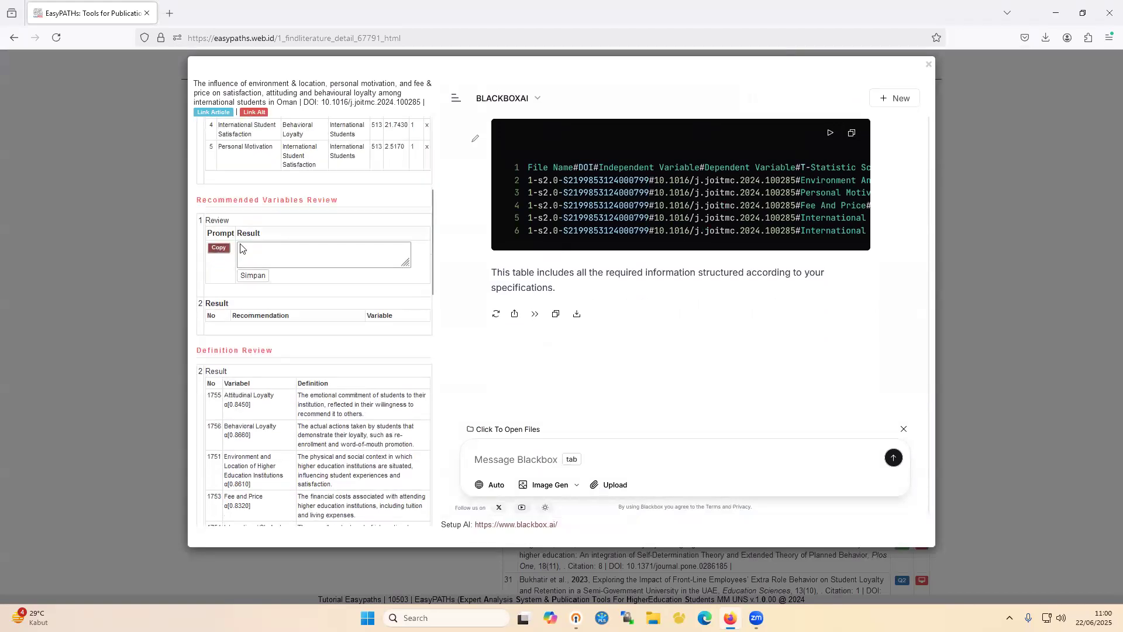
{"action": "left_click", "coordinate": [218, 248]}
{"action": "key", "text": "Return"}
{"action": "left_click", "coordinate": [656, 463]}
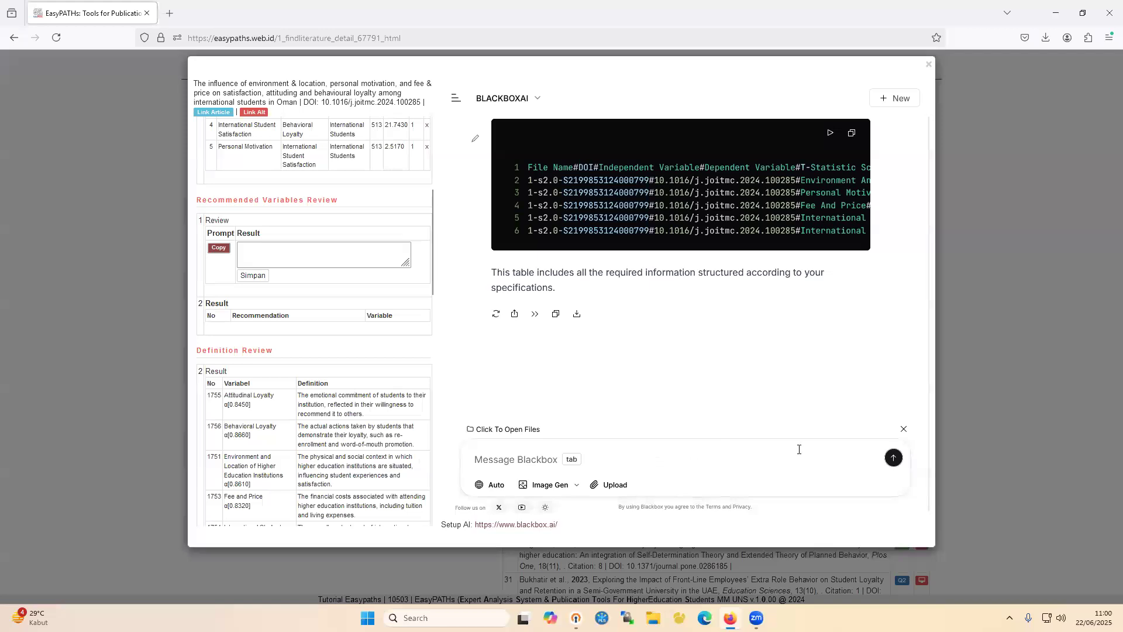
{"action": "key", "text": "ctrl+v"}
{"action": "key", "text": "Return"}
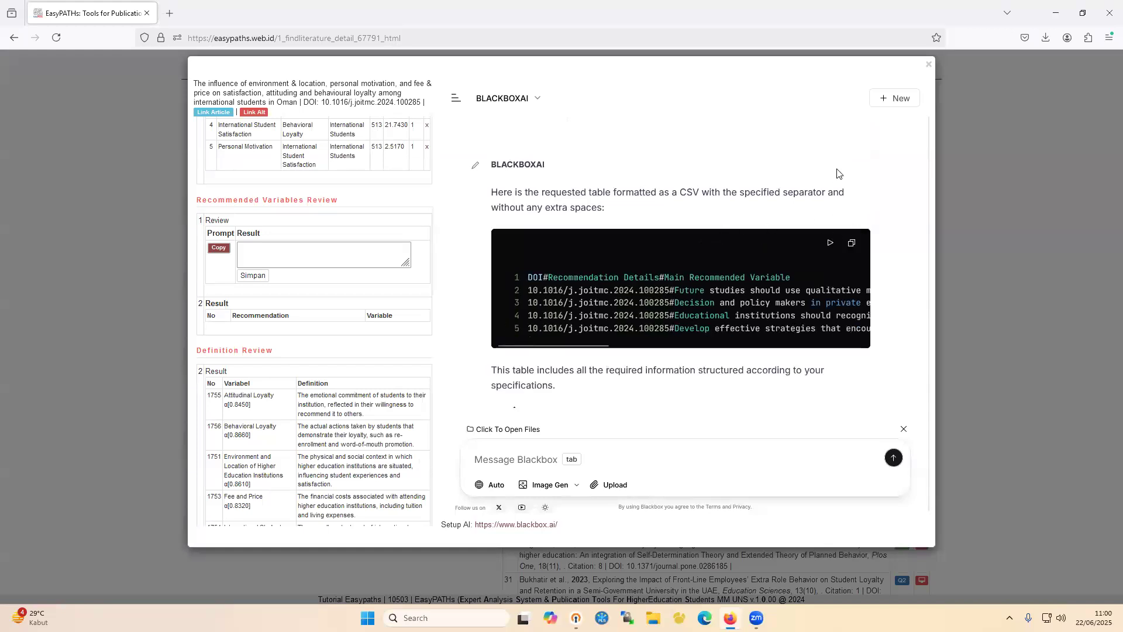
Copy Blackbox AI's recommendation table into the Oman article's recommended variables result, save it and close the review
{"action": "left_click", "coordinate": [852, 144]}
{"action": "left_click", "coordinate": [282, 254]}
{"action": "key", "text": "ctrl+v"}
{"action": "left_click", "coordinate": [260, 278]}
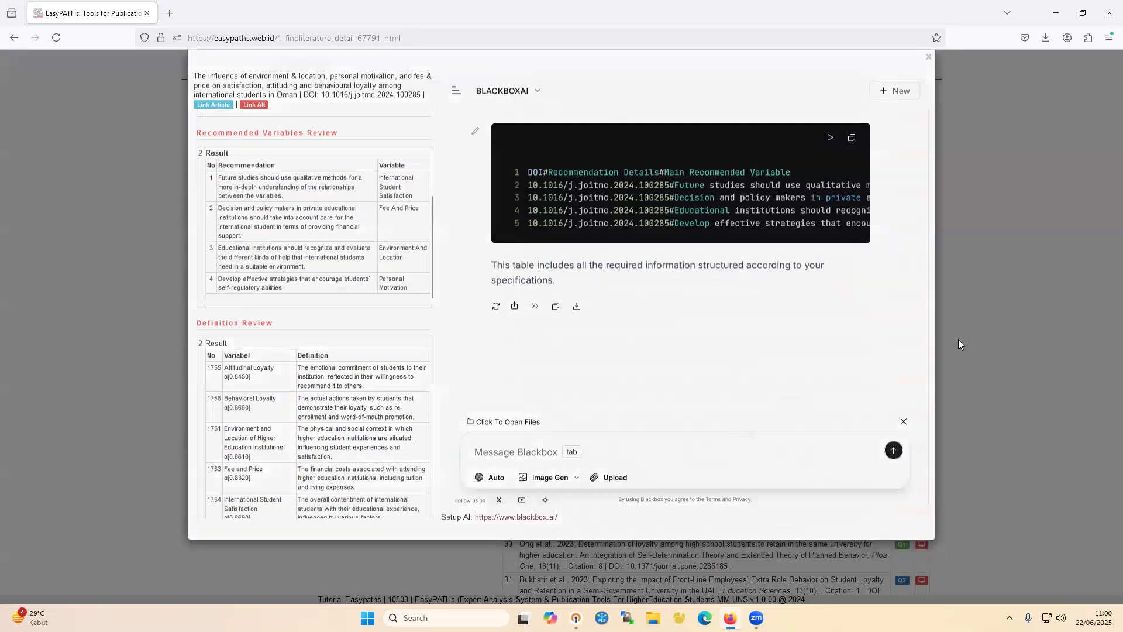
{"action": "left_click", "coordinate": [958, 339]}
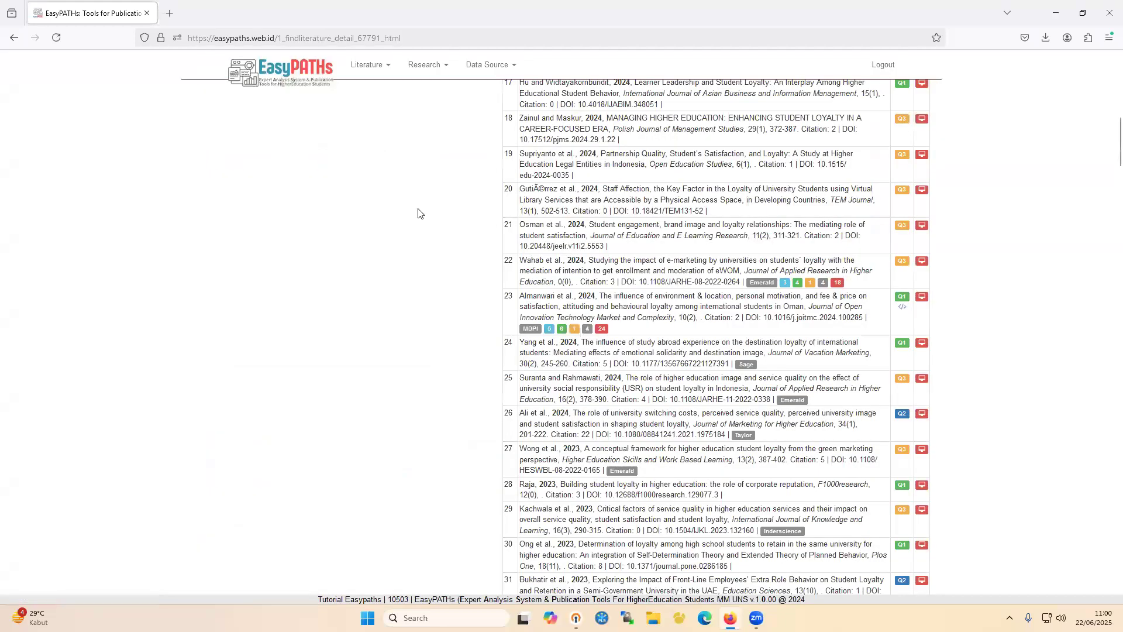
{"action": "left_click", "coordinate": [902, 307]}
{"action": "scroll", "coordinate": [454, 266], "scroll_direction": "up", "scroll_amount": 6}
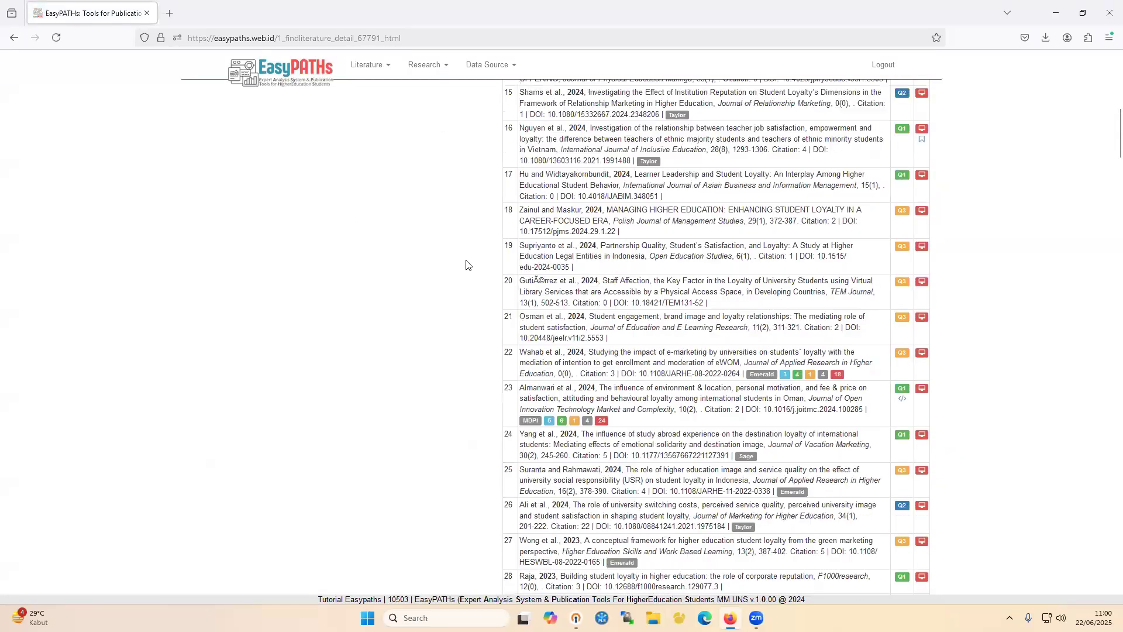
{"action": "scroll", "coordinate": [315, 151], "scroll_direction": "up", "scroll_amount": 5}
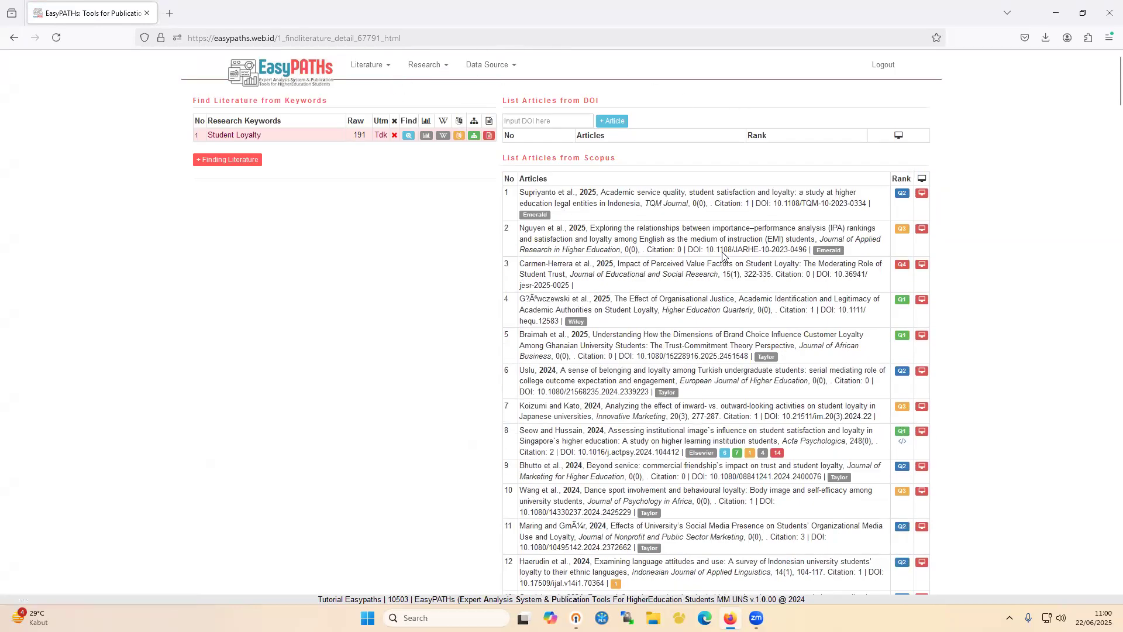
Examine the path model diagram and recommended variables of the Singapore institutional image article, then close the diagram
{"action": "scroll", "coordinate": [453, 170], "scroll_direction": "down", "scroll_amount": 2}
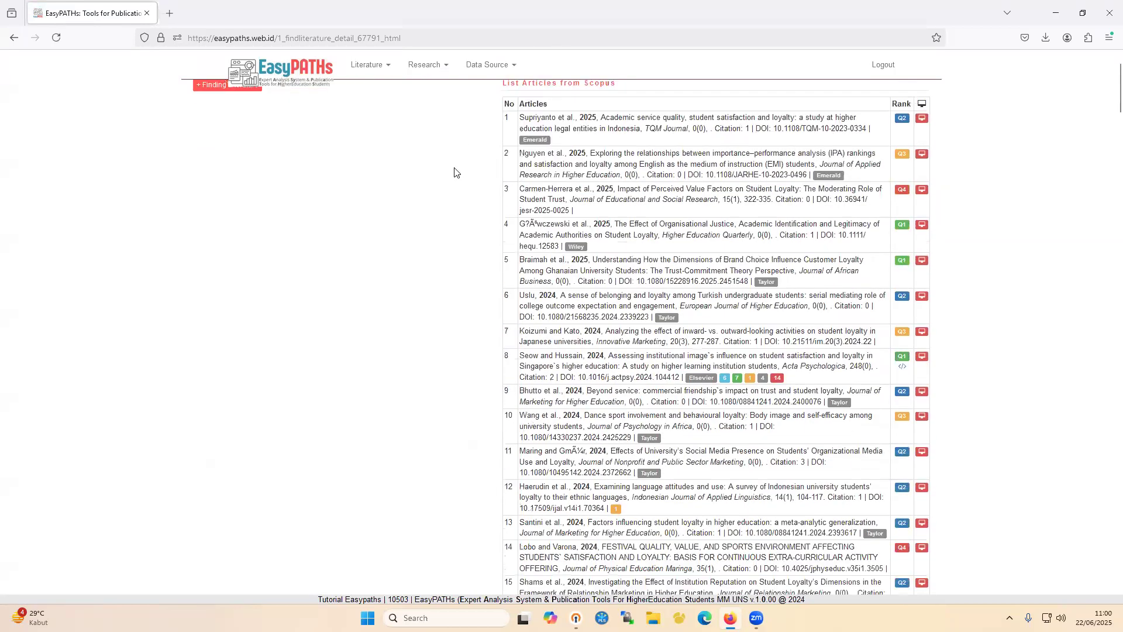
{"action": "scroll", "coordinate": [485, 192], "scroll_direction": "up", "scroll_amount": 2}
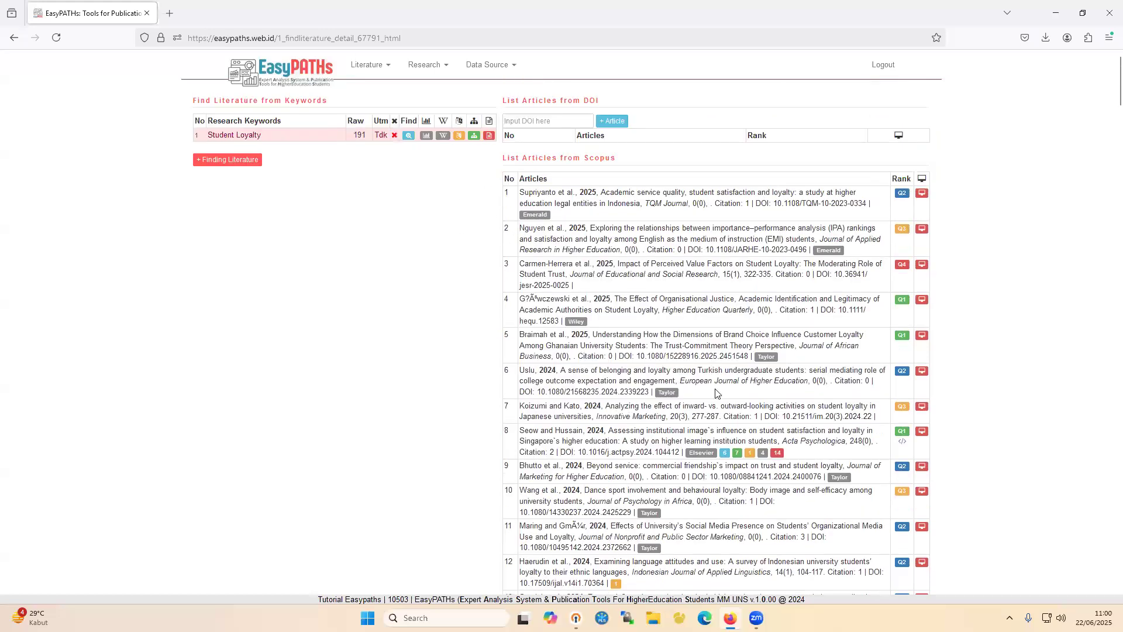
{"action": "scroll", "coordinate": [855, 374], "scroll_direction": "down", "scroll_amount": 5}
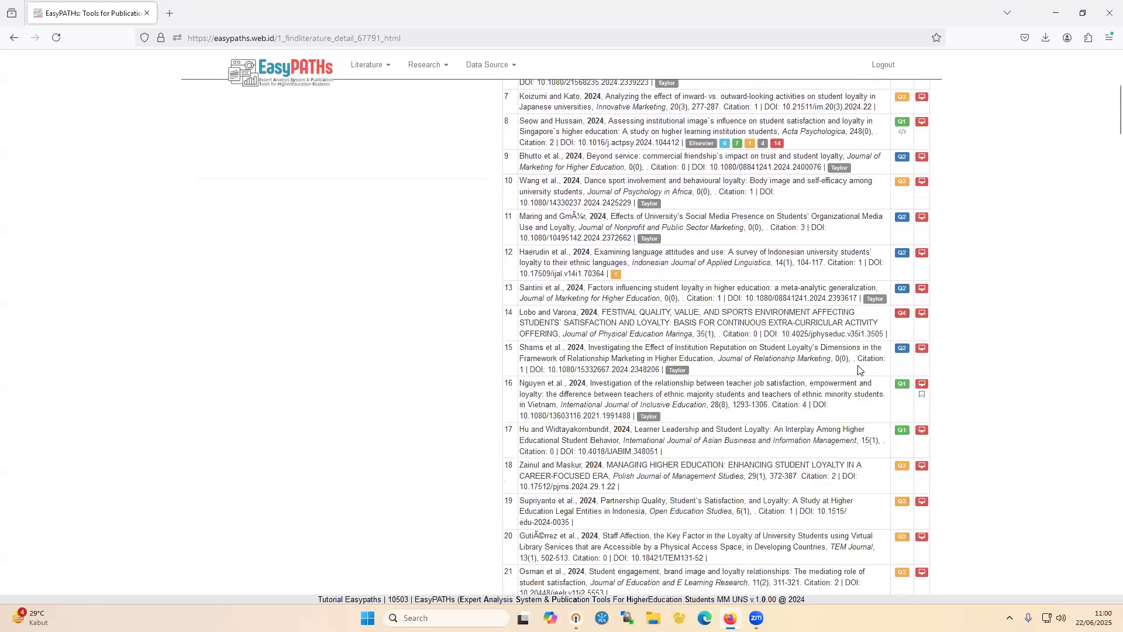
{"action": "scroll", "coordinate": [858, 369], "scroll_direction": "down", "scroll_amount": 7}
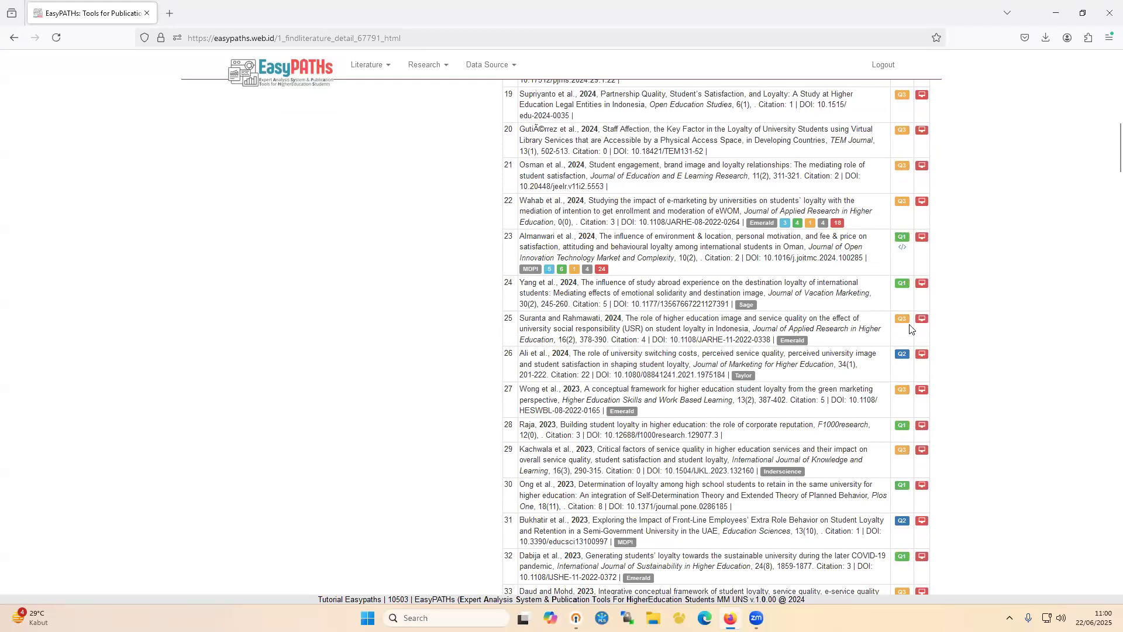
{"action": "scroll", "coordinate": [910, 329], "scroll_direction": "up", "scroll_amount": 6}
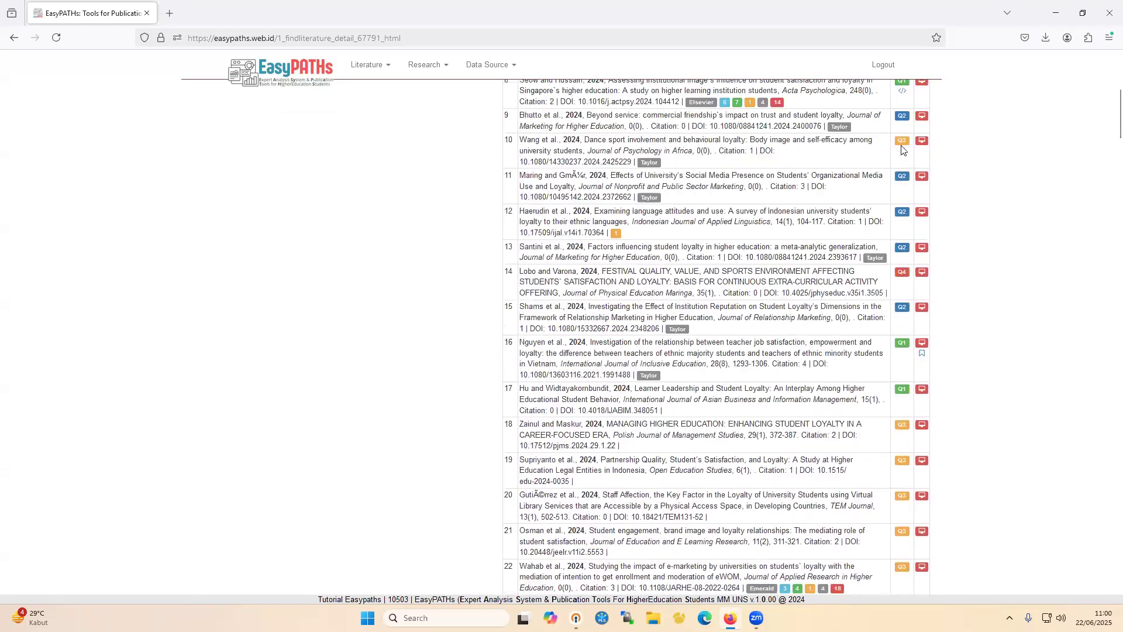
{"action": "scroll", "coordinate": [902, 149], "scroll_direction": "up", "scroll_amount": 1}
{"action": "left_click", "coordinate": [902, 146]}
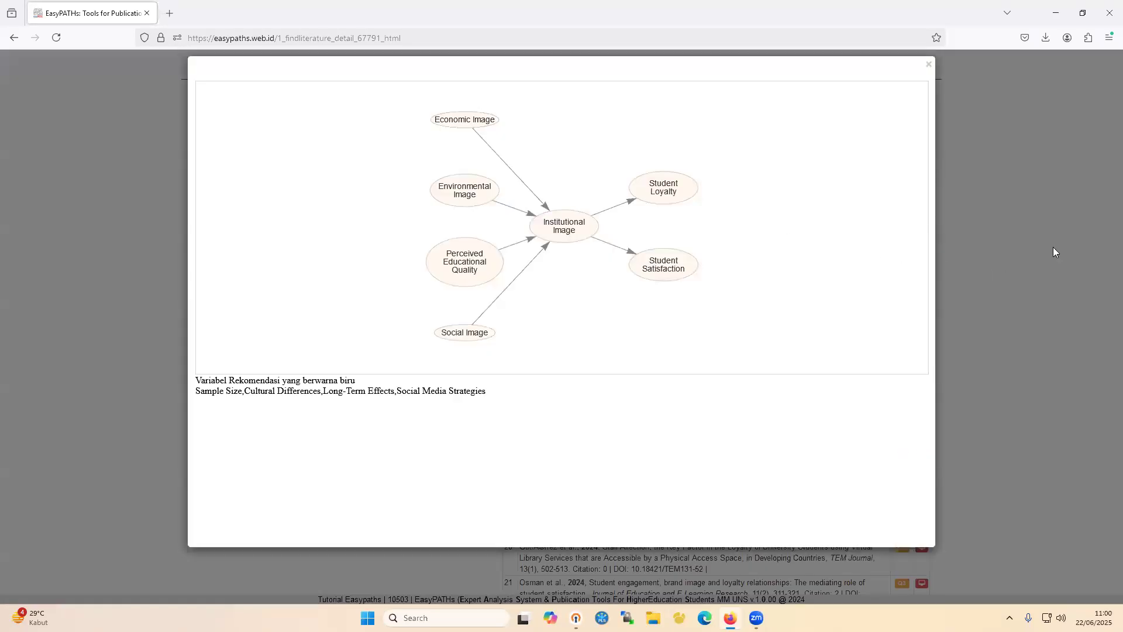
{"action": "left_click", "coordinate": [1054, 252]}
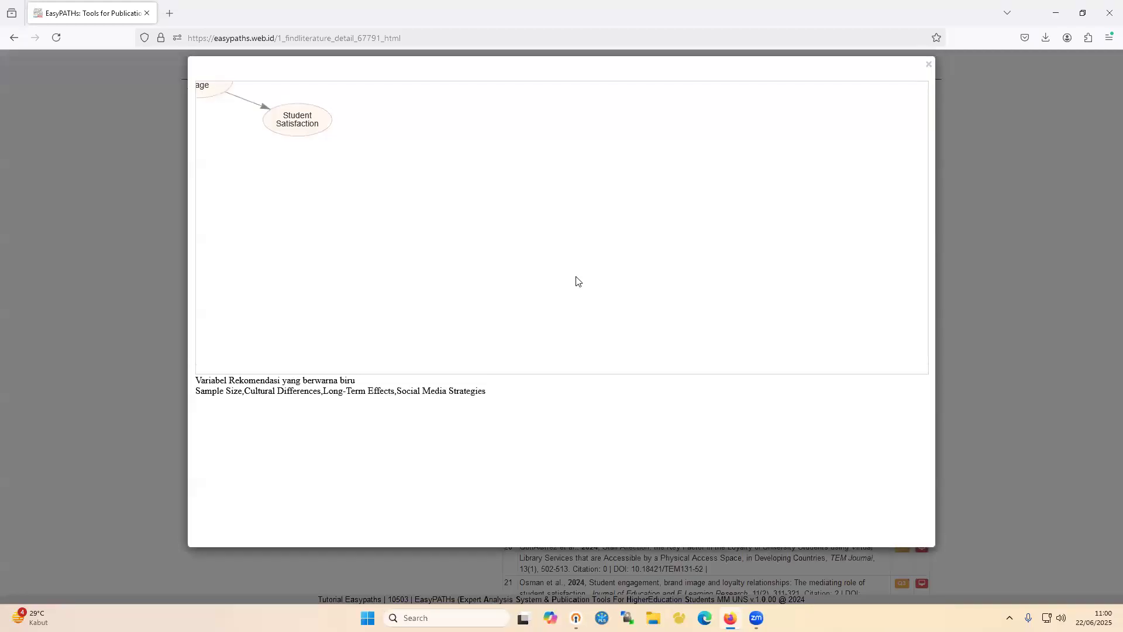
{"action": "left_click_drag", "start_coordinate": [383, 117], "coordinate": [641, 253]}
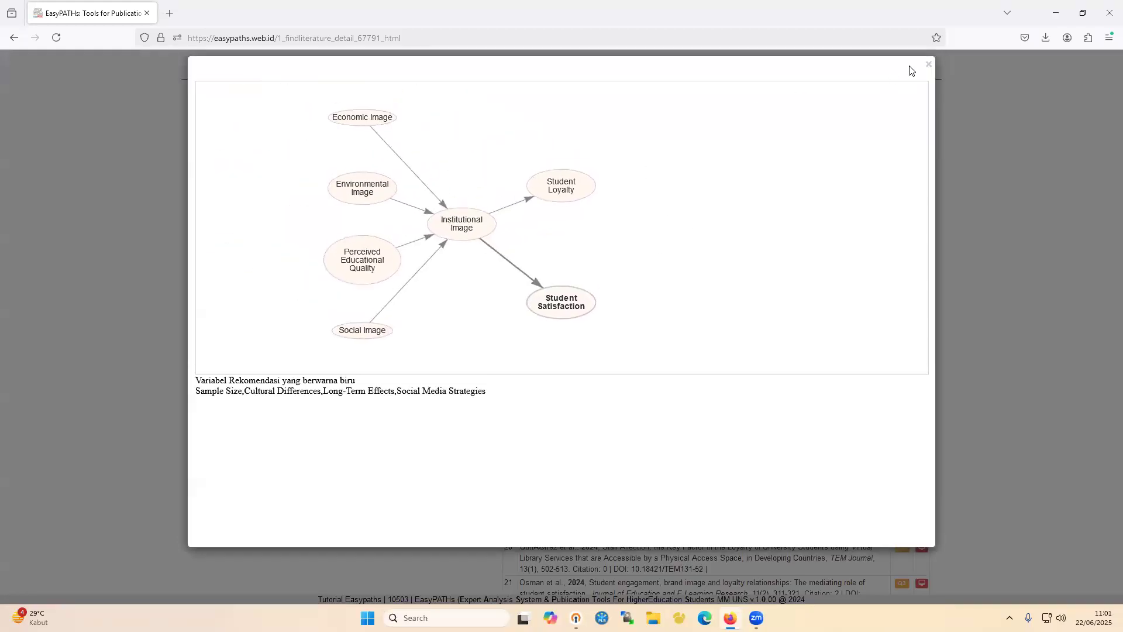
{"action": "left_click", "coordinate": [928, 65]}
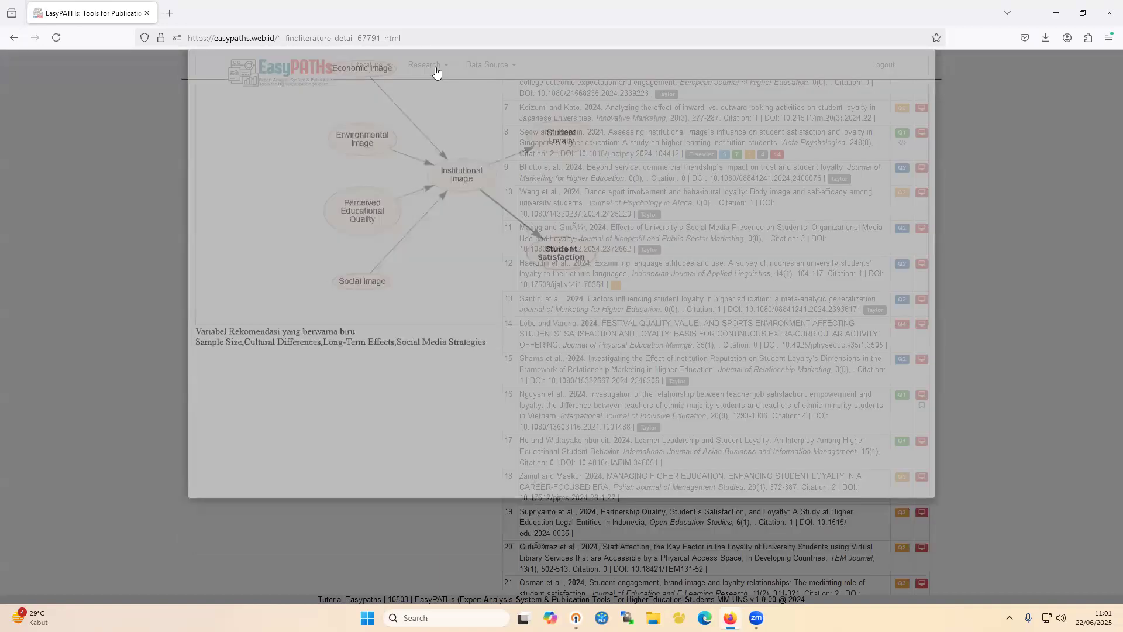
Examine the recommended variables, variable definitions and questionnaire items in the Singapore institutional image article's review, then close it
{"action": "scroll", "coordinate": [921, 238], "scroll_direction": "up", "scroll_amount": 4}
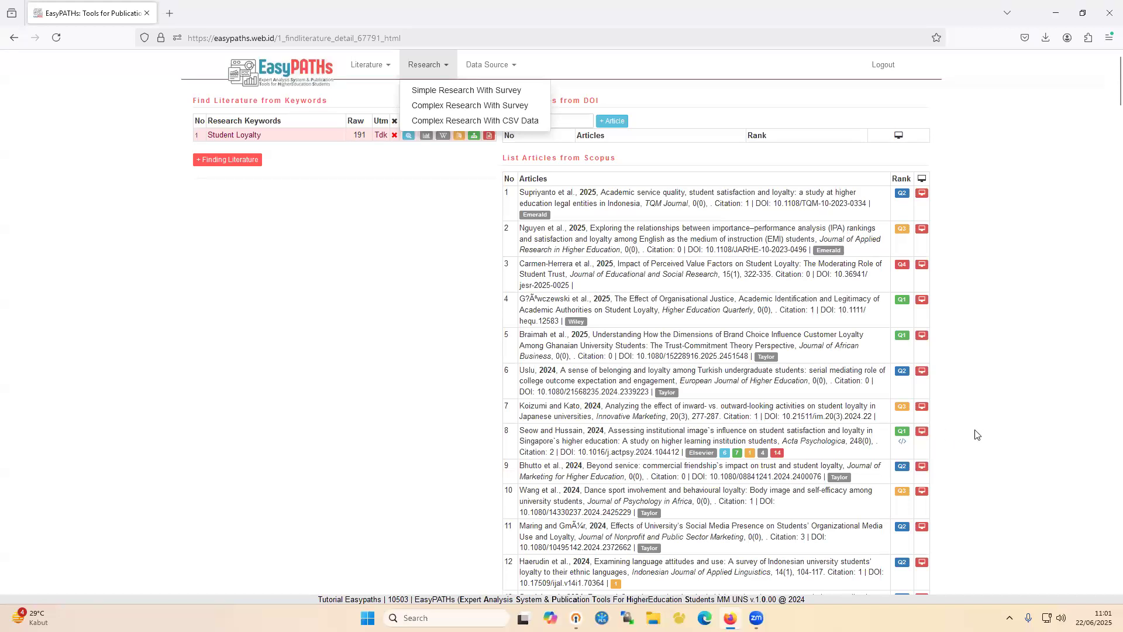
{"action": "left_click", "coordinate": [364, 332]}
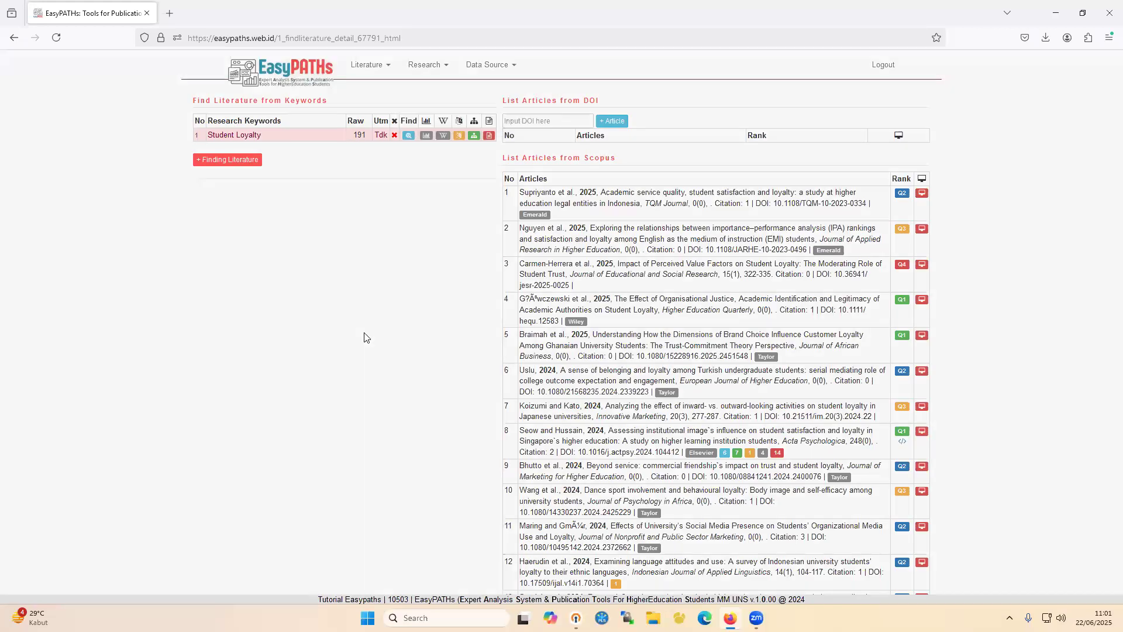
{"action": "scroll", "coordinate": [369, 331], "scroll_direction": "down", "scroll_amount": 5}
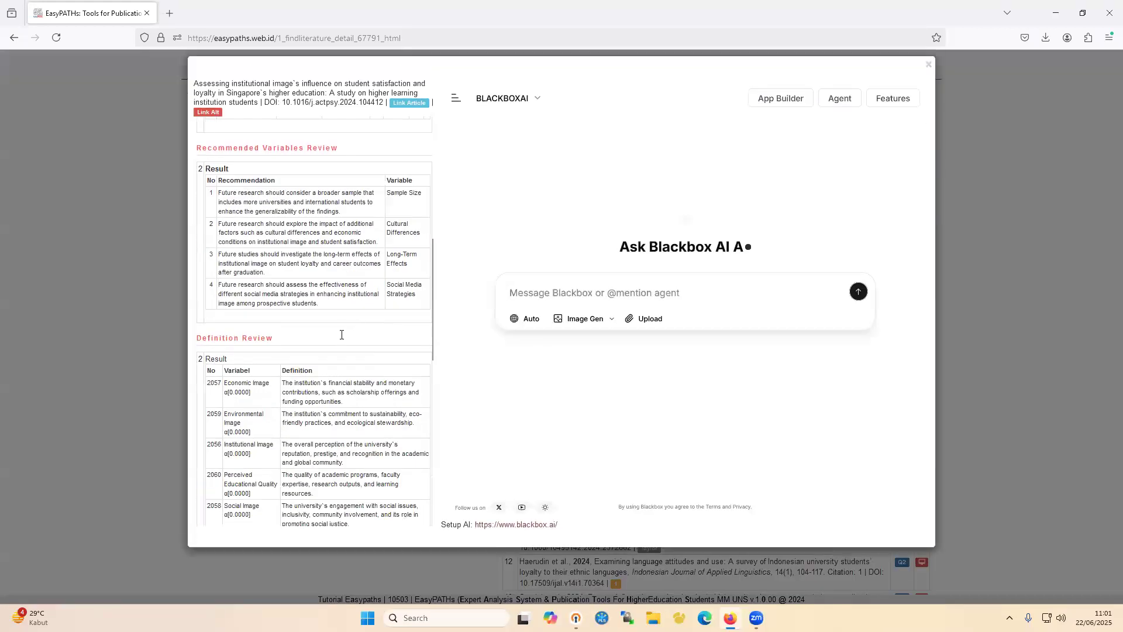
{"action": "scroll", "coordinate": [236, 253], "scroll_direction": "down", "scroll_amount": 3}
{"action": "left_click_drag", "start_coordinate": [236, 213], "coordinate": [340, 304]}
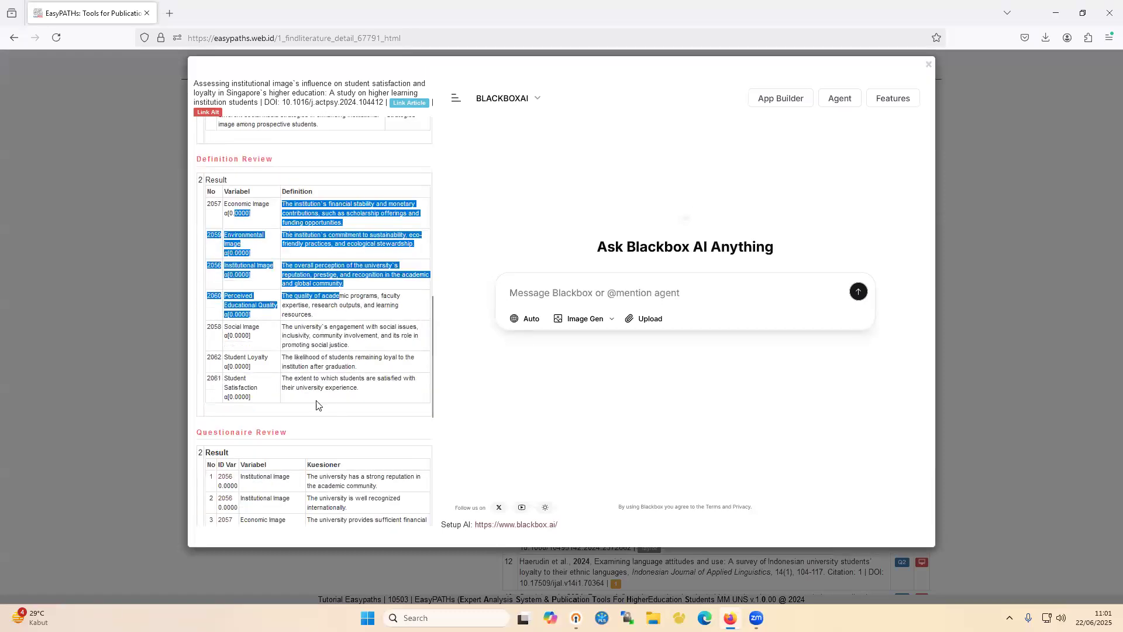
{"action": "scroll", "coordinate": [318, 405], "scroll_direction": "down", "scroll_amount": 4}
{"action": "left_click_drag", "start_coordinate": [270, 362], "coordinate": [375, 448]}
{"action": "left_click", "coordinate": [621, 216]}
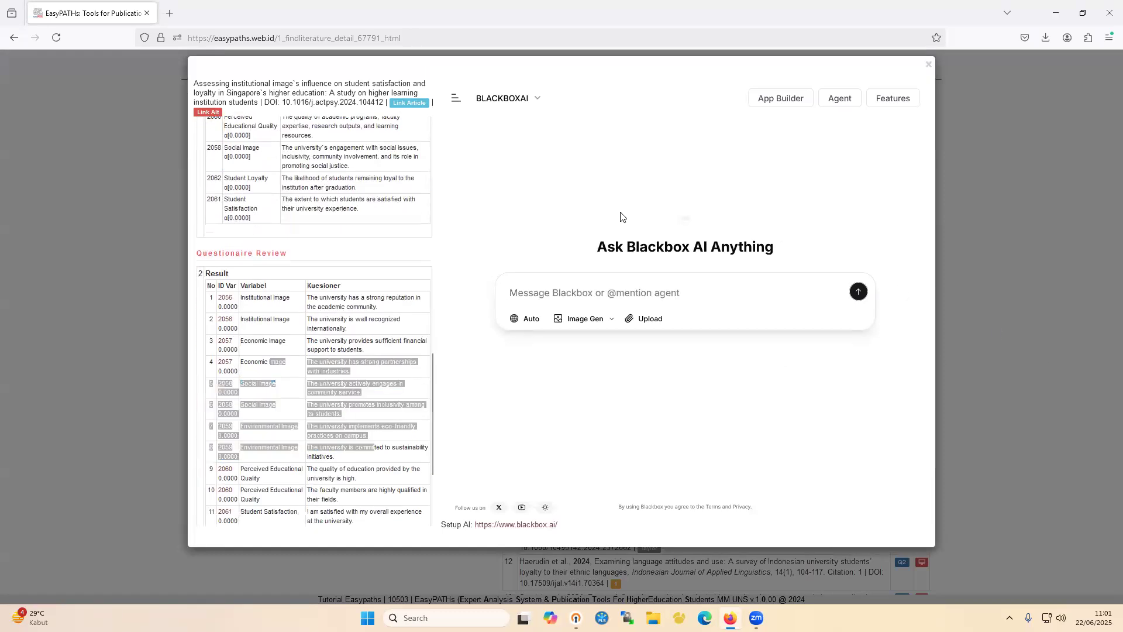
{"action": "left_click", "coordinate": [374, 52]}
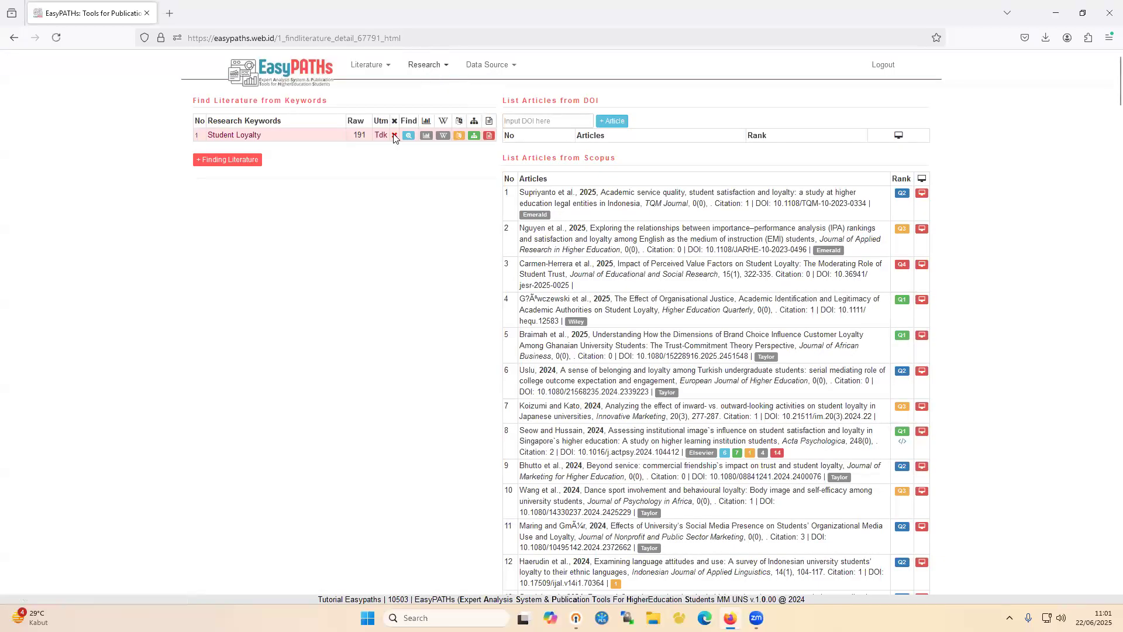
Go to the simple research with survey list, retitle its entry "Student Loyalty in Higher Education" and open that research
{"action": "left_click_drag", "start_coordinate": [738, 250], "coordinate": [738, 250]}
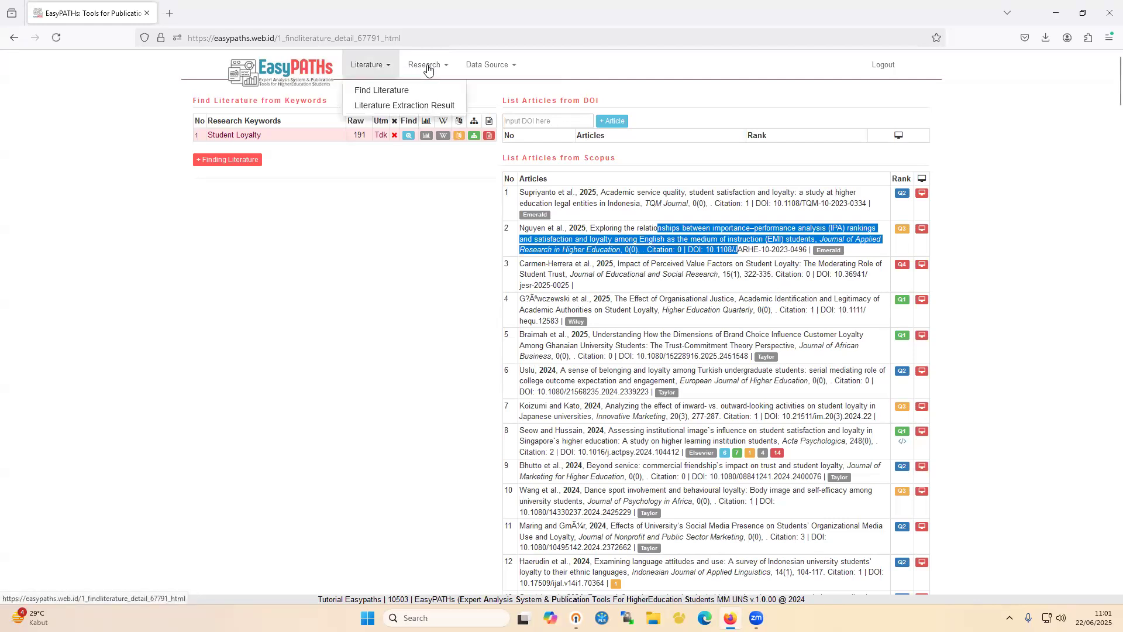
{"action": "left_click", "coordinate": [440, 91]}
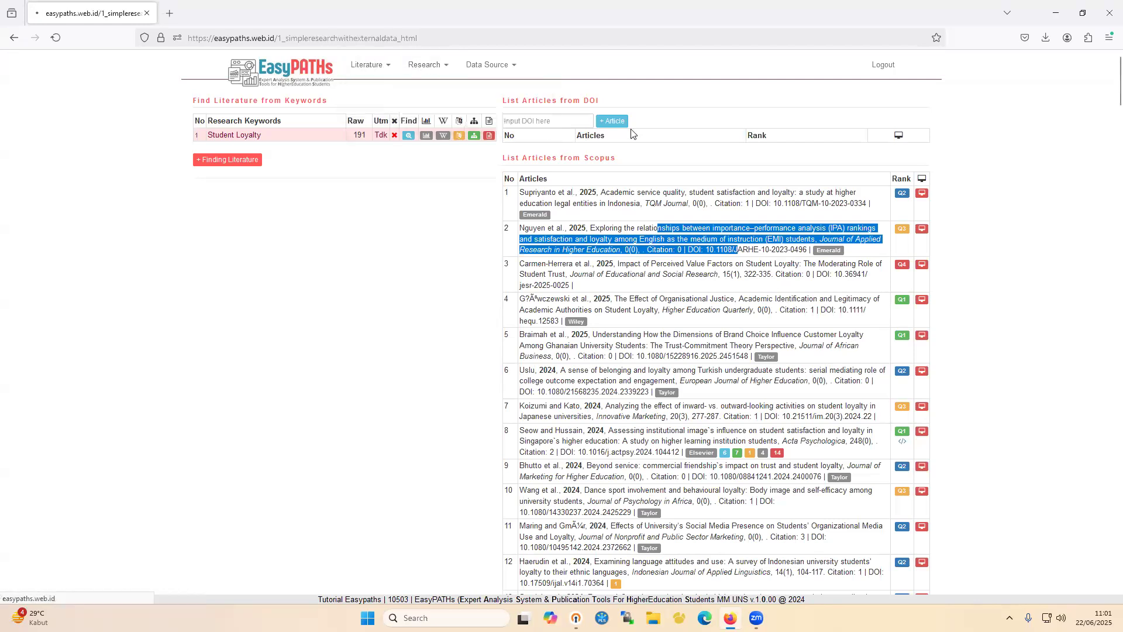
{"action": "left_click", "coordinate": [264, 138]}
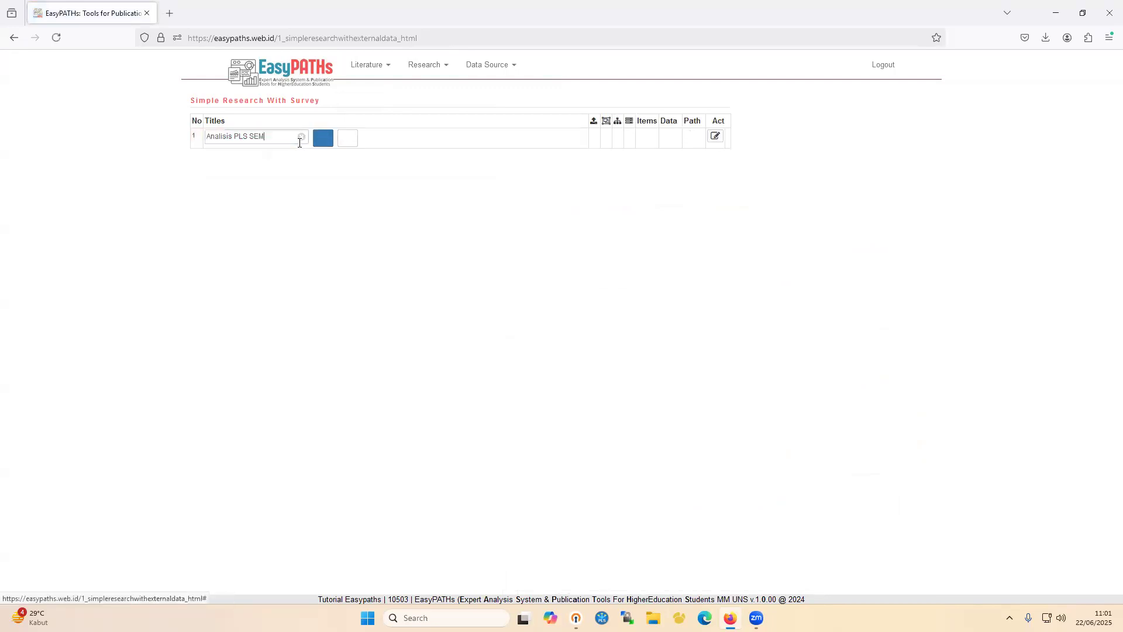
{"action": "key", "text": "ctrl+a"}
{"action": "key", "text": "BackSpace"}
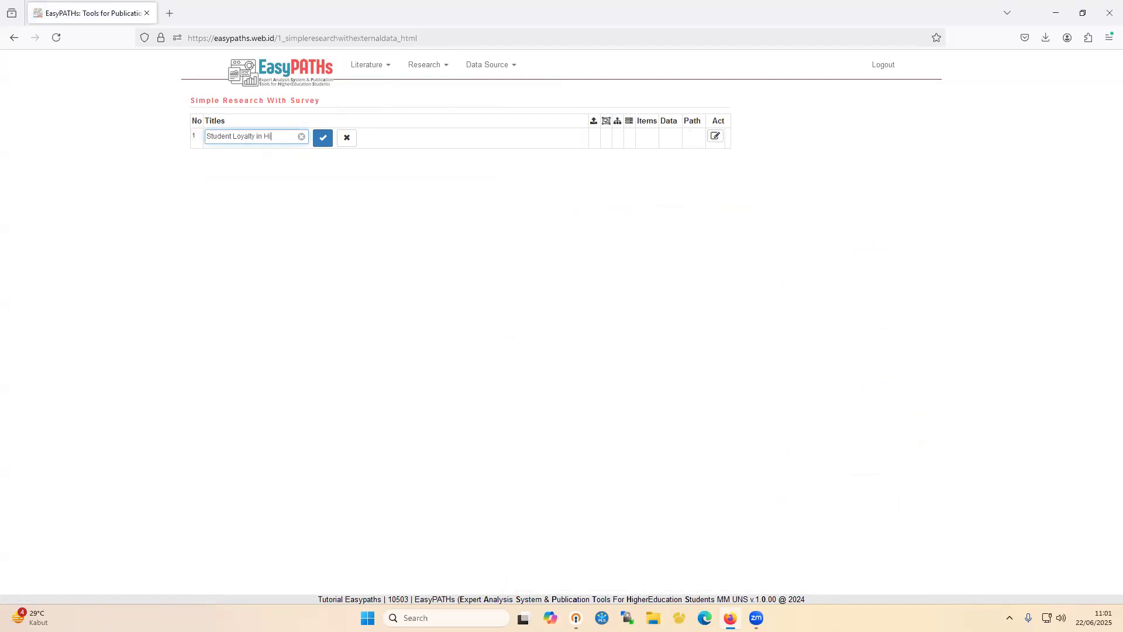
{"action": "type", "text": "Student Loyalty in Higher Education"}
{"action": "key", "text": "Return"}
{"action": "left_click", "coordinate": [712, 137]}
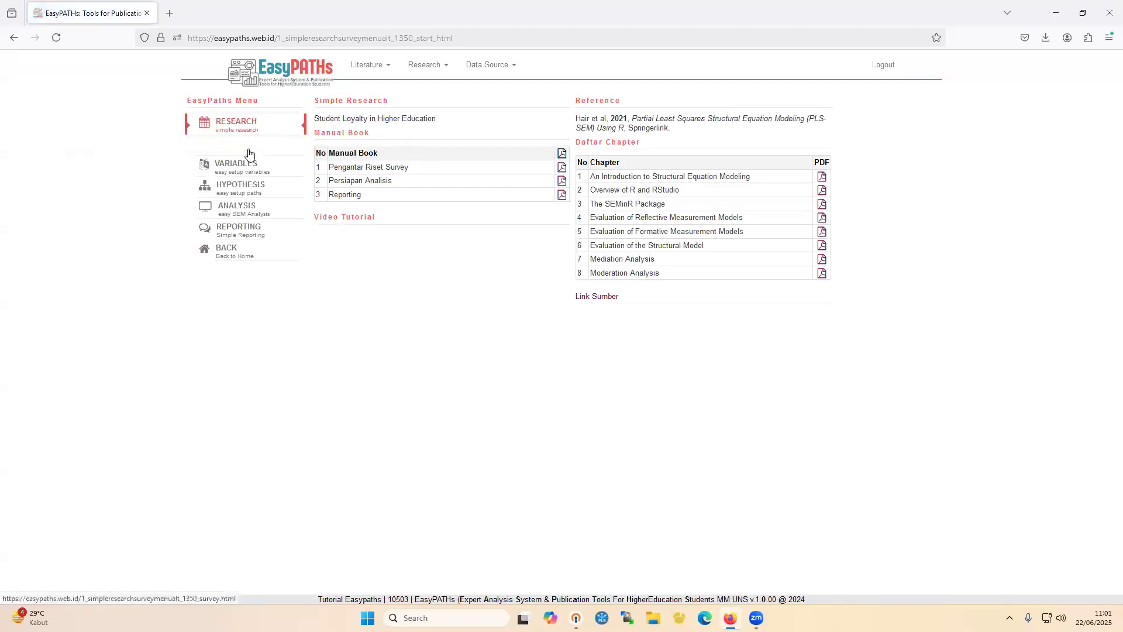
Start the survey form for the Student Loyalty in Higher Education research and confirm its creation
{"action": "left_click", "coordinate": [251, 153]}
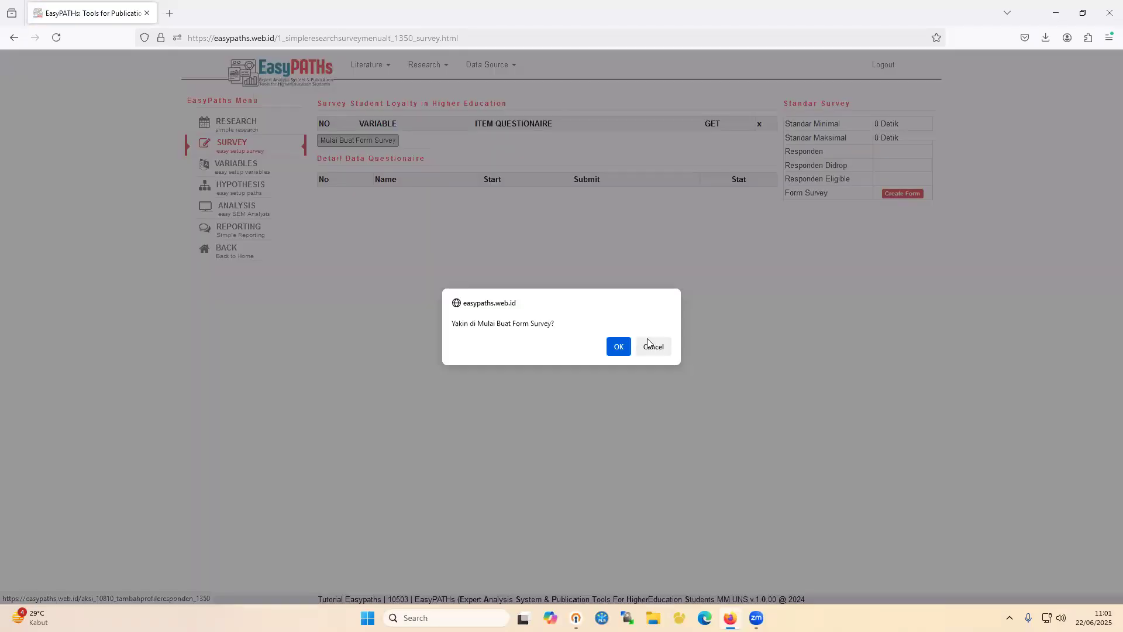
{"action": "left_click", "coordinate": [650, 343]}
{"action": "left_click", "coordinate": [260, 144]}
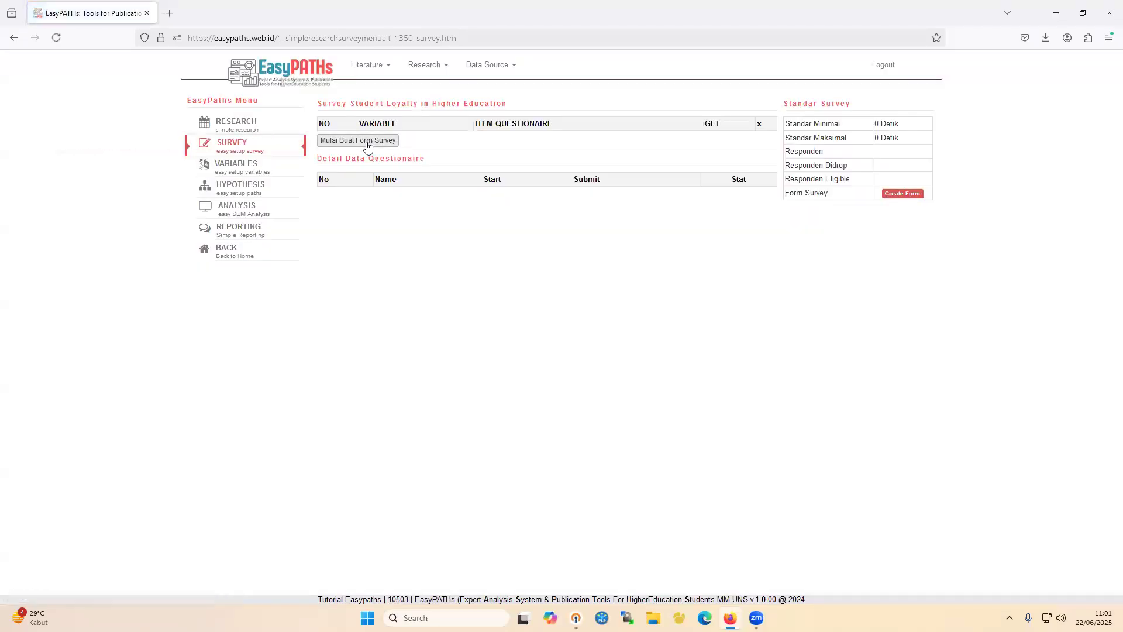
{"action": "left_click", "coordinate": [393, 146]}
{"action": "left_click", "coordinate": [617, 346]}
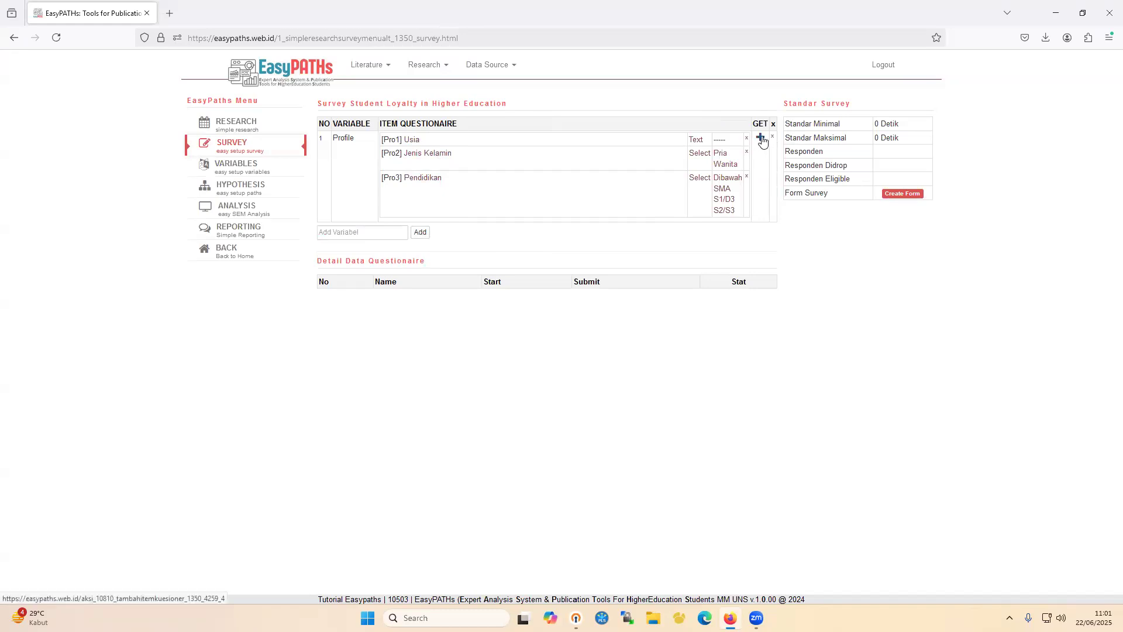
Add a fourth questionnaire item named "Pendapatan" to the Profile variable and set its answer type to Select
{"action": "left_click", "coordinate": [635, 140]}
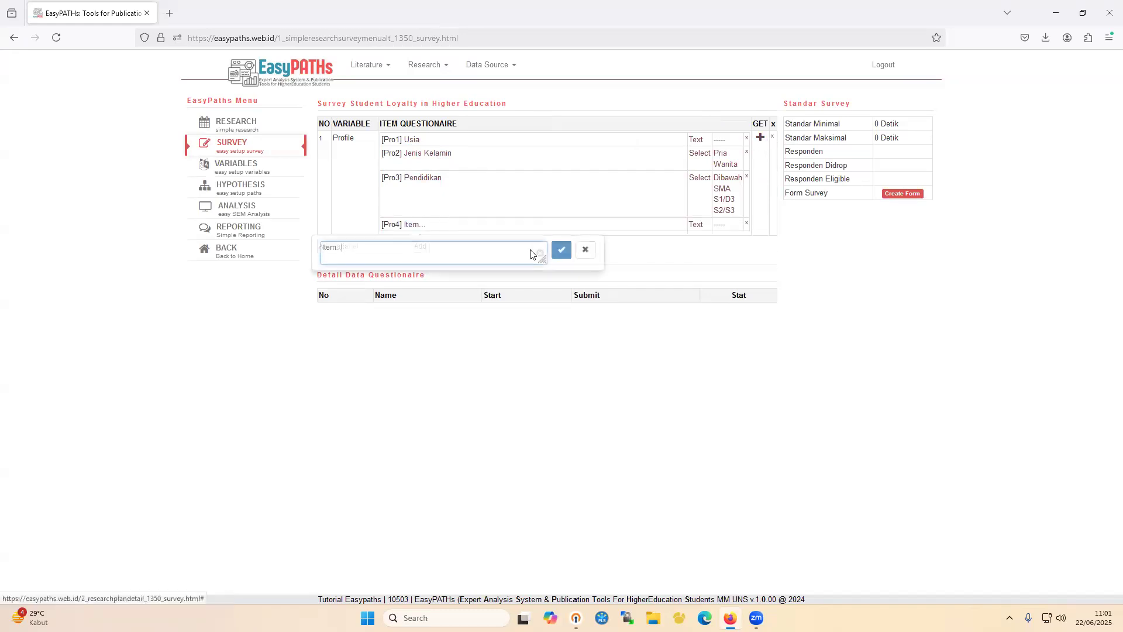
{"action": "type", "text": "Pendapatan"}
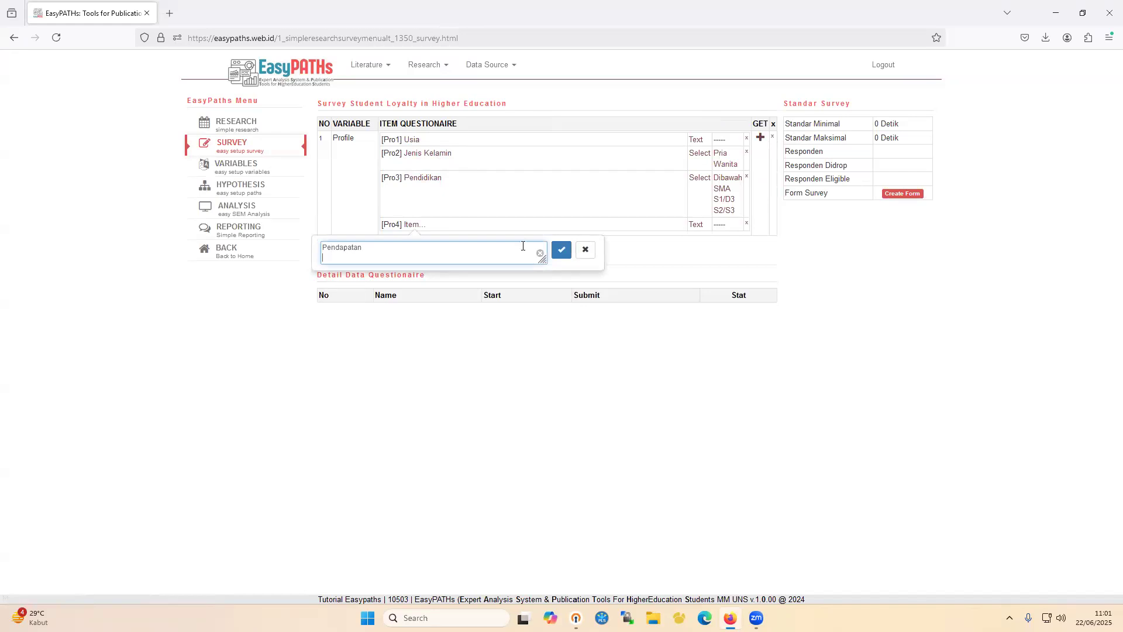
{"action": "left_click", "coordinate": [561, 249]}
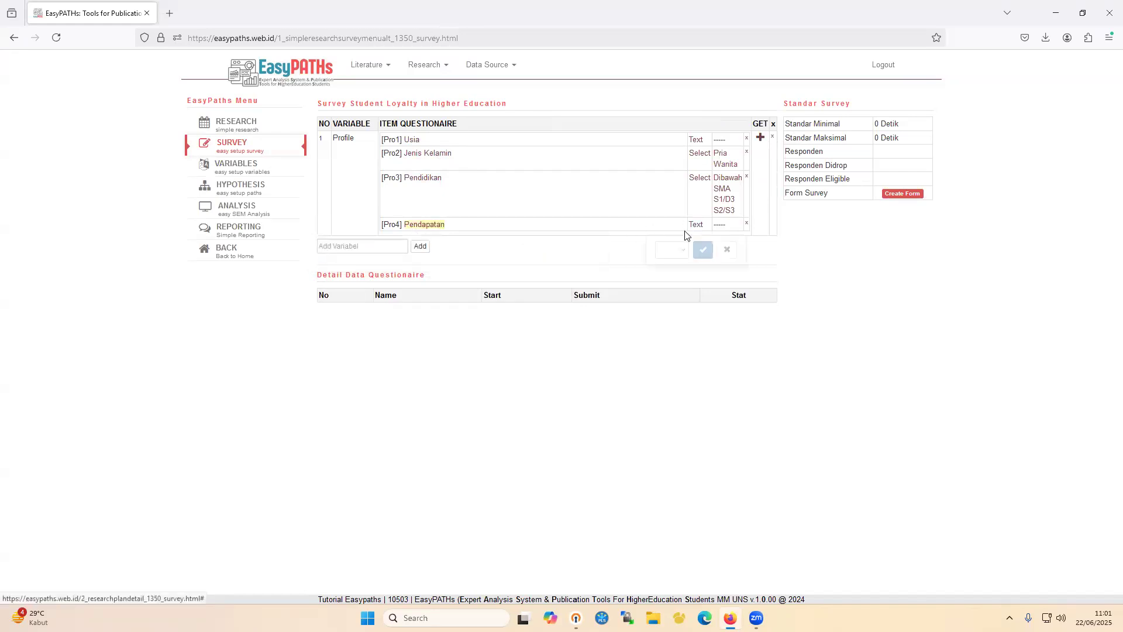
{"action": "left_click", "coordinate": [671, 249]}
{"action": "left_click", "coordinate": [669, 292]}
{"action": "left_click", "coordinate": [702, 249]}
{"action": "left_click", "coordinate": [232, 146]}
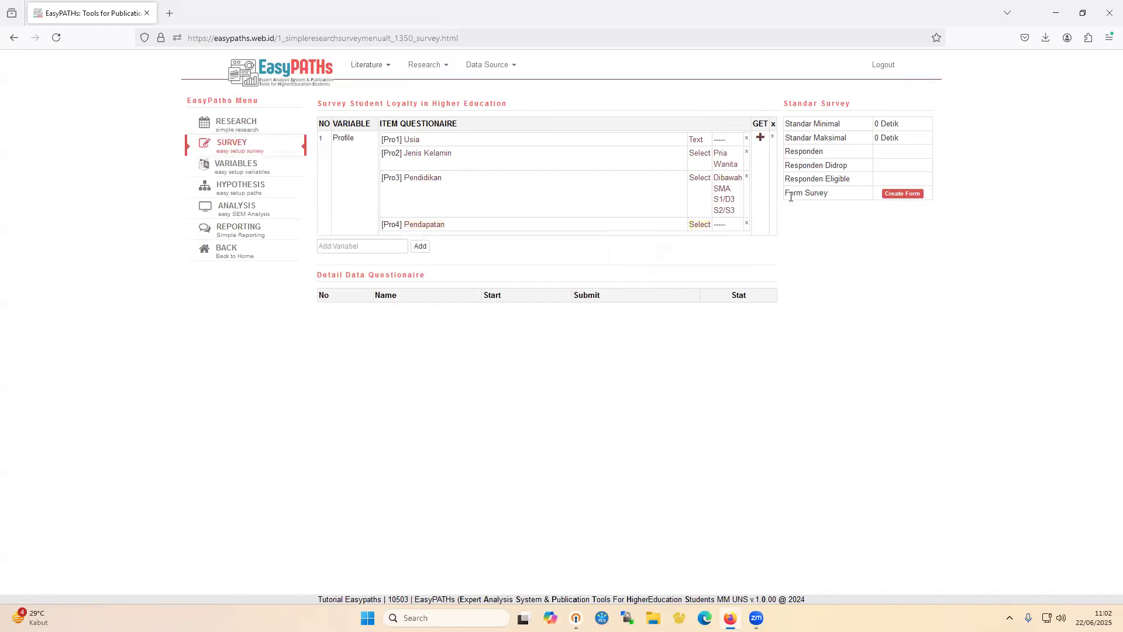
Set the Pendapatan answer options to Dibawah 1 Jt, 1jt - 2.5 jt, 2.5 jt - 5 jt, 5jt - 7.5 jt and Diatas 7.5 jt
{"action": "left_click", "coordinate": [724, 225]}
{"action": "left_click", "coordinate": [831, 241]}
{"action": "left_click", "coordinate": [720, 225]}
{"action": "type", "text": "Dibawah SMA S1/D3"}
{"action": "left_click", "coordinate": [720, 224]}
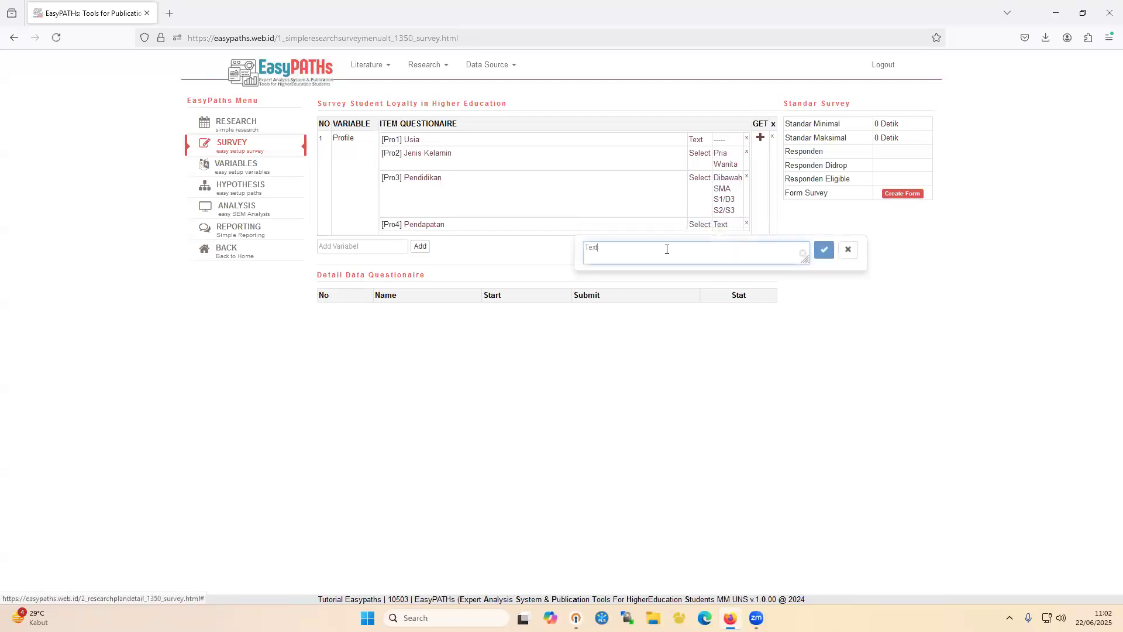
{"action": "key", "text": "ctrl+a"}
{"action": "key", "text": "BackSpace"}
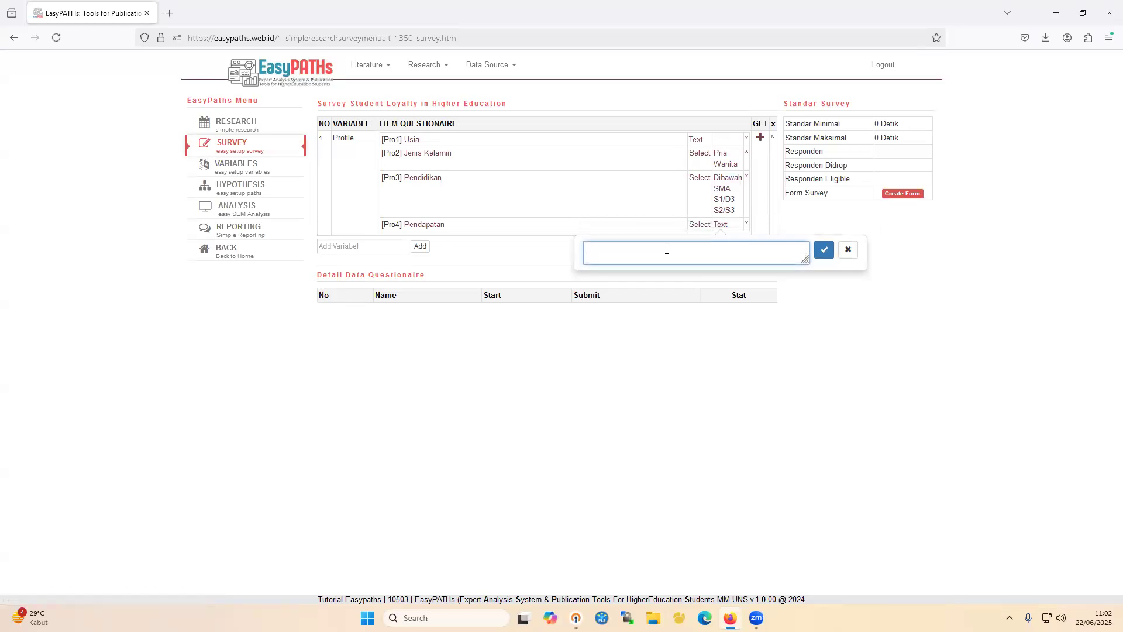
{"action": "type", "text": "Dibawah 1 Jt"}
{"action": "key", "text": "Return"}
{"action": "type", "text": "2.5 jt - 5 jt"}
{"action": "key", "text": "Return"}
{"action": "type", "text": "5jt - 7.5 jt"}
{"action": "key", "text": "Return"}
{"action": "type", "text": "Diatas 7.5jt"}
{"action": "left_click", "coordinate": [822, 250]}
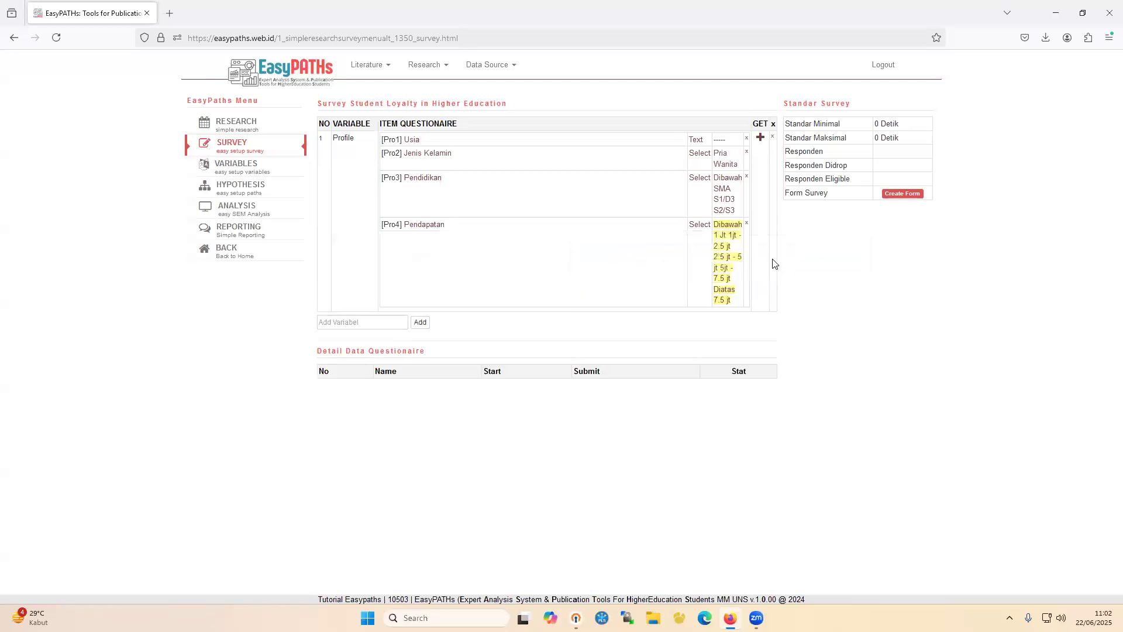
{"action": "left_click", "coordinate": [253, 157]}
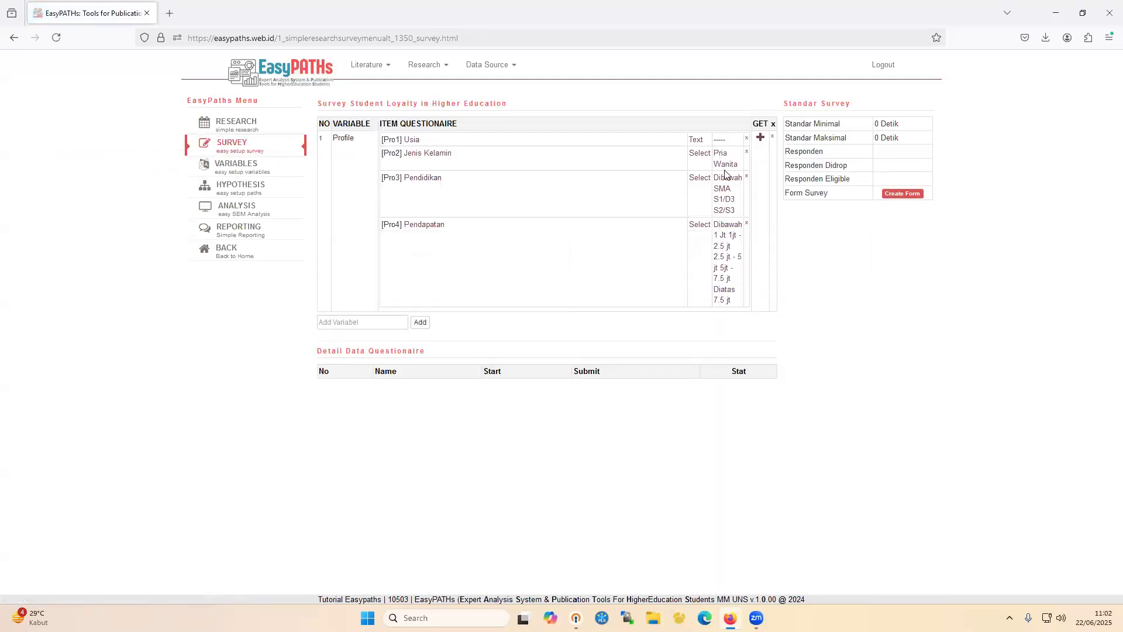
Open the literature finder in a separate tab and check the Scopus article list for the Student Loyalty keyword
{"action": "left_click", "coordinate": [365, 322]}
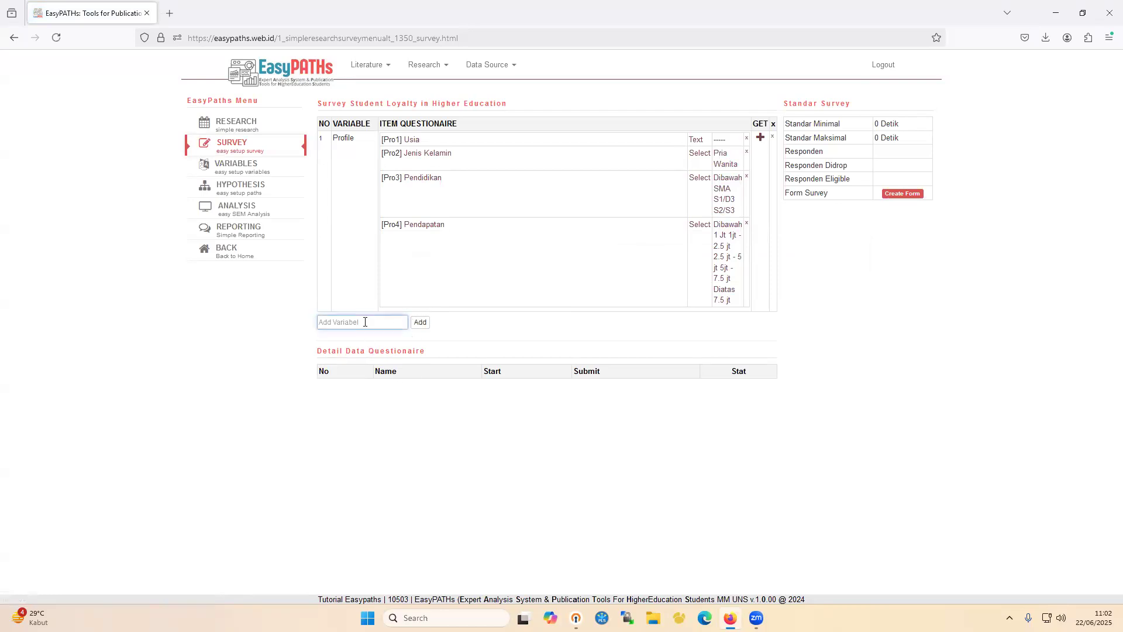
{"action": "left_click", "coordinate": [380, 65]}
{"action": "right_click", "coordinate": [390, 92]}
{"action": "key", "text": "Return"}
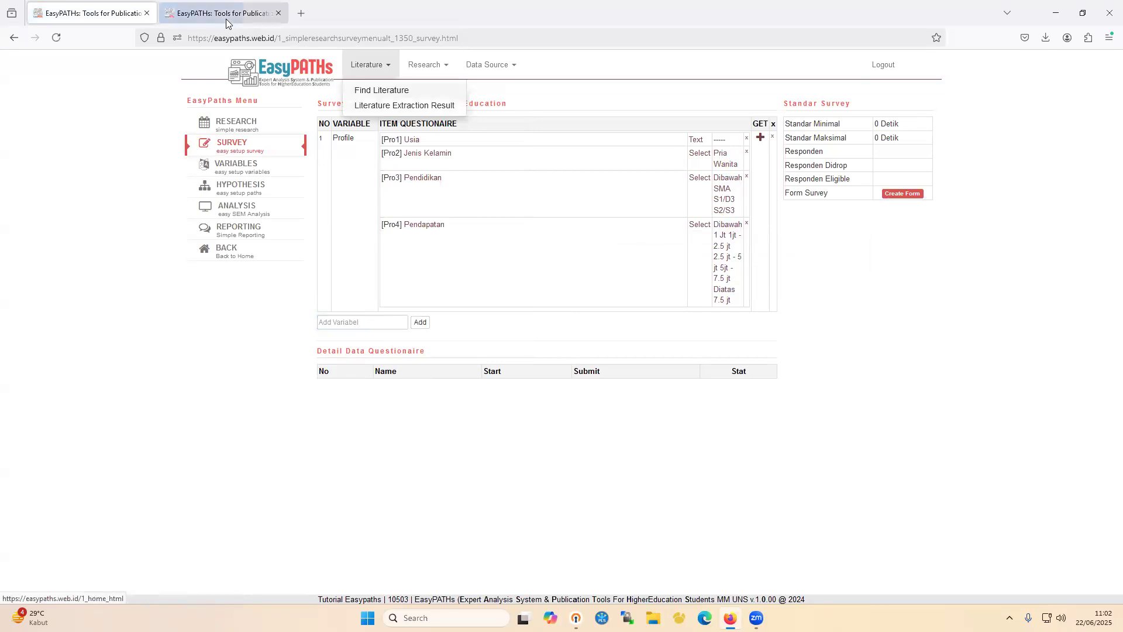
{"action": "left_click", "coordinate": [226, 17]}
{"action": "left_click", "coordinate": [489, 136]}
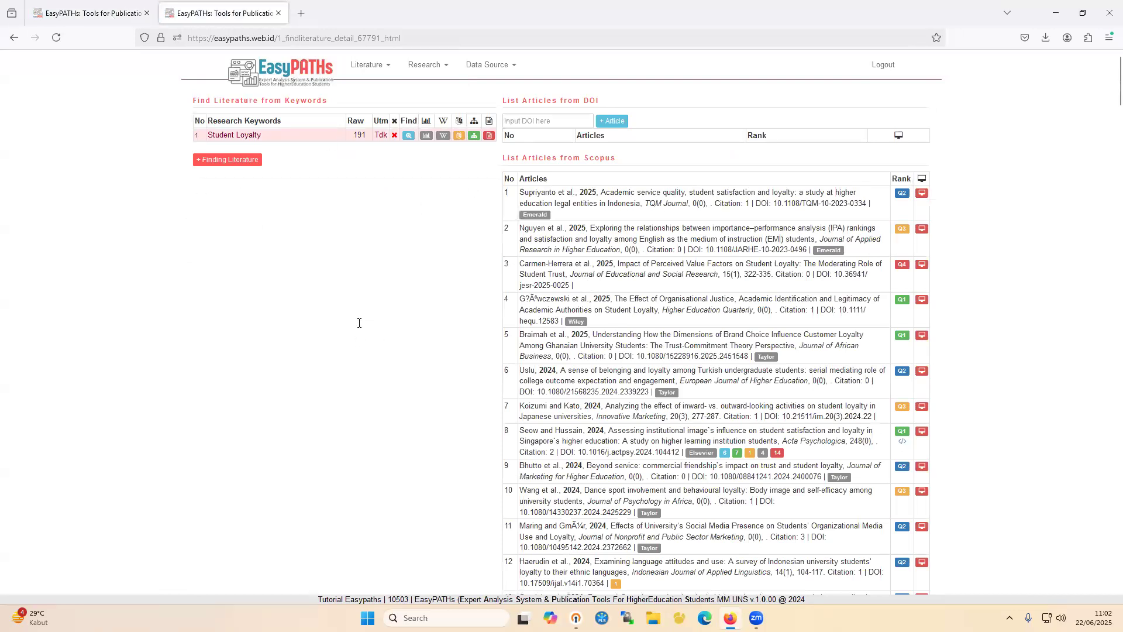
{"action": "left_click", "coordinate": [227, 159]}
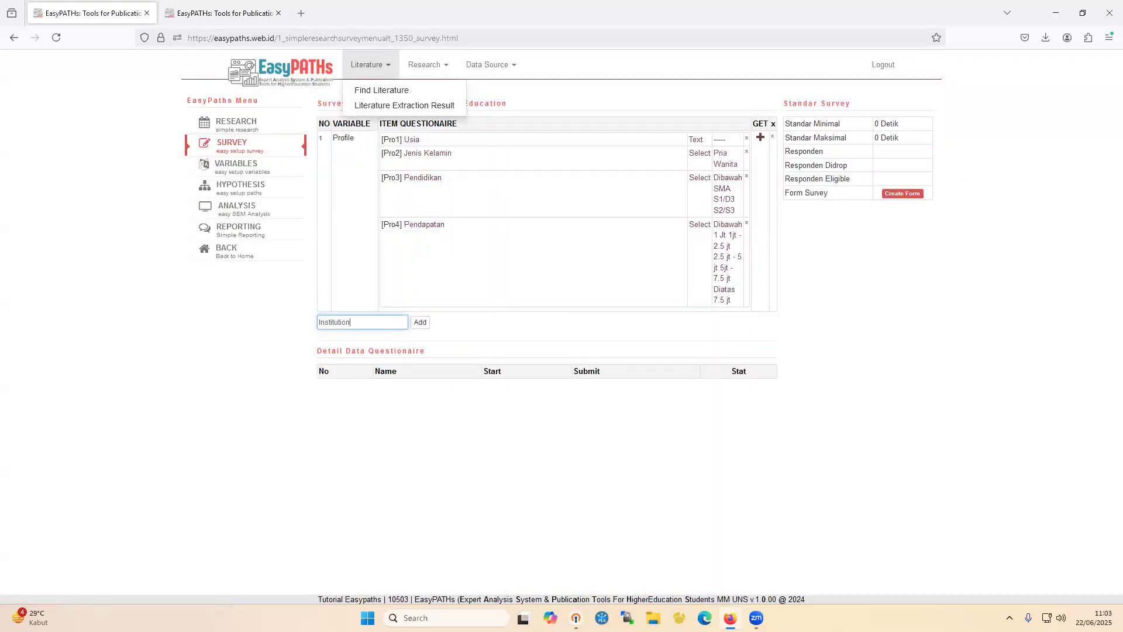
Add Institution Image, Student Satisfaction and Student Loyalty as variables in the Student Loyalty in Higher Education survey
{"action": "key", "text": "Return"}
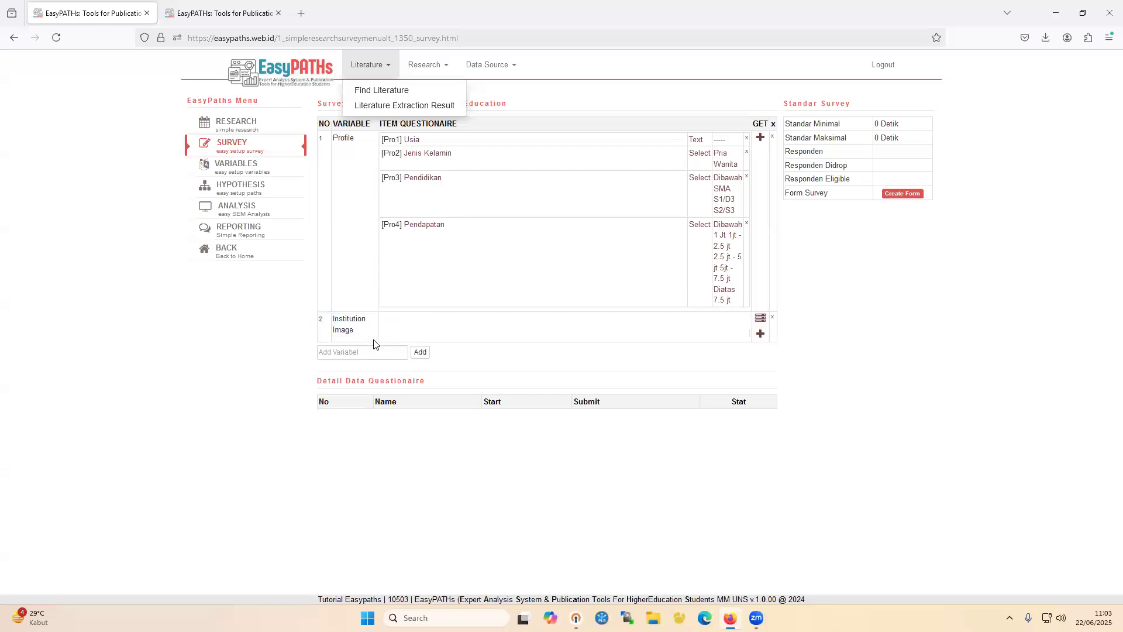
{"action": "left_click", "coordinate": [376, 351]}
{"action": "type", "text": "Sati"}
{"action": "key", "text": "BackSpace"}
{"action": "key", "text": "BackSpace"}
{"action": "type", "text": "tudent Sati"}
{"action": "key", "text": "Return"}
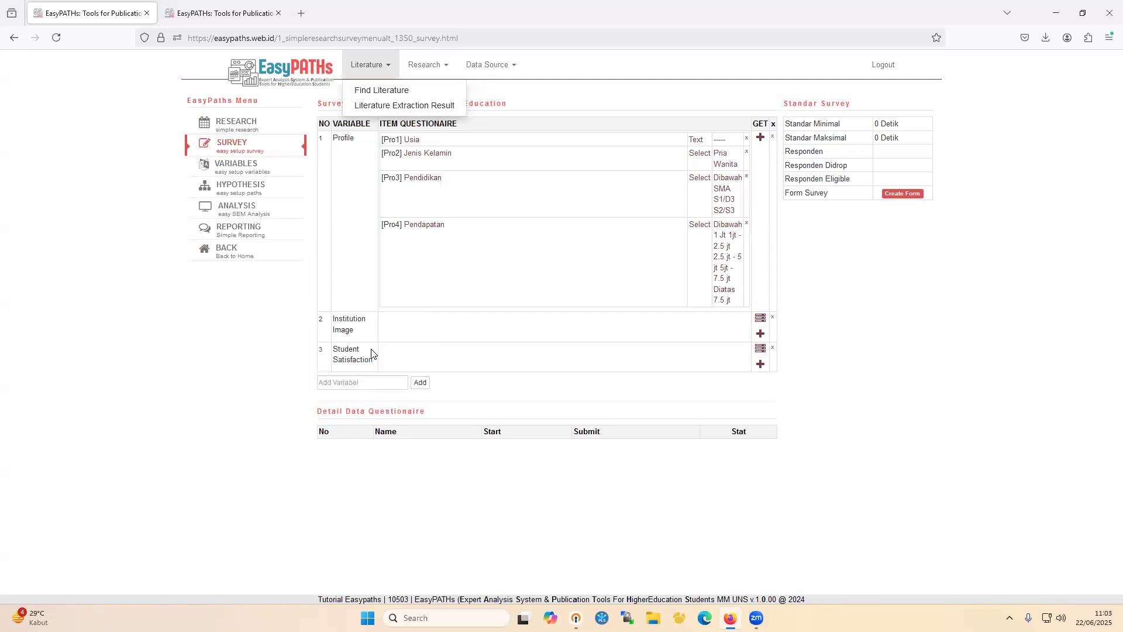
{"action": "left_click", "coordinate": [374, 382]}
{"action": "type", "text": "Student Loyalty"}
{"action": "key", "text": "Return"}
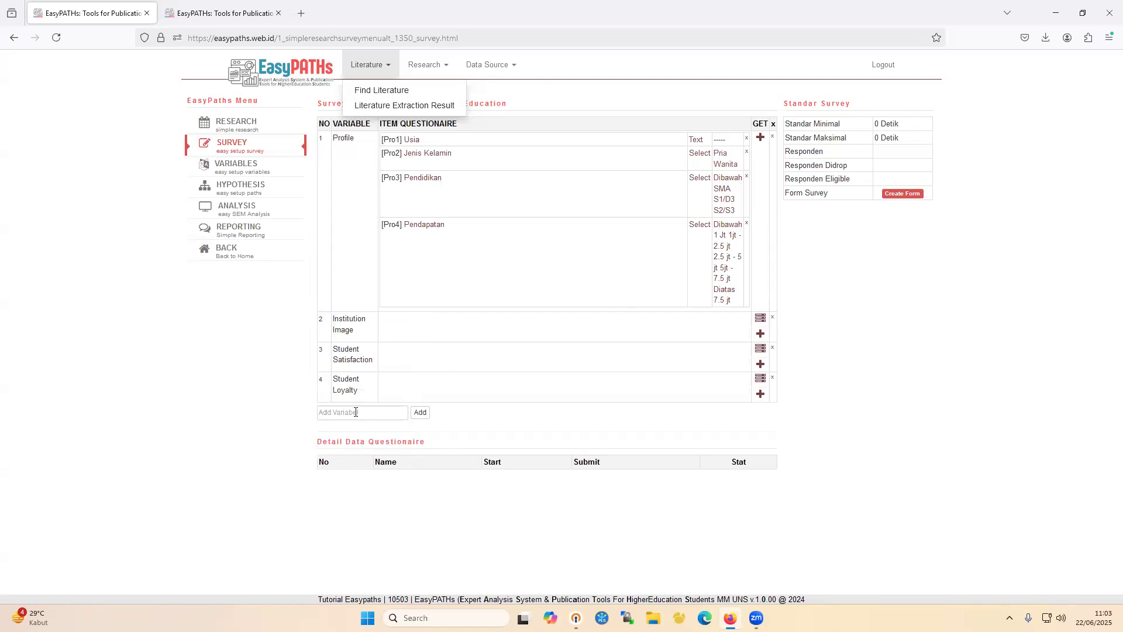
In the literature tab's research ideas for Student Loyalty, examine the organizing frameworks of Student Loyalty and International Student Satisfaction
{"action": "left_click", "coordinate": [195, 10]}
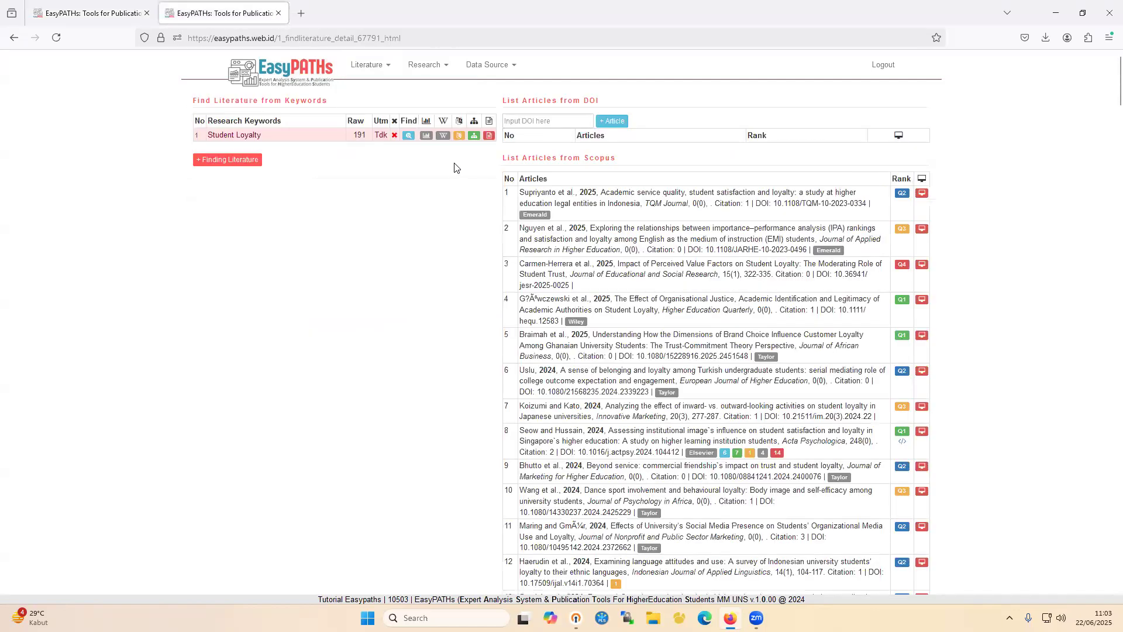
{"action": "left_click", "coordinate": [460, 135]}
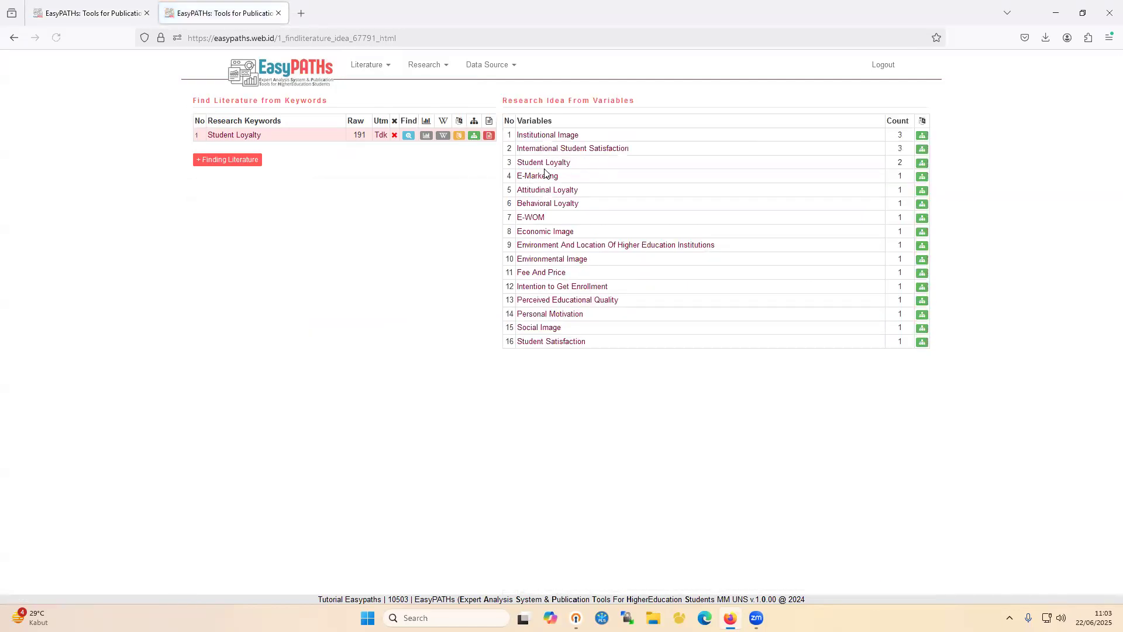
{"action": "left_click", "coordinate": [923, 164]}
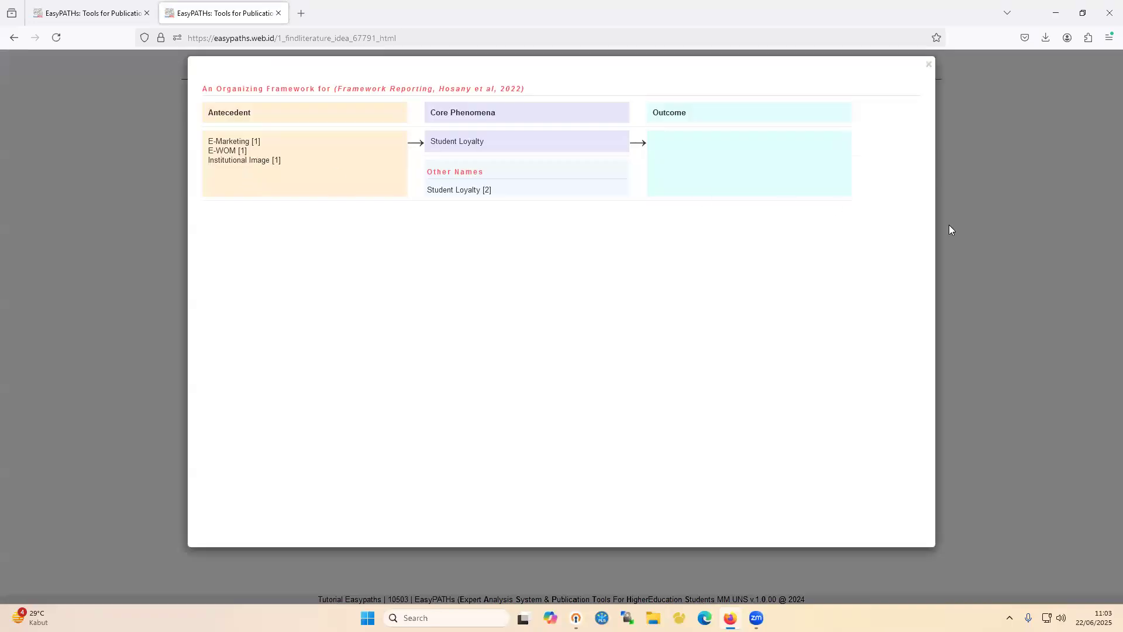
{"action": "left_click", "coordinate": [949, 225]}
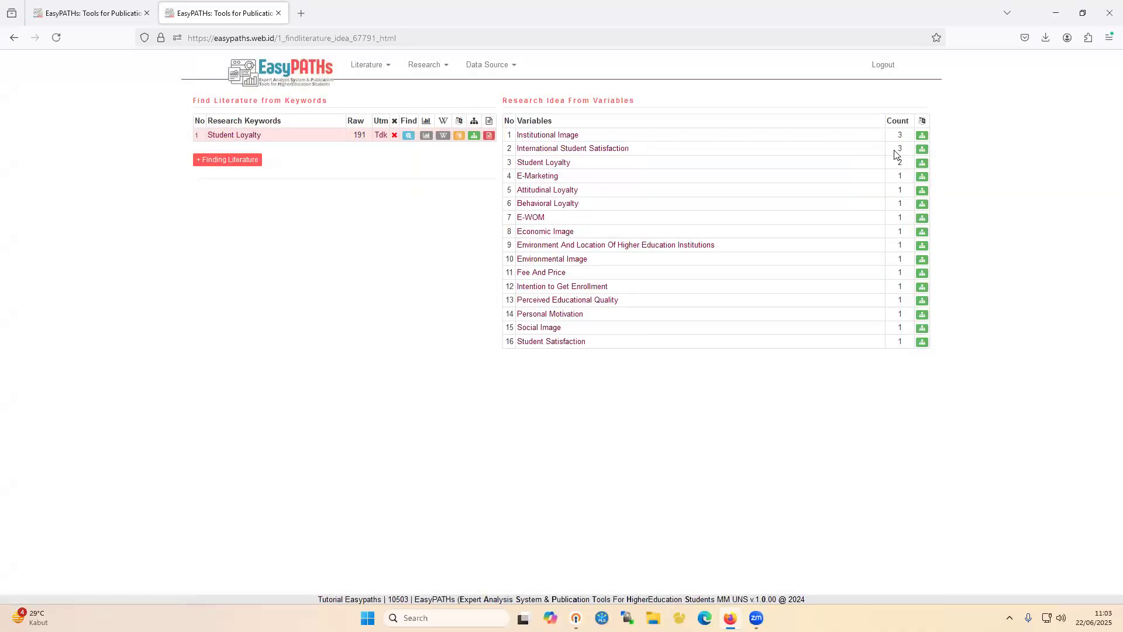
{"action": "left_click", "coordinate": [895, 151]}
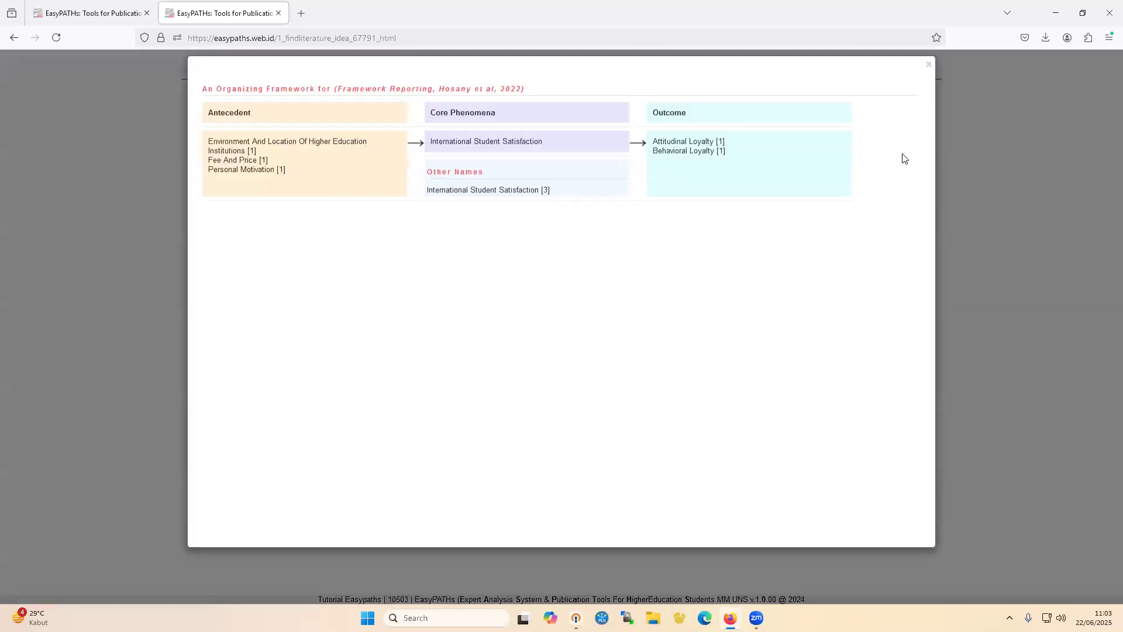
{"action": "left_click", "coordinate": [954, 169]}
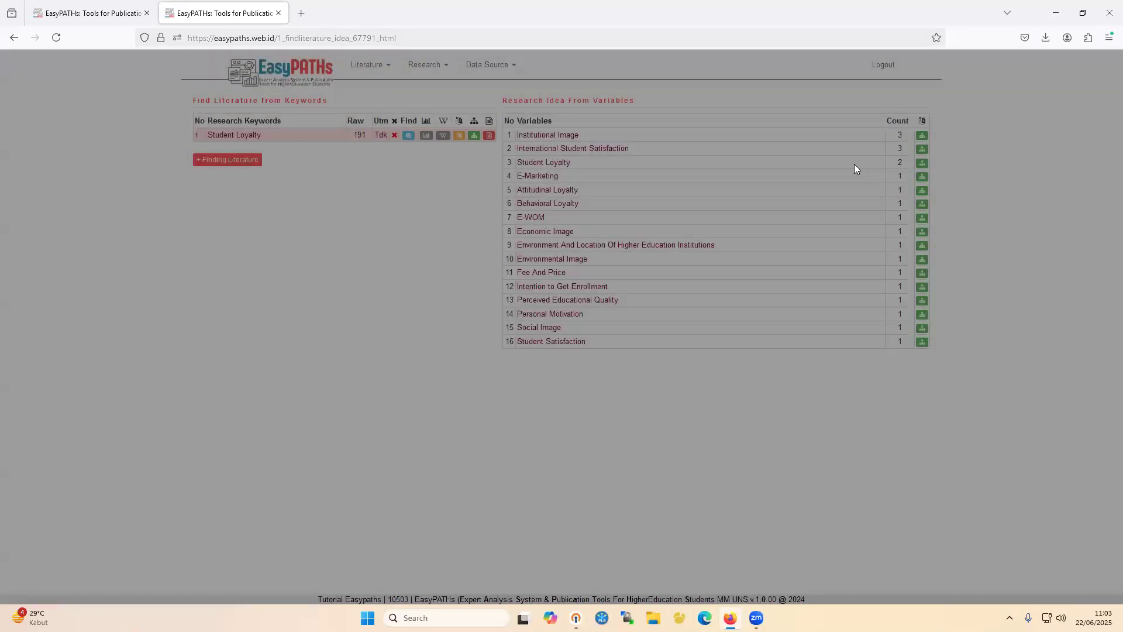
Return to the survey and add Student Motivation and Service Quality as two more variables
{"action": "left_click", "coordinate": [83, 14]}
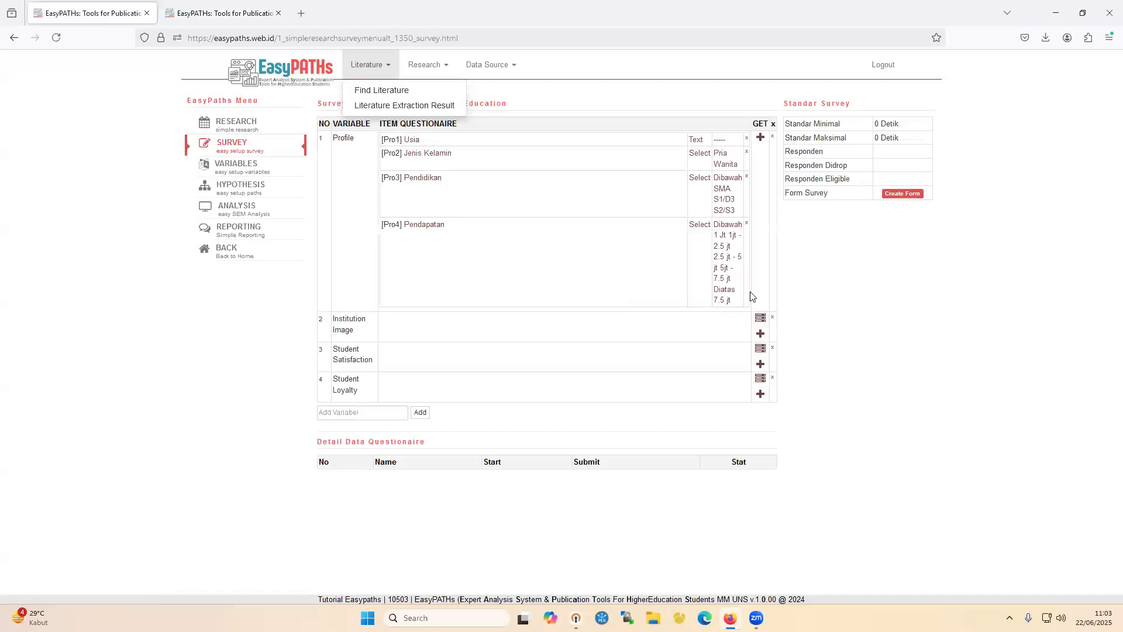
{"action": "left_click", "coordinate": [359, 414]}
{"action": "type", "text": "Student Motivation"}
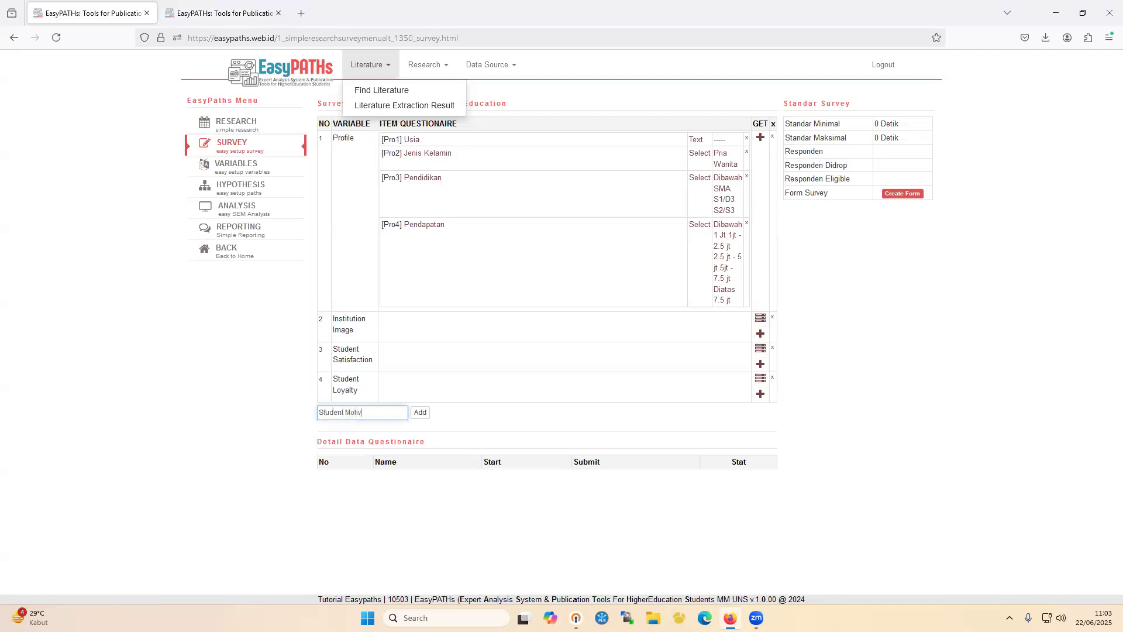
{"action": "key", "text": "Return"}
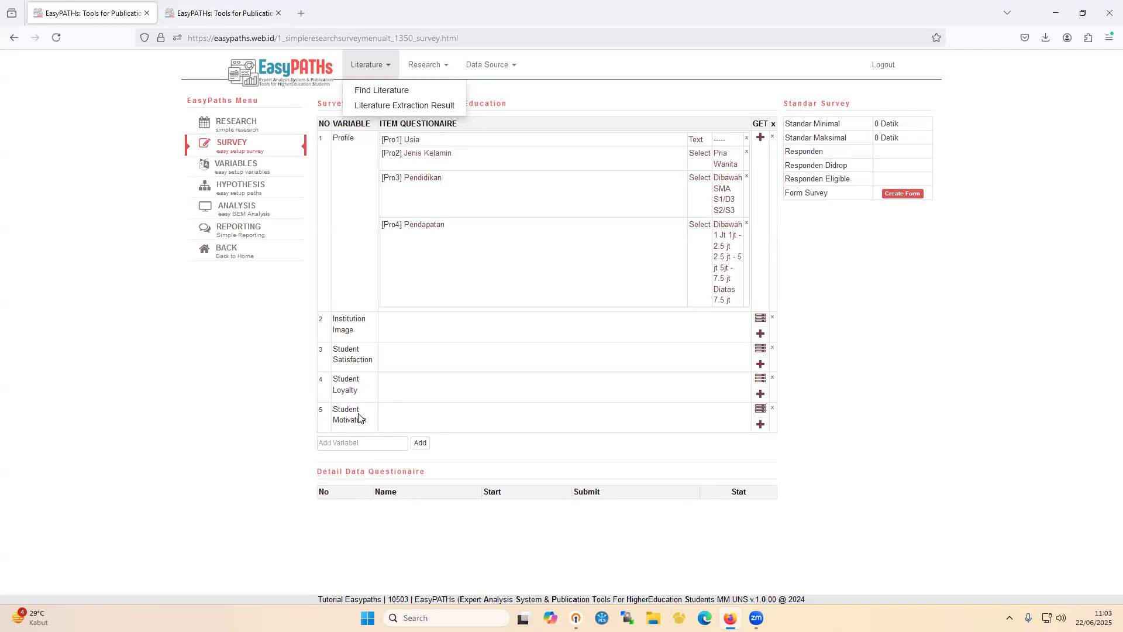
{"action": "left_click", "coordinate": [340, 446]}
{"action": "type", "text": "Service Quality"}
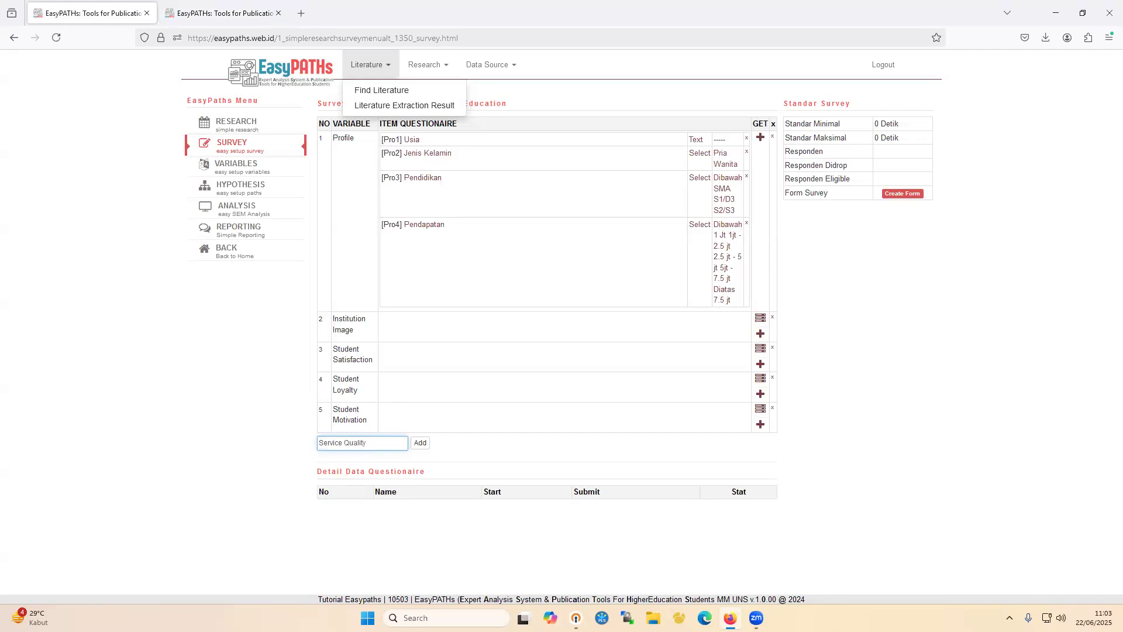
{"action": "key", "text": "Return"}
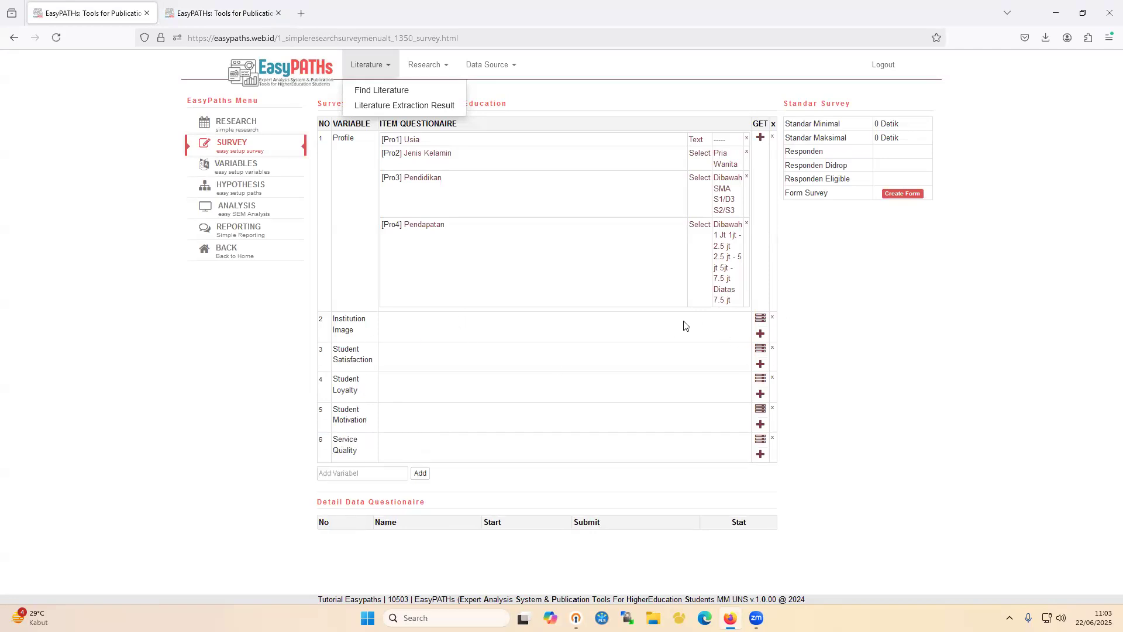
Find published questionnaire items for Institution Image and import the 2021 source's two items on good reputation and quality education
{"action": "left_click", "coordinate": [760, 319]}
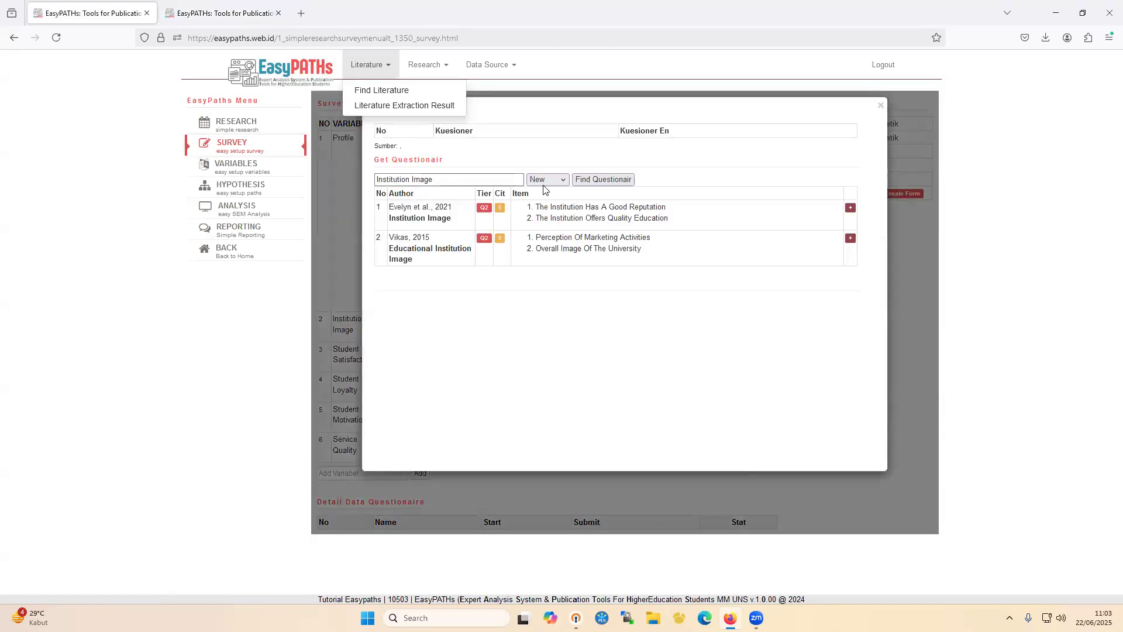
{"action": "left_click", "coordinate": [429, 183]}
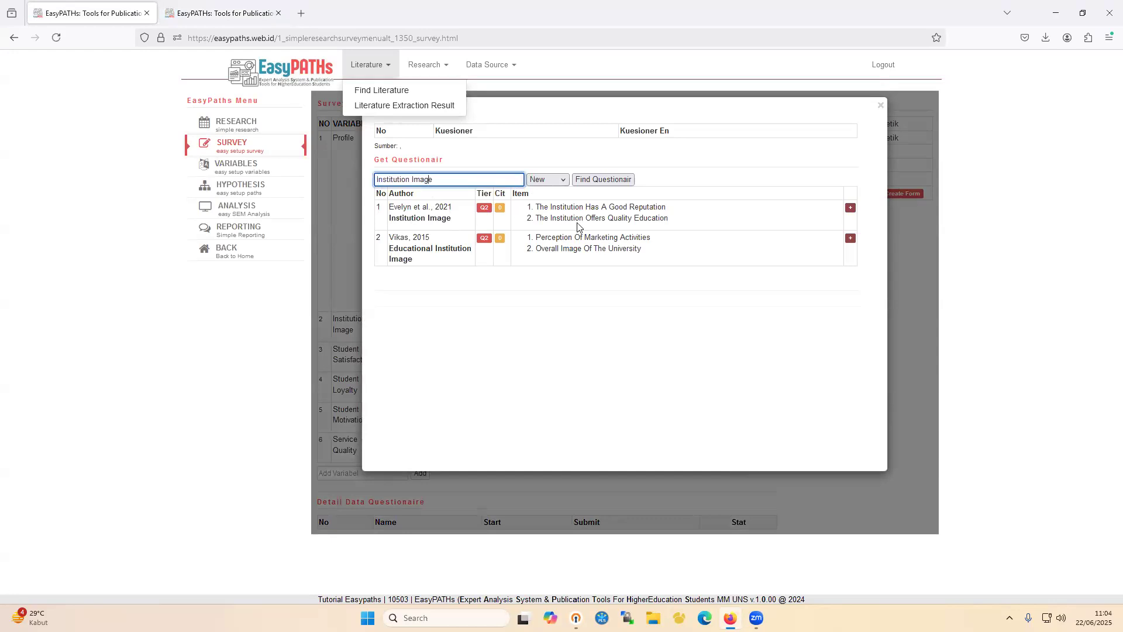
{"action": "left_click", "coordinate": [850, 209]}
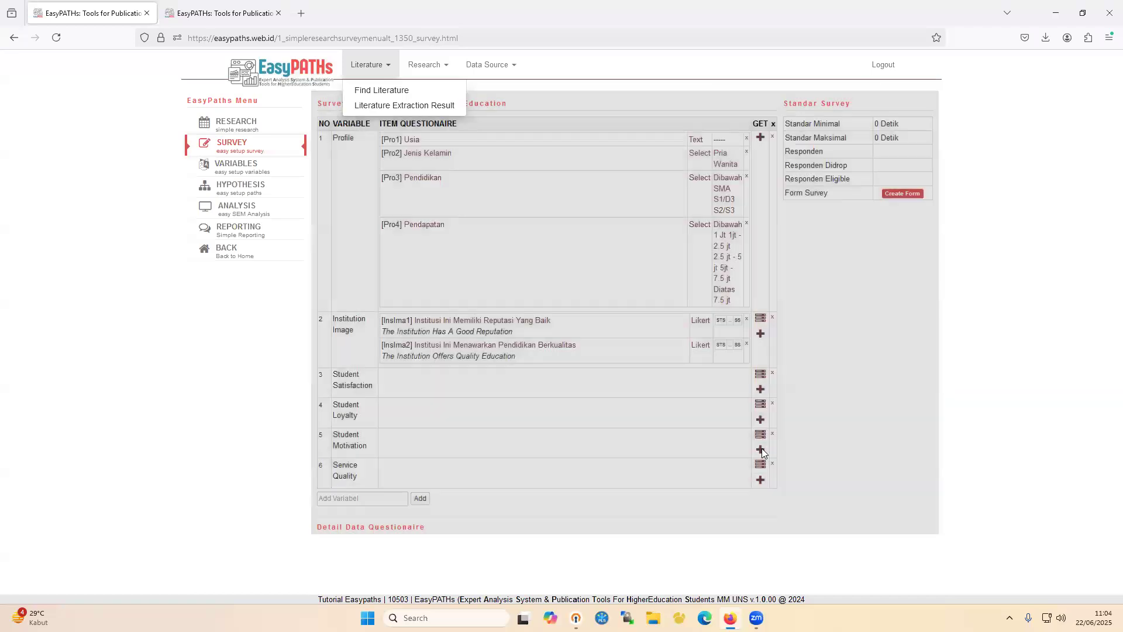
Import the three-item 2023 questionnaire on commitment, recommending the university and feeling proud for the Student Loyalty variable
{"action": "left_click", "coordinate": [761, 452]}
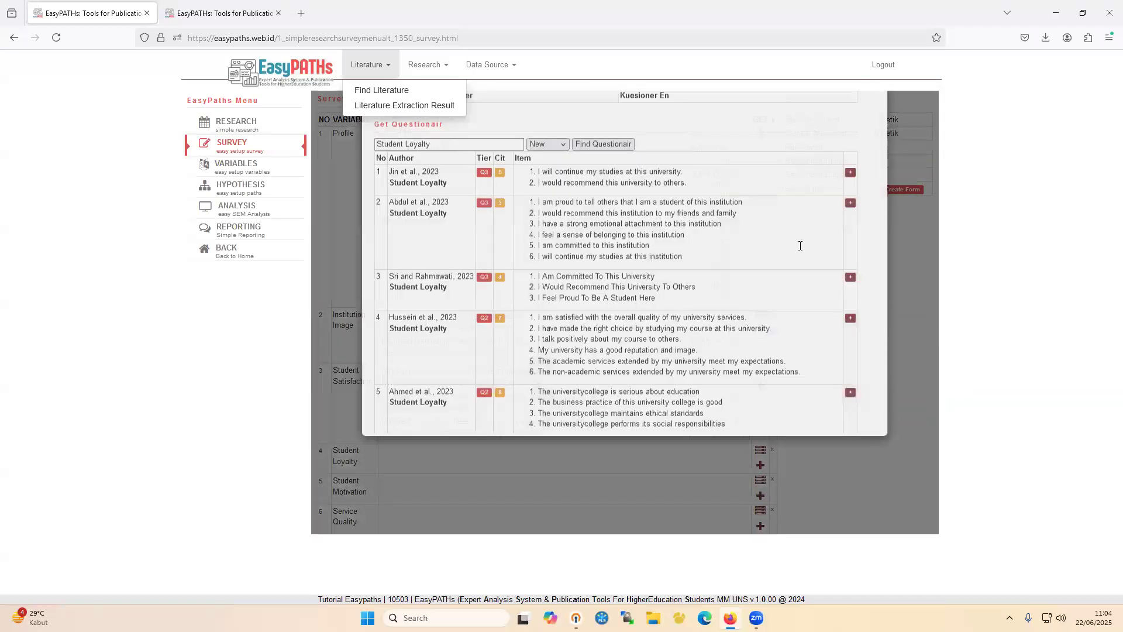
{"action": "scroll", "coordinate": [738, 242], "scroll_direction": "down", "scroll_amount": 3}
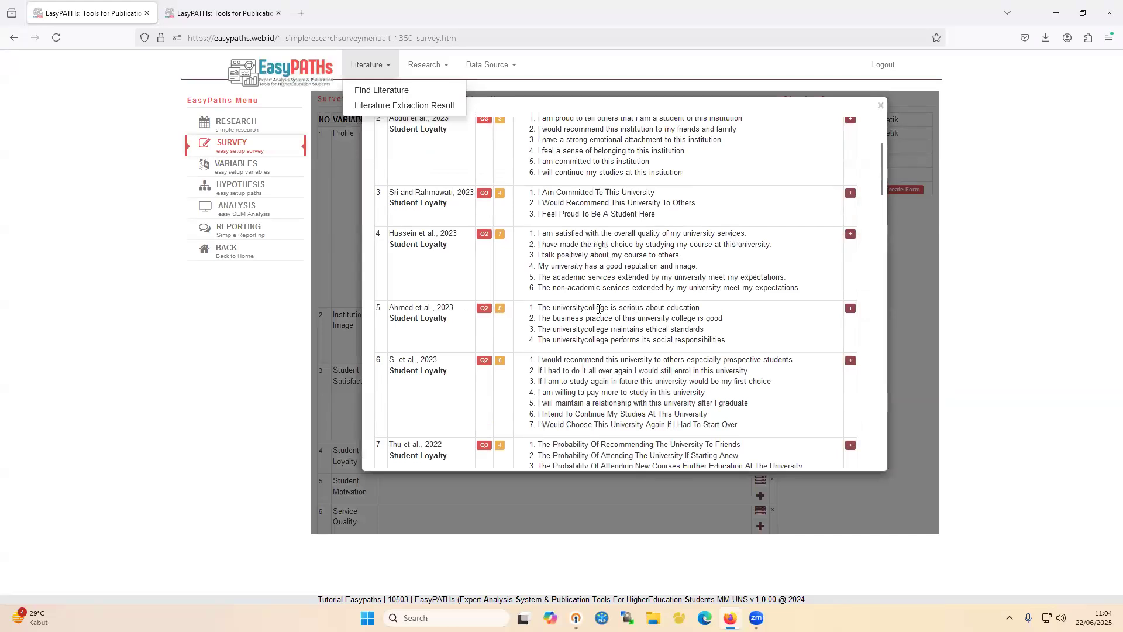
{"action": "left_click", "coordinate": [850, 193]}
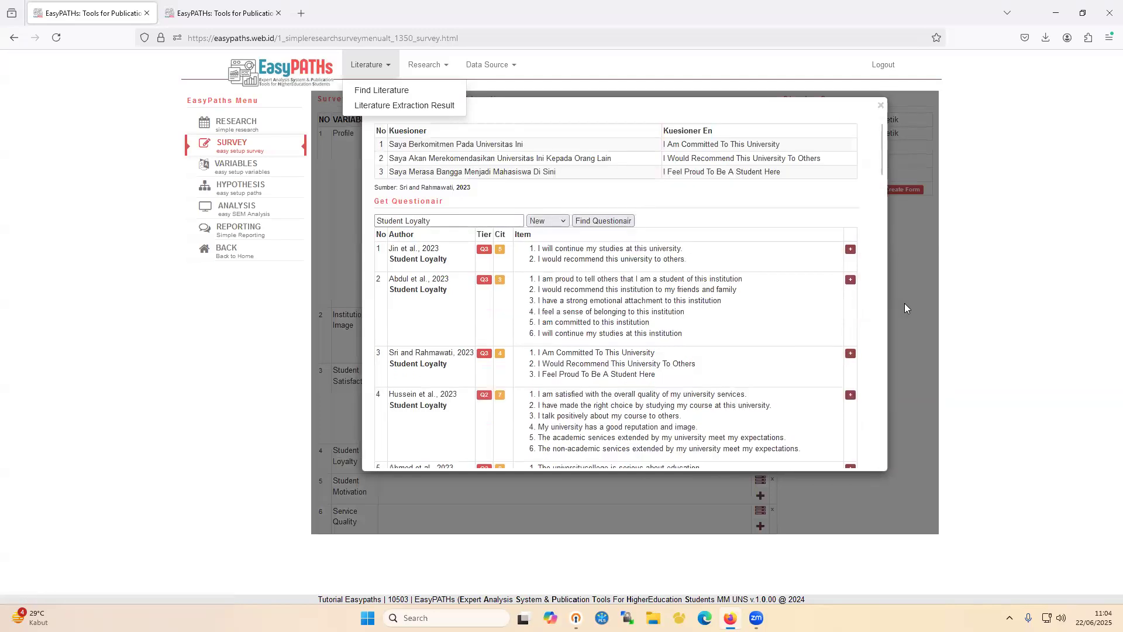
{"action": "left_click", "coordinate": [765, 461]}
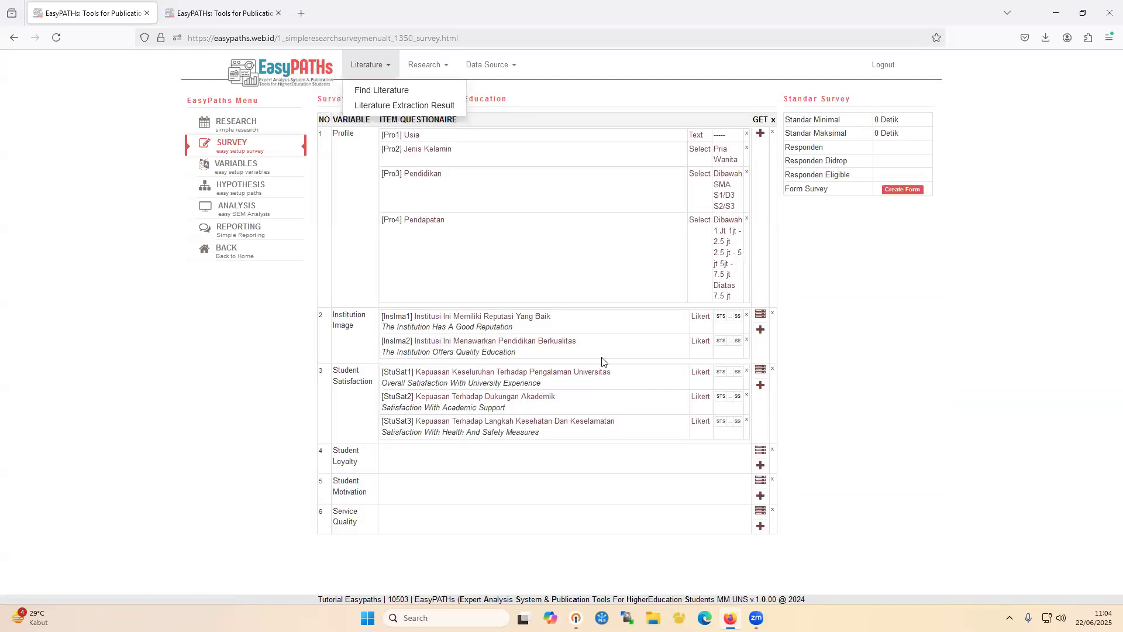
Import the 2017 source's two items on university services and facilities encouraging study for the Student Motivation variable
{"action": "scroll", "coordinate": [530, 218], "scroll_direction": "down", "scroll_amount": 3}
{"action": "left_click", "coordinate": [760, 209]}
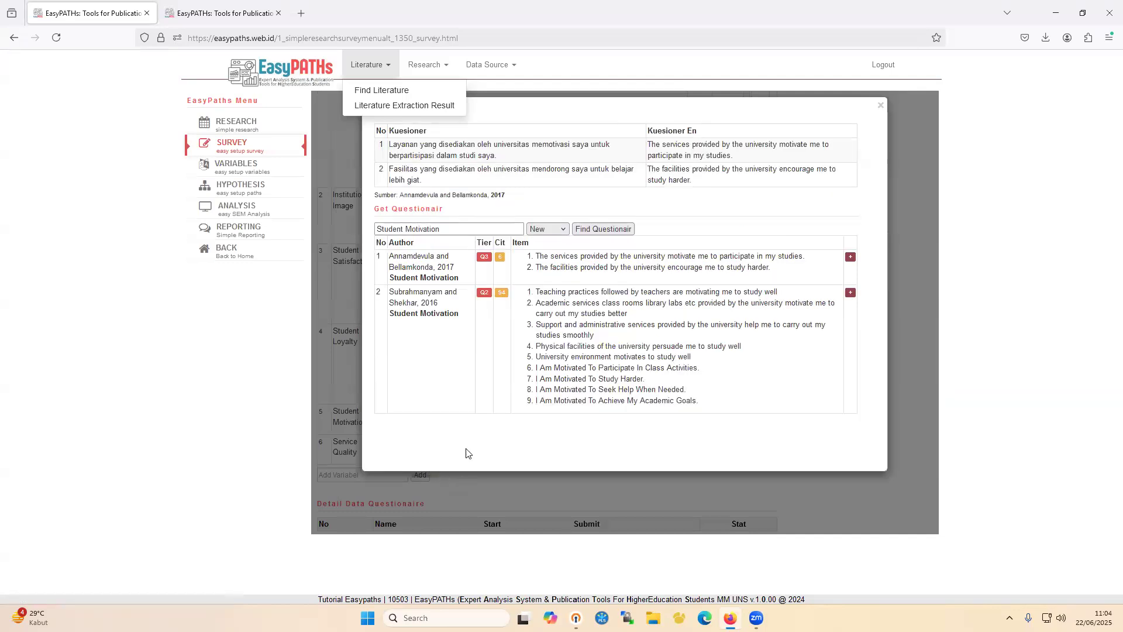
{"action": "left_click", "coordinate": [899, 320]}
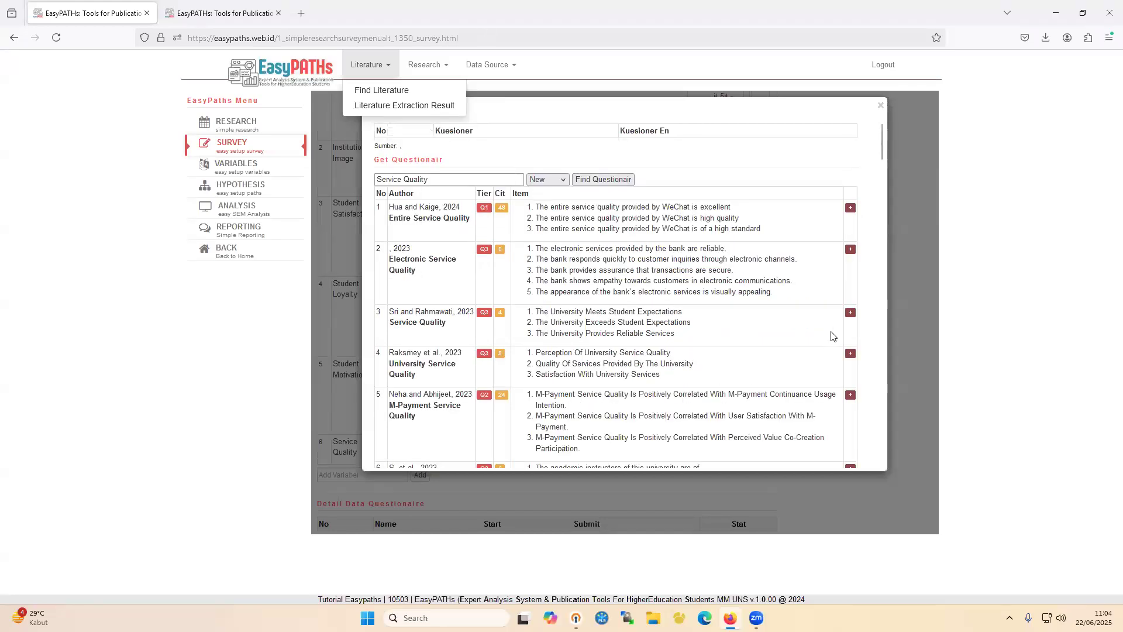
Import the 2023 source's three Service Quality items on meeting expectations, exceeding expectations and providing reliable services
{"action": "left_click", "coordinate": [851, 313]}
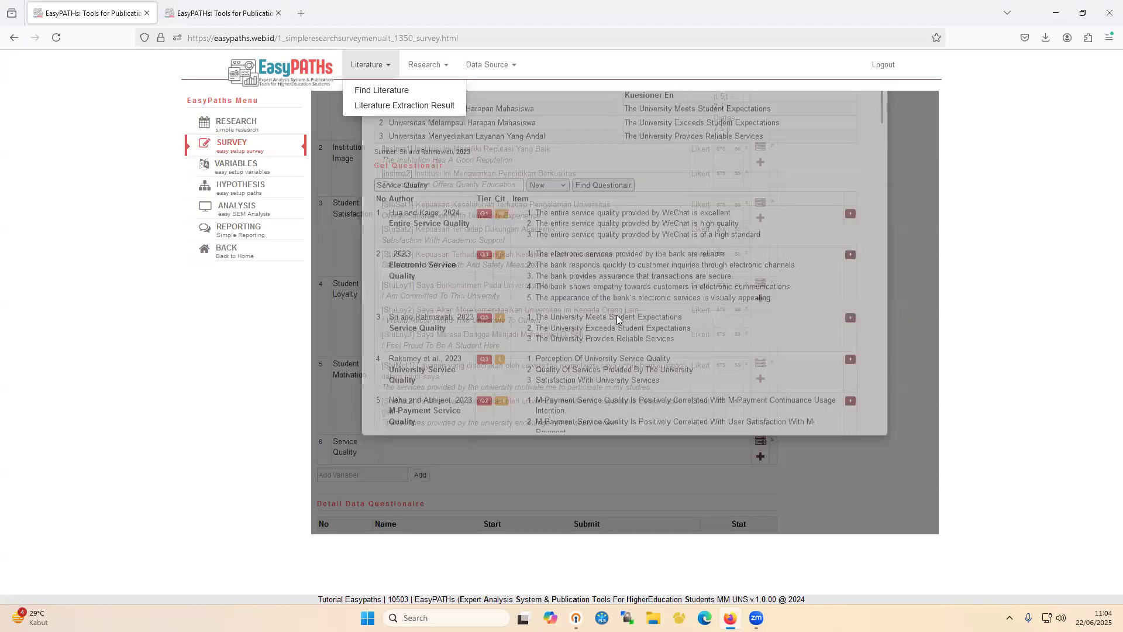
{"action": "scroll", "coordinate": [629, 316], "scroll_direction": "up", "scroll_amount": 4}
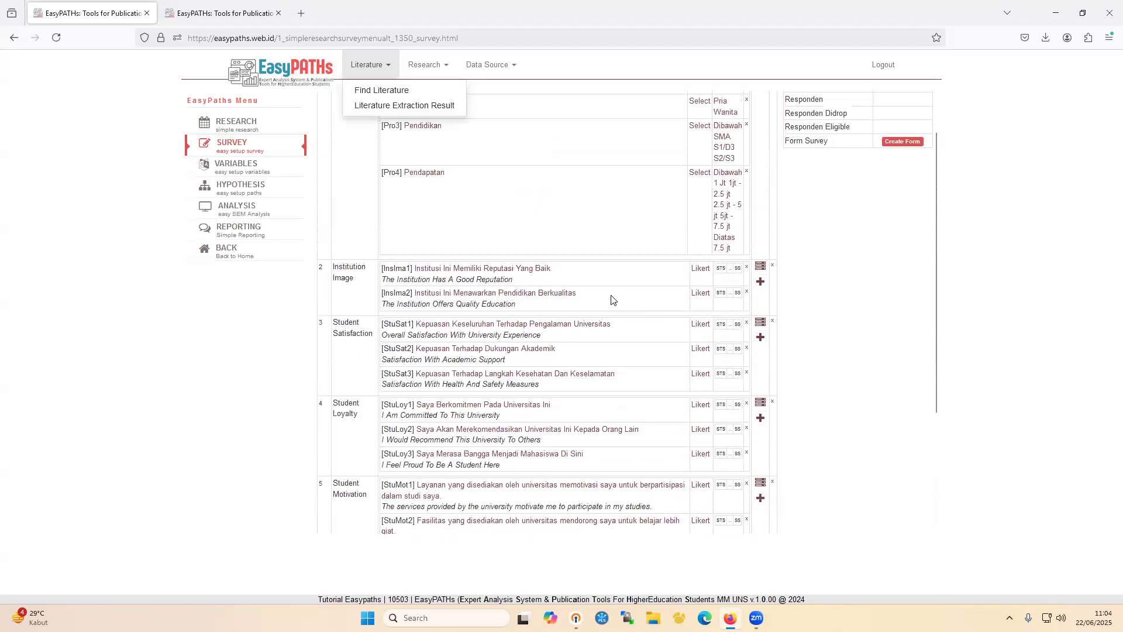
{"action": "scroll", "coordinate": [611, 300], "scroll_direction": "up", "scroll_amount": 2}
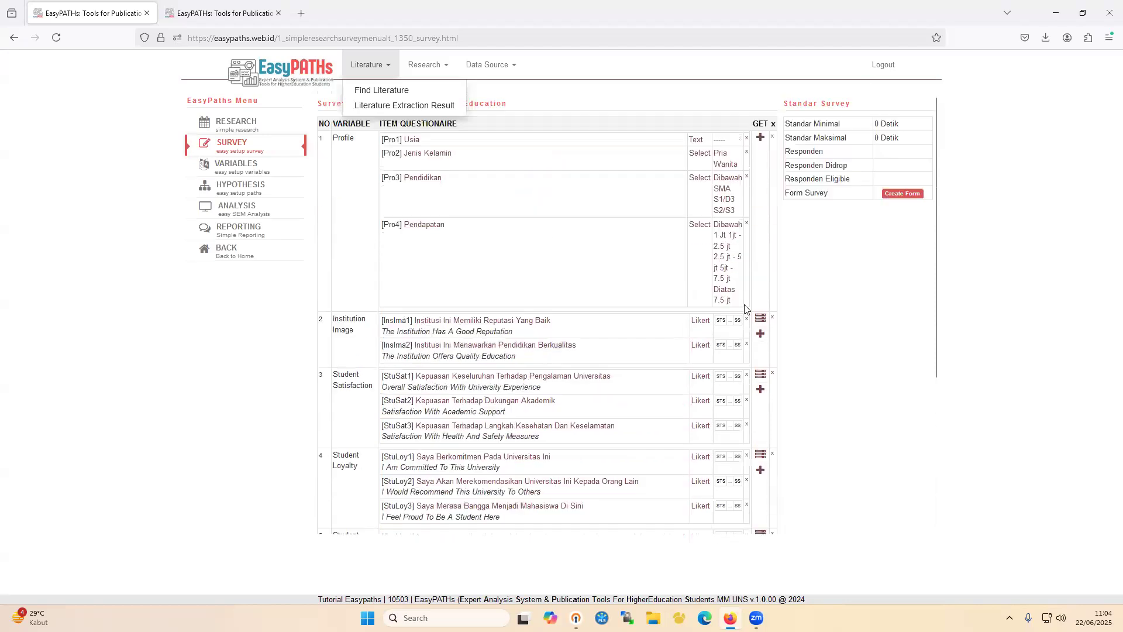
Reword the first Institution Image item to "Prodi S2 MM UNS Memiliki Reputasi Yang Baik" and save it
{"action": "left_click", "coordinate": [434, 322]}
{"action": "left_click_drag", "start_coordinate": [365, 344], "coordinate": [347, 344]}
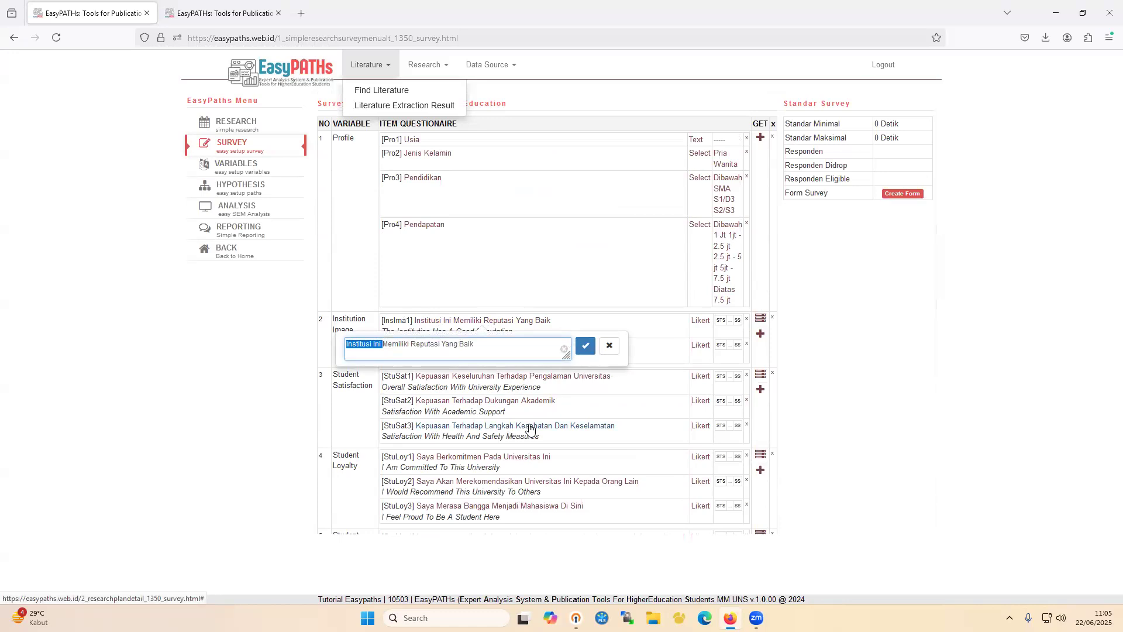
{"action": "type", "text": "Prodi S2"}
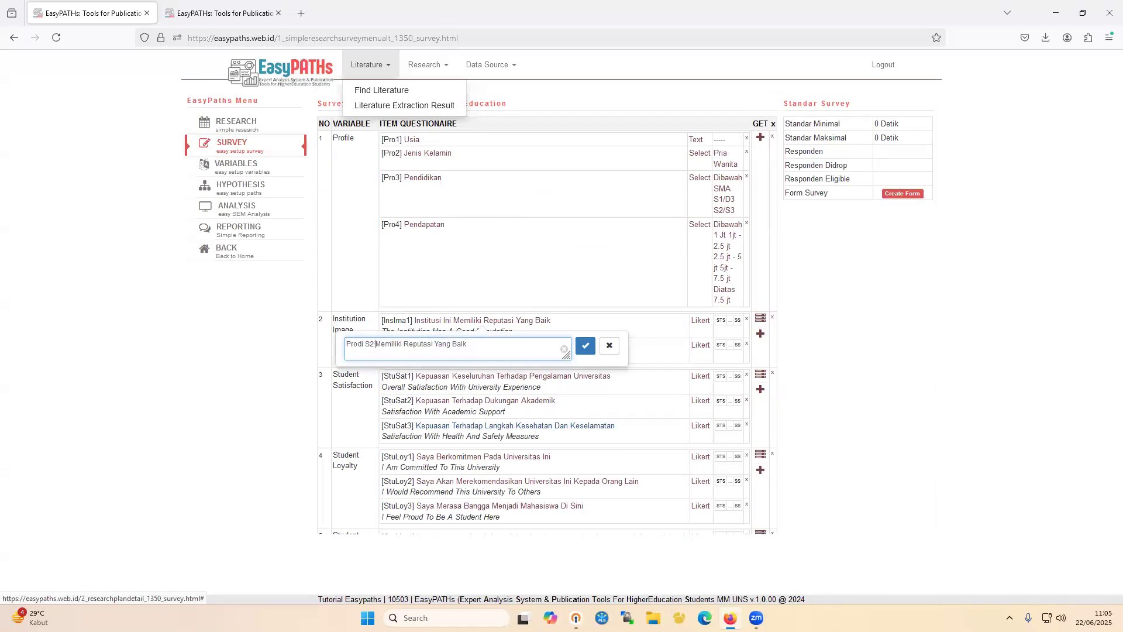
{"action": "type", "text": " MM UNS"}
{"action": "key", "text": "shift+Home"}
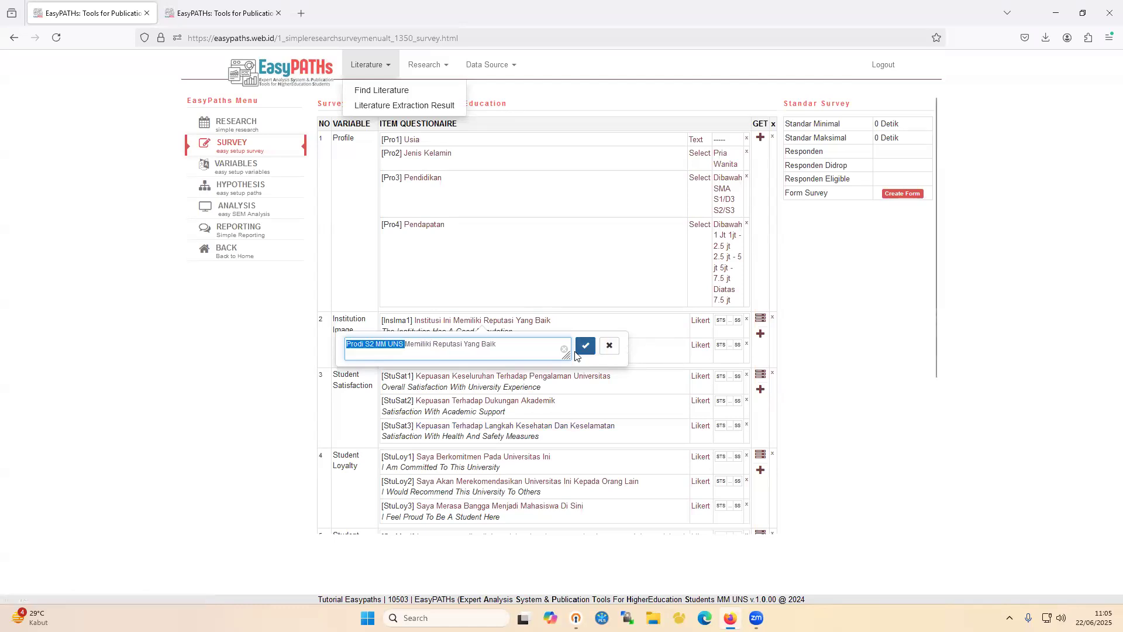
{"action": "left_click", "coordinate": [585, 350]}
Reword the second Institution Image item to "Prodi S2 MM UNS Menawarkan Pendidikan Berkualitas" and save it
{"action": "left_click", "coordinate": [449, 346]}
{"action": "left_click", "coordinate": [396, 369]}
{"action": "key", "text": "shift+Home"}
{"action": "type", "text": "Prodi S2 MM UNS"}
{"action": "left_click", "coordinate": [599, 370]}
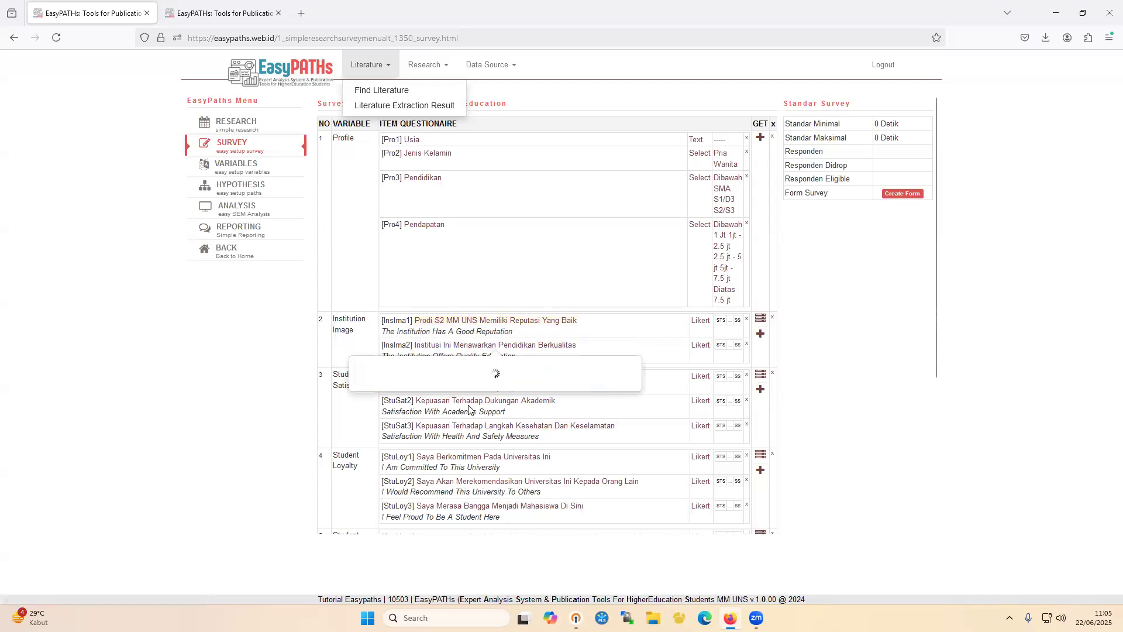
{"action": "scroll", "coordinate": [504, 373], "scroll_direction": "down", "scroll_amount": 2}
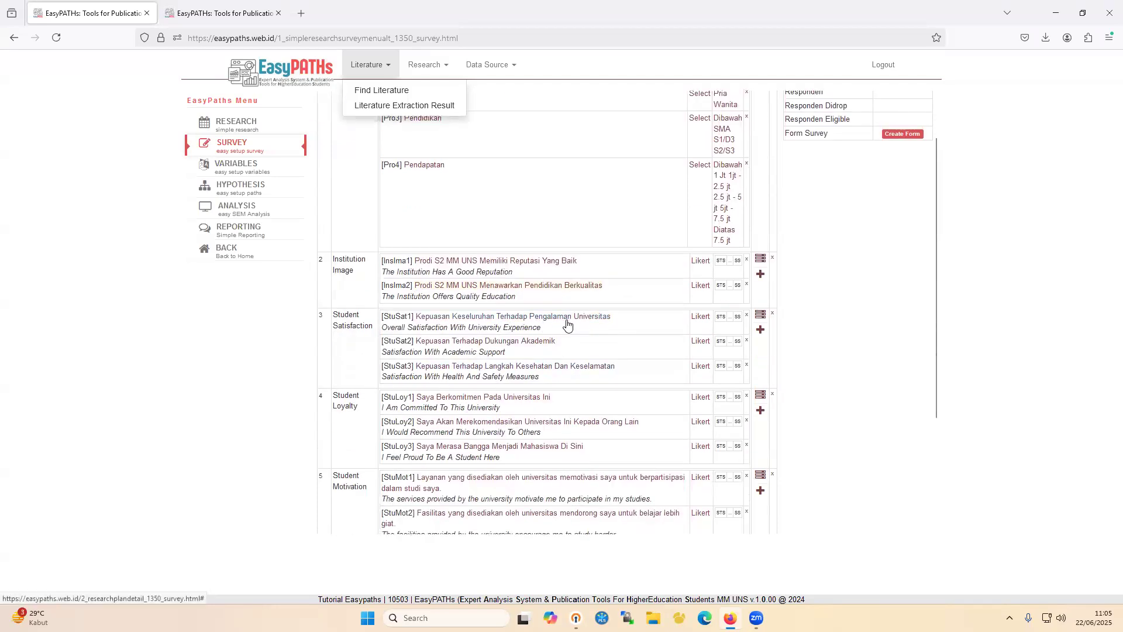
Reword the first Student Satisfaction item to "Kepuasan Keseluruhan Terhadap Pengalaman belajar di Prodi S2 MM UNS" and save it
{"action": "left_click", "coordinate": [561, 319]}
{"action": "double_click", "coordinate": [546, 340]}
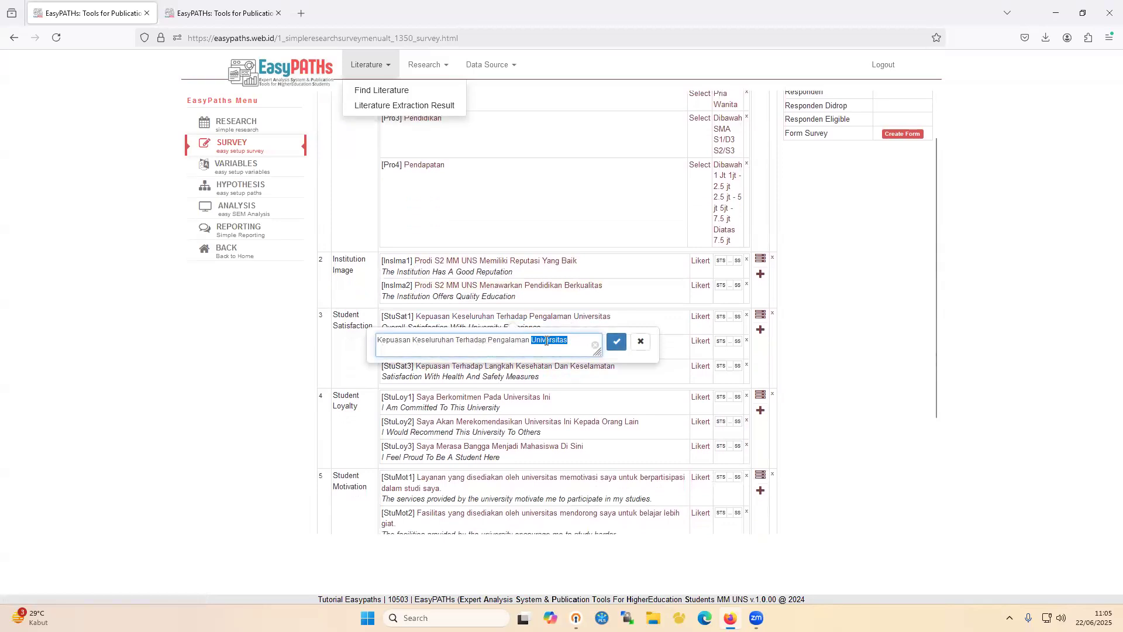
{"action": "type", "text": "belajar di Prodi S2 MM UNS"}
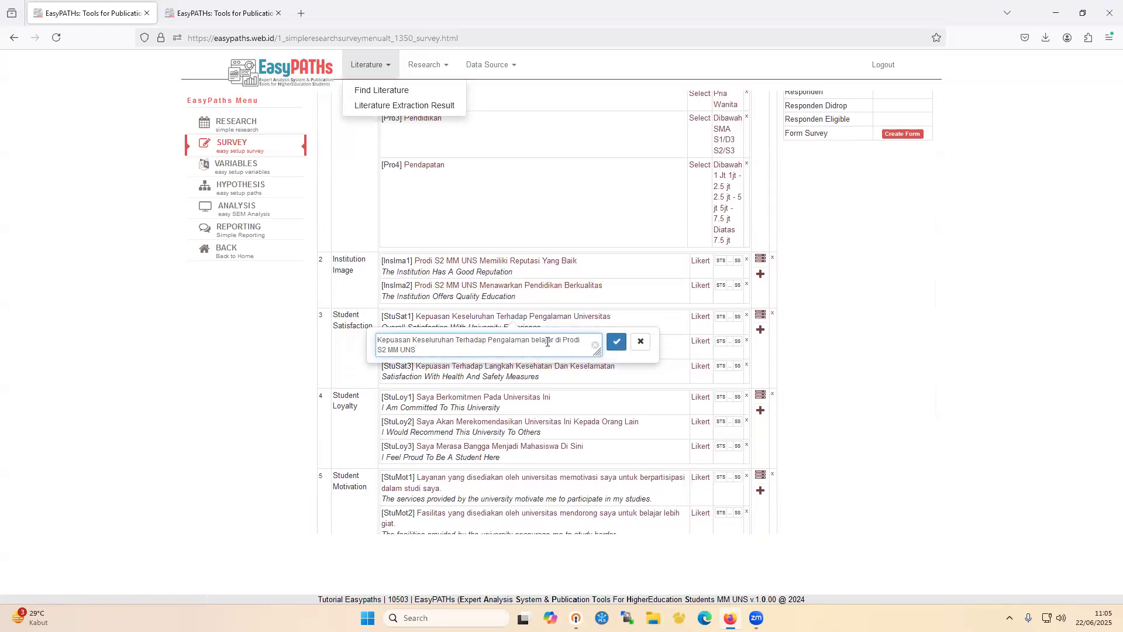
{"action": "left_click", "coordinate": [616, 342]}
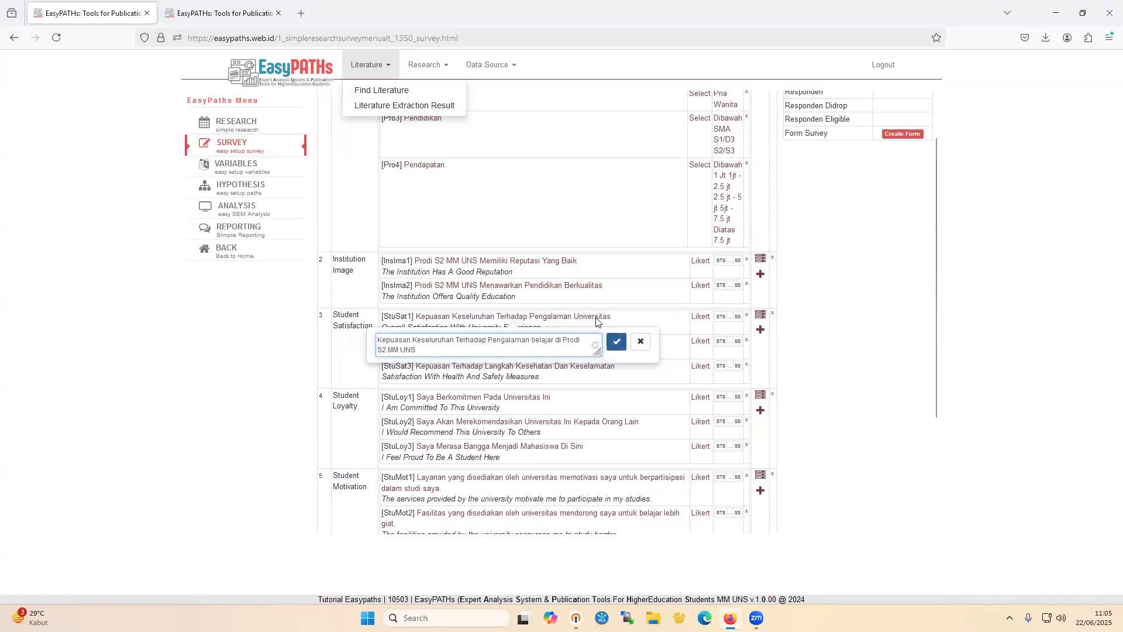
Reword the first Institution Image item to "Kampus UNS Memiliki Reputasi Yang Baik" and save it
{"action": "left_click", "coordinate": [473, 266]}
{"action": "left_click_drag", "start_coordinate": [417, 285], "coordinate": [353, 285]}
{"action": "type", "text": "Kampus UNS Memiliki Reputasi Yang Baik"}
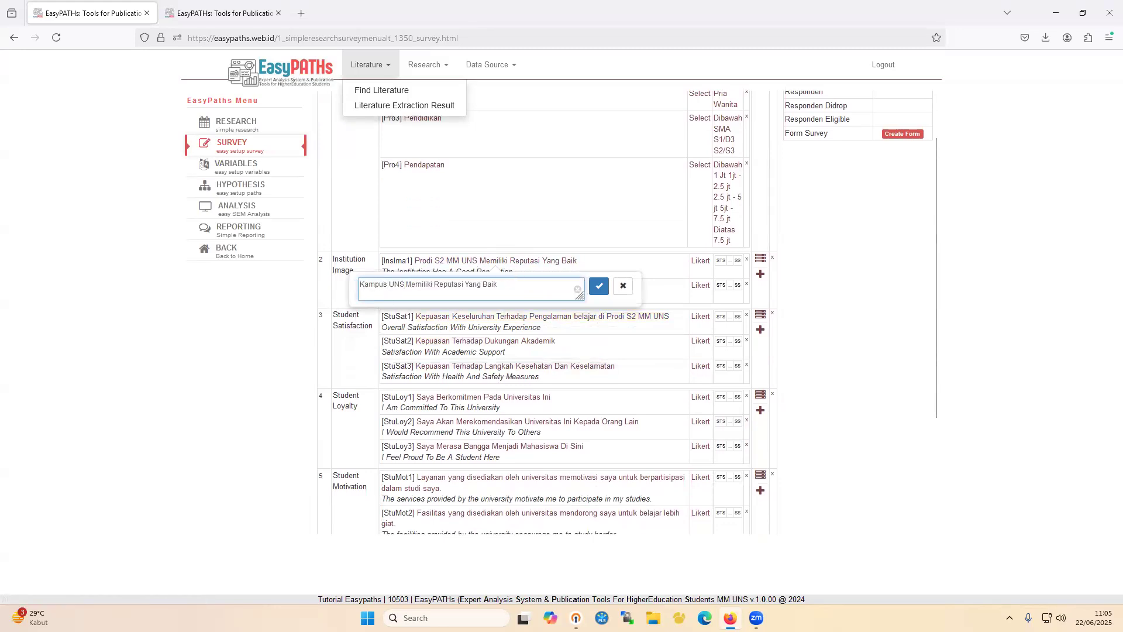
{"action": "key", "text": "Return"}
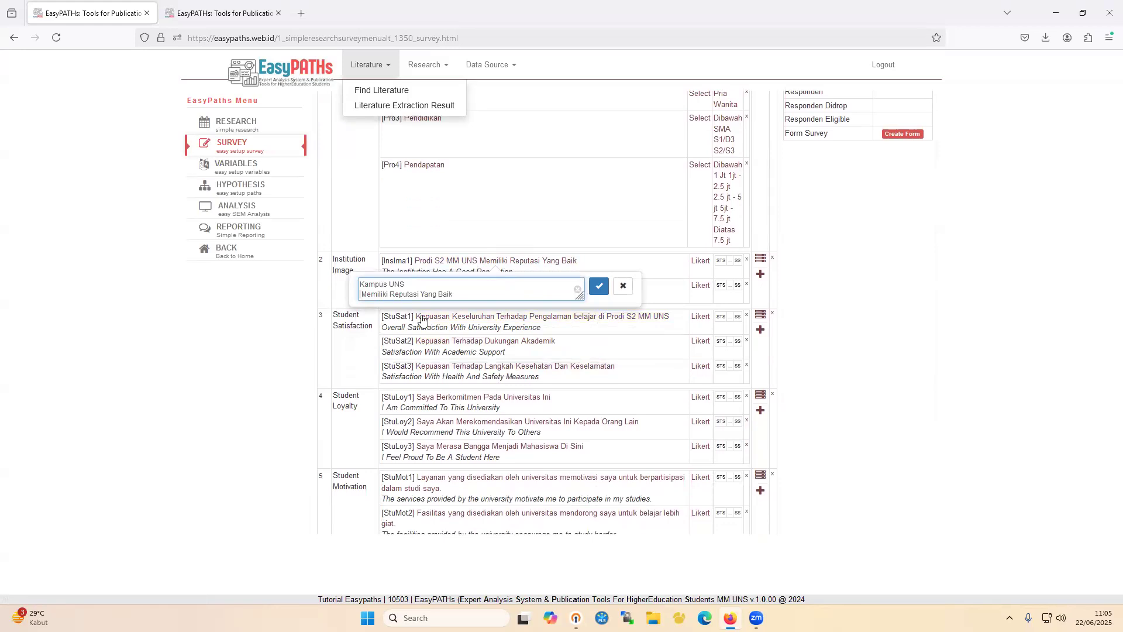
{"action": "key", "text": "BackSpace"}
{"action": "left_click", "coordinate": [598, 289]}
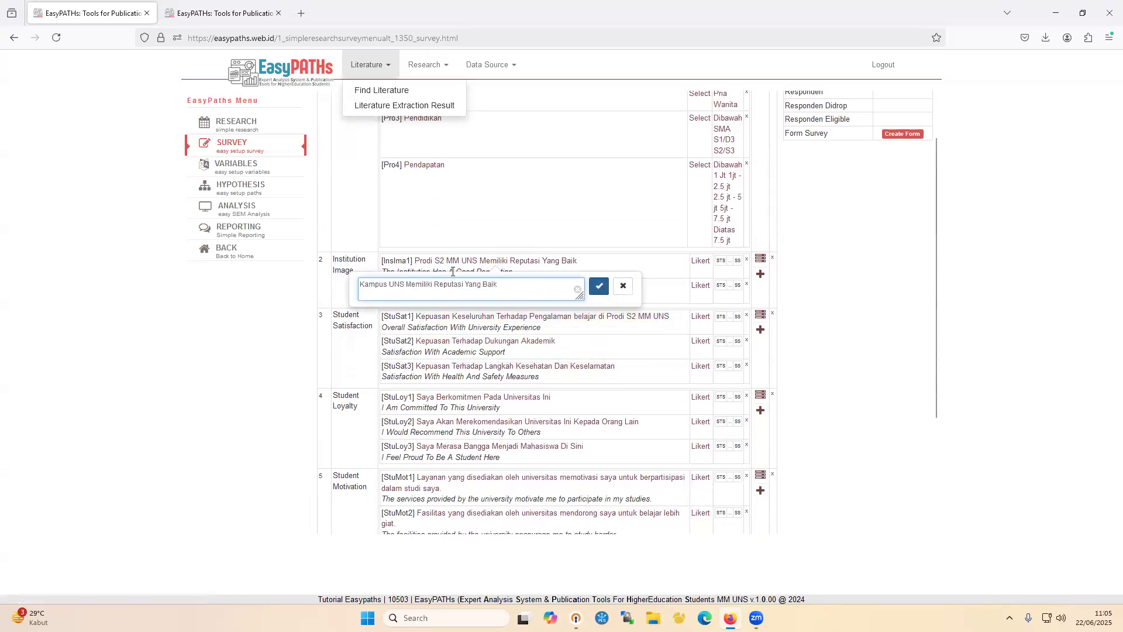
Copy "Kampus UNS" from the first Institution Image item and reword the second to "Kampus UNS Menawarkan Pendidikan Berkualitas"
{"action": "left_click", "coordinate": [420, 264]}
{"action": "left_click_drag", "start_coordinate": [397, 283], "coordinate": [351, 284]}
{"action": "key", "text": "ctrl+c"}
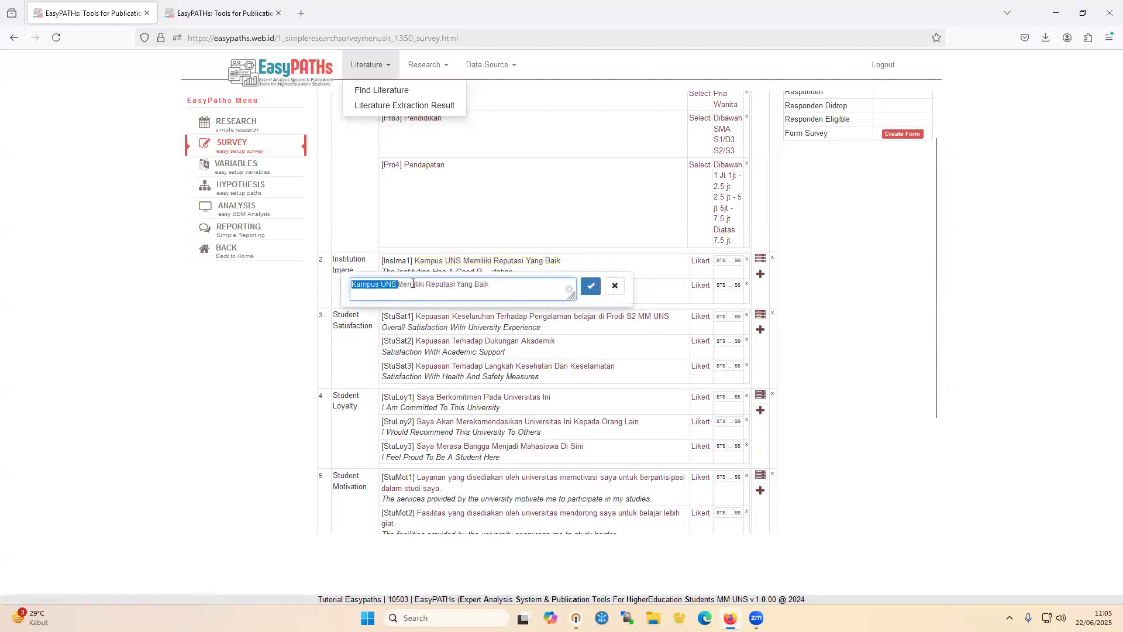
{"action": "left_click", "coordinate": [592, 292]}
{"action": "left_click", "coordinate": [437, 284]}
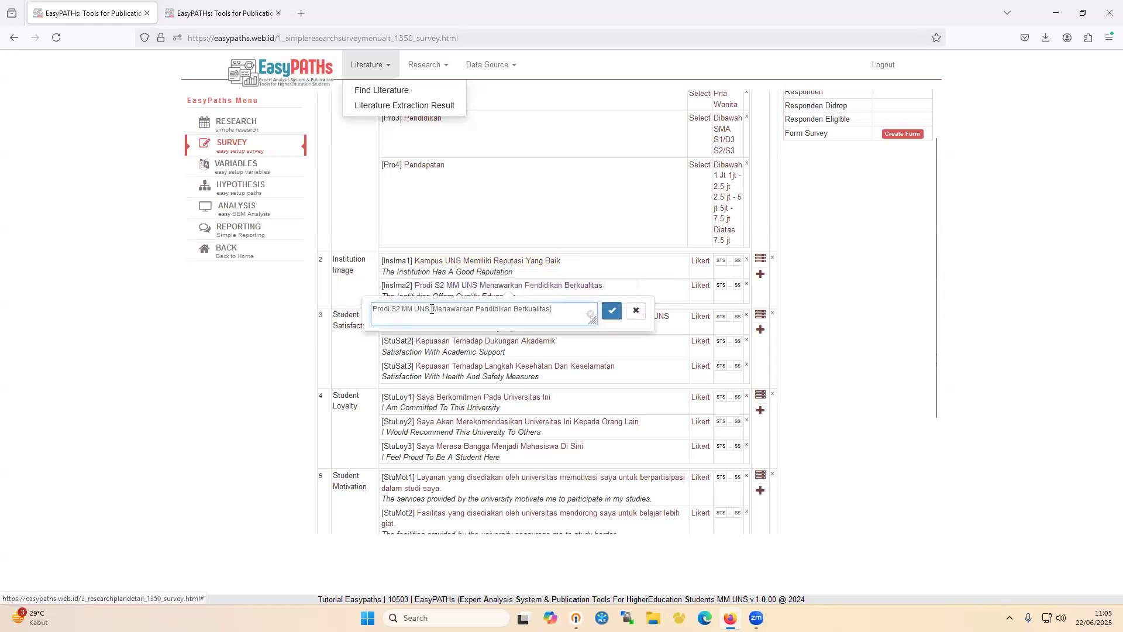
{"action": "left_click_drag", "start_coordinate": [433, 309], "coordinate": [372, 309]}
{"action": "key", "text": "ctrl+v"}
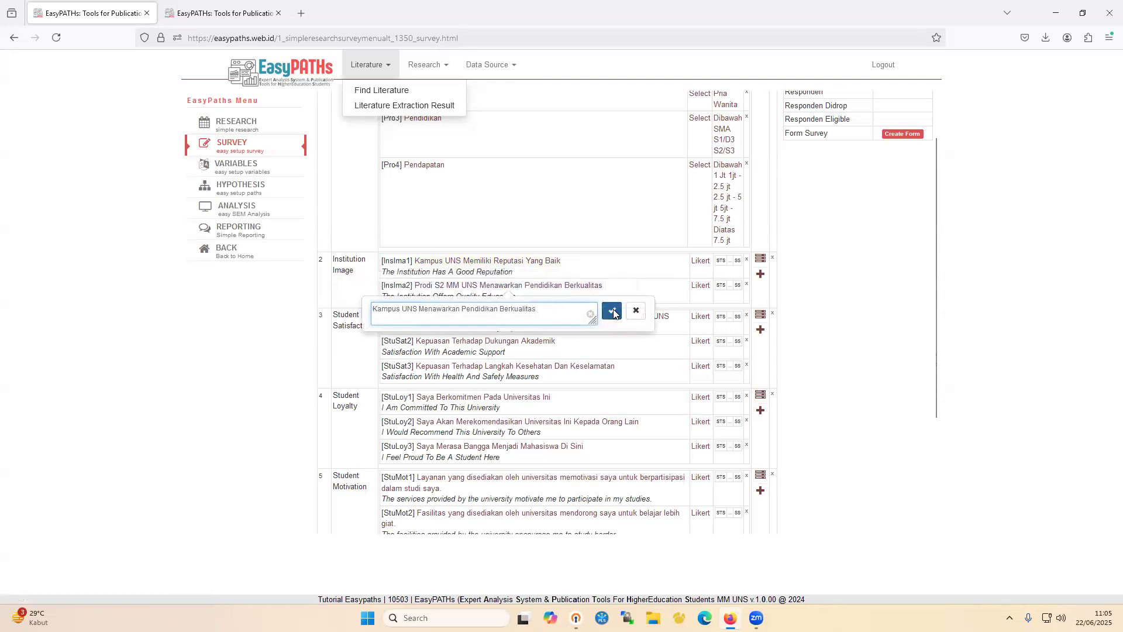
{"action": "left_click", "coordinate": [612, 310]}
Replace "Prodi S2 MM UNS" with "Kampus UNS" in the first Student Satisfaction item and append "di Kampus UNS" to the second
{"action": "left_click", "coordinate": [571, 321]}
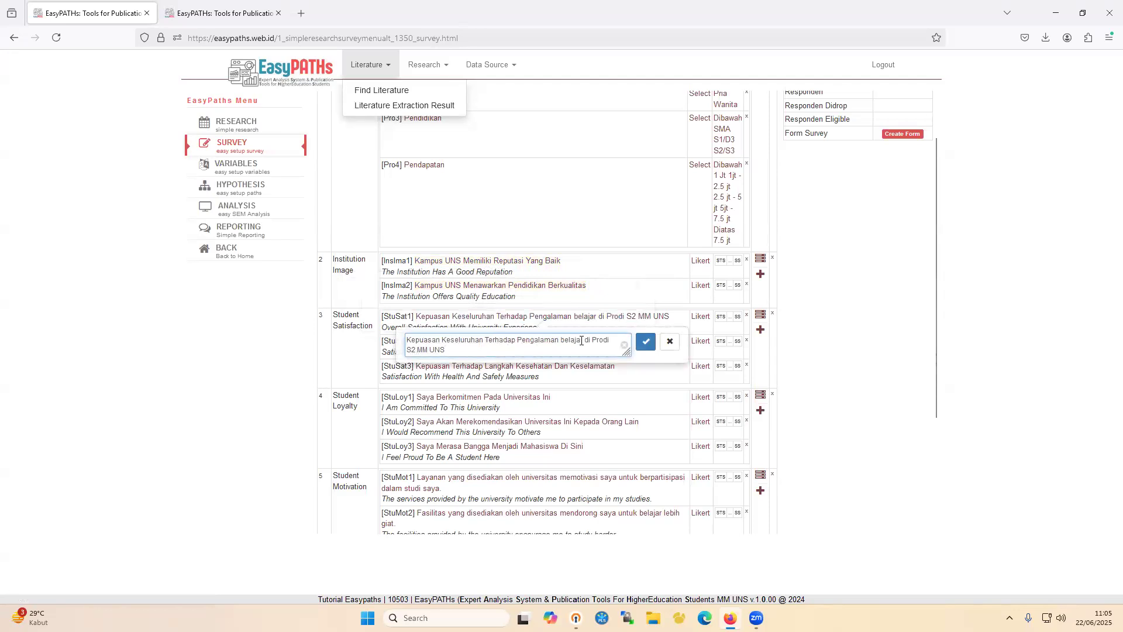
{"action": "mouse_move", "coordinate": [471, 343]}
{"action": "left_mouse_down"}
{"action": "mouse_move", "coordinate": [441, 351]}
{"action": "mouse_move", "coordinate": [465, 349]}
{"action": "left_mouse_up"}
{"action": "key", "text": "ctrl+v"}
{"action": "left_click", "coordinate": [646, 342]}
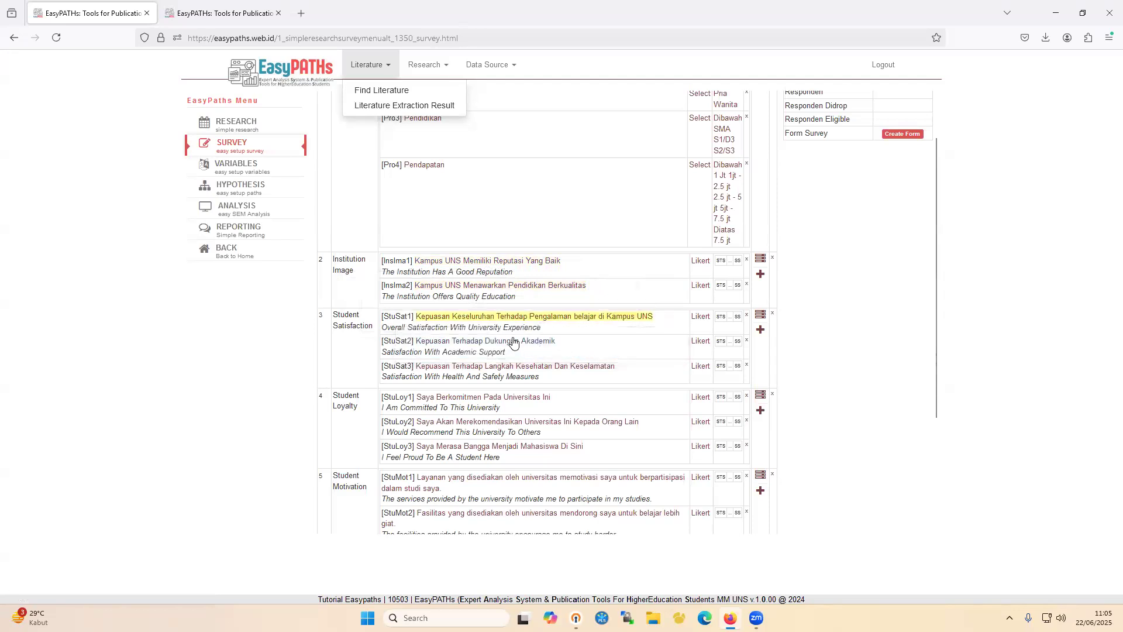
{"action": "left_click", "coordinate": [514, 345]}
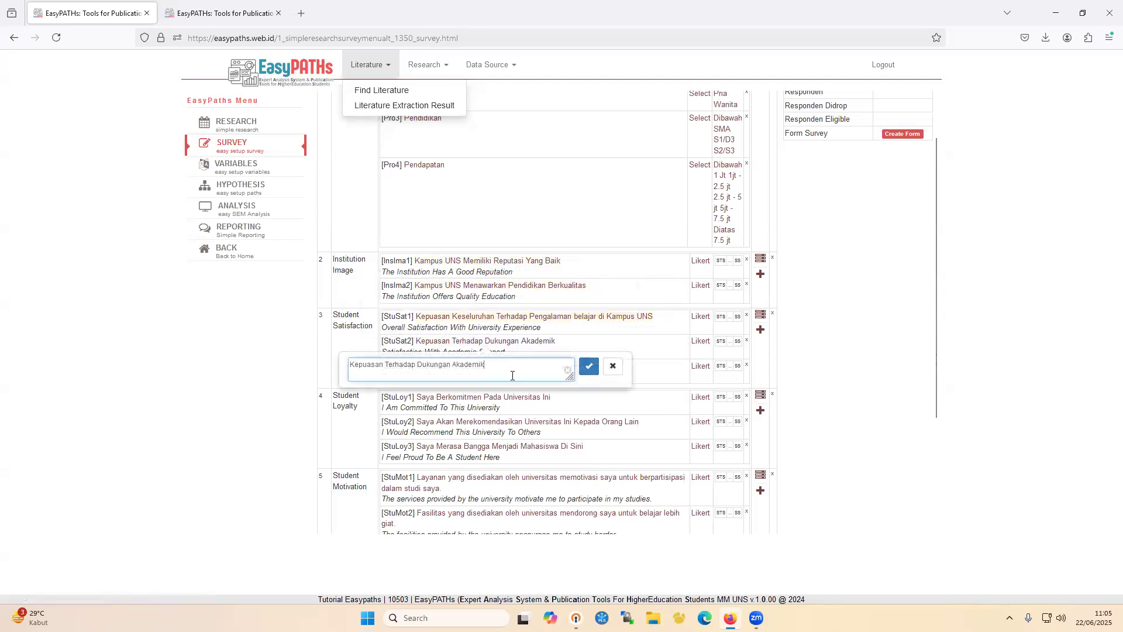
{"action": "key", "text": "ctrl+v"}
{"action": "left_click", "coordinate": [589, 366]}
Reword the third Student Satisfaction item to "Kepuasan Terhadap Langkah Kesehatan Dan Keselamatan di Kampus UNS Sangat Baik" and save it
{"action": "left_click", "coordinate": [570, 367]}
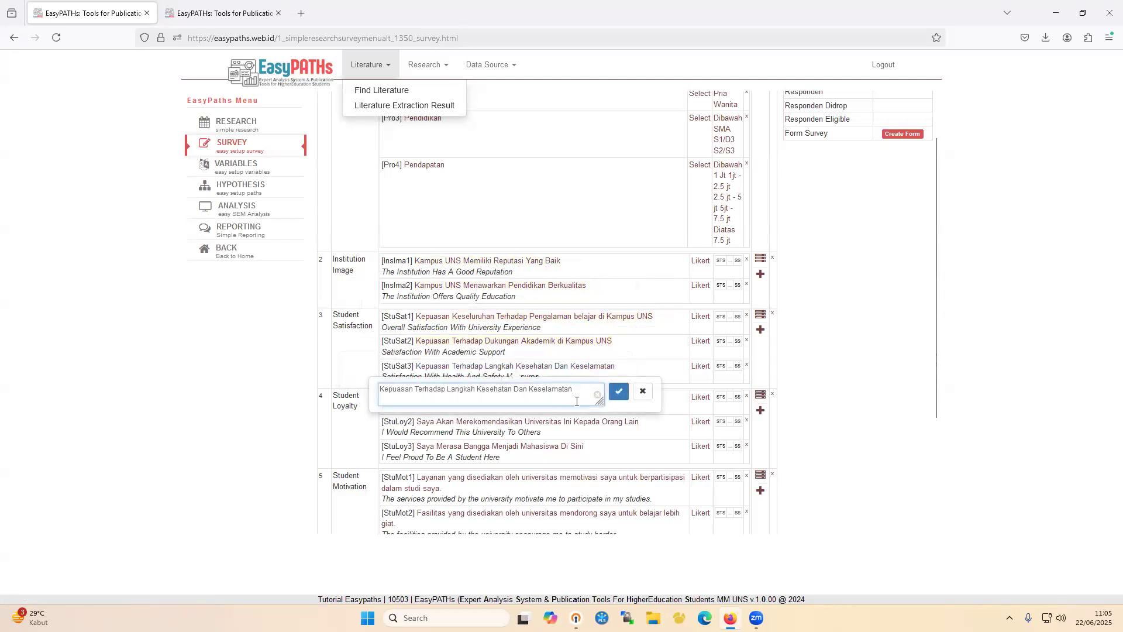
{"action": "key", "text": "ctrl+v"}
{"action": "type", "text": "Sangat Bai"}
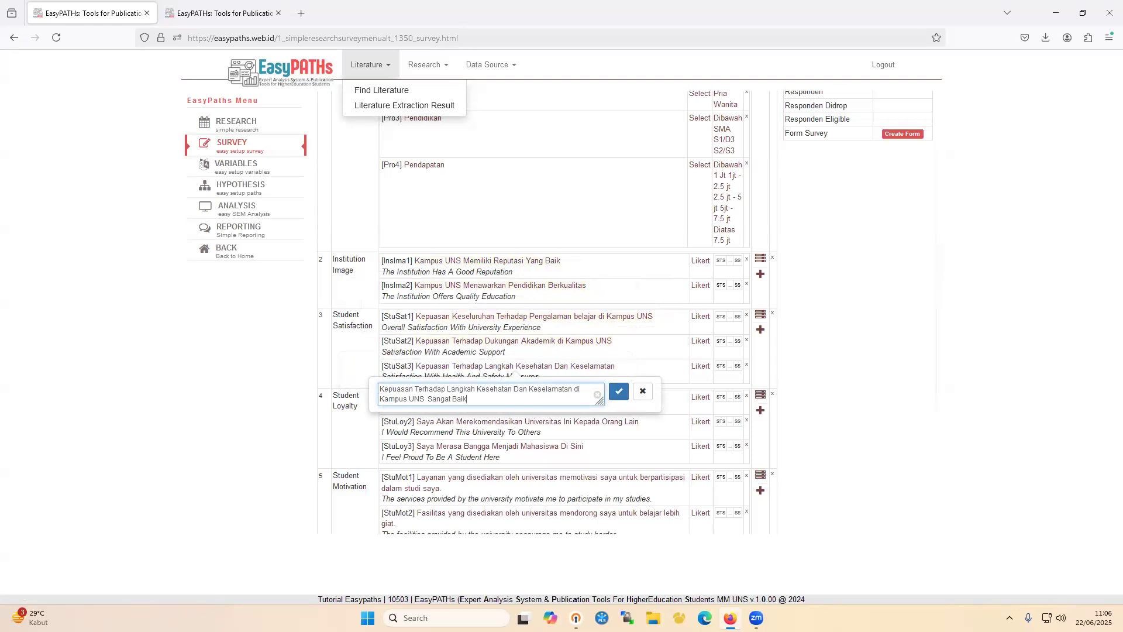
{"action": "left_click", "coordinate": [619, 390]}
Append "Sangat Baik" to the second and first Student Satisfaction items and save both
{"action": "left_click", "coordinate": [479, 344]}
{"action": "type", "text": "Sangat Baik"}
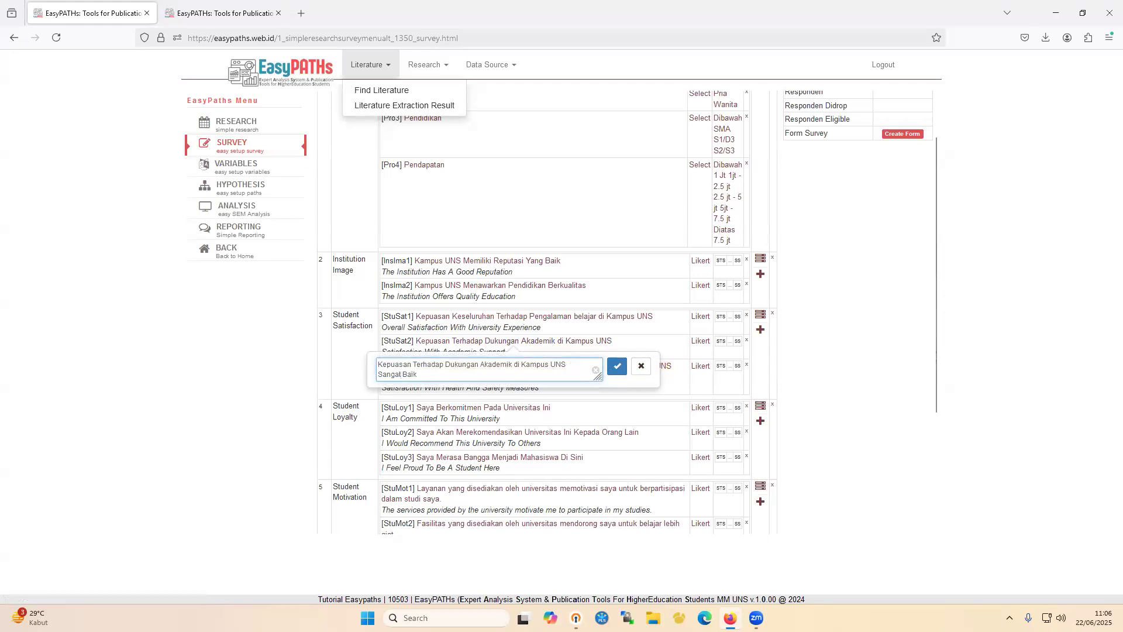
{"action": "left_click", "coordinate": [617, 366]}
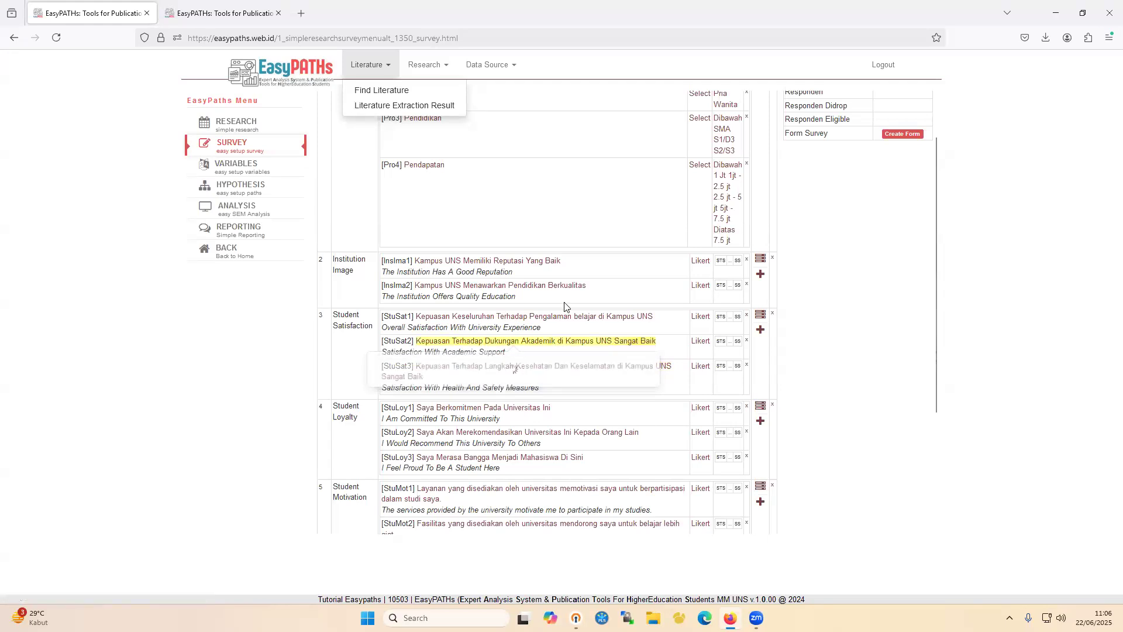
{"action": "left_click", "coordinate": [559, 318]}
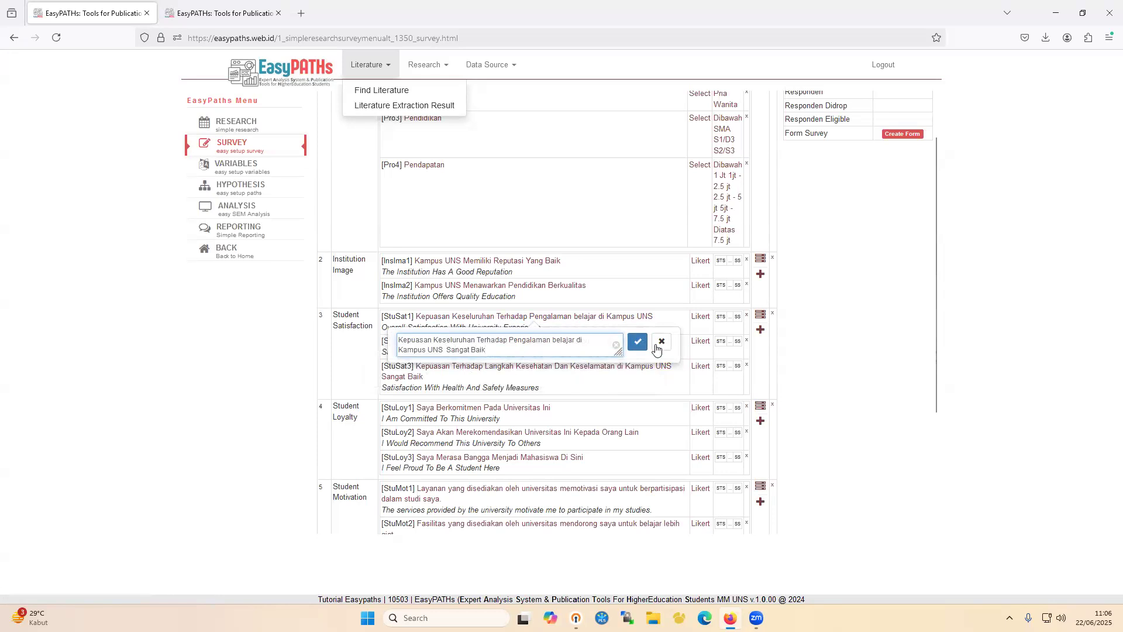
{"action": "left_click", "coordinate": [638, 342]}
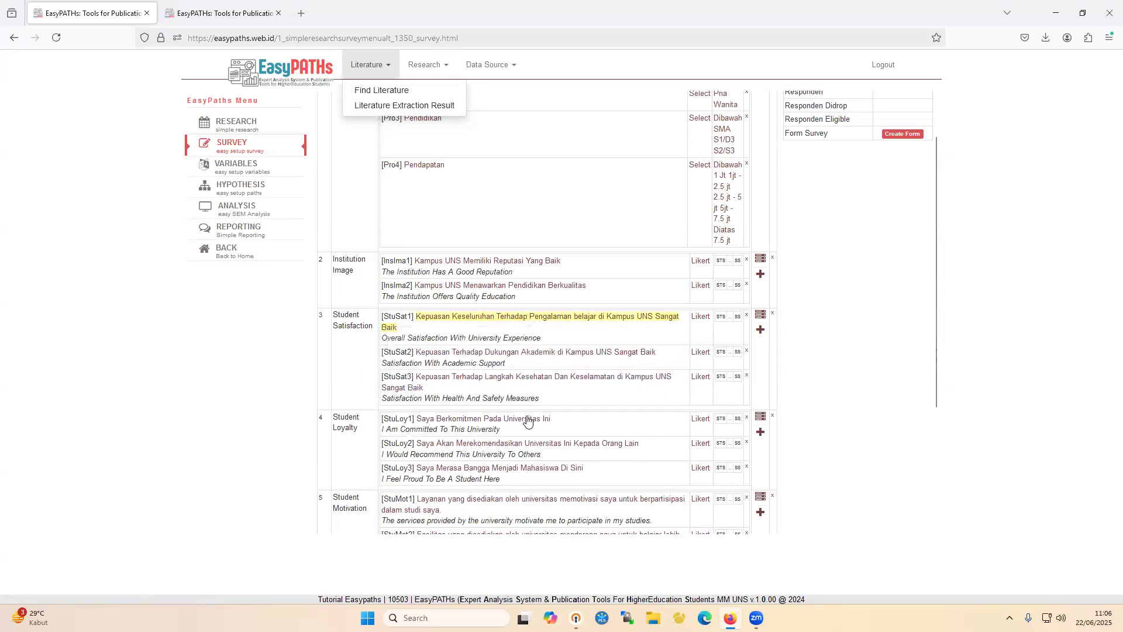
Reword the first Student Loyalty item to "Saya Berkomitmen Pada Kampus UNS ini" and save it
{"action": "left_click", "coordinate": [527, 420]}
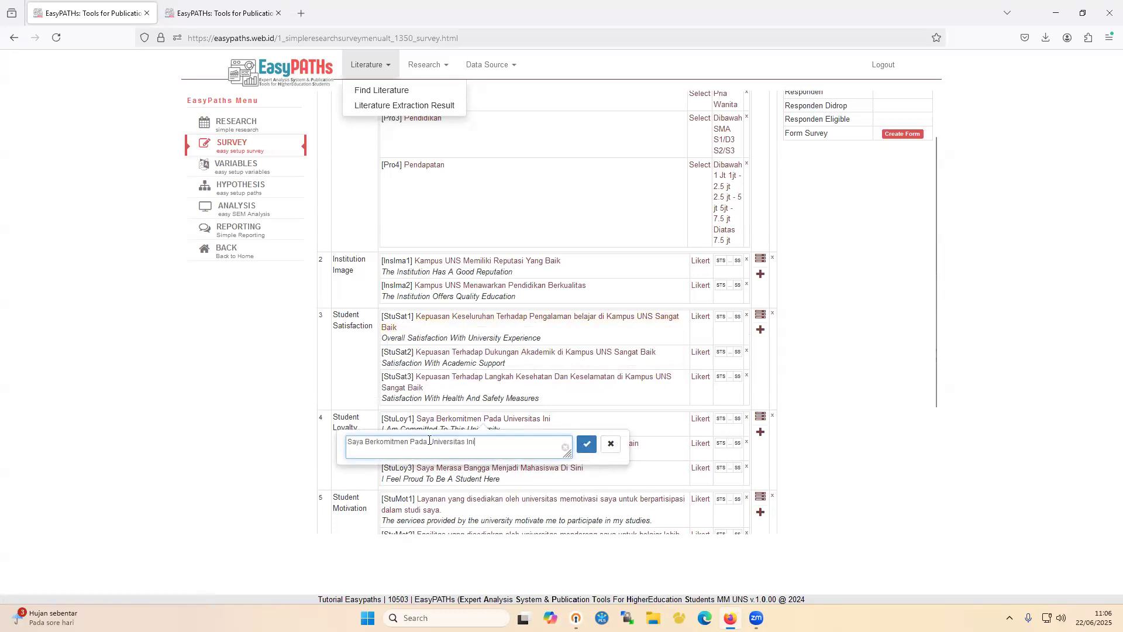
{"action": "left_click_drag", "start_coordinate": [429, 440], "coordinate": [490, 441]}
{"action": "type", "text": "Kampus UNS"}
{"action": "left_click", "coordinate": [587, 443]}
Reword the second Student Loyalty item to "Saya Akan Merekomendasikan Kampus UNS ini Kepada Orang Lain" and save it
{"action": "left_click", "coordinate": [477, 443]}
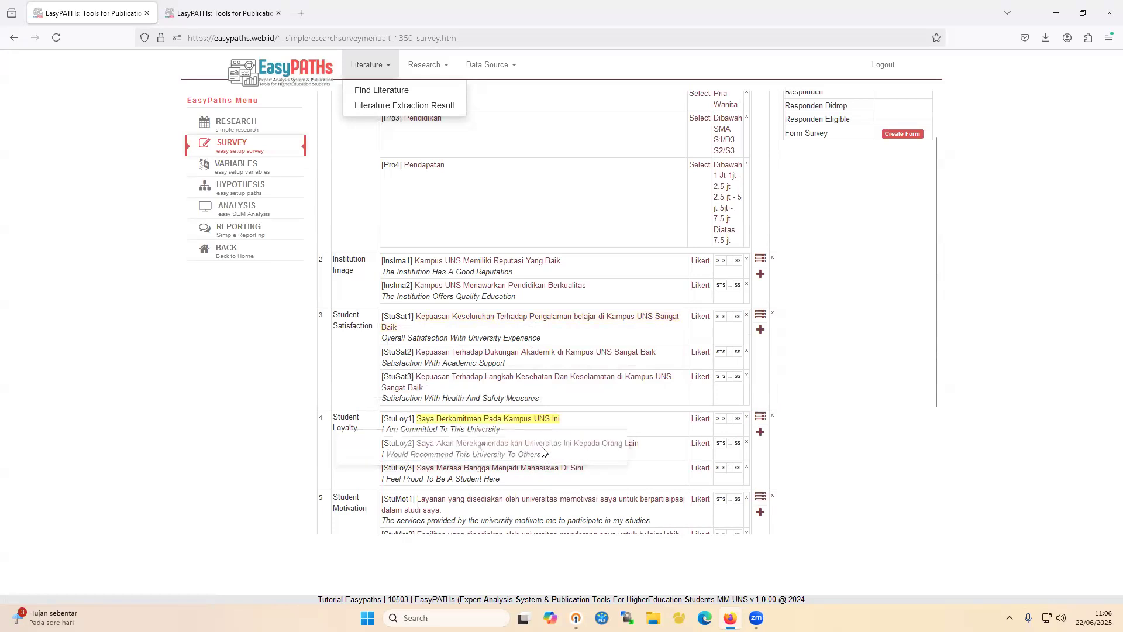
{"action": "left_click_drag", "start_coordinate": [493, 467], "coordinate": [537, 466]}
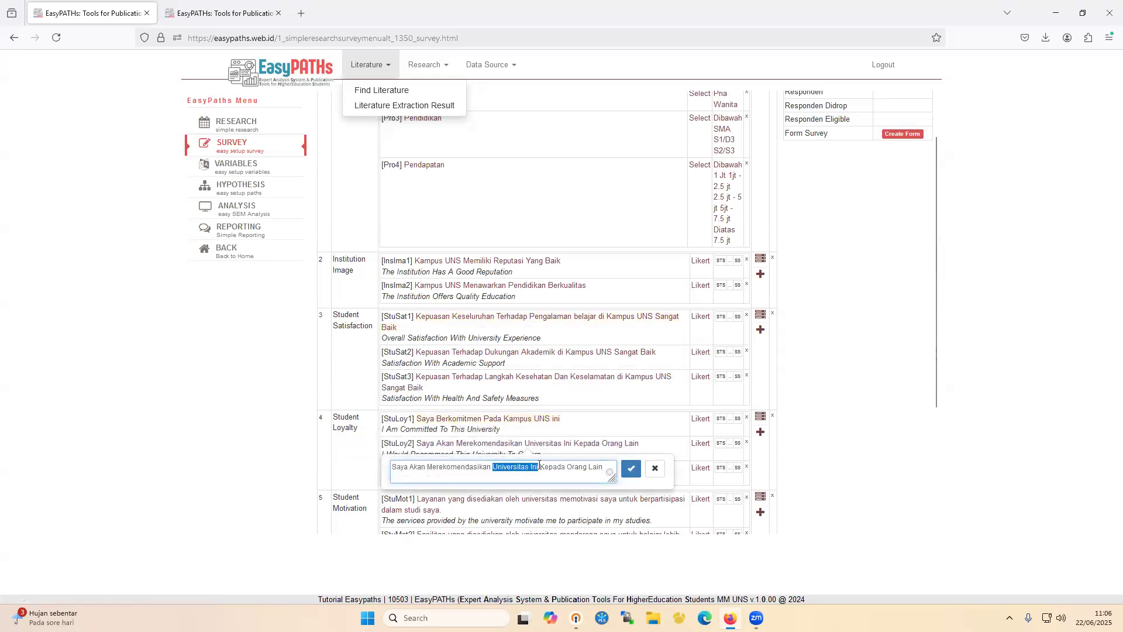
{"action": "type", "text": "Kampus UNS  ini"}
{"action": "left_click", "coordinate": [623, 475]}
Reword the third Student Loyalty item to "Saya Merasa Bangga Menjadi Mahasiswa Di Kampus UNS ini" and save it
{"action": "scroll", "coordinate": [585, 445], "scroll_direction": "down", "scroll_amount": 1}
{"action": "left_click", "coordinate": [521, 408]}
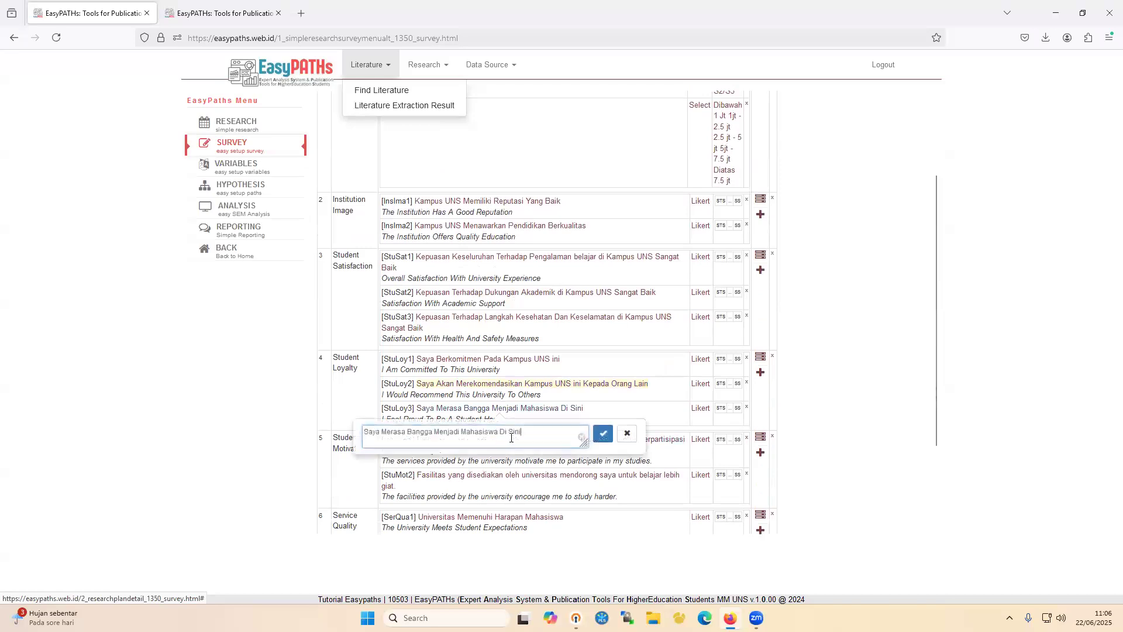
{"action": "double_click", "coordinate": [512, 432]}
{"action": "type", "text": "Kampus UNS "}
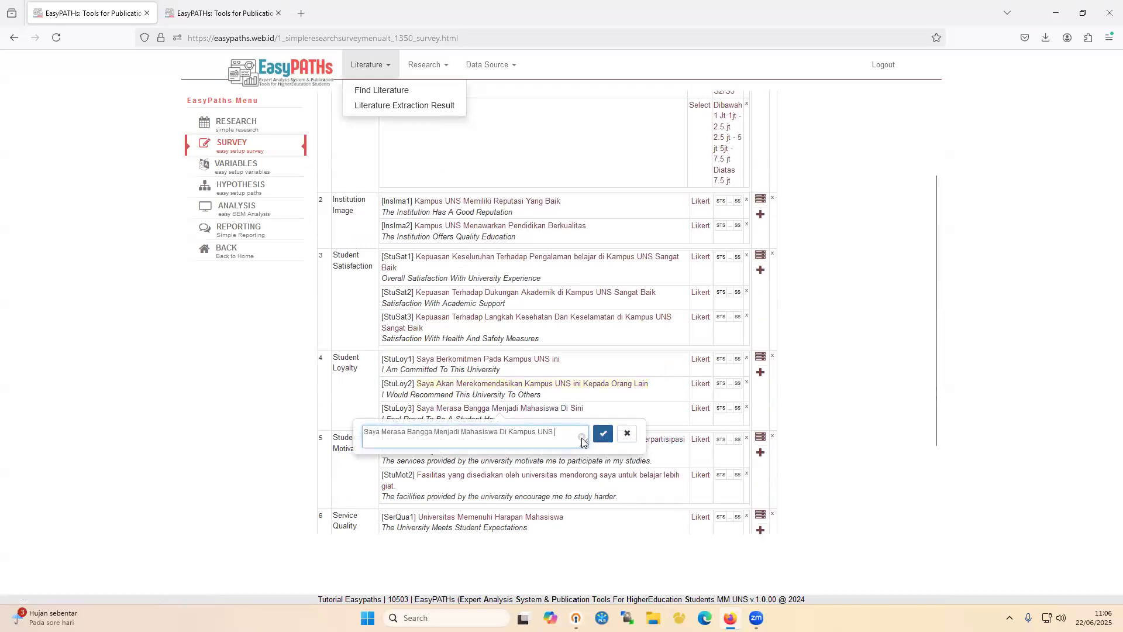
{"action": "type", "text": "ini"}
{"action": "left_click", "coordinate": [603, 433]}
Replace "universitas" with "Kampus UNS" in both Student Motivation items and save them
{"action": "scroll", "coordinate": [550, 351], "scroll_direction": "down", "scroll_amount": 2}
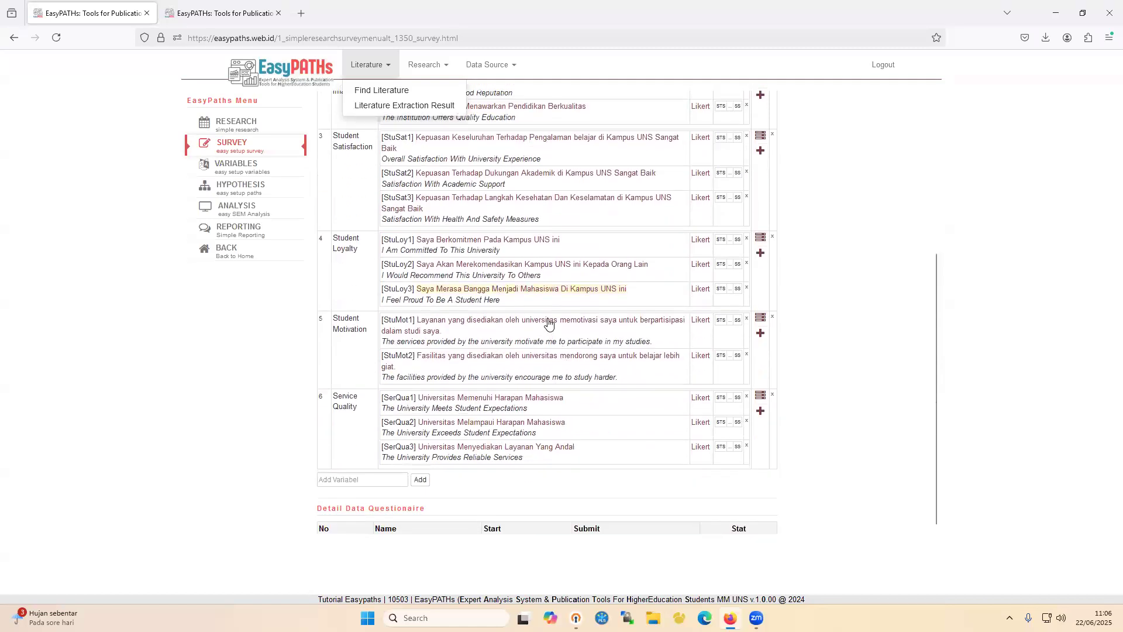
{"action": "left_click", "coordinate": [544, 323]}
{"action": "double_click", "coordinate": [504, 354]}
{"action": "type", "text": "Kampus UNS"}
{"action": "left_click", "coordinate": [637, 356]}
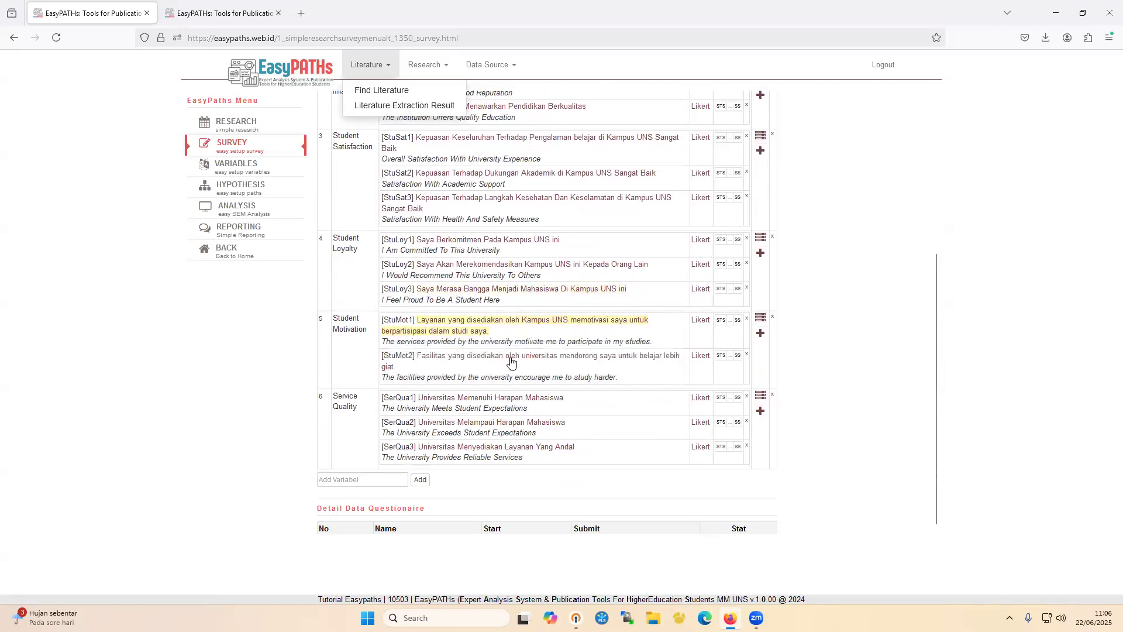
{"action": "left_click", "coordinate": [509, 357]}
{"action": "double_click", "coordinate": [512, 390]}
{"action": "type", "text": "Kampus UNS"}
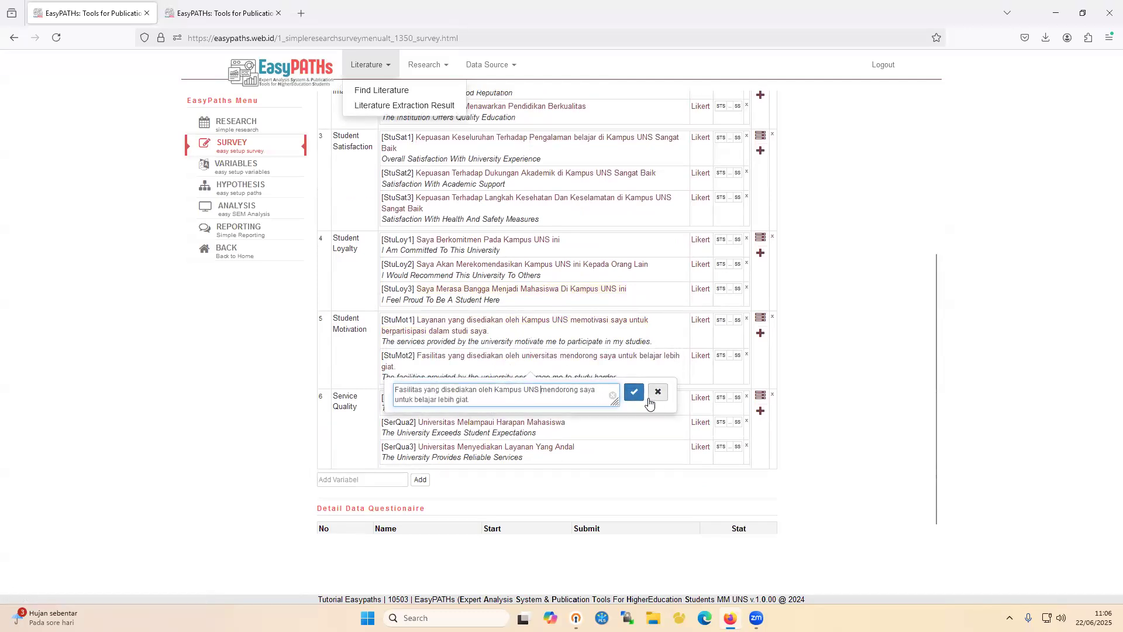
{"action": "left_click", "coordinate": [634, 391]}
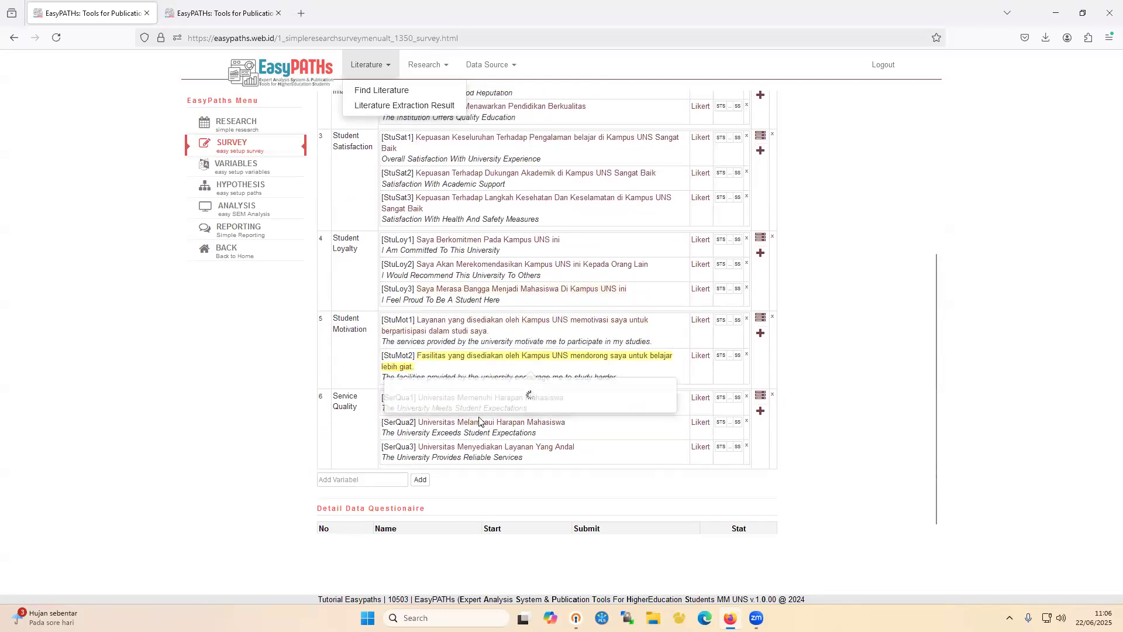
Reword the first Service Quality item to "Kampus UNS ini Memenuhi Harapan Mahasiswa", copy its opening phrase and save it
{"action": "left_click", "coordinate": [420, 399]}
{"action": "double_click", "coordinate": [364, 421]}
{"action": "type", "text": "Kampus UNS ini Memenuhi Harapan Mahasiswa"}
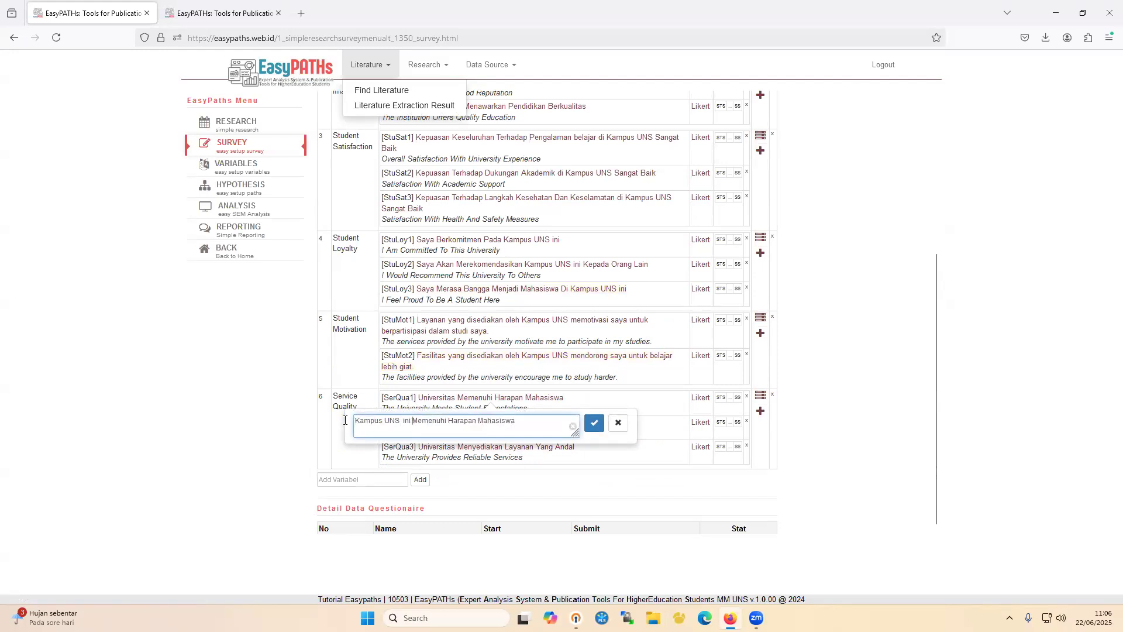
{"action": "key", "text": "shift+Home"}
{"action": "key", "text": "ctrl+c"}
{"action": "left_click", "coordinate": [593, 423]}
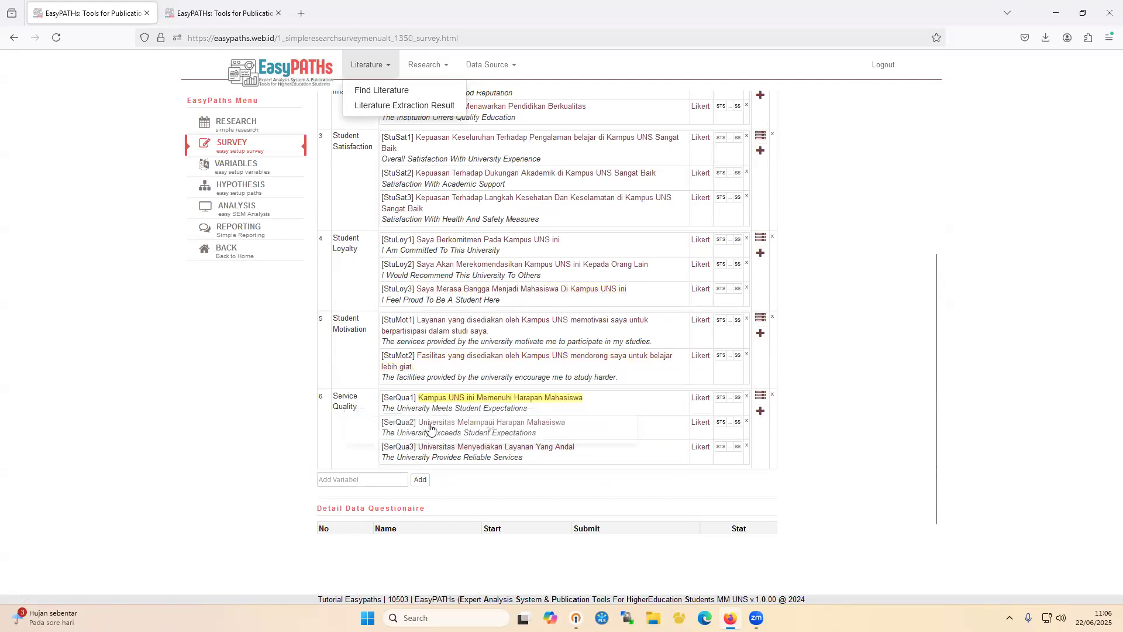
Replace "Universitas" with "Kampus UNS ini" in the second and third Service Quality items and save both
{"action": "left_click", "coordinate": [430, 424]}
{"action": "double_click", "coordinate": [372, 445]}
{"action": "key", "text": "ctrl+v"}
{"action": "left_click", "coordinate": [595, 449]}
{"action": "left_click", "coordinate": [432, 447]}
{"action": "key", "text": "ctrl+shift+Right"}
{"action": "key", "text": "ctrl+v"}
{"action": "left_click", "coordinate": [599, 471]}
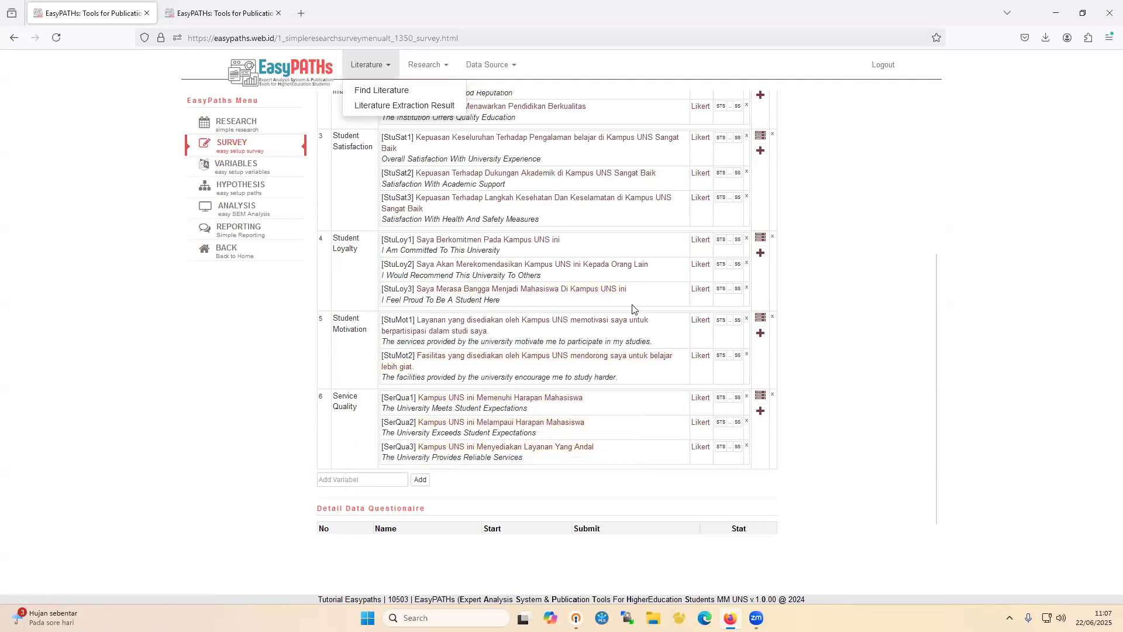
Review the wording of all questionnaire items from Profile through Service Quality
{"action": "scroll", "coordinate": [579, 327], "scroll_direction": "up", "scroll_amount": 2}
{"action": "scroll", "coordinate": [570, 314], "scroll_direction": "up", "scroll_amount": 3}
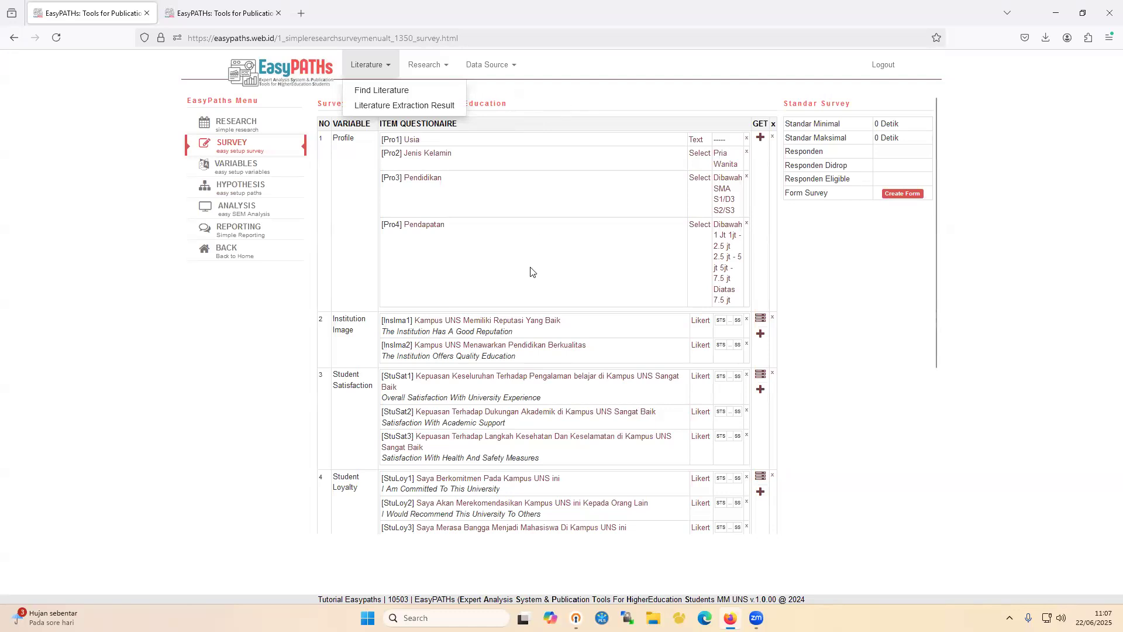
{"action": "scroll", "coordinate": [530, 315], "scroll_direction": "down", "scroll_amount": 1}
{"action": "scroll", "coordinate": [528, 316], "scroll_direction": "down", "scroll_amount": 3}
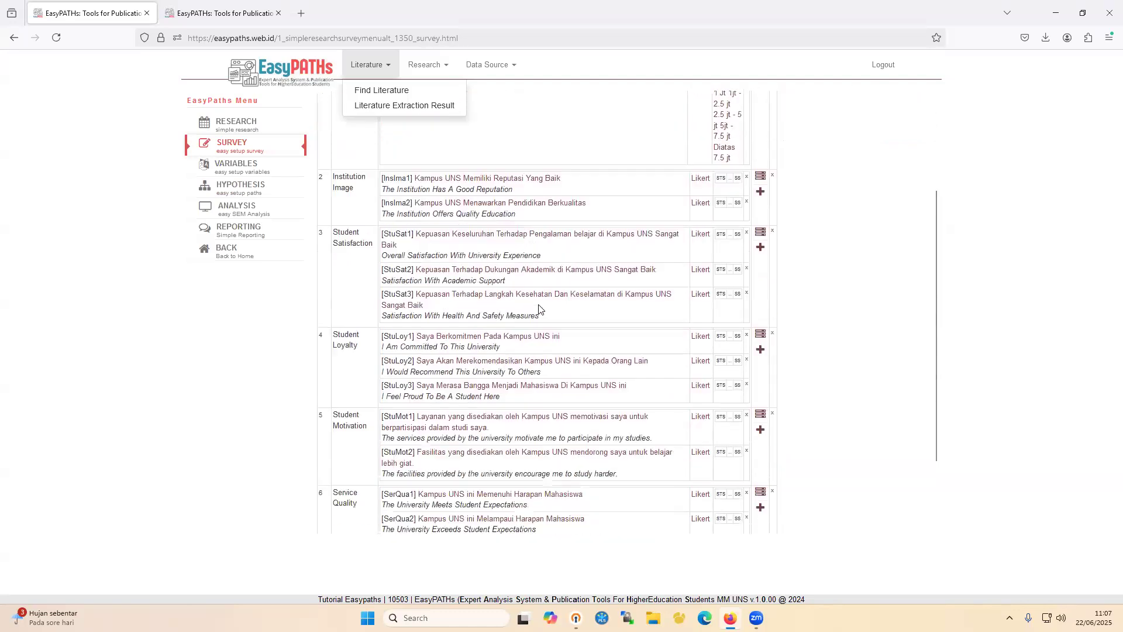
{"action": "scroll", "coordinate": [538, 304], "scroll_direction": "up", "scroll_amount": 5}
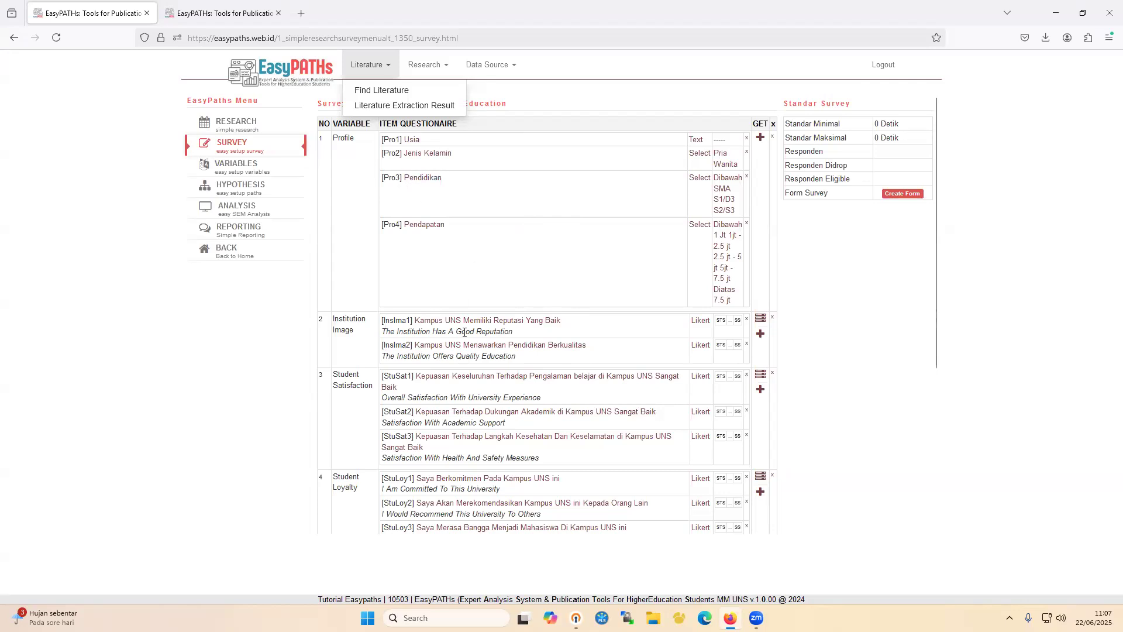
{"action": "scroll", "coordinate": [464, 332], "scroll_direction": "down", "scroll_amount": 4}
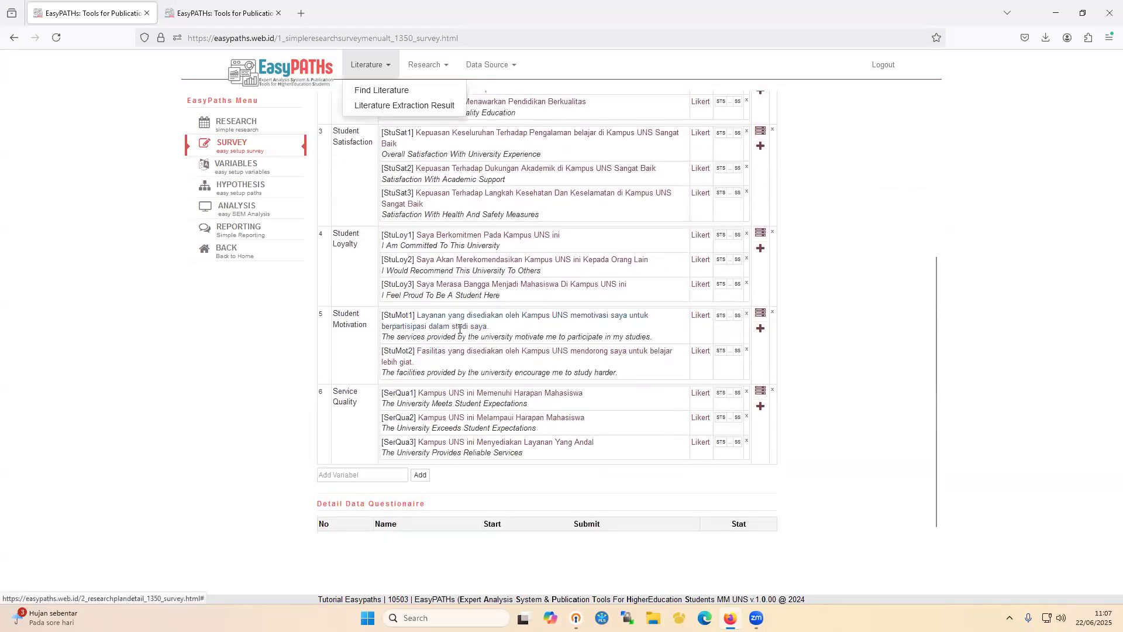
{"action": "scroll", "coordinate": [460, 332], "scroll_direction": "up", "scroll_amount": 4}
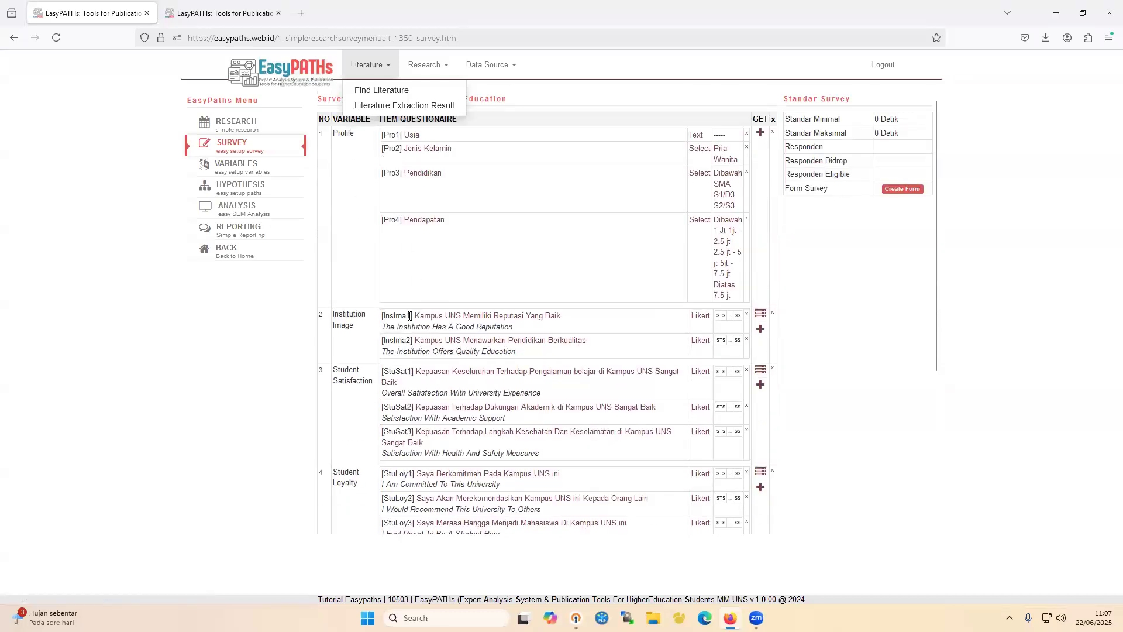
Generate the survey form from the finished questionnaire and open its public survey link
{"action": "scroll", "coordinate": [410, 316], "scroll_direction": "down", "scroll_amount": 4}
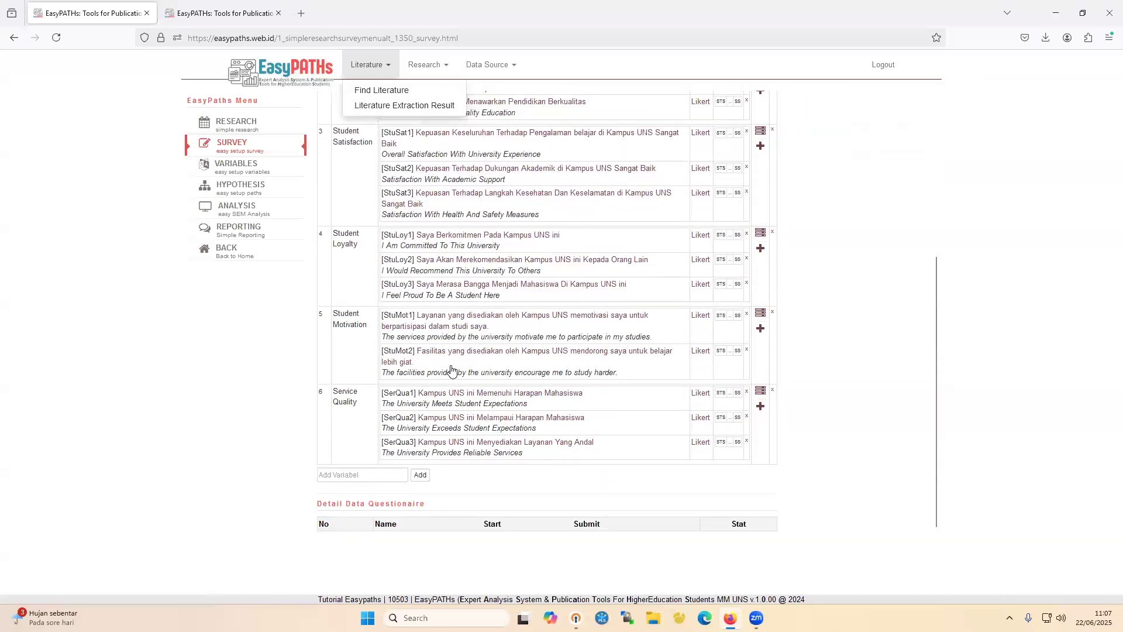
{"action": "scroll", "coordinate": [451, 370], "scroll_direction": "up", "scroll_amount": 4}
{"action": "left_click", "coordinate": [904, 194]}
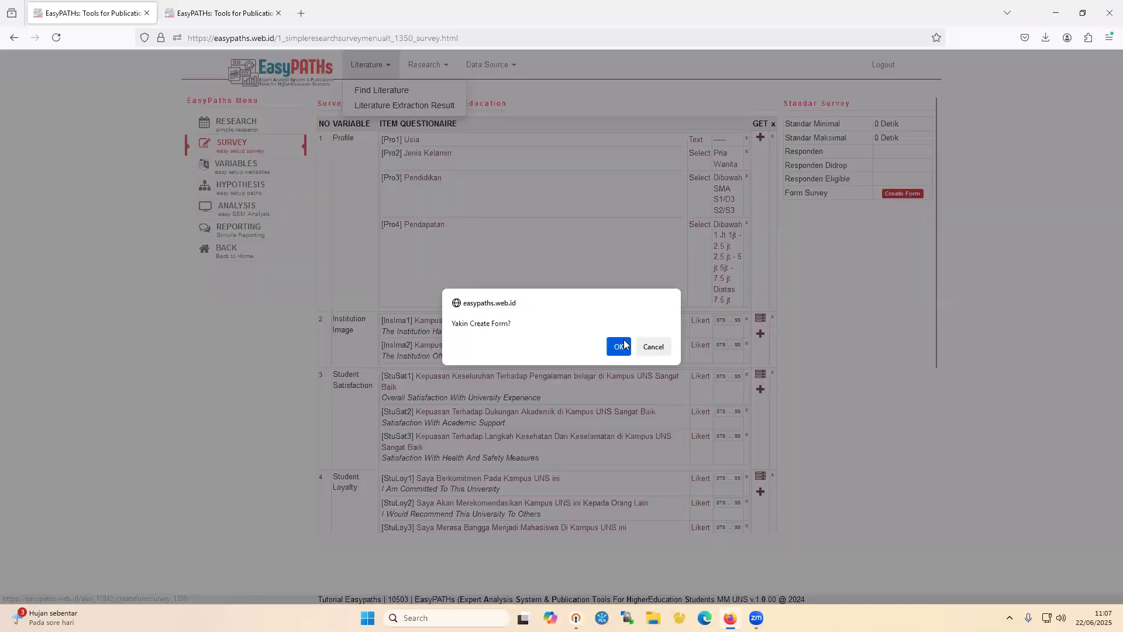
{"action": "left_click", "coordinate": [619, 346]}
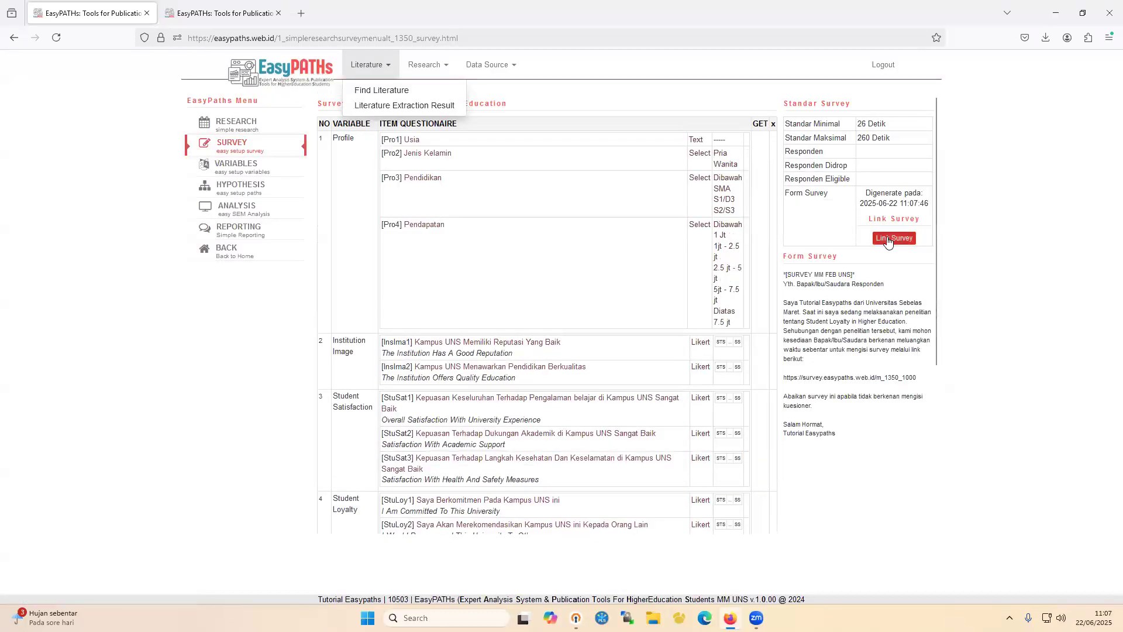
{"action": "left_click", "coordinate": [888, 239]}
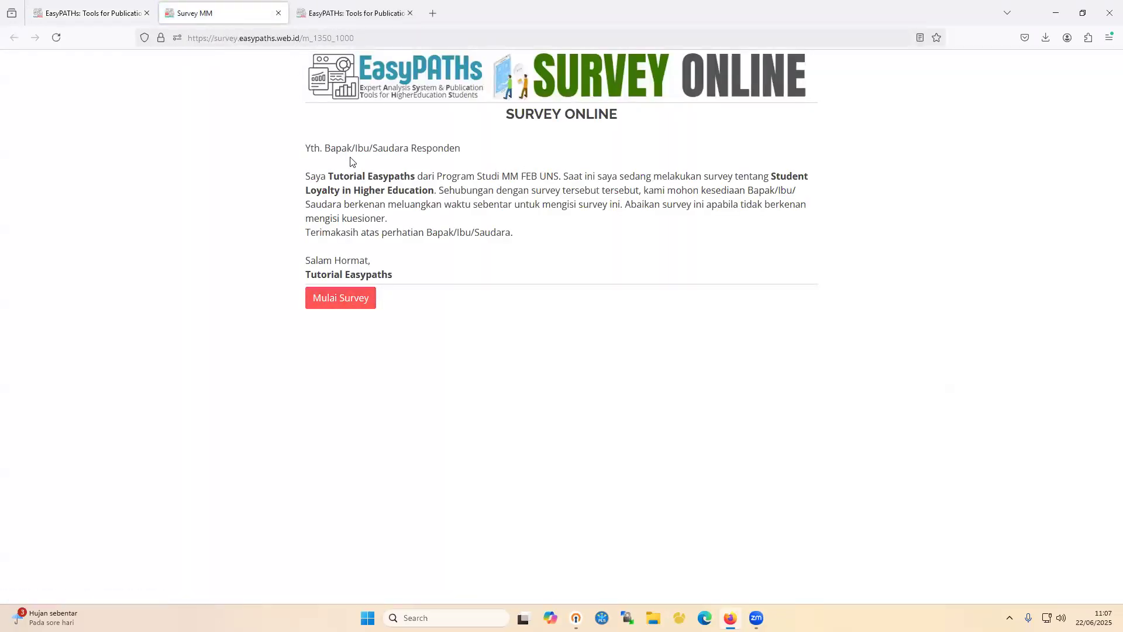
Return to the list of survey research projects and rename the title to "Student Loyalty di Kampus UNS"
{"action": "left_click", "coordinate": [115, 15]}
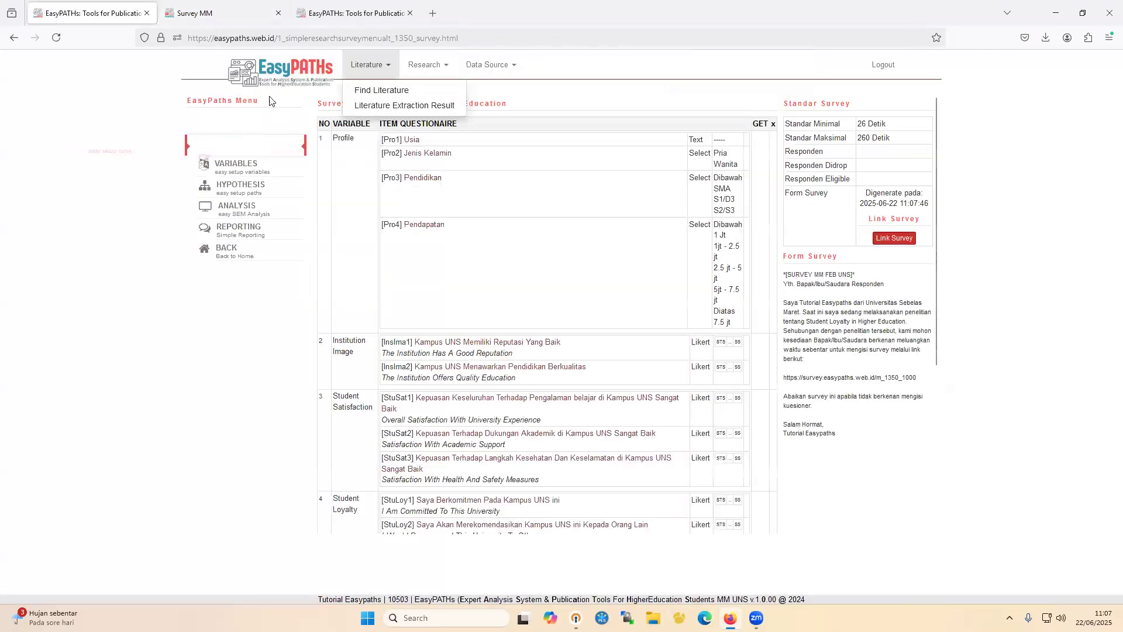
{"action": "left_click", "coordinate": [435, 72]}
{"action": "left_click", "coordinate": [435, 91]}
{"action": "left_click", "coordinate": [274, 137]}
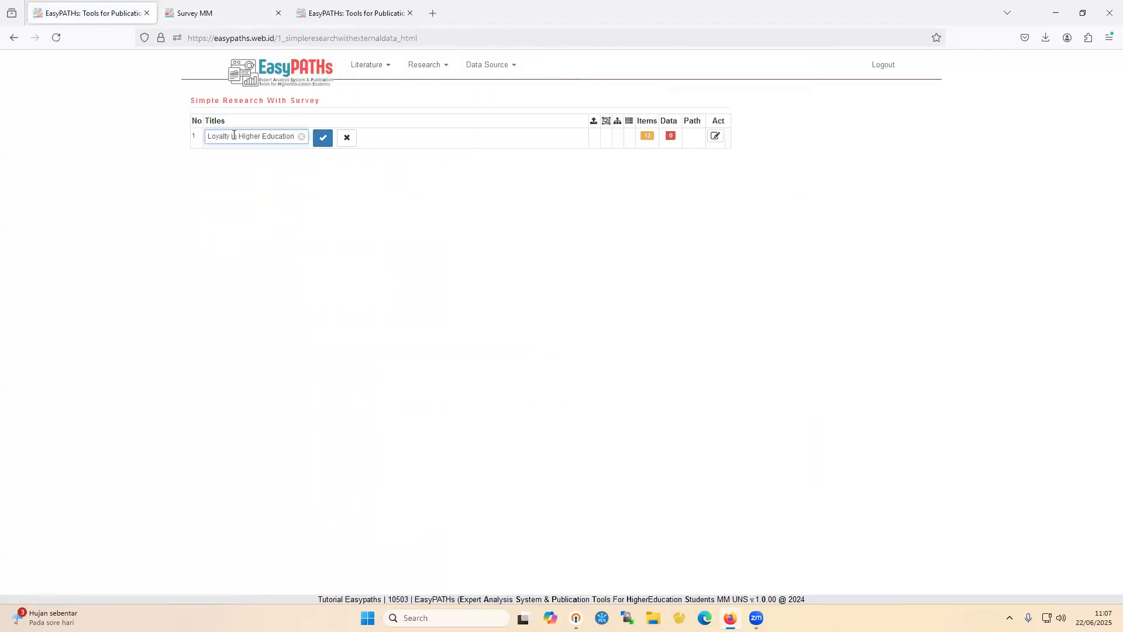
{"action": "left_click_drag", "start_coordinate": [231, 136], "coordinate": [302, 202]}
{"action": "type", "text": "di Kampus UNS"}
{"action": "key", "text": "Return"}
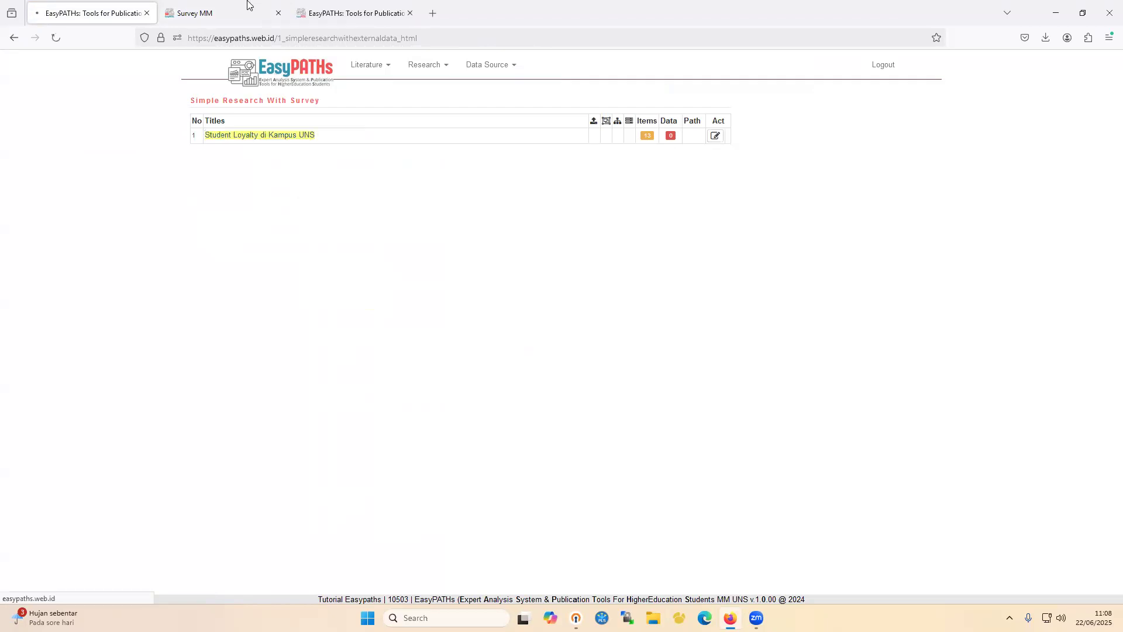
Reload the online survey page, start the survey and look through its questions
{"action": "left_click", "coordinate": [246, 11]}
{"action": "key", "text": "F5"}
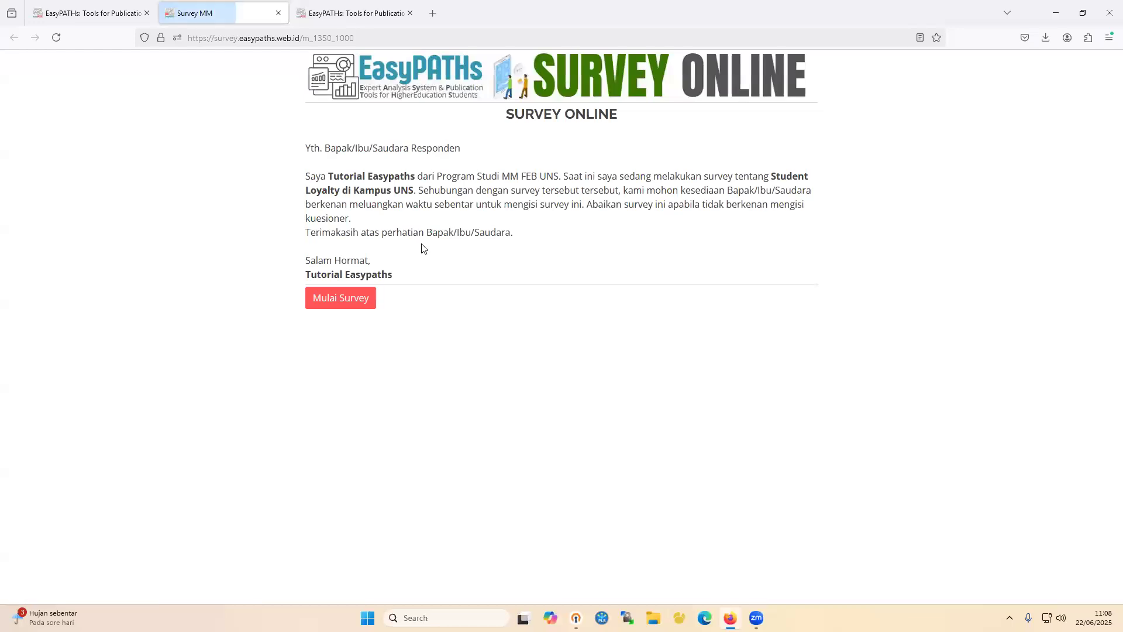
{"action": "left_click", "coordinate": [375, 306]}
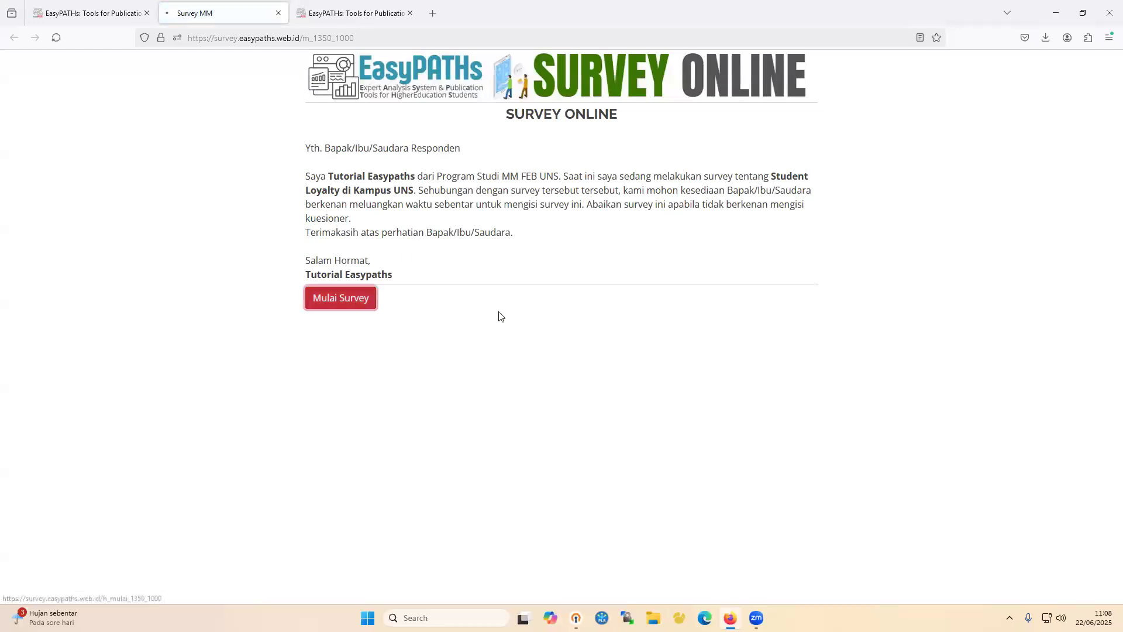
{"action": "scroll", "coordinate": [467, 316], "scroll_direction": "down", "scroll_amount": 3}
{"action": "scroll", "coordinate": [440, 294], "scroll_direction": "up", "scroll_amount": 2}
{"action": "scroll", "coordinate": [439, 295], "scroll_direction": "up", "scroll_amount": 2}
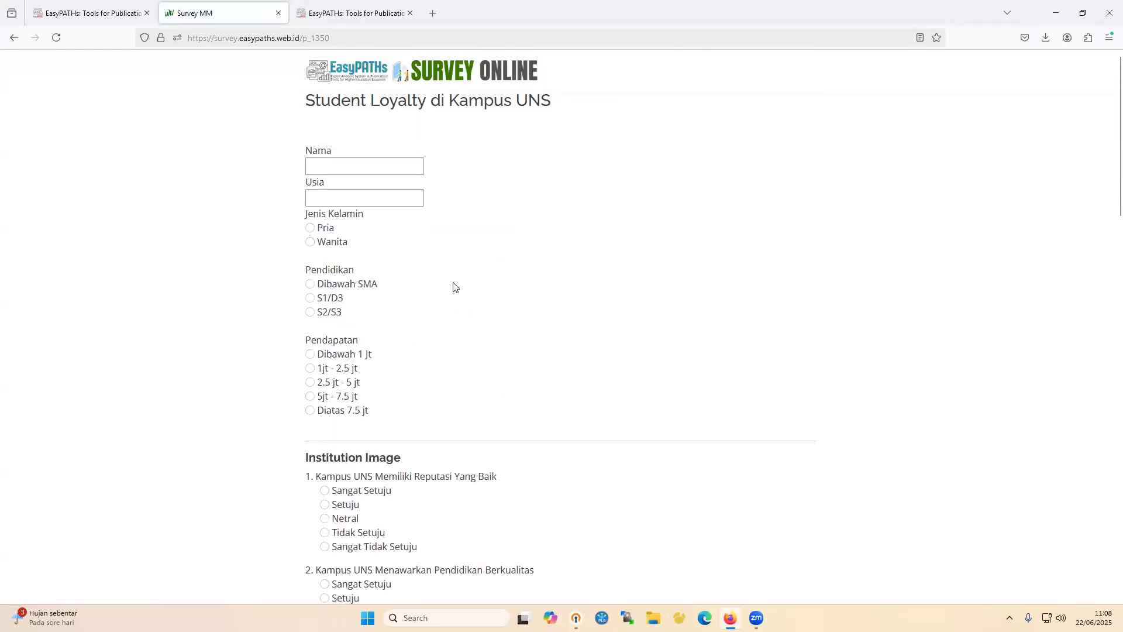
{"action": "scroll", "coordinate": [443, 253], "scroll_direction": "down", "scroll_amount": 4}
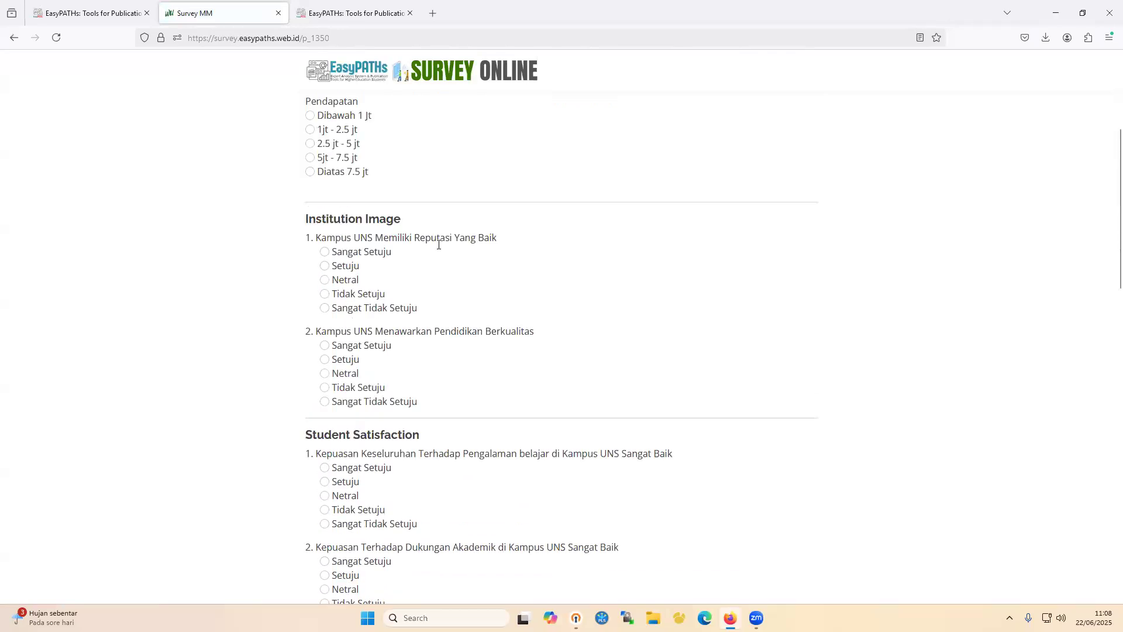
{"action": "scroll", "coordinate": [439, 244], "scroll_direction": "down", "scroll_amount": 3}
{"action": "scroll", "coordinate": [301, 232], "scroll_direction": "up", "scroll_amount": 7}
Fill in the respondent's name, age 22, gender Pria, education S1/D3 and income Dibawah 1 Jt
{"action": "left_click", "coordinate": [323, 164]}
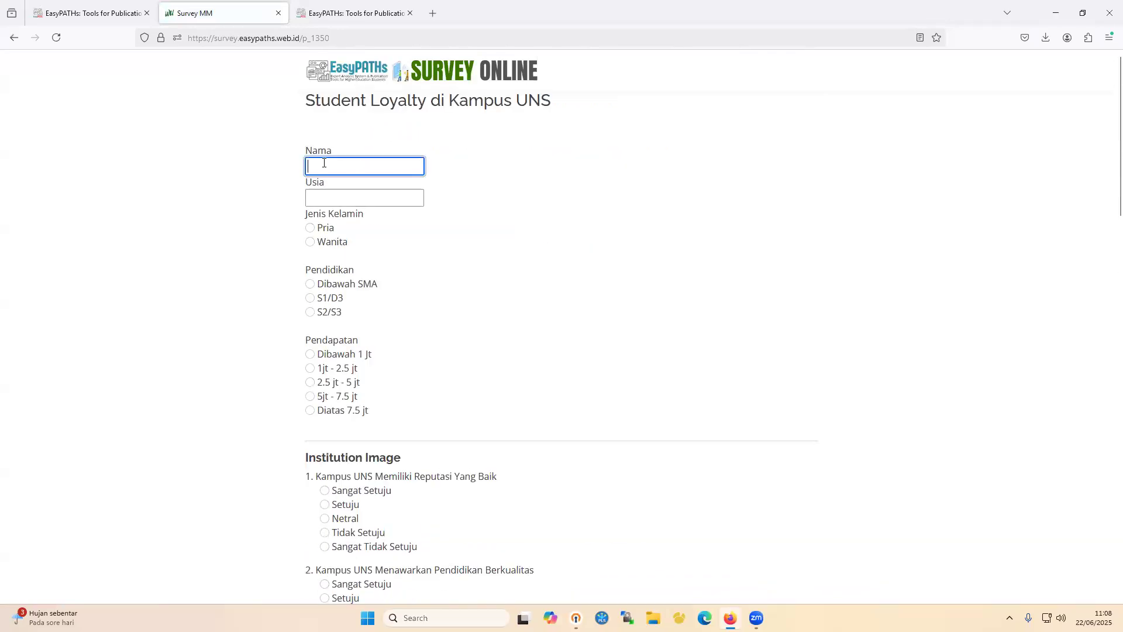
{"action": "type", "text": "Bagu"}
{"action": "key", "text": "Tab"}
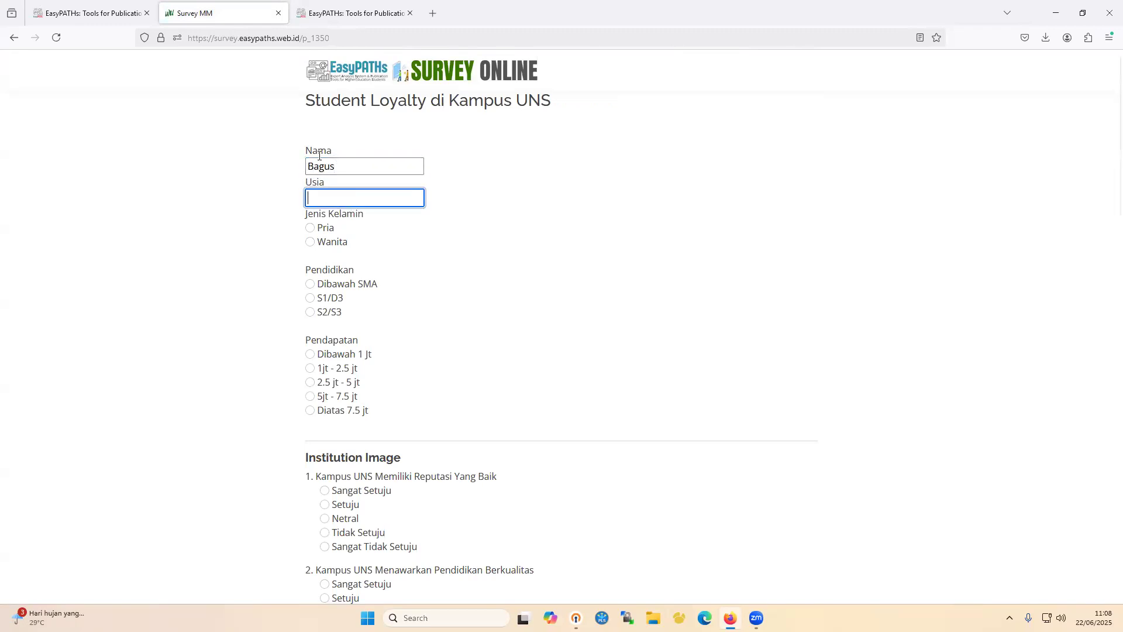
{"action": "type", "text": "22"}
{"action": "key", "text": "Tab"}
{"action": "key", "text": "space"}
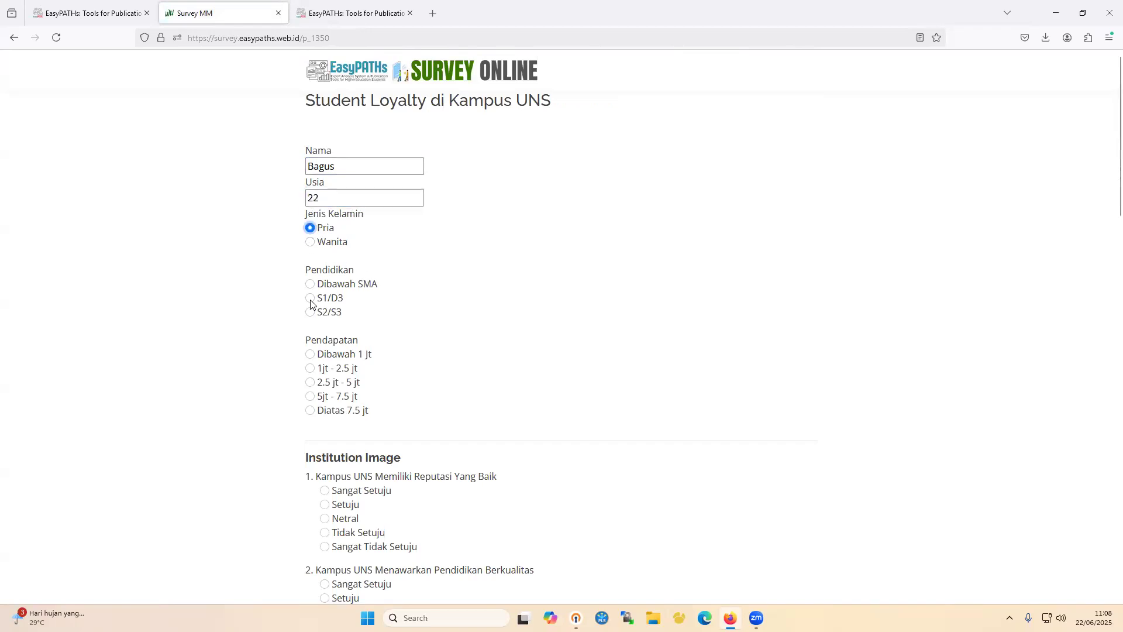
{"action": "left_click", "coordinate": [310, 299]}
{"action": "left_click", "coordinate": [311, 354]}
Answer the two Institution Image questions with Setuju and Sangat Setuju respectively
{"action": "scroll", "coordinate": [468, 339], "scroll_direction": "down", "scroll_amount": 4}
{"action": "left_click", "coordinate": [325, 266]}
{"action": "key", "text": "Tab"}
{"action": "key", "text": "space"}
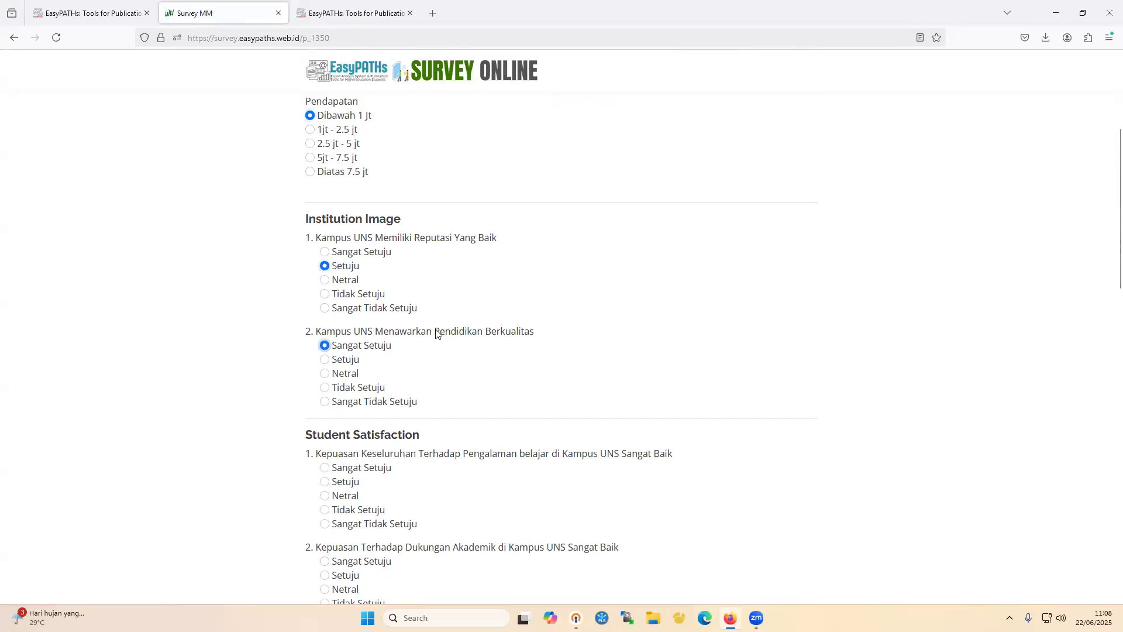
Answer the first two Student Satisfaction questions with Sangat Setuju and the third with Setuju
{"action": "scroll", "coordinate": [333, 297], "scroll_direction": "down", "scroll_amount": 3}
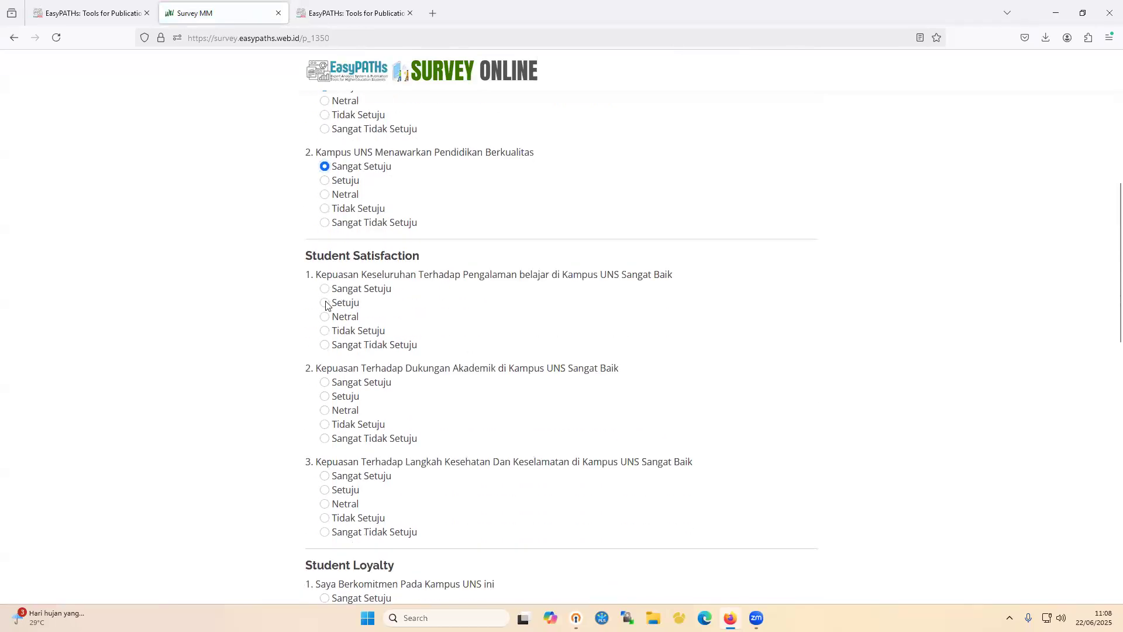
{"action": "left_click", "coordinate": [325, 289]}
{"action": "left_click", "coordinate": [325, 383]}
{"action": "scroll", "coordinate": [327, 380], "scroll_direction": "down", "scroll_amount": 2}
{"action": "left_click", "coordinate": [325, 371]}
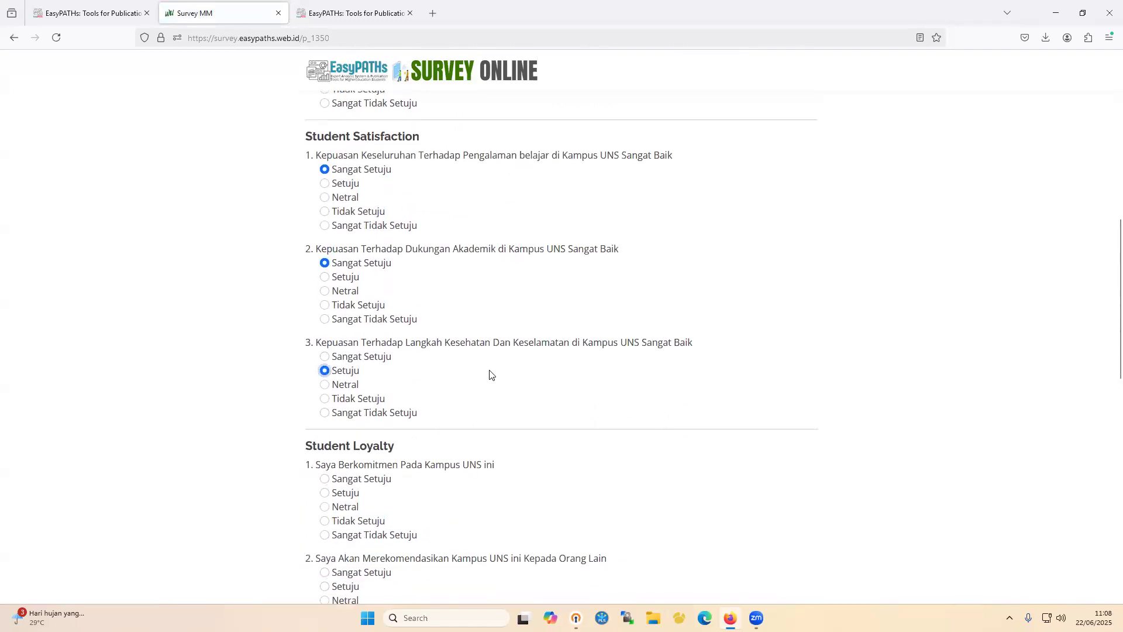
Answer the first Student Loyalty question with Setuju and the other two with Sangat Setuju
{"action": "scroll", "coordinate": [343, 299], "scroll_direction": "down", "scroll_amount": 3}
{"action": "left_click", "coordinate": [326, 313]}
{"action": "left_click", "coordinate": [325, 393]}
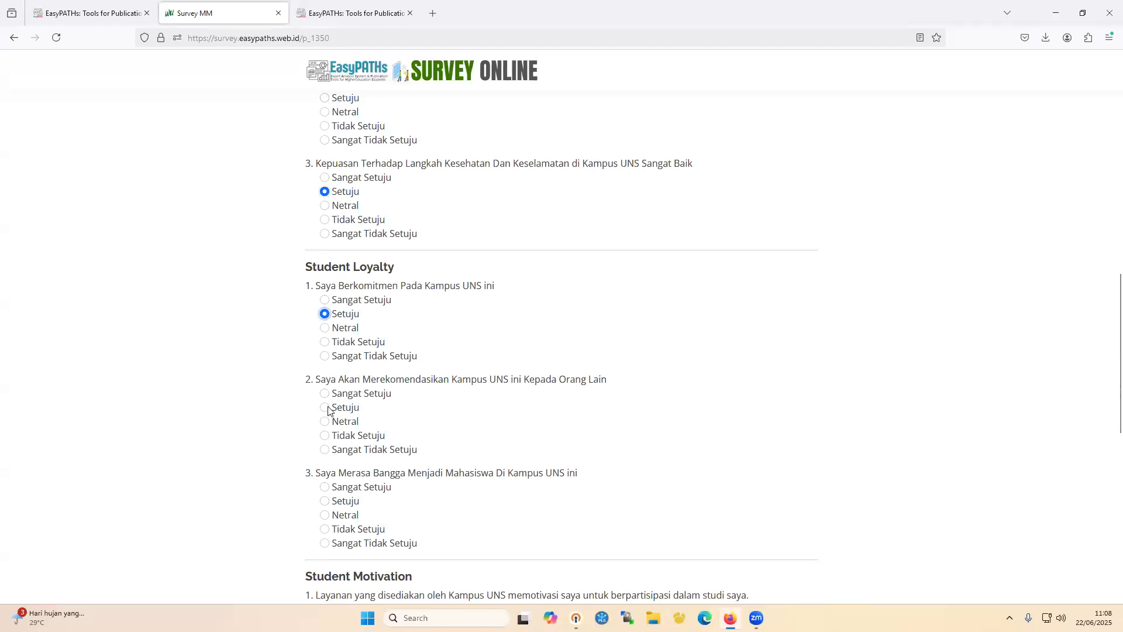
{"action": "left_click", "coordinate": [326, 488]}
Answer the two Student Motivation questions with Sangat Setuju and Setuju respectively
{"action": "scroll", "coordinate": [343, 319], "scroll_direction": "down", "scroll_amount": 5}
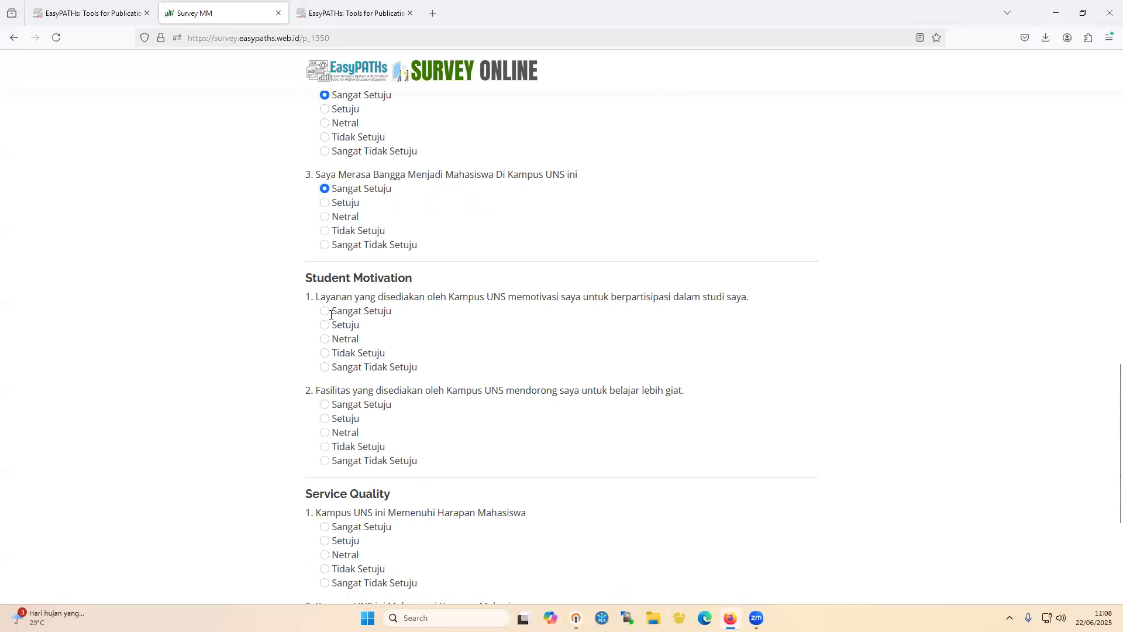
{"action": "left_click", "coordinate": [325, 311]}
{"action": "left_click", "coordinate": [325, 418]}
Answer the Service Quality questions with Sangat Setuju, Sangat Setuju and Setuju, and submit the survey
{"action": "scroll", "coordinate": [325, 419], "scroll_direction": "down", "scroll_amount": 4}
{"action": "left_click", "coordinate": [324, 287]}
{"action": "left_click", "coordinate": [325, 382]}
{"action": "left_click", "coordinate": [326, 489]}
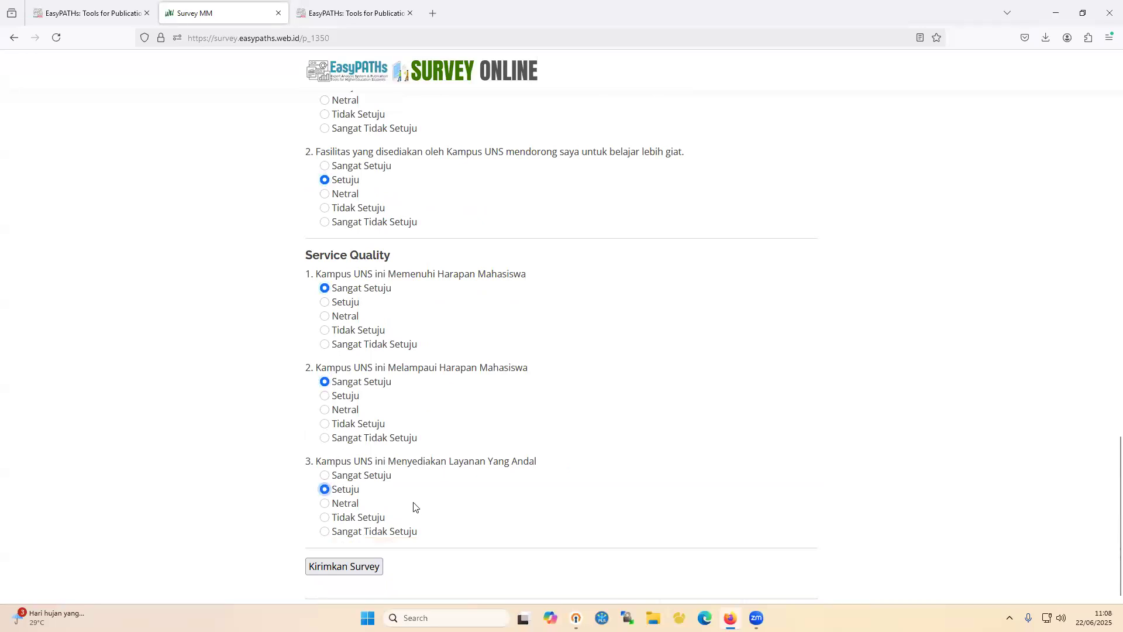
{"action": "left_click", "coordinate": [368, 565]}
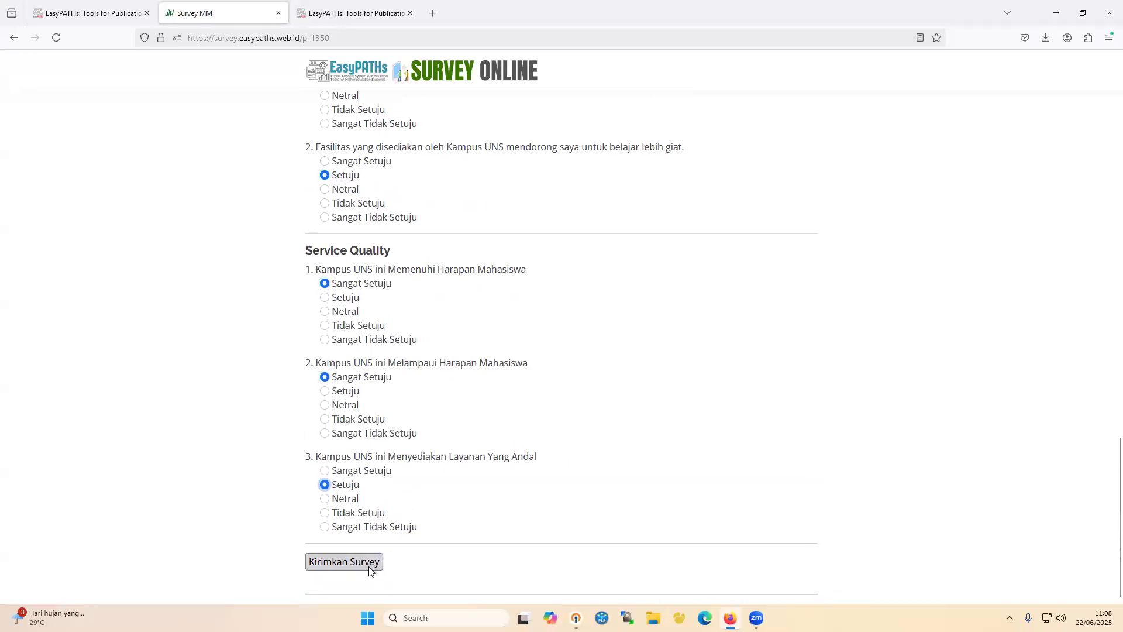
Reopen the survey project in EasyPATHs and check the submitted response's start, submit and duration record
{"action": "left_click", "coordinate": [82, 12]}
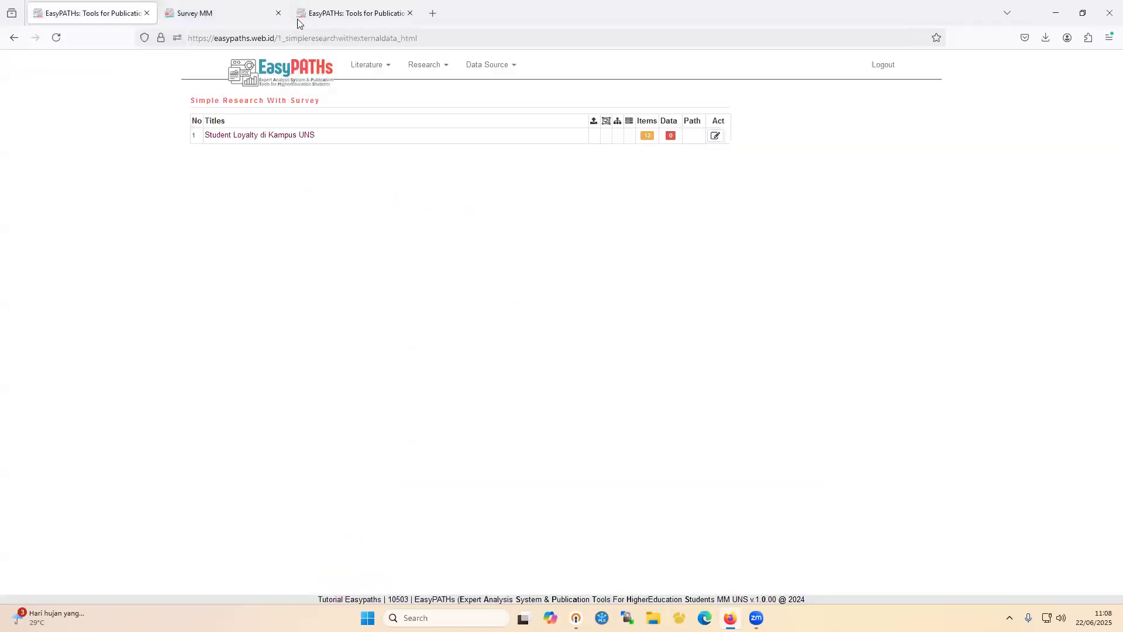
{"action": "left_click", "coordinate": [716, 136]}
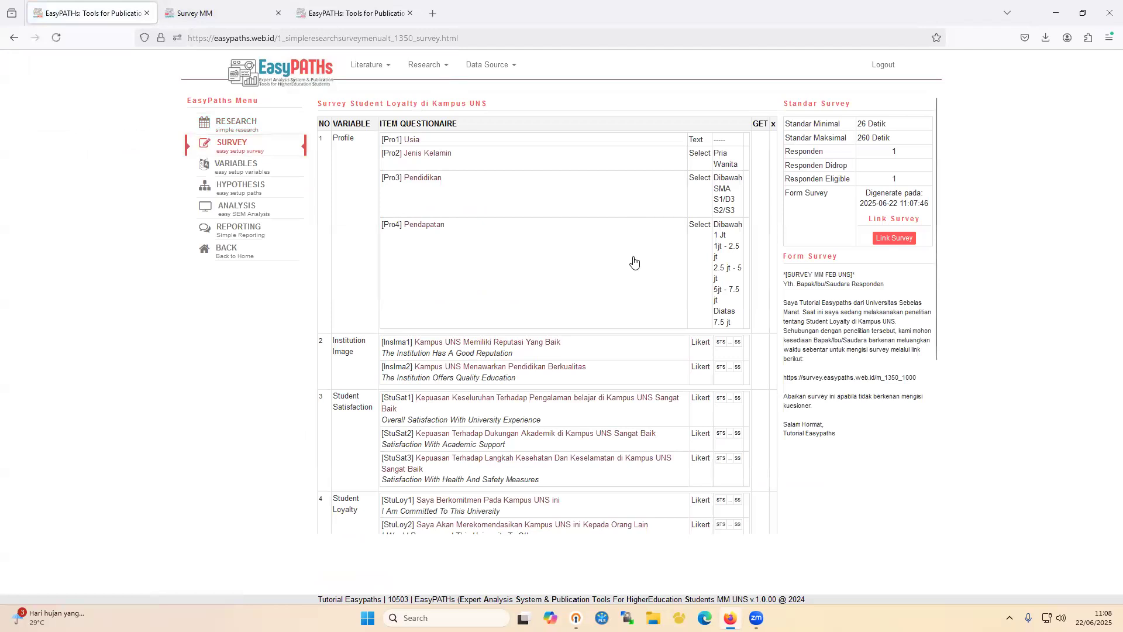
{"action": "scroll", "coordinate": [336, 523], "scroll_direction": "down", "scroll_amount": 5}
{"action": "left_click_drag", "start_coordinate": [767, 537], "coordinate": [772, 531]}
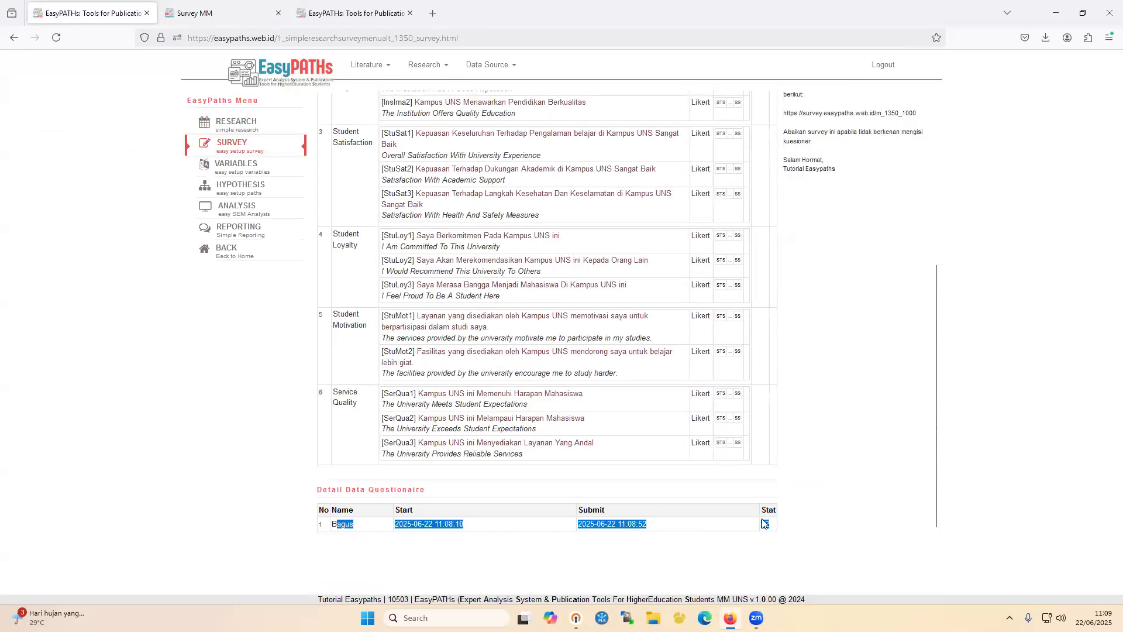
{"action": "left_click", "coordinate": [764, 524]}
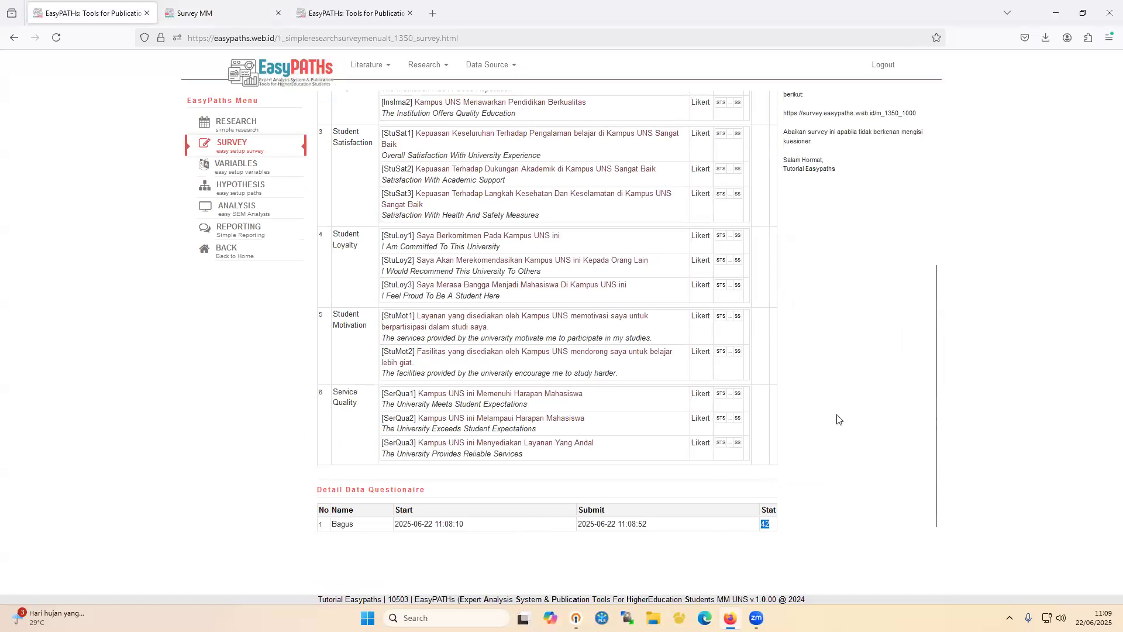
{"action": "scroll", "coordinate": [838, 419], "scroll_direction": "up", "scroll_amount": 5}
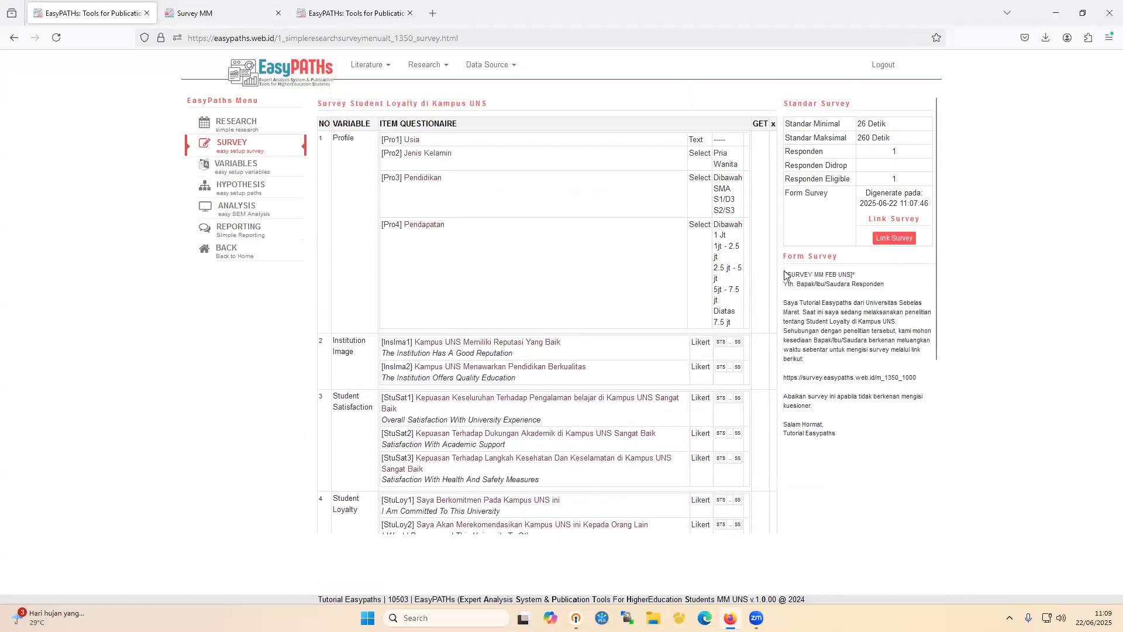
Examine the generated survey invitation message and the respondent row in the questionnaire data
{"action": "left_click_drag", "start_coordinate": [785, 275], "coordinate": [877, 436]}
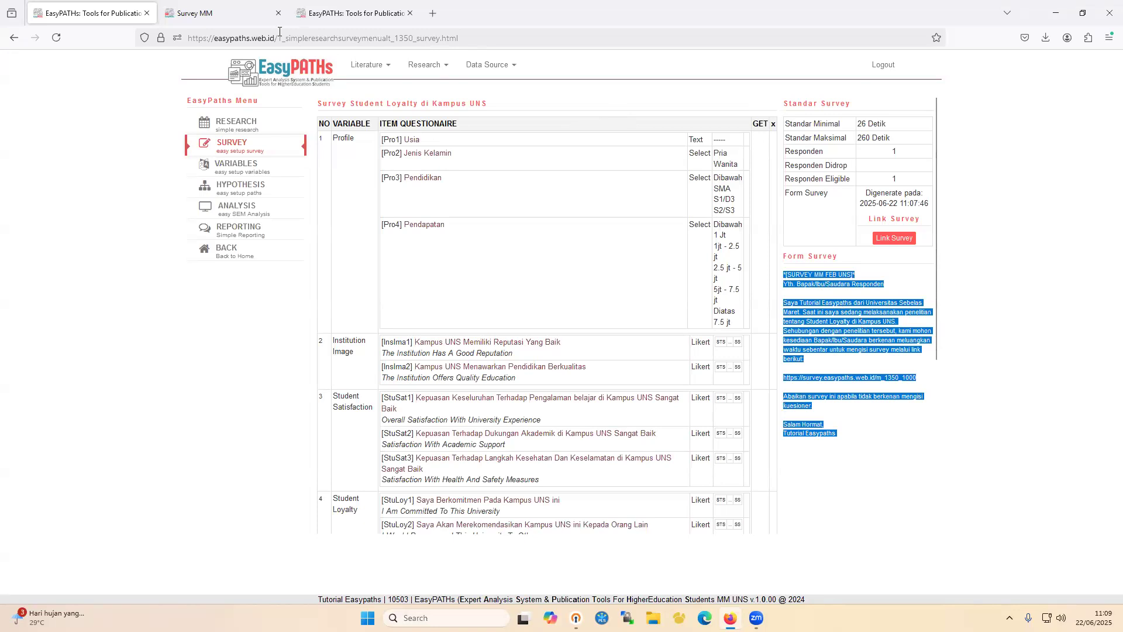
{"action": "scroll", "coordinate": [570, 341], "scroll_direction": "down", "scroll_amount": 5}
{"action": "left_click_drag", "start_coordinate": [336, 523], "coordinate": [744, 524]}
{"action": "scroll", "coordinate": [462, 316], "scroll_direction": "up", "scroll_amount": 5}
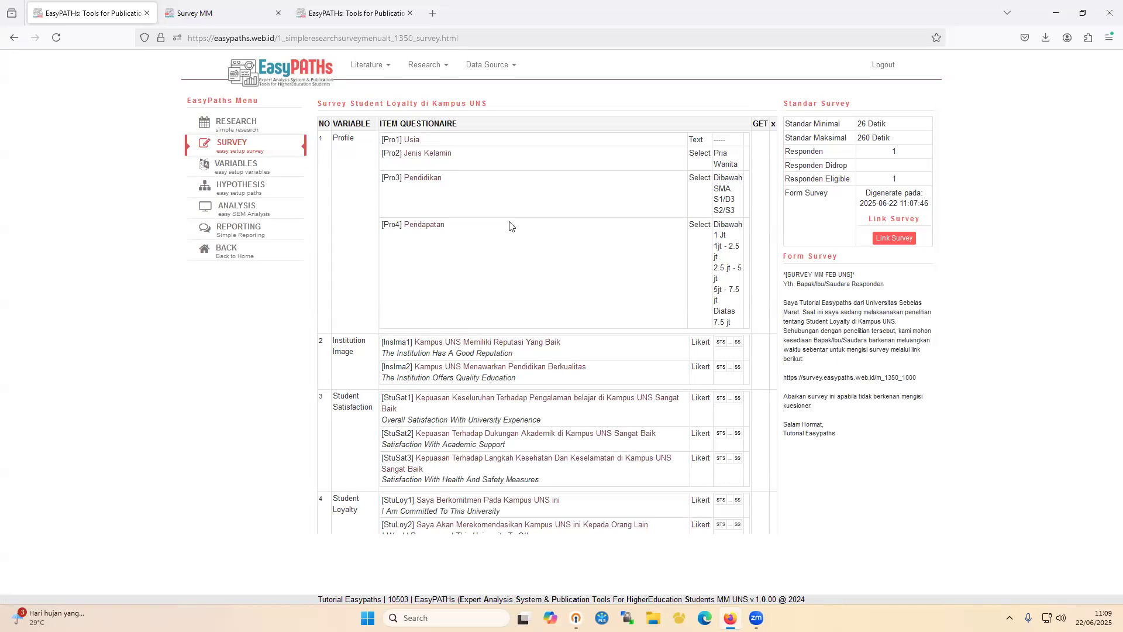
In the variable setup, name profile items Pro2, Pro3 and Pro4 "Jenis Kelamin", "Pendidikan" and "Pendapatan"
{"action": "left_click", "coordinate": [250, 125]}
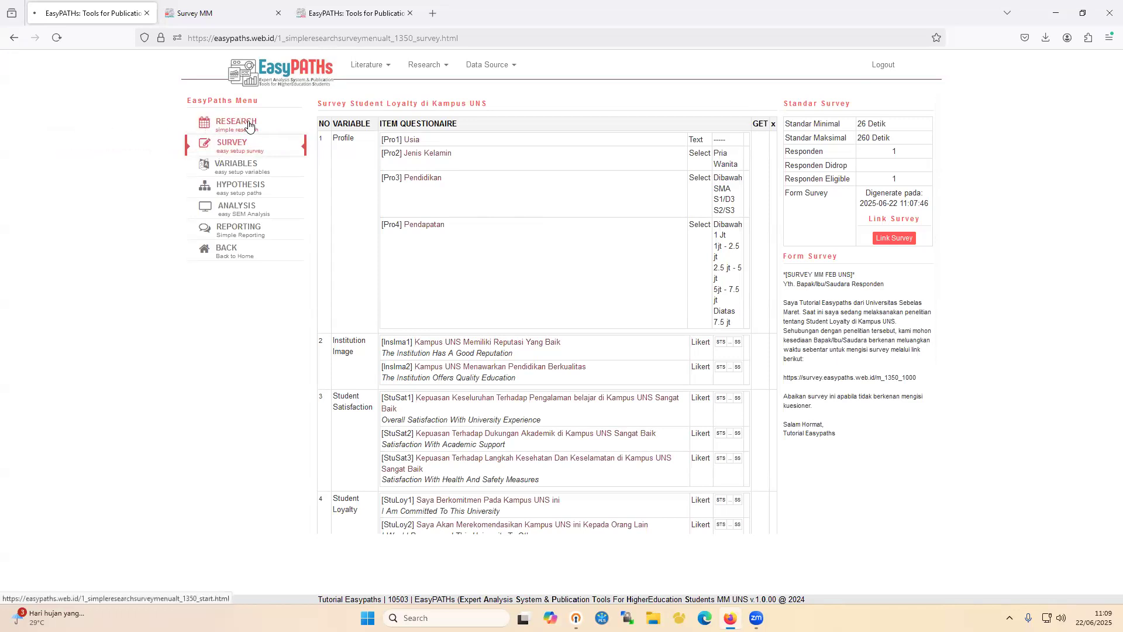
{"action": "left_click", "coordinate": [252, 151]}
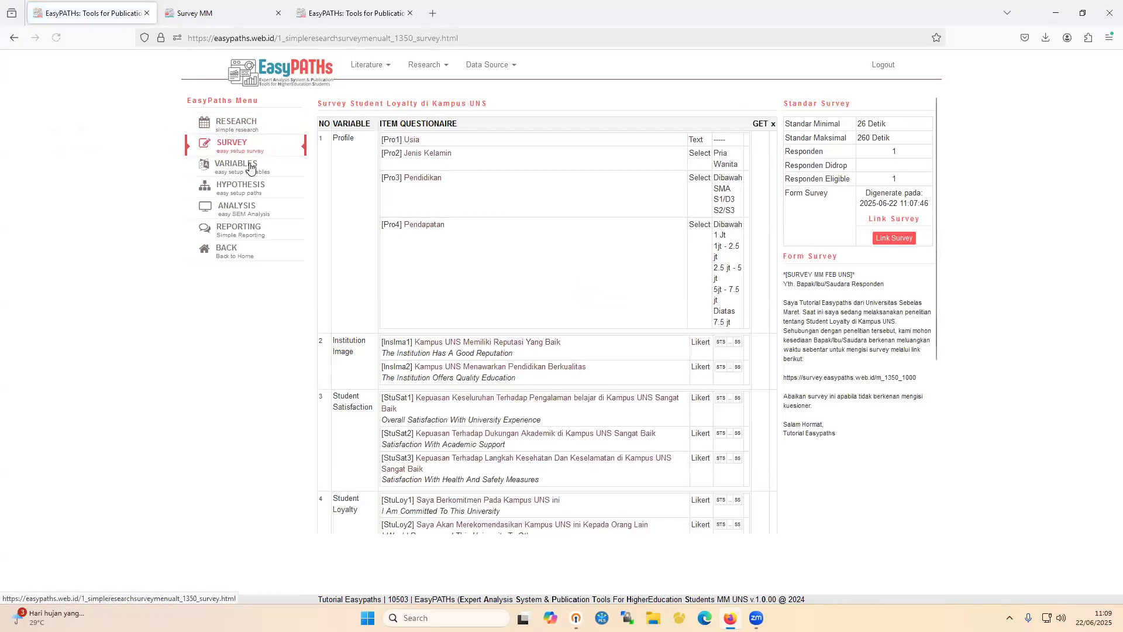
{"action": "left_click", "coordinate": [250, 166]}
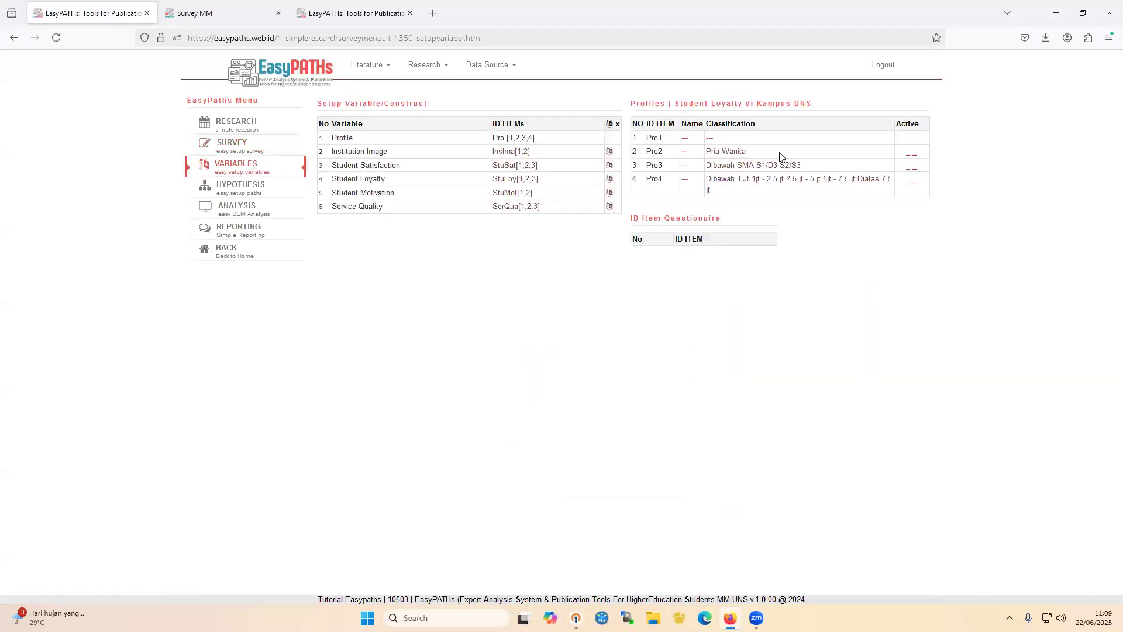
{"action": "left_click", "coordinate": [686, 154]}
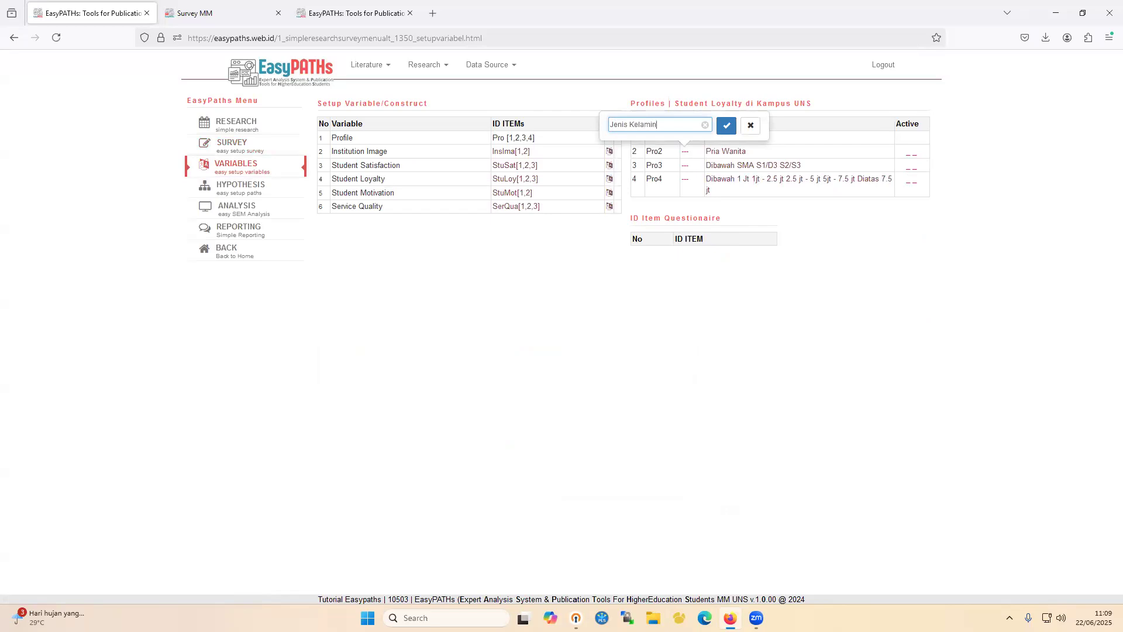
{"action": "left_click", "coordinate": [726, 125]}
{"action": "left_click", "coordinate": [685, 176]}
{"action": "type", "text": "Pendidikan"}
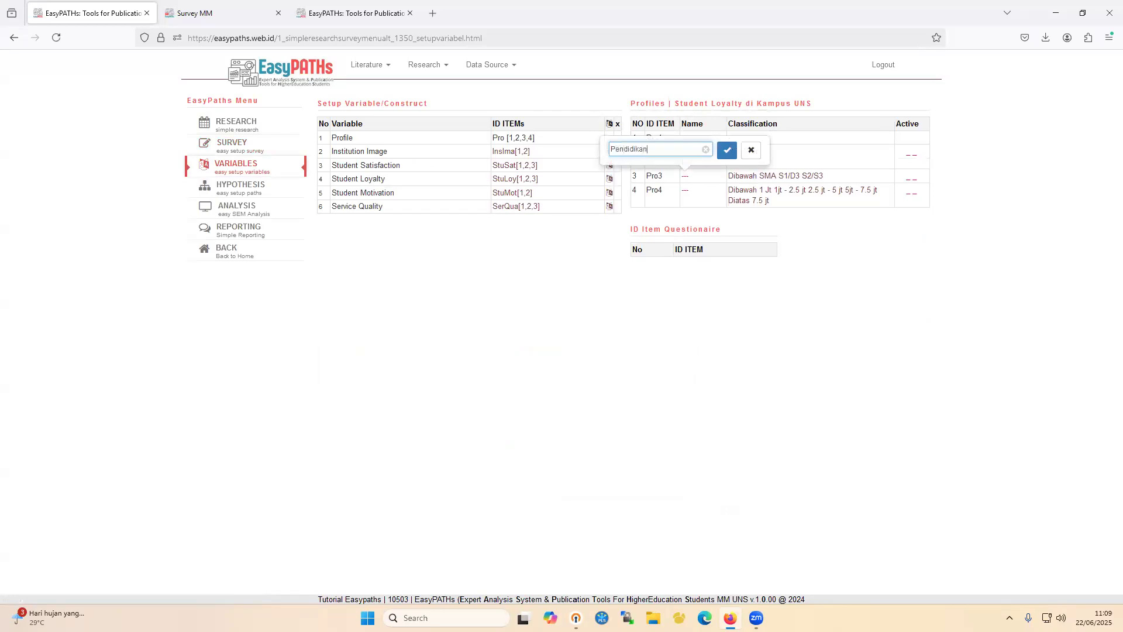
{"action": "left_click", "coordinate": [727, 150]}
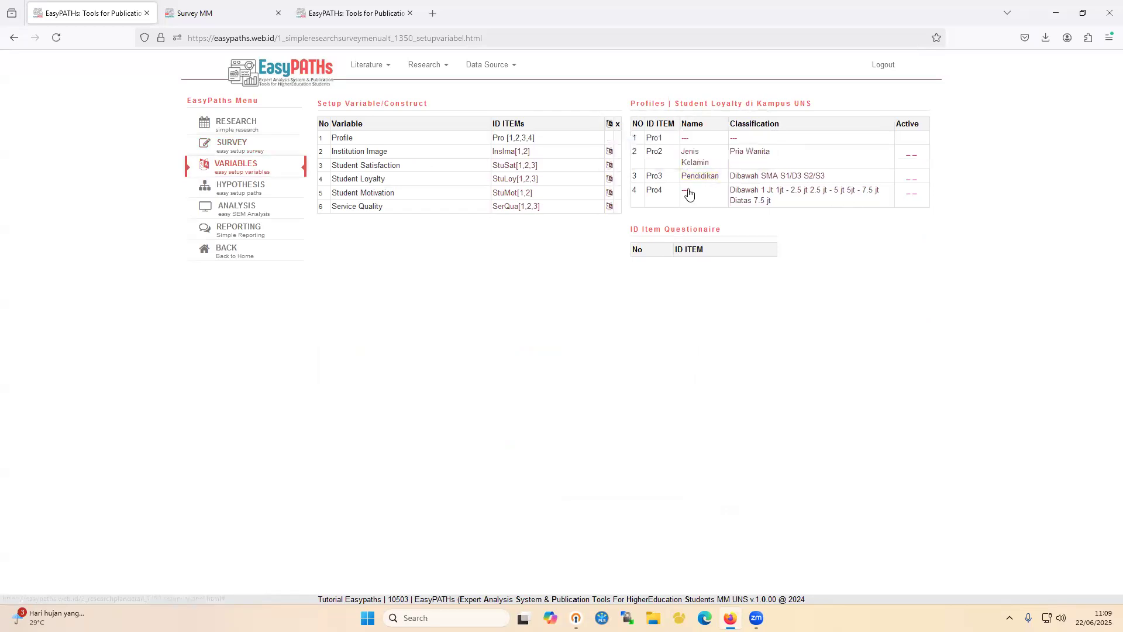
{"action": "left_click", "coordinate": [689, 194]}
{"action": "type", "text": "Pendapatan"}
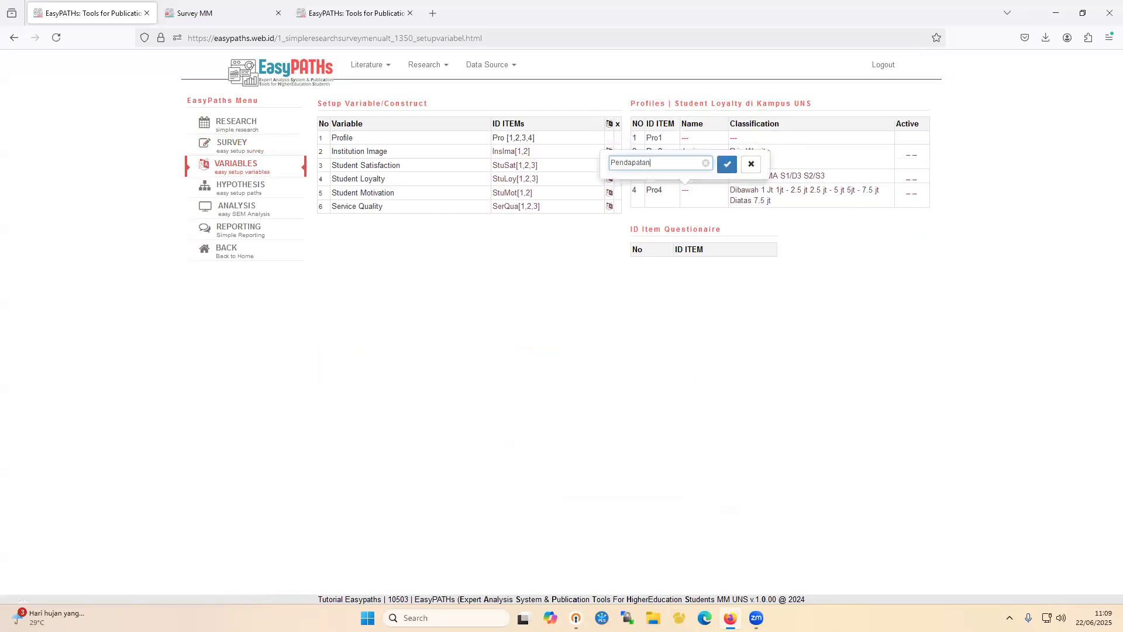
{"action": "left_click", "coordinate": [727, 164]}
Set the Active status of the Jenis Kelamin, Pendidikan and Pendapatan profile items to Ya
{"action": "left_click", "coordinate": [911, 158]}
{"action": "left_click", "coordinate": [868, 177]}
{"action": "left_click", "coordinate": [869, 204]}
{"action": "left_click", "coordinate": [896, 177]}
{"action": "left_click", "coordinate": [911, 181]}
{"action": "left_click", "coordinate": [868, 200]}
{"action": "left_click", "coordinate": [868, 229]}
{"action": "left_click", "coordinate": [896, 200]}
{"action": "left_click", "coordinate": [911, 194]}
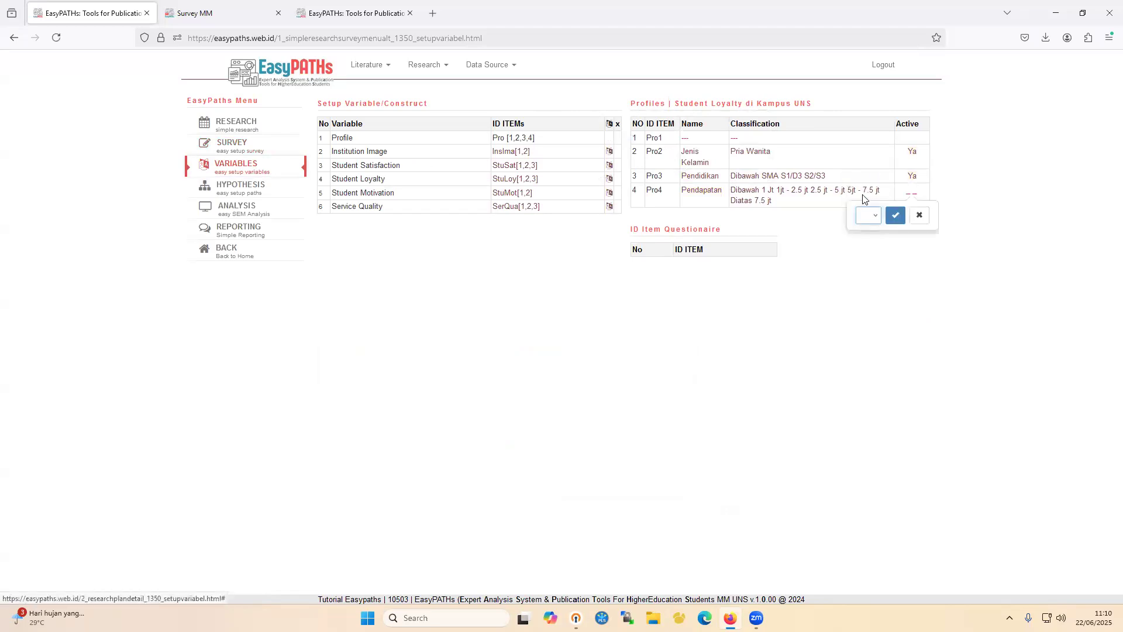
{"action": "left_click", "coordinate": [868, 215]}
{"action": "left_click", "coordinate": [868, 244]}
{"action": "left_click", "coordinate": [896, 215]}
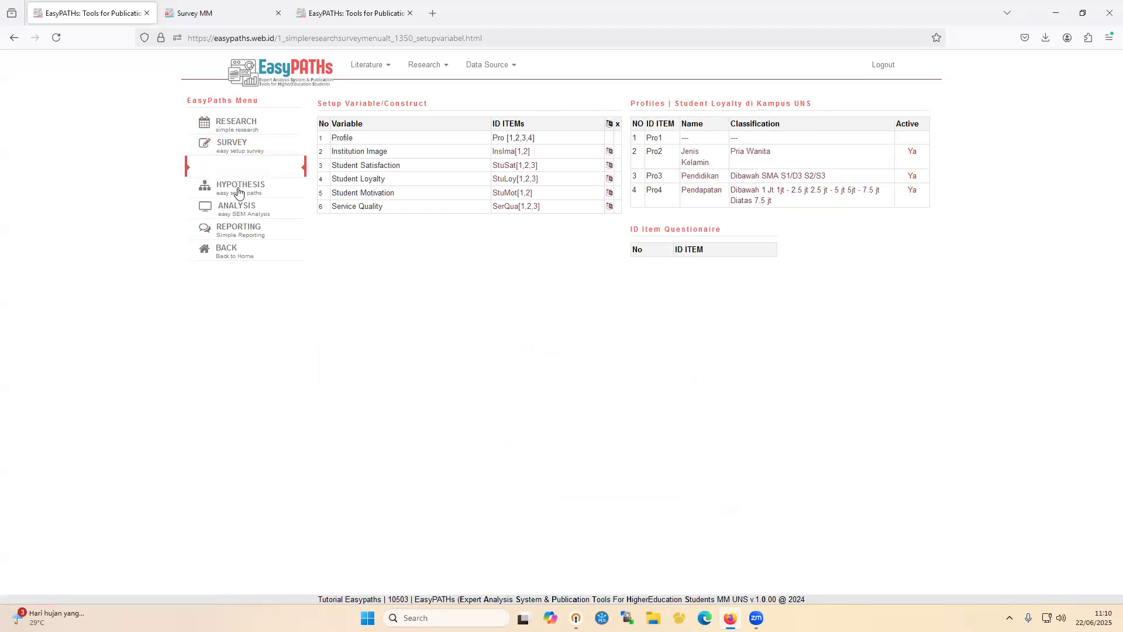
View the hypothesis setup page and return to the survey to check its questionnaire items and response data
{"action": "left_click", "coordinate": [258, 190]}
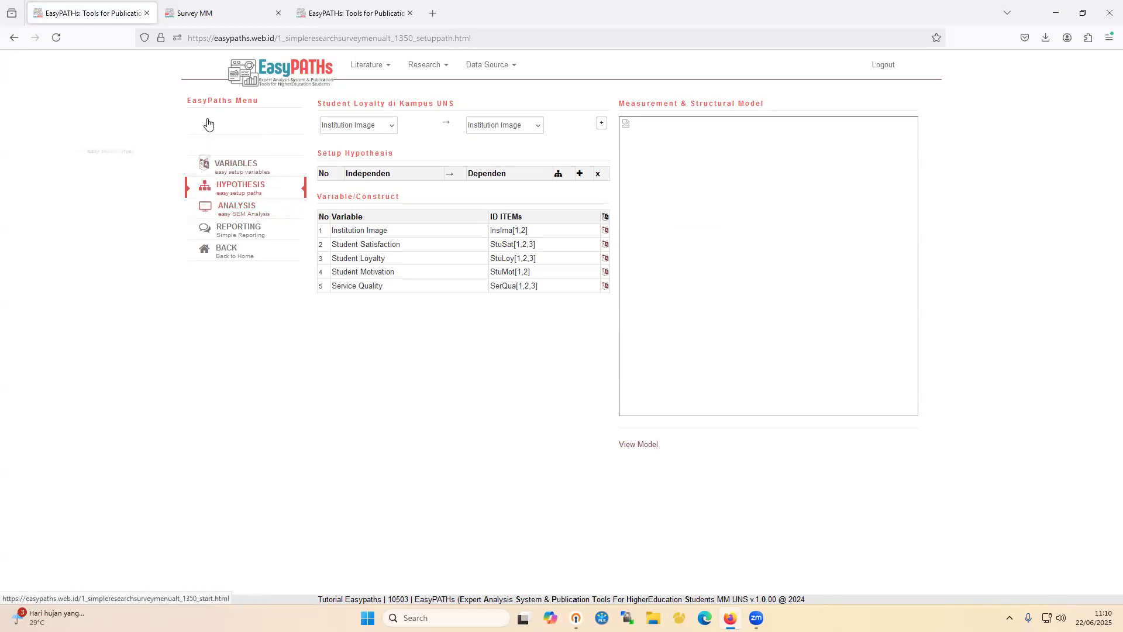
{"action": "left_click", "coordinate": [261, 147]}
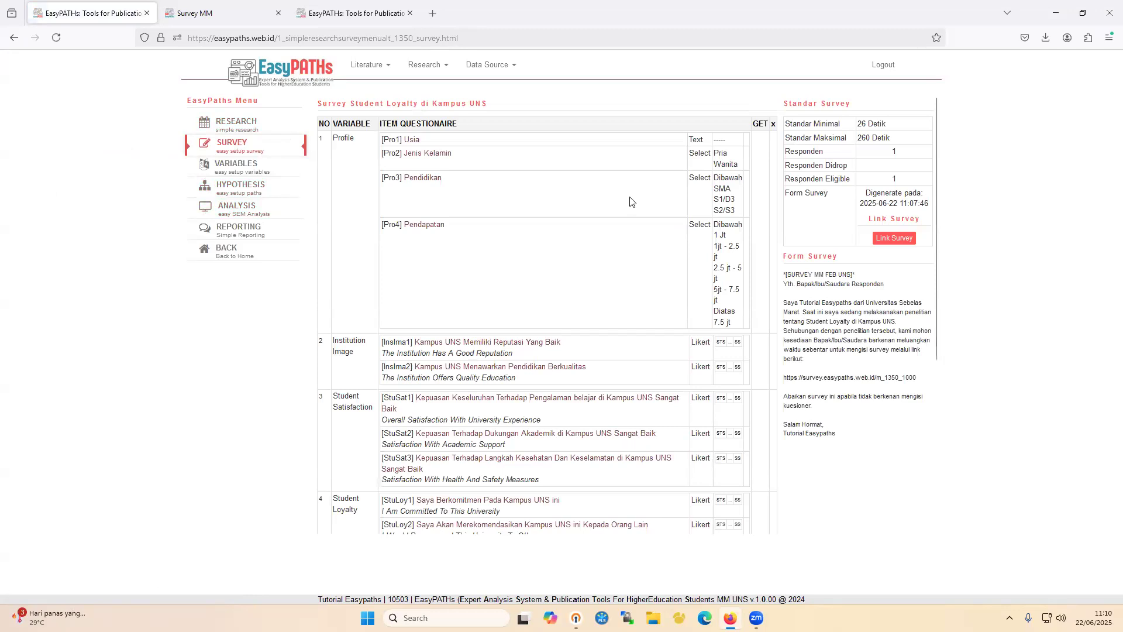
{"action": "scroll", "coordinate": [631, 202], "scroll_direction": "down", "scroll_amount": 5}
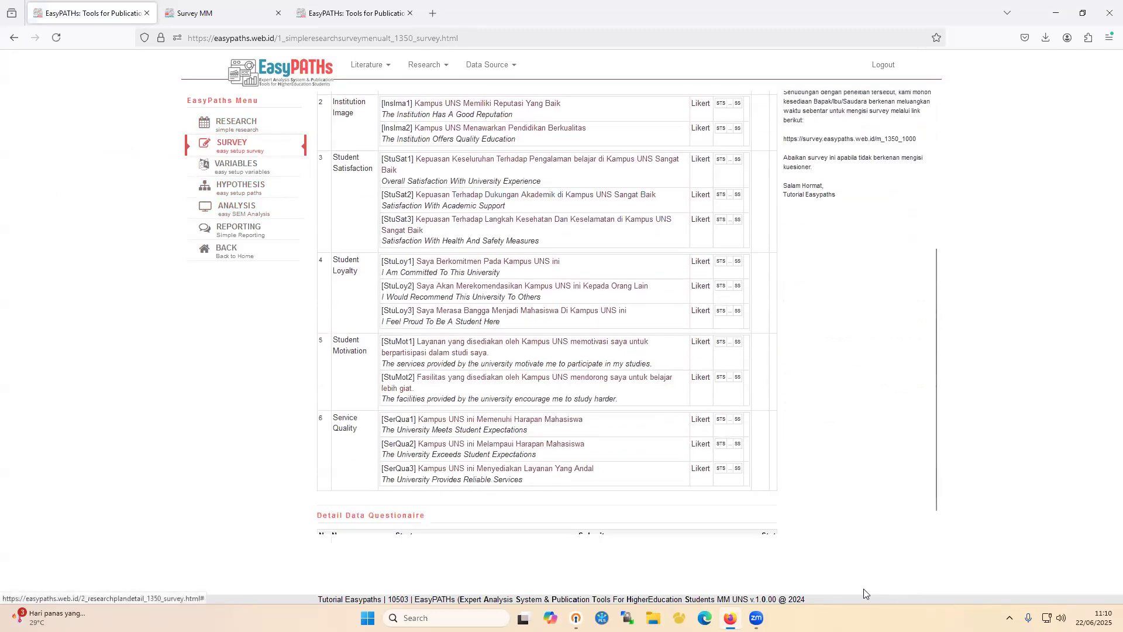